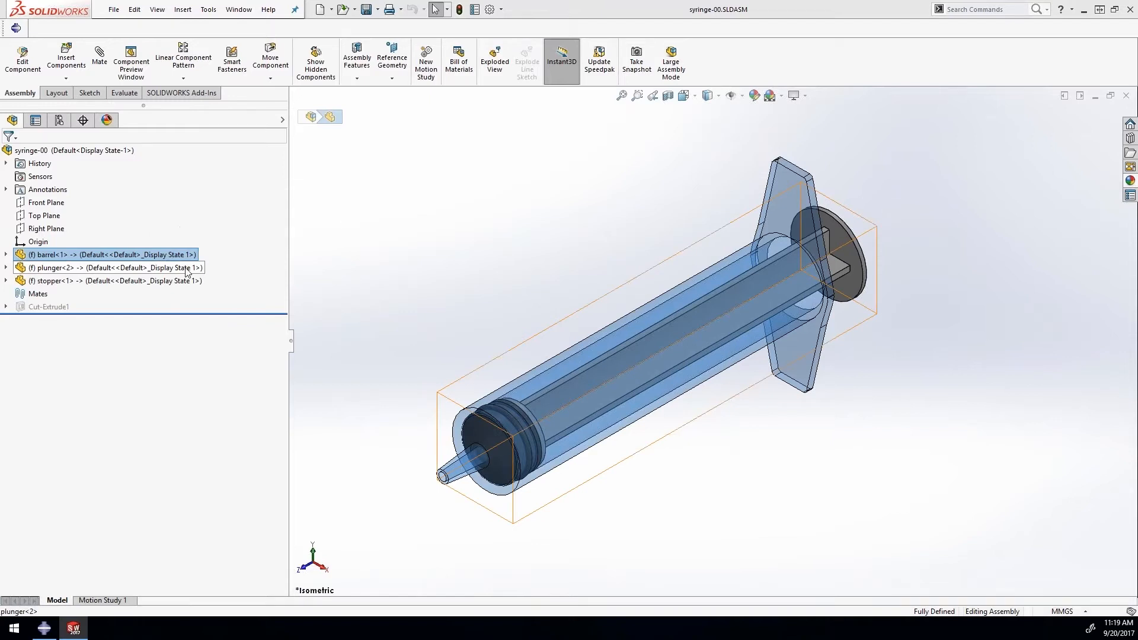
# Create a section view of the syringe assembly along the Top Plane.
pyautogui.click(181, 282)
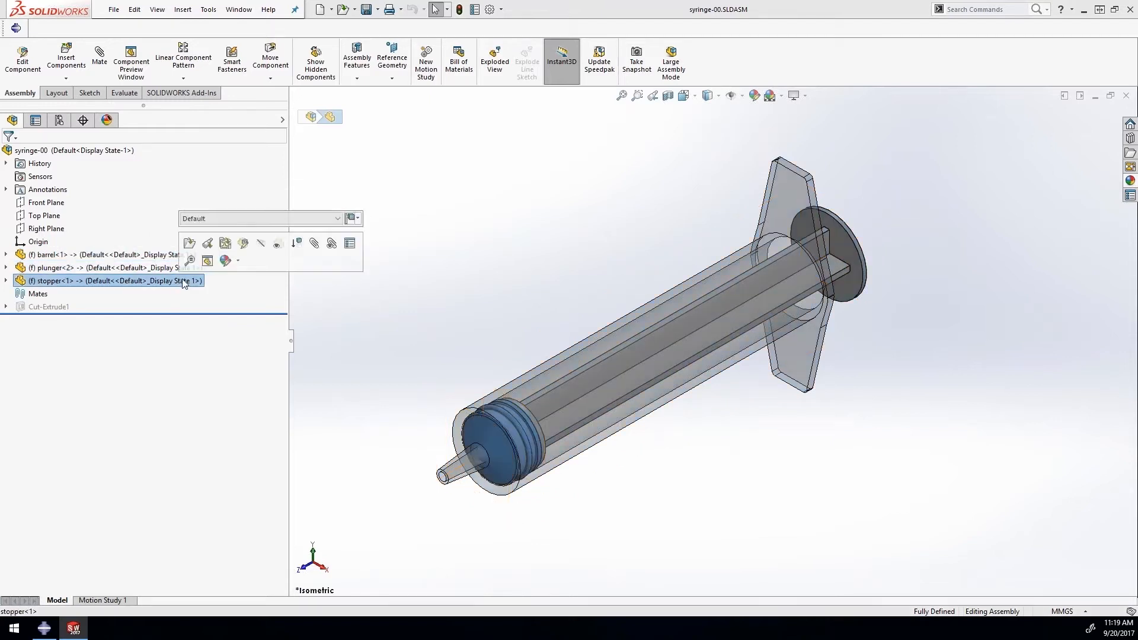
pyautogui.click(403, 288)
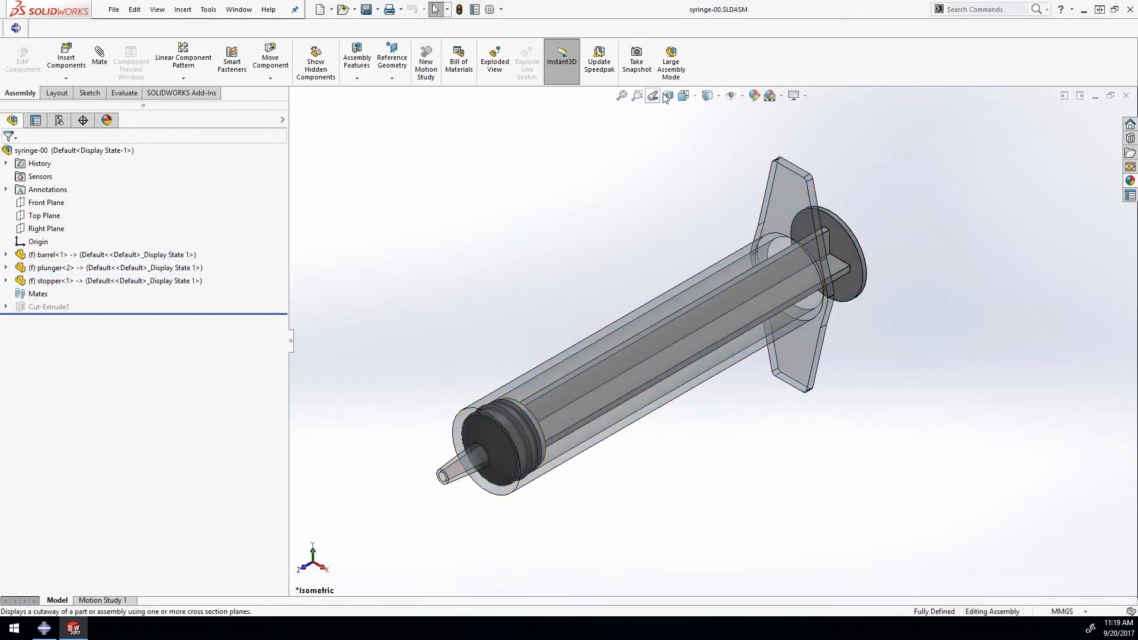
pyautogui.click(668, 95)
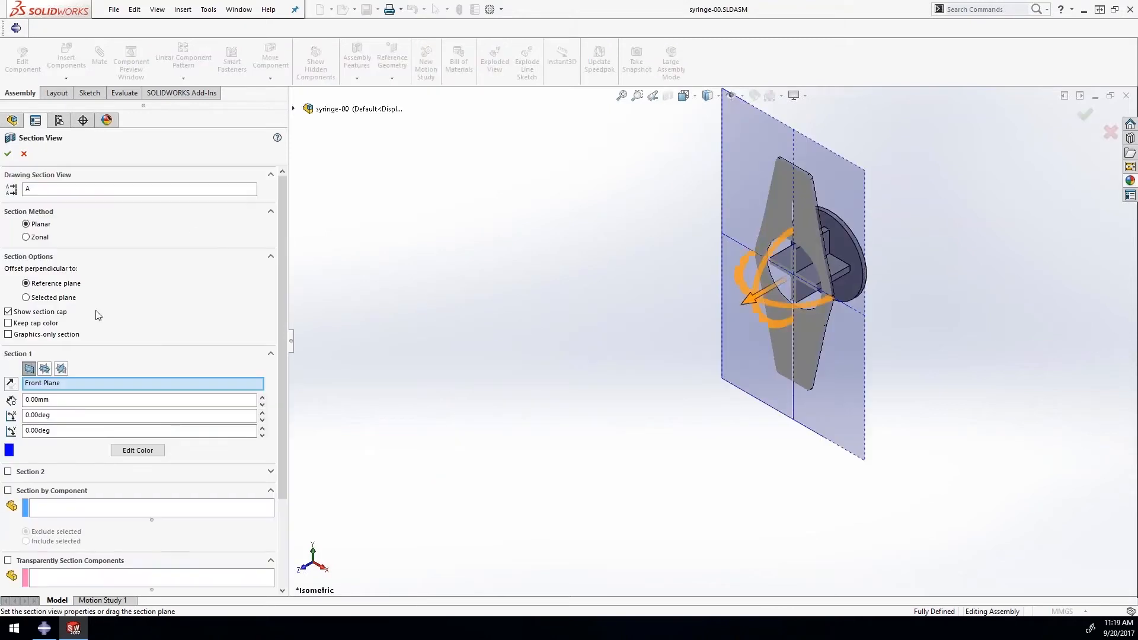
pyautogui.click(45, 368)
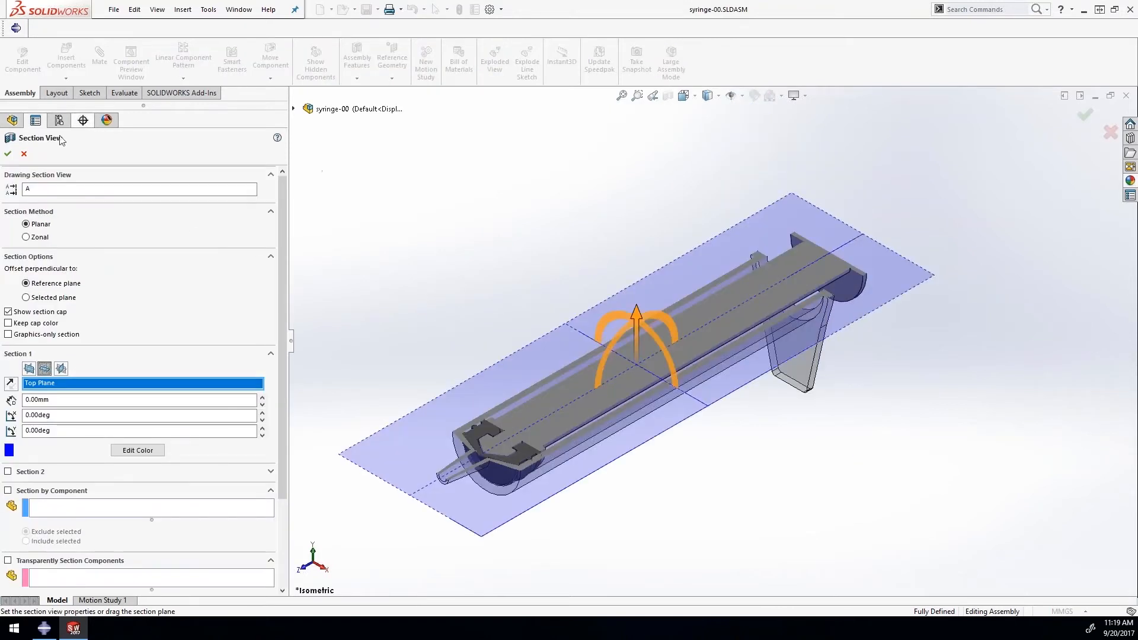
pyautogui.click(8, 154)
# Examine the sectioned stopper, plunger tip and barrel nozzle from the top view for overlapping geometry.
pyautogui.moveTo(490, 195); pyautogui.dragTo(496, 321, button='middle')
pyautogui.hotkey('ctrl', '5')
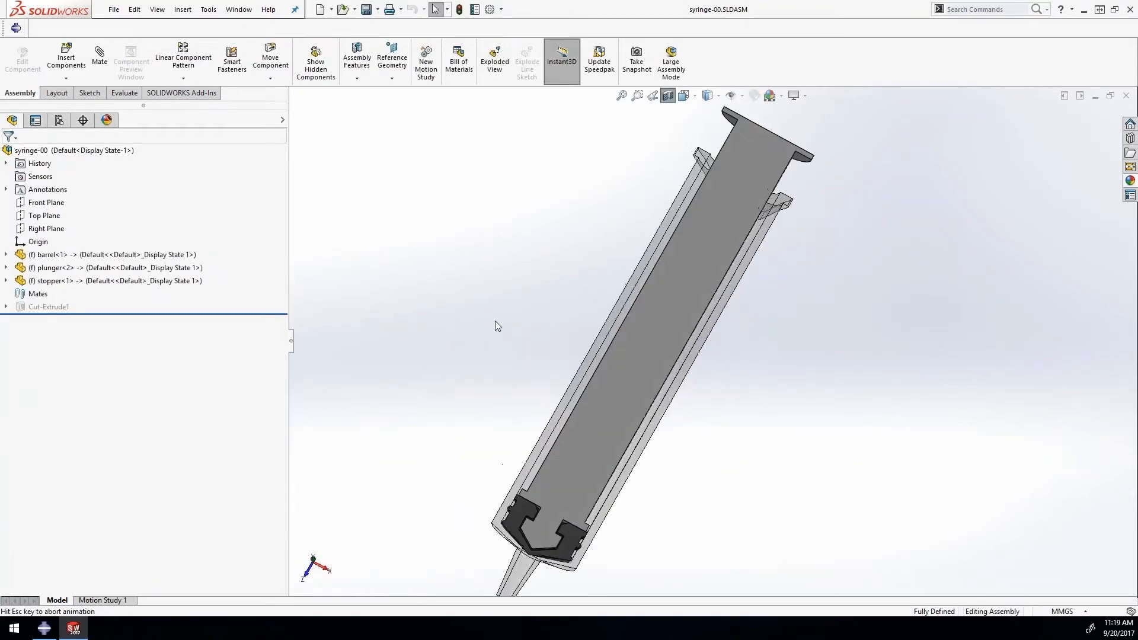
pyautogui.scroll(4, 561, 206)
pyautogui.scroll(-6, 718, 436)
pyautogui.scroll(-5, 594, 304)
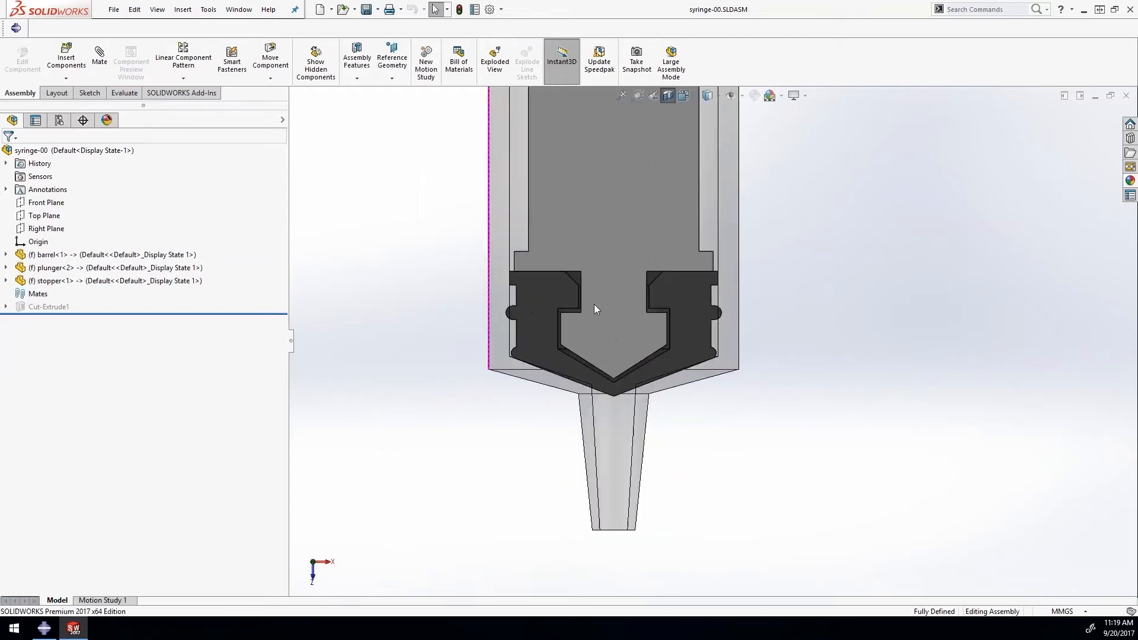
pyautogui.scroll(3, 578, 410)
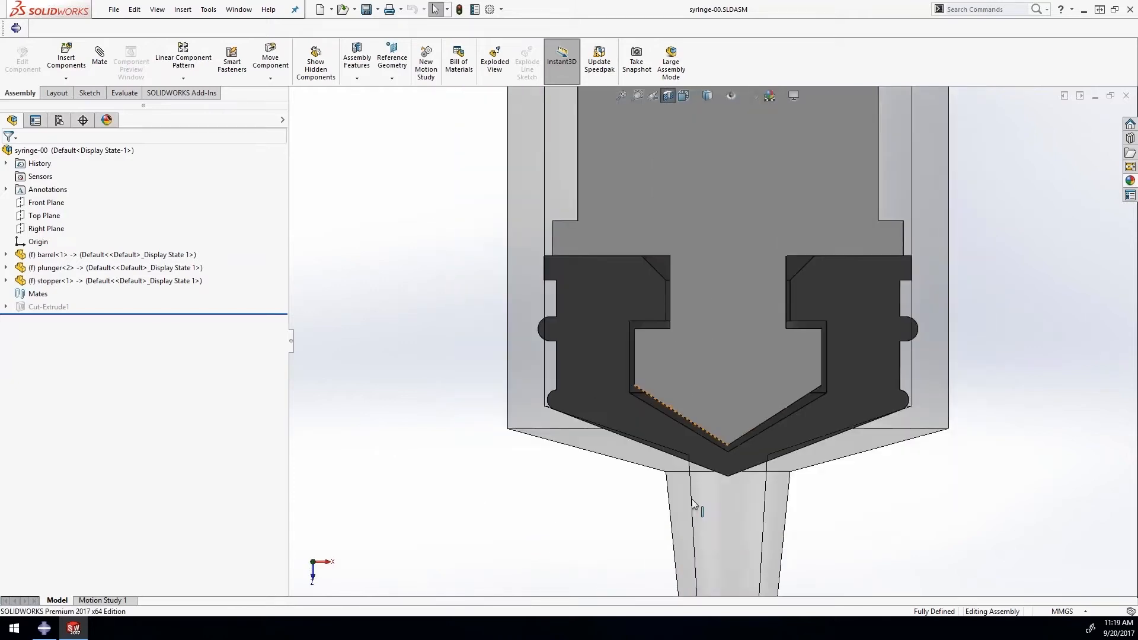
pyautogui.scroll(-4, 696, 413)
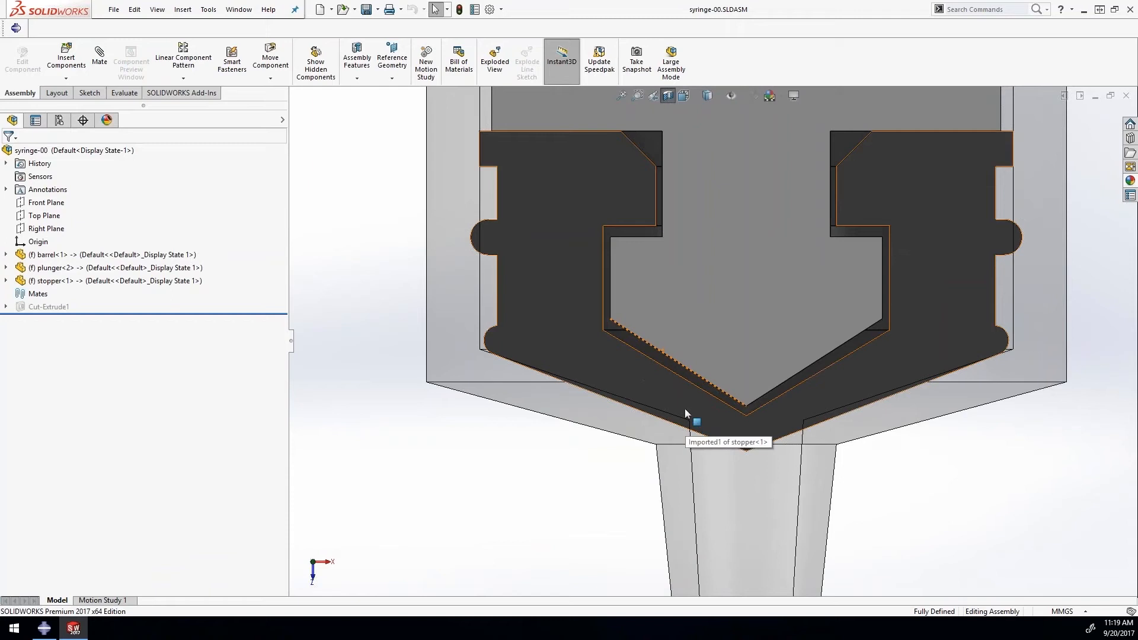
pyautogui.click(685, 408)
pyautogui.click(489, 306)
pyautogui.click(389, 295)
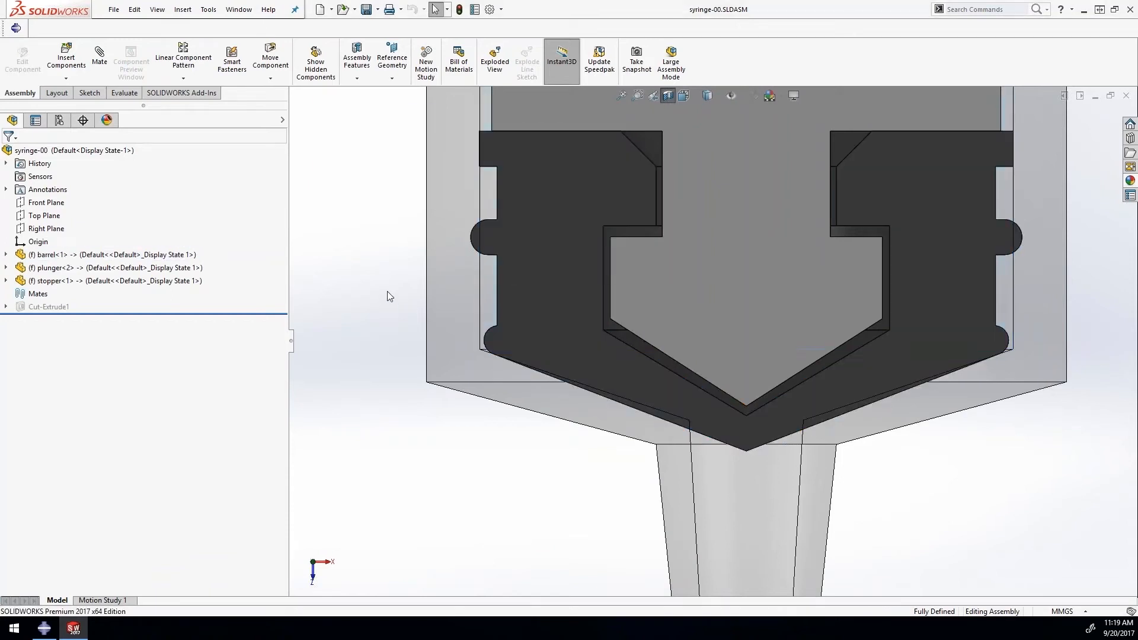
# Run Interference Detection on the whole syringe assembly and inspect the first interference volume.
pyautogui.click(134, 93)
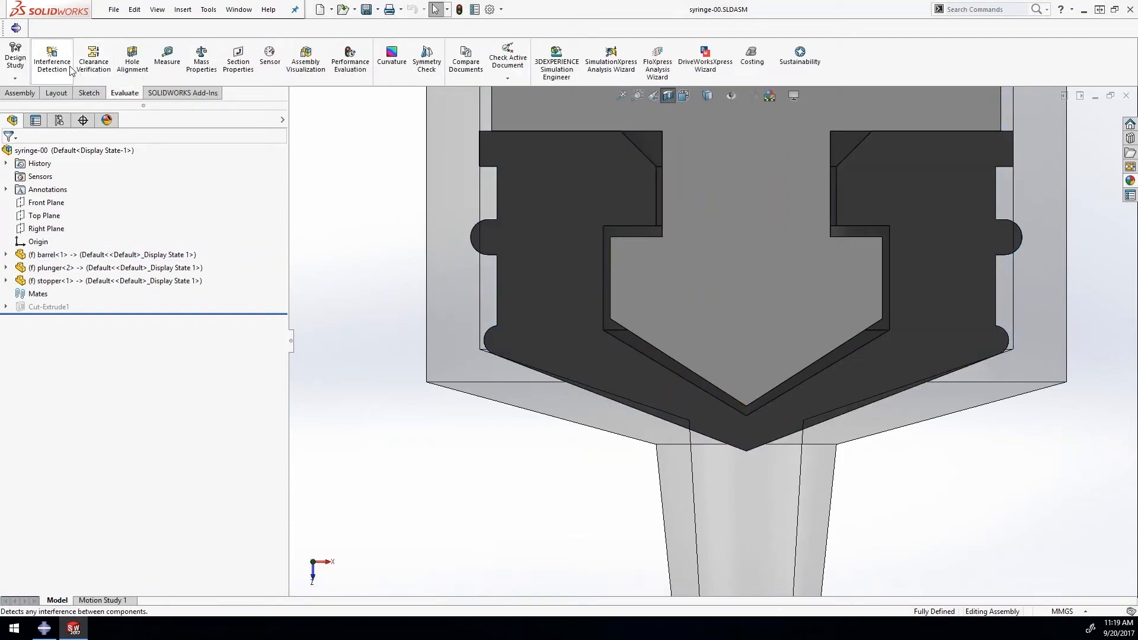
pyautogui.click(52, 62)
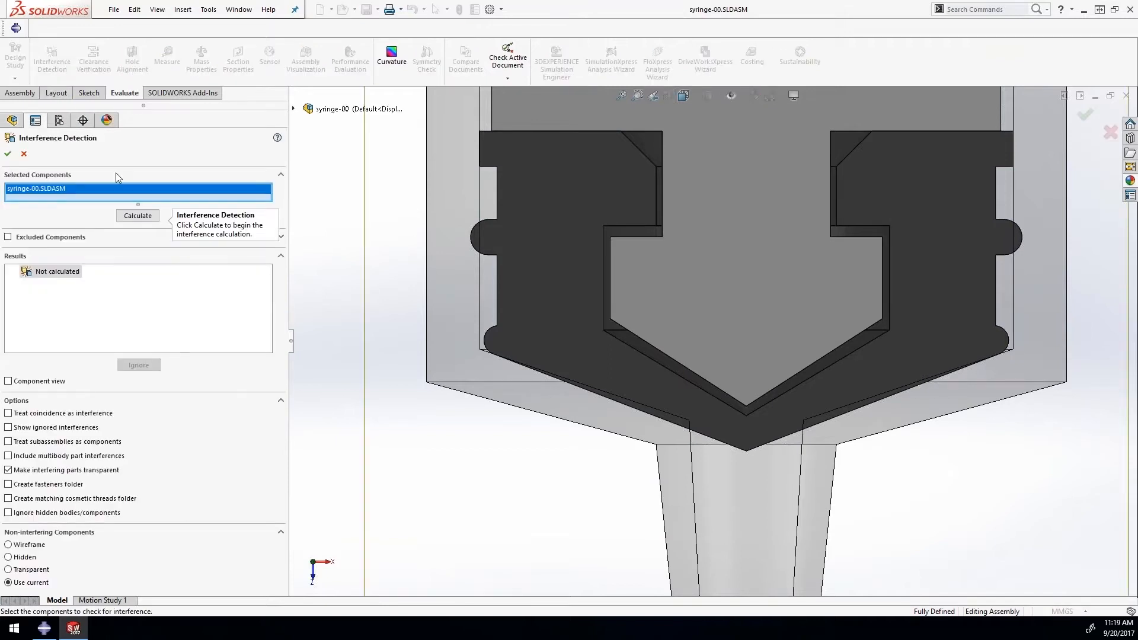
pyautogui.click(141, 217)
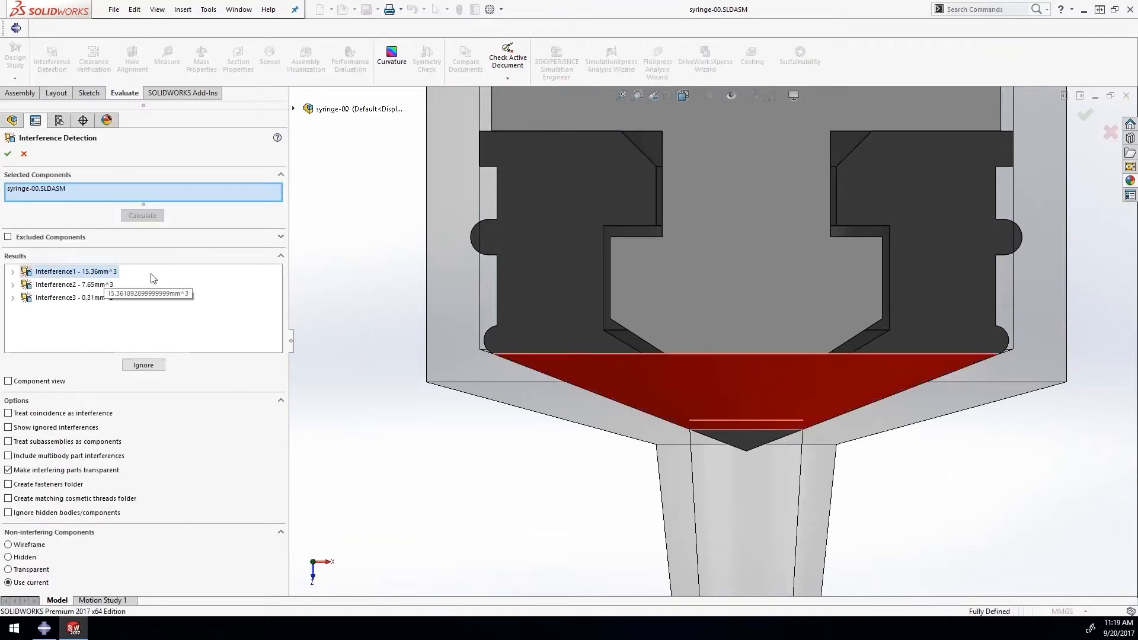
pyautogui.moveTo(632, 339); pyautogui.dragTo(444, 328, button='middle')
# Inspect the second and third interference volumes around the stopper and close Interference Detection.
pyautogui.click(93, 288)
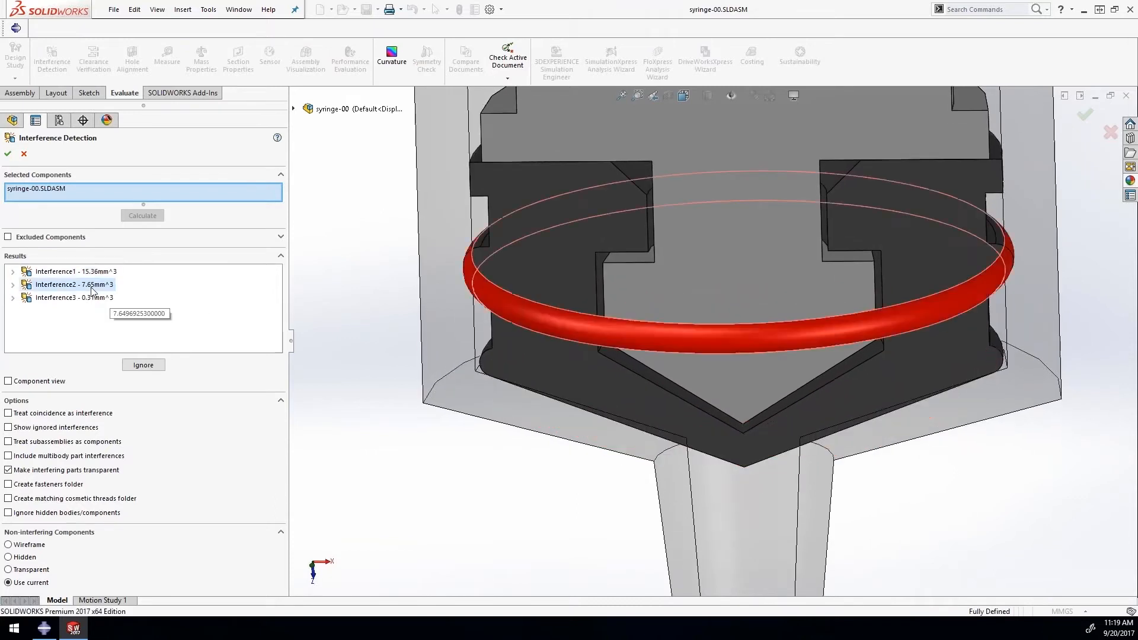
pyautogui.moveTo(409, 287); pyautogui.dragTo(406, 219, button='middle')
pyautogui.moveTo(511, 286); pyautogui.dragTo(493, 267, button='middle')
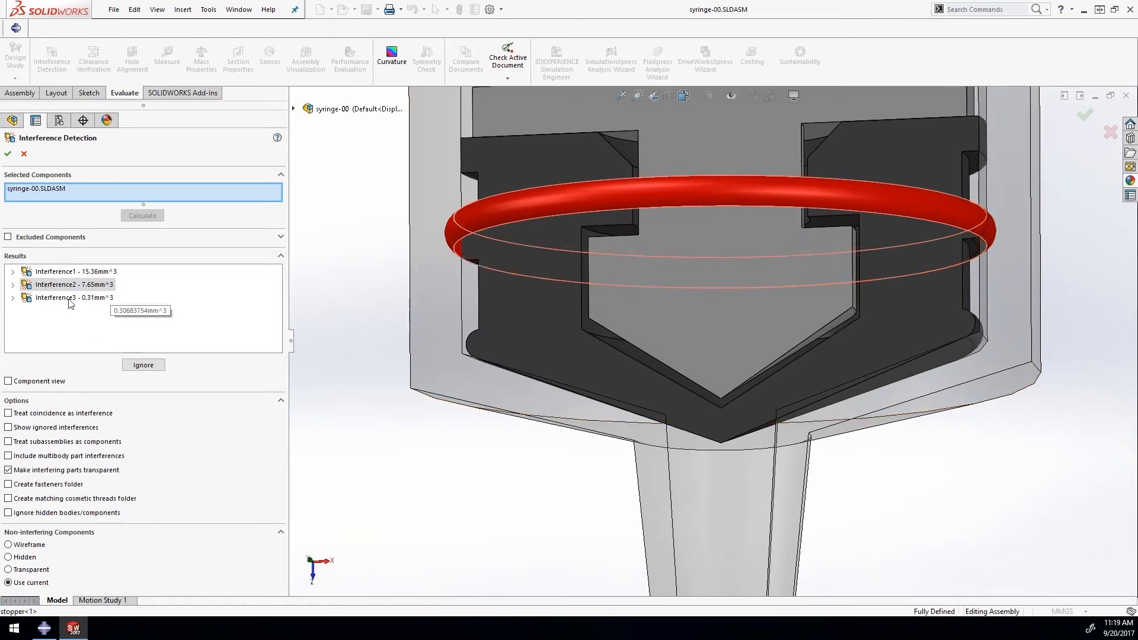
pyautogui.click(88, 298)
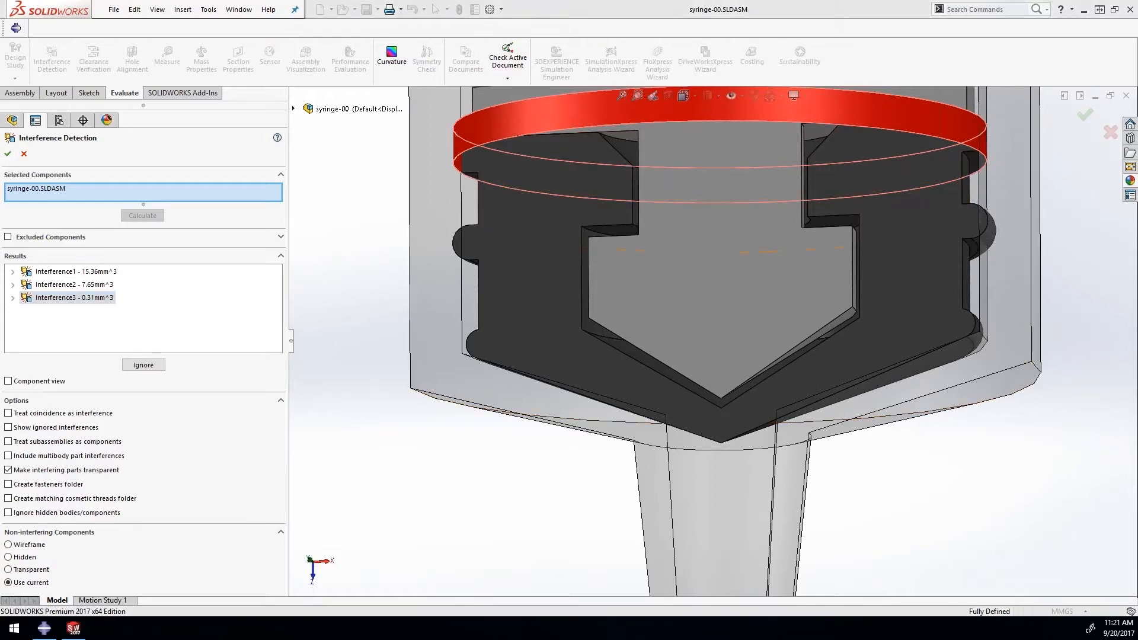
pyautogui.click(7, 154)
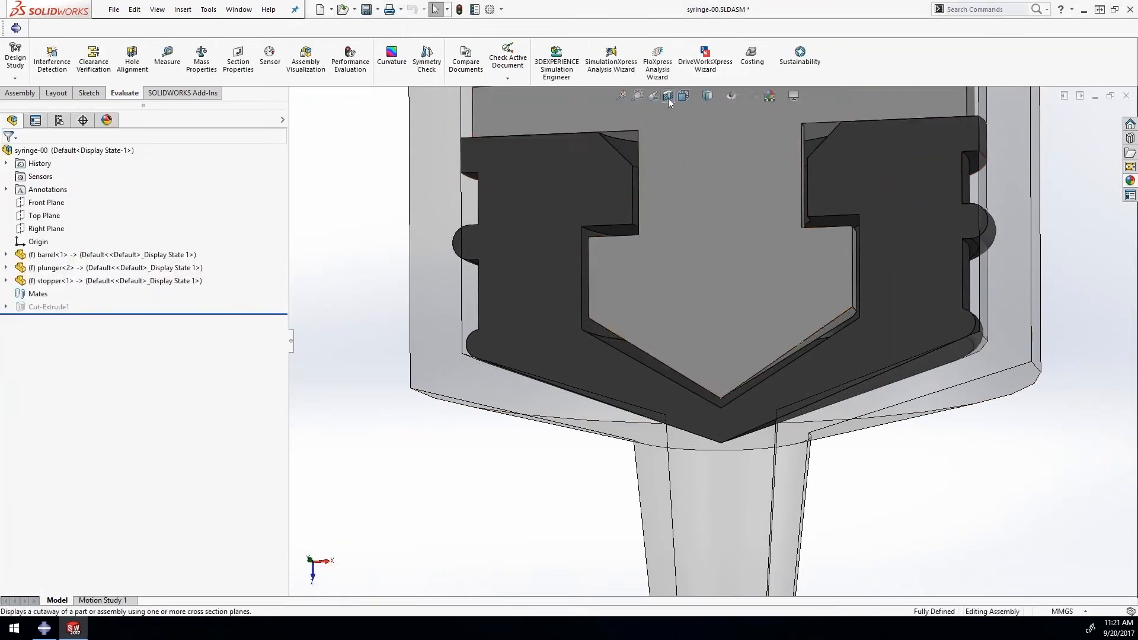
# Turn off the section view and show the whole syringe in isometric view.
pyautogui.scroll(10, 631, 284)
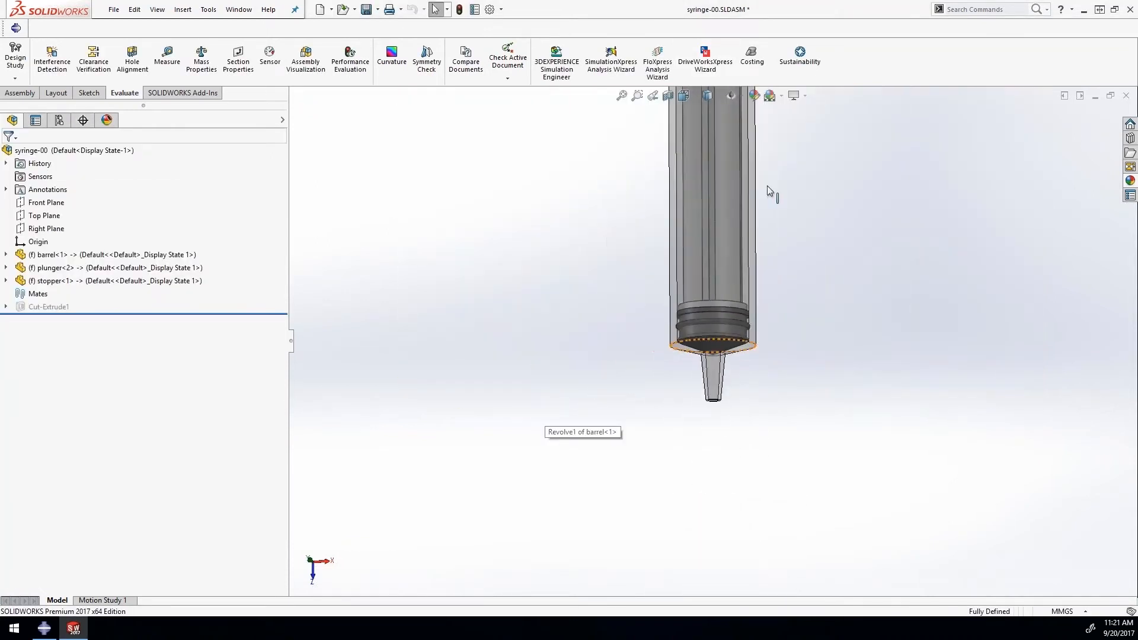
pyautogui.scroll(-5, 752, 267)
pyautogui.moveTo(740, 400); pyautogui.dragTo(756, 198, button='middle')
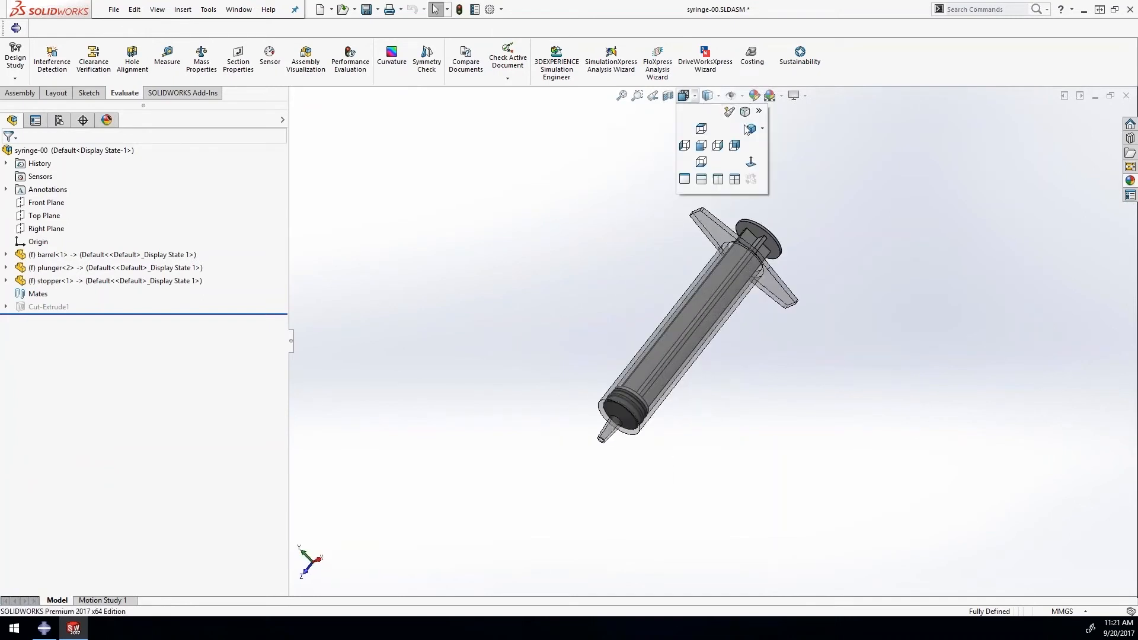
pyautogui.scroll(-1, 907, 305)
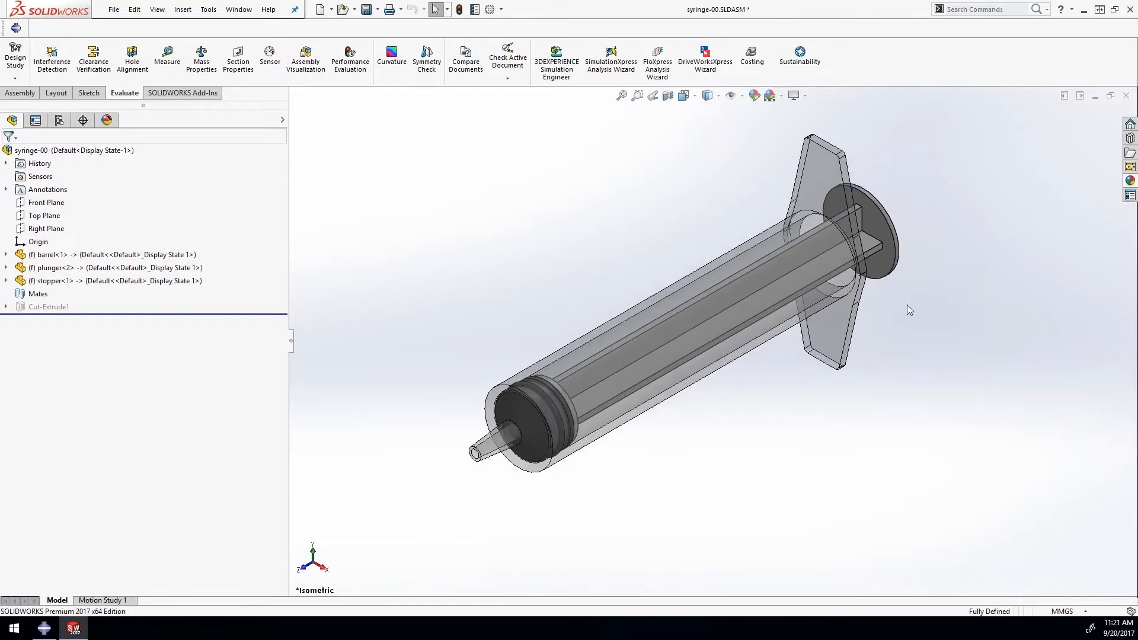
pyautogui.scroll(-1, 720, 195)
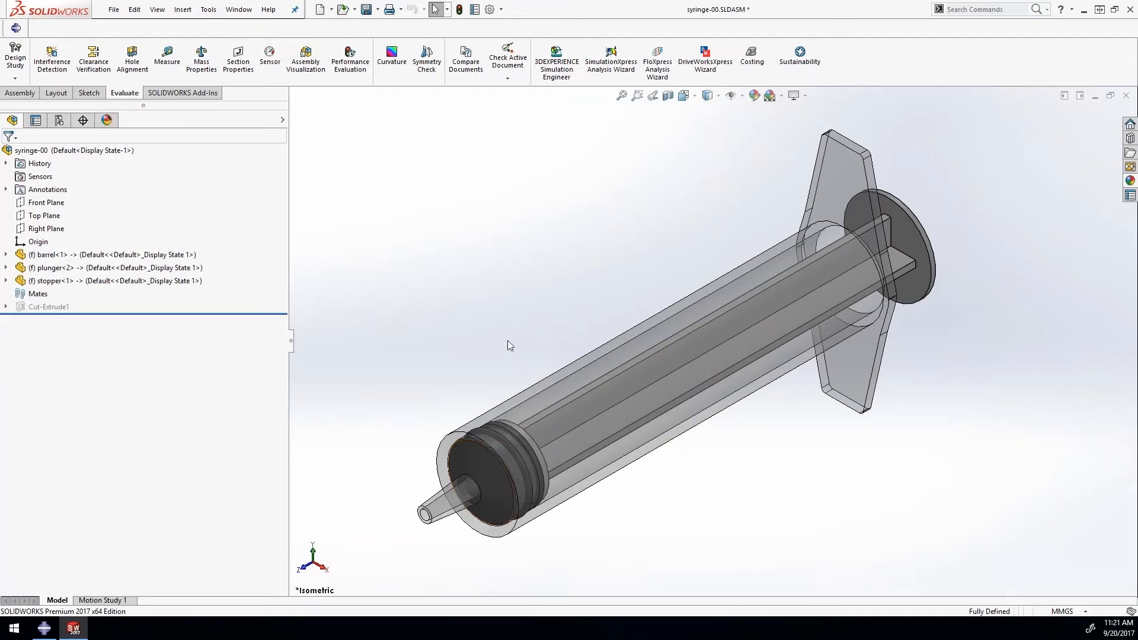
# Activate the assembly's Quarter Symmetry configuration.
pyautogui.click(60, 123)
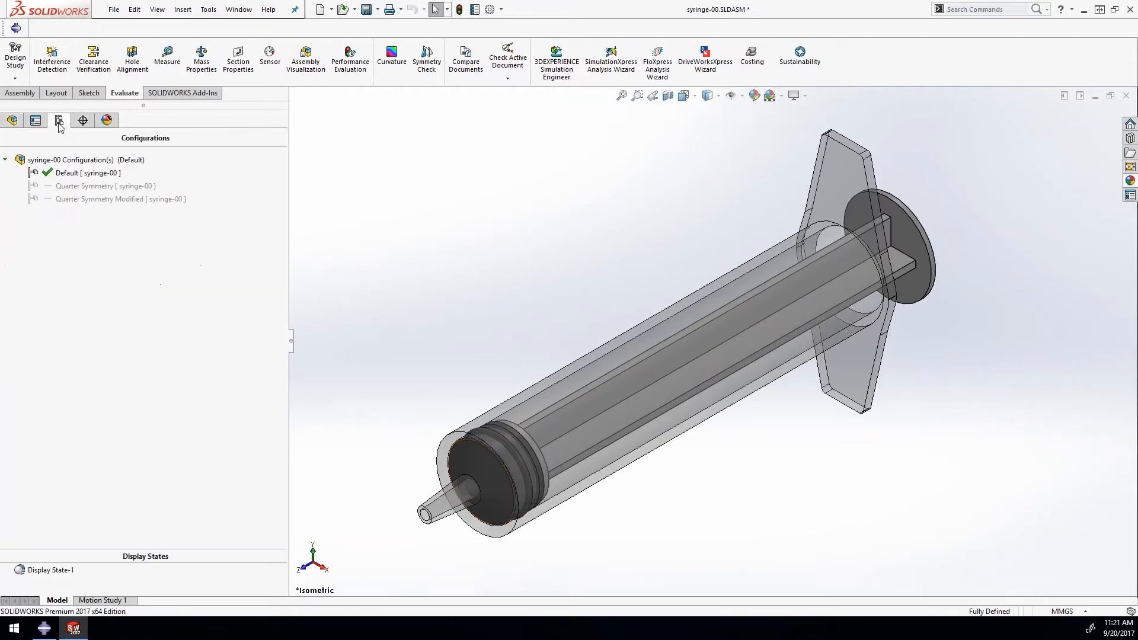
pyautogui.click(88, 188)
pyautogui.doubleClick(88, 187)
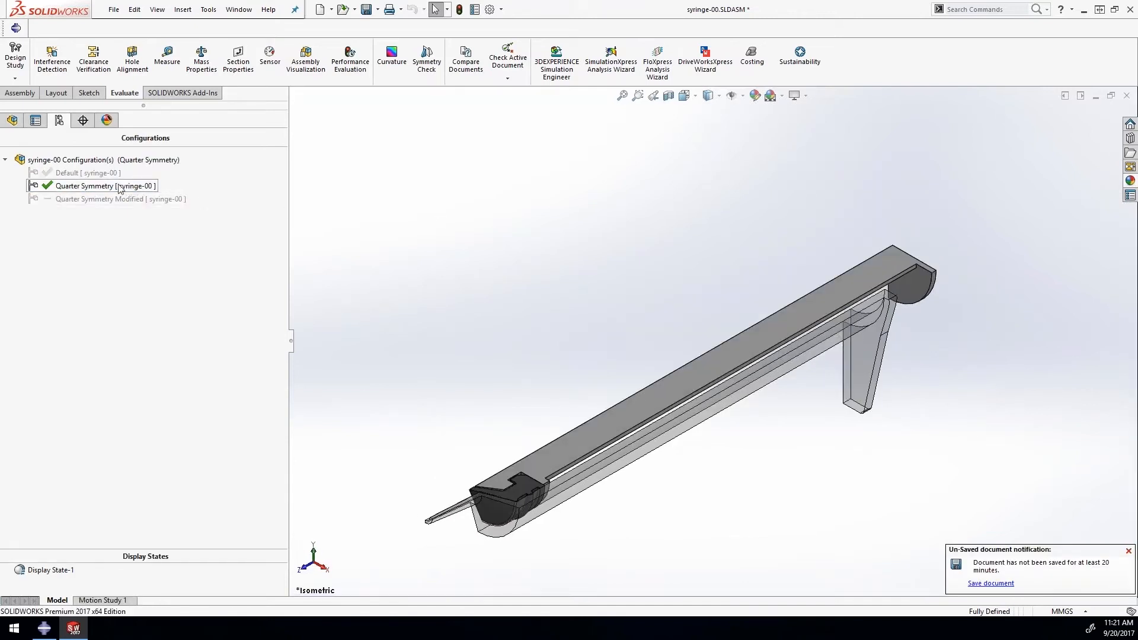
# Open the assembly's Cut-Extrude1 for editing, review its feature scope and part propagation settings, and accept it as is.
pyautogui.click(13, 121)
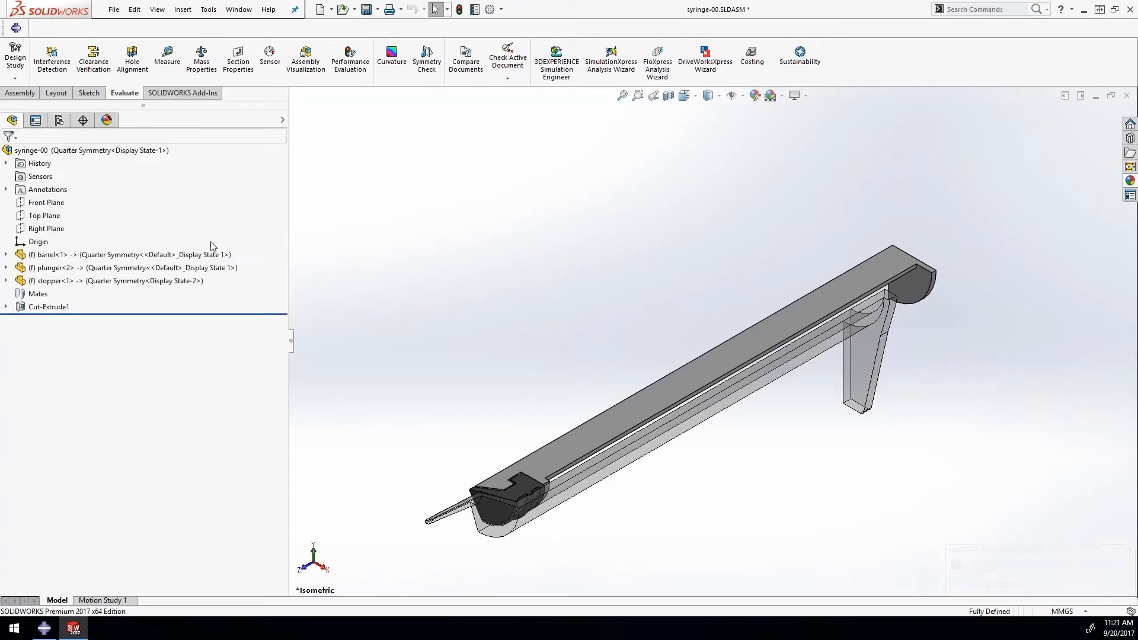
pyautogui.click(56, 308)
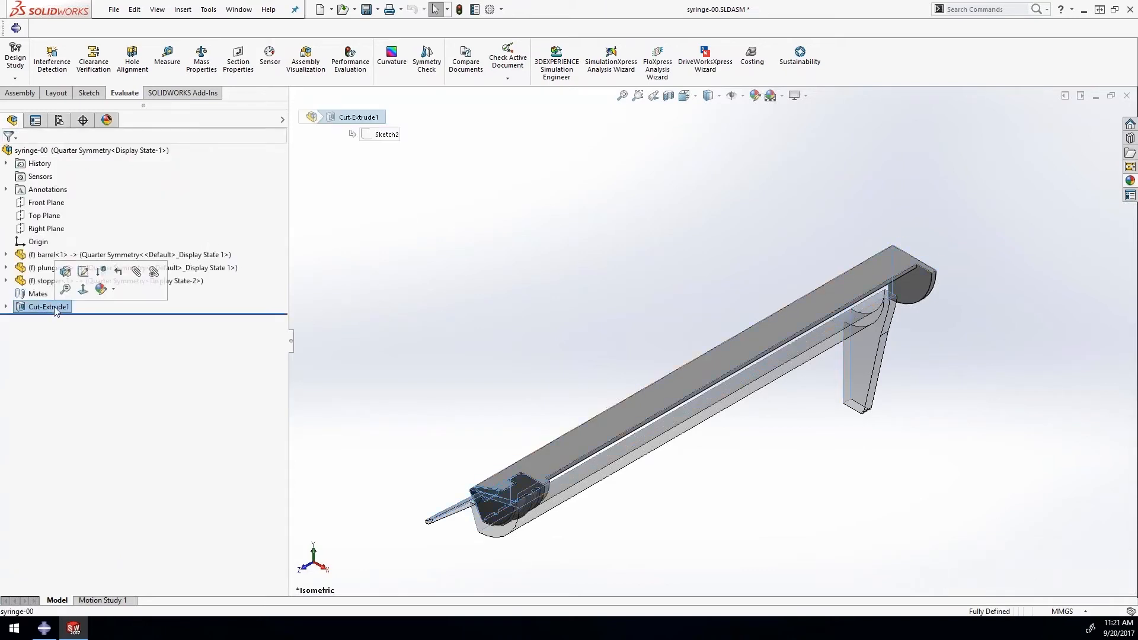
pyautogui.rightClick(54, 307)
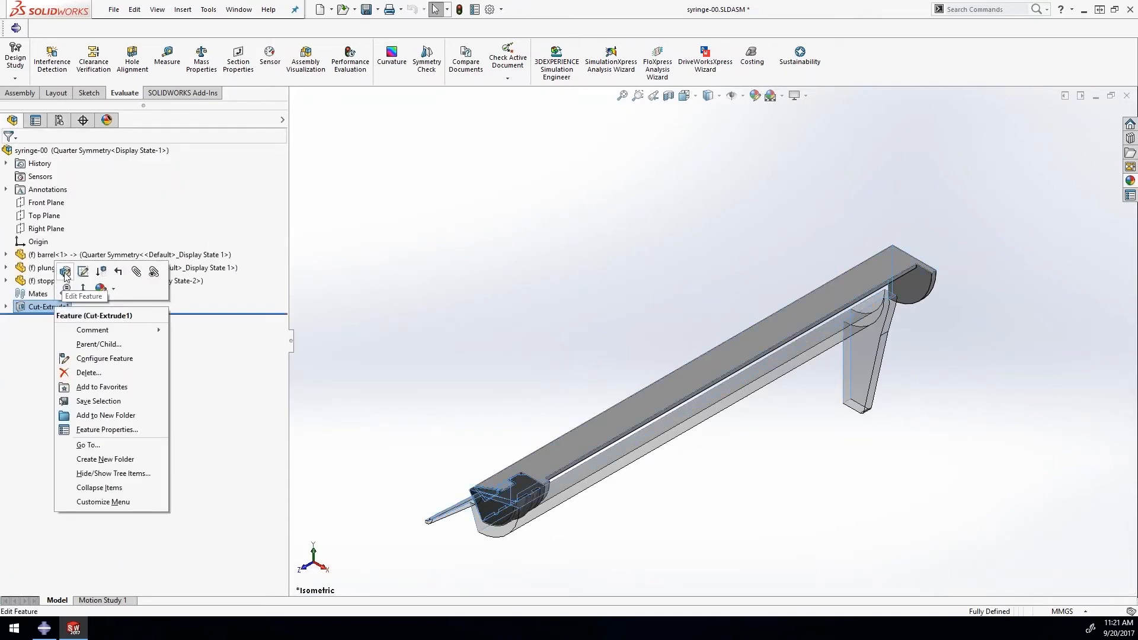
pyautogui.click(65, 274)
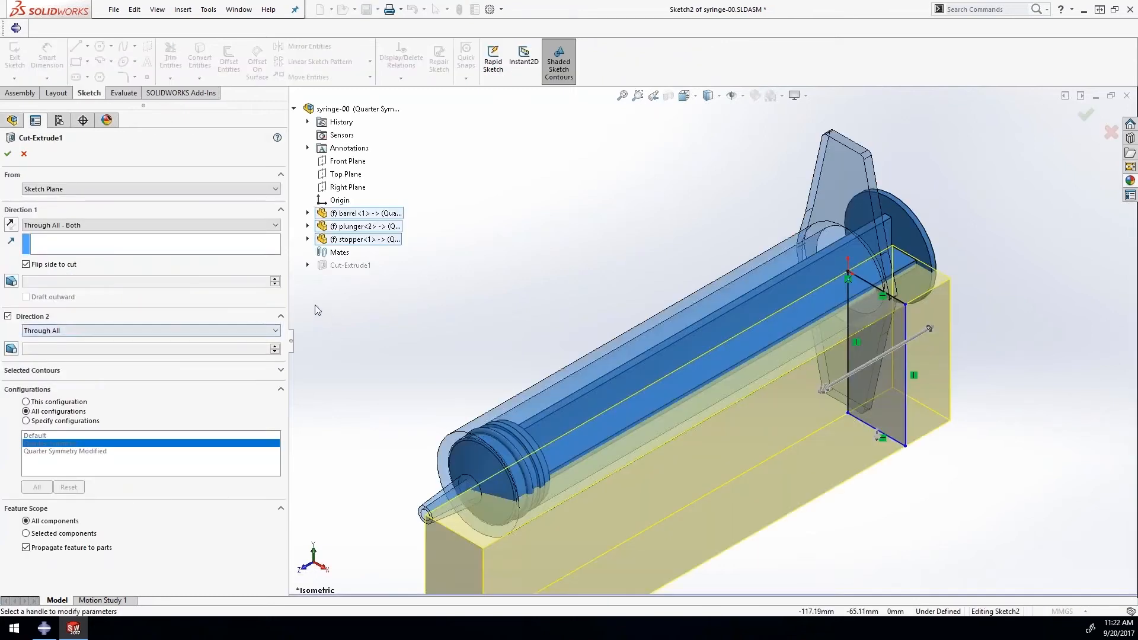
pyautogui.moveTo(293, 335); pyautogui.dragTo(297, 336)
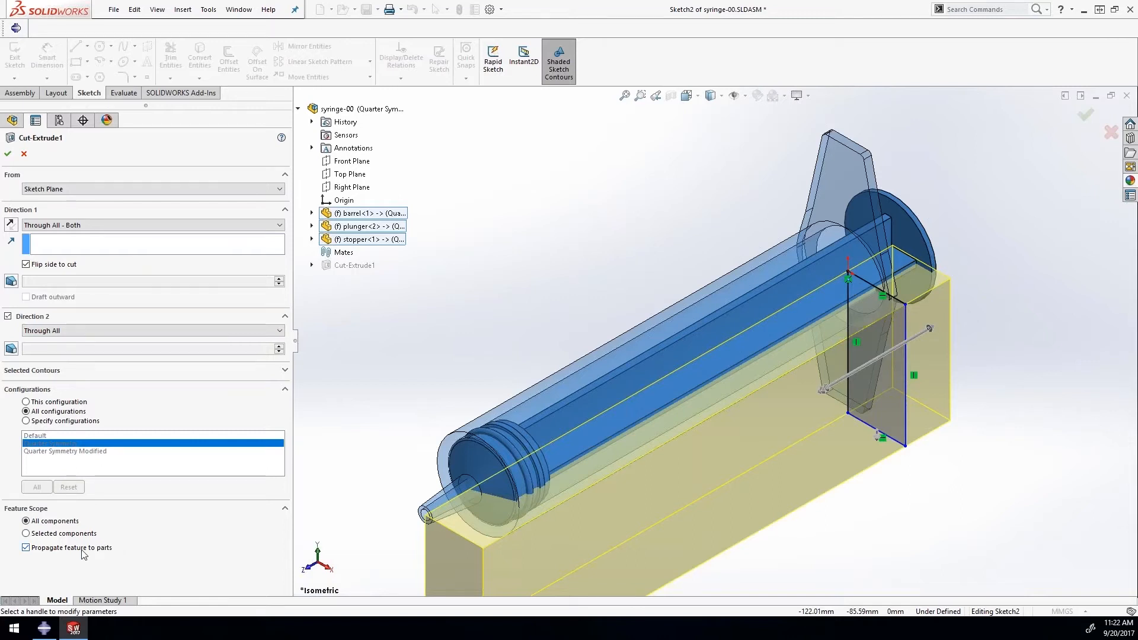
pyautogui.click(8, 155)
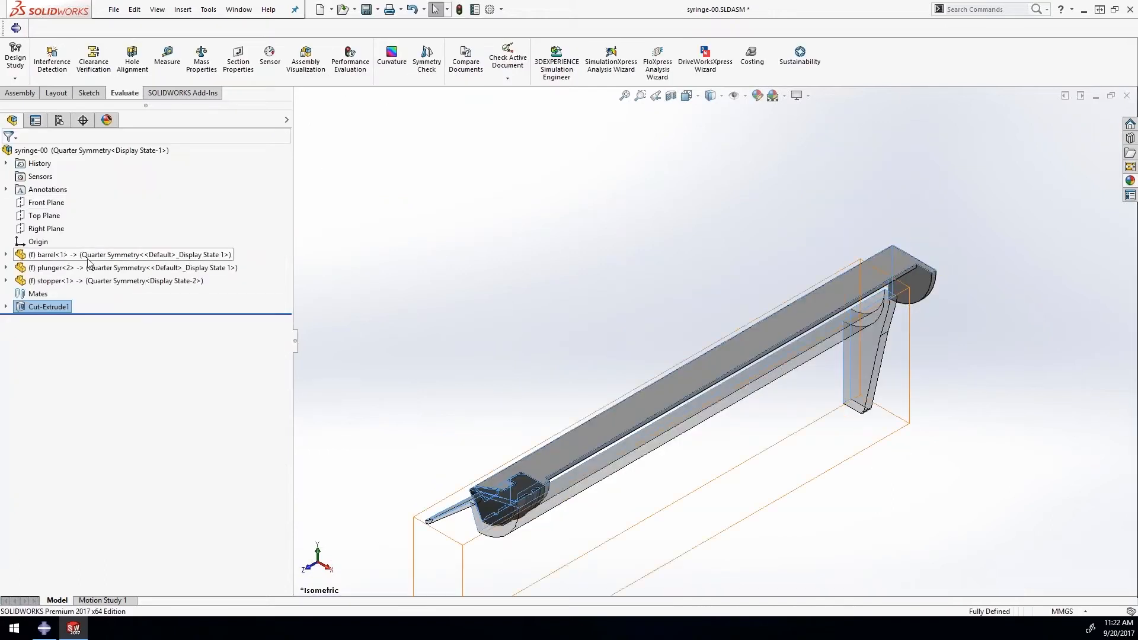
# Open the barrel component in its own part window and decline feature recognition.
pyautogui.click(51, 256)
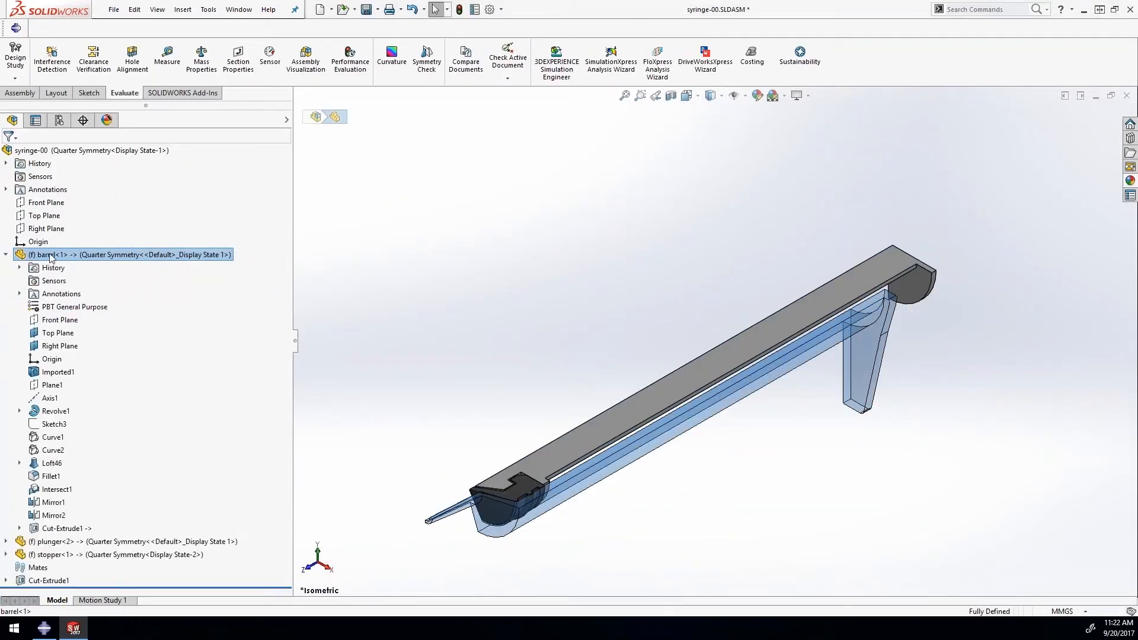
pyautogui.rightClick(51, 255)
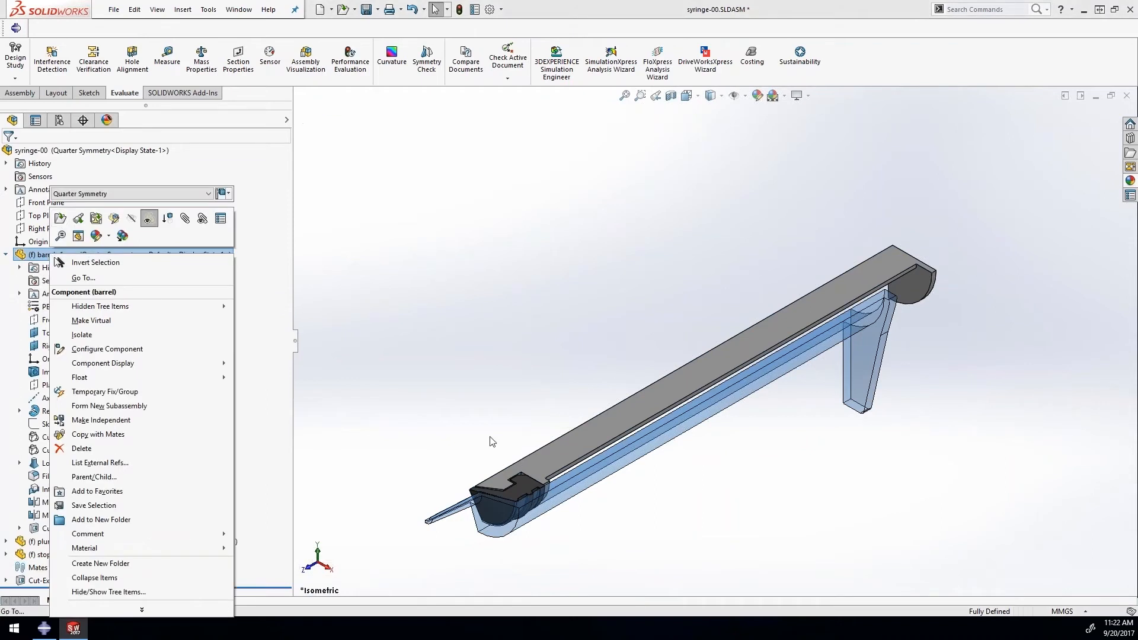
pyautogui.click(78, 219)
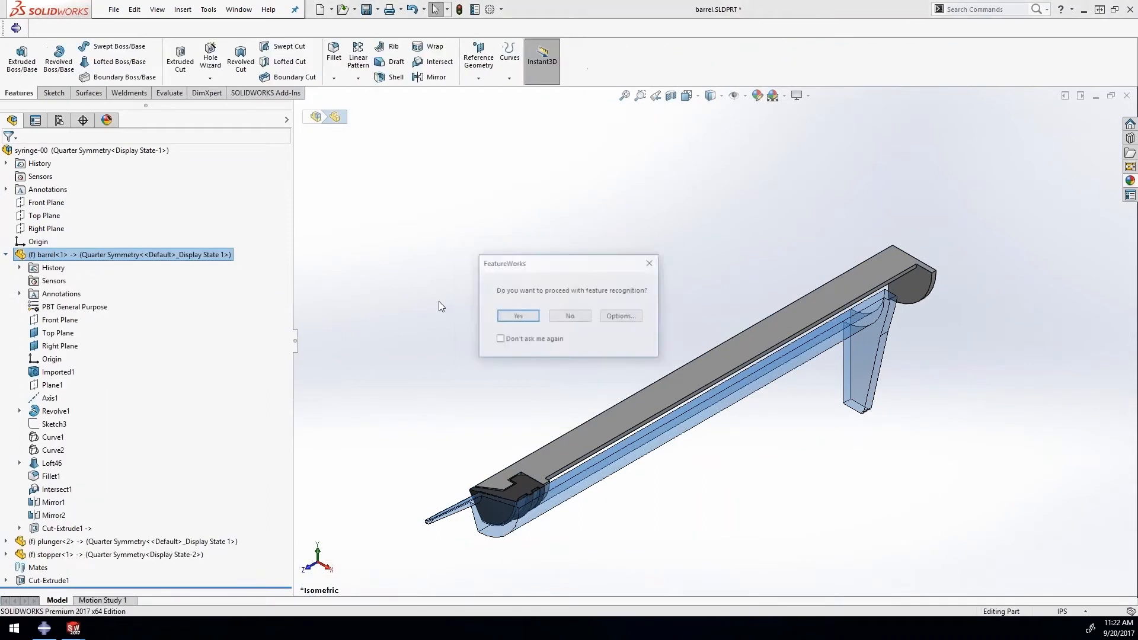
pyautogui.click(587, 316)
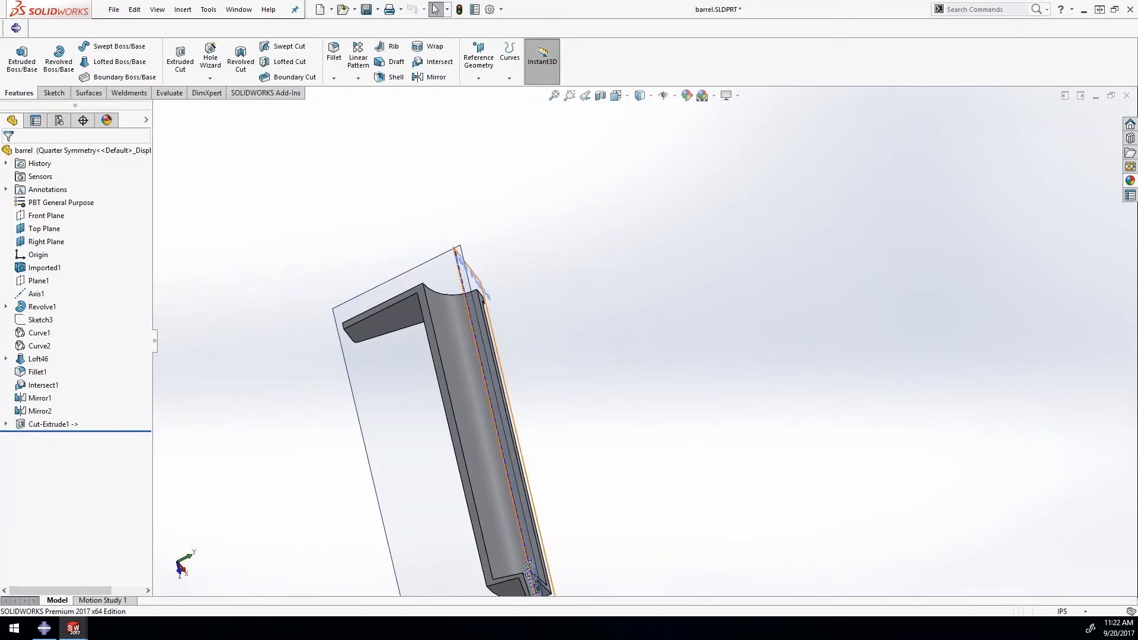
# Inspect the propagated Cut-Extrude1 in the barrel part and close the part without saving.
pyautogui.click(52, 424)
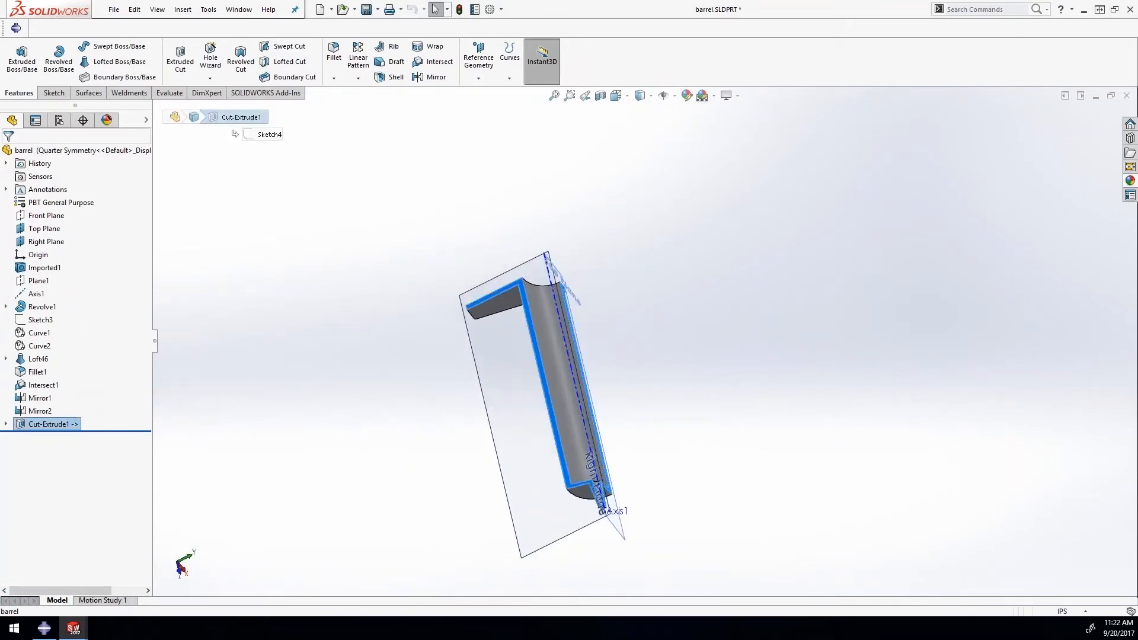
pyautogui.moveTo(620, 379); pyautogui.dragTo(517, 320, button='middle')
pyautogui.click(517, 322)
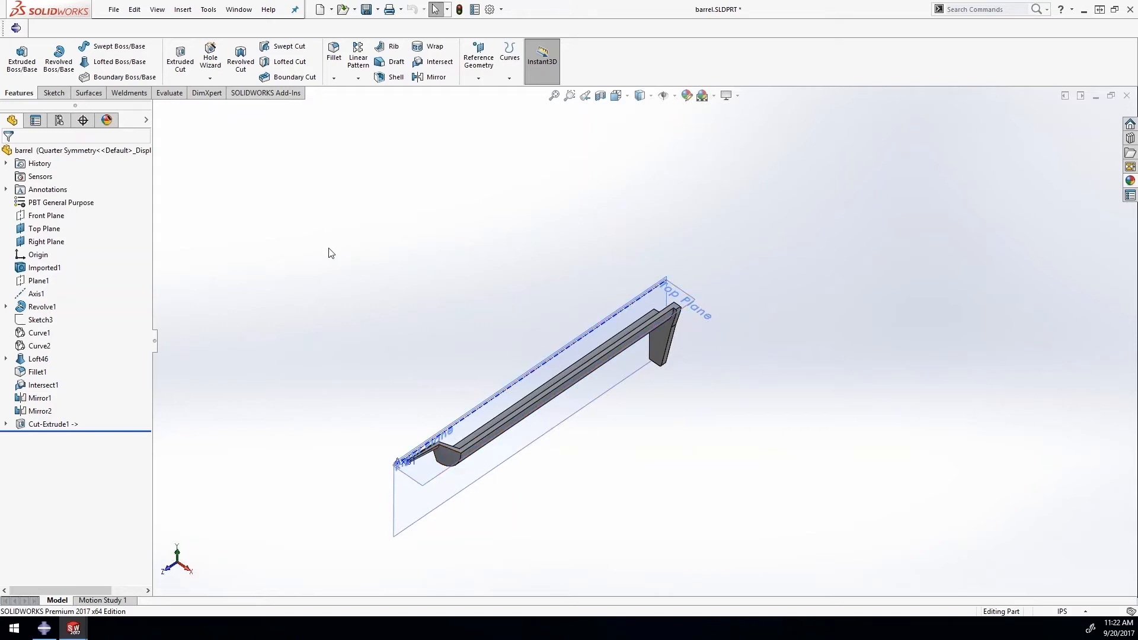
pyautogui.click(1126, 96)
pyautogui.click(593, 312)
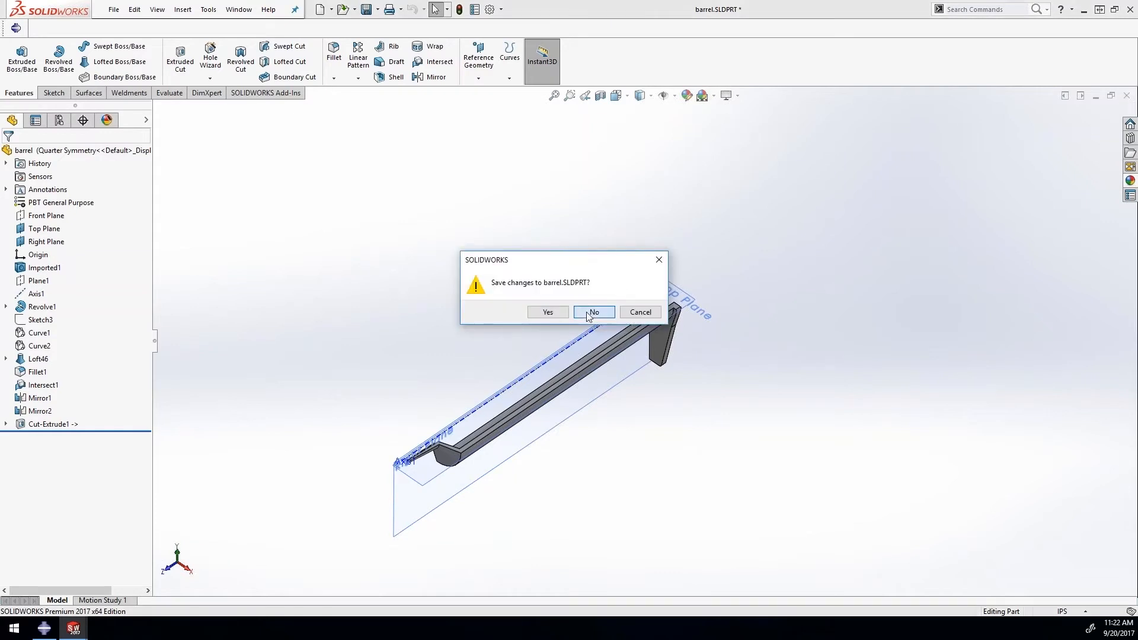
# Discard the barrel part's changes, return to the syringe assembly and save it.
pyautogui.click(583, 292)
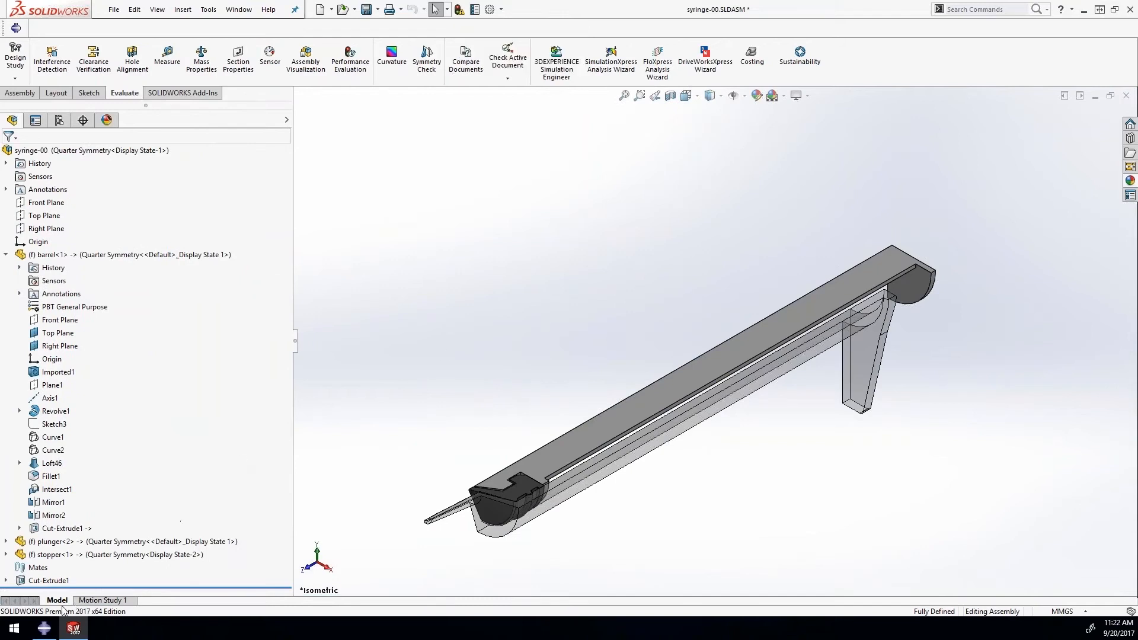
pyautogui.click(49, 581)
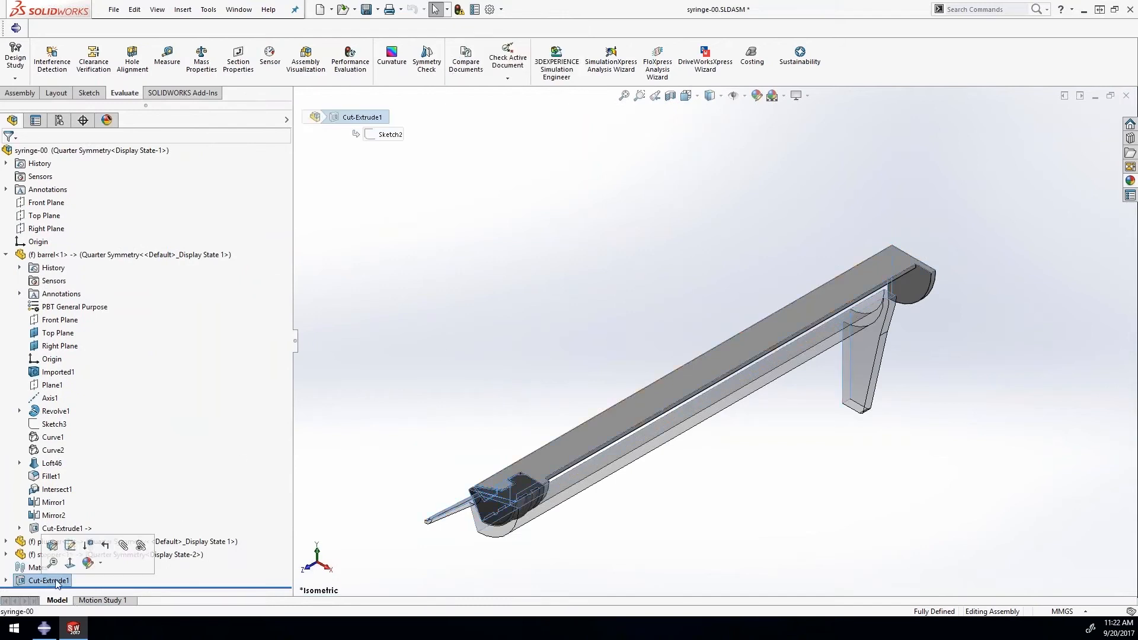
pyautogui.click(338, 383)
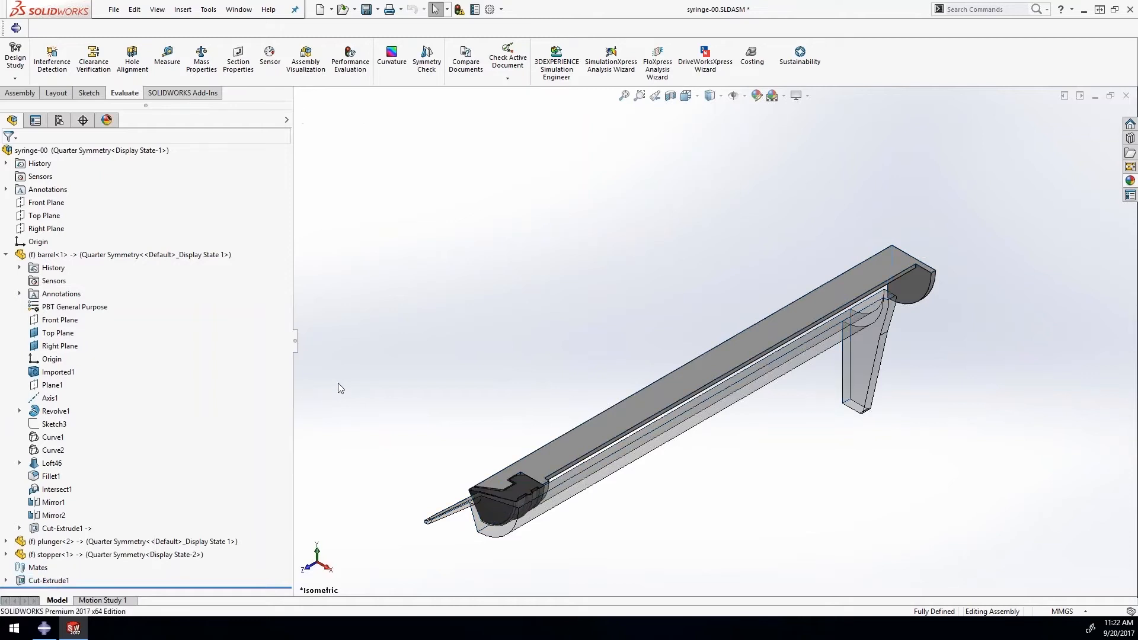
pyautogui.click(367, 9)
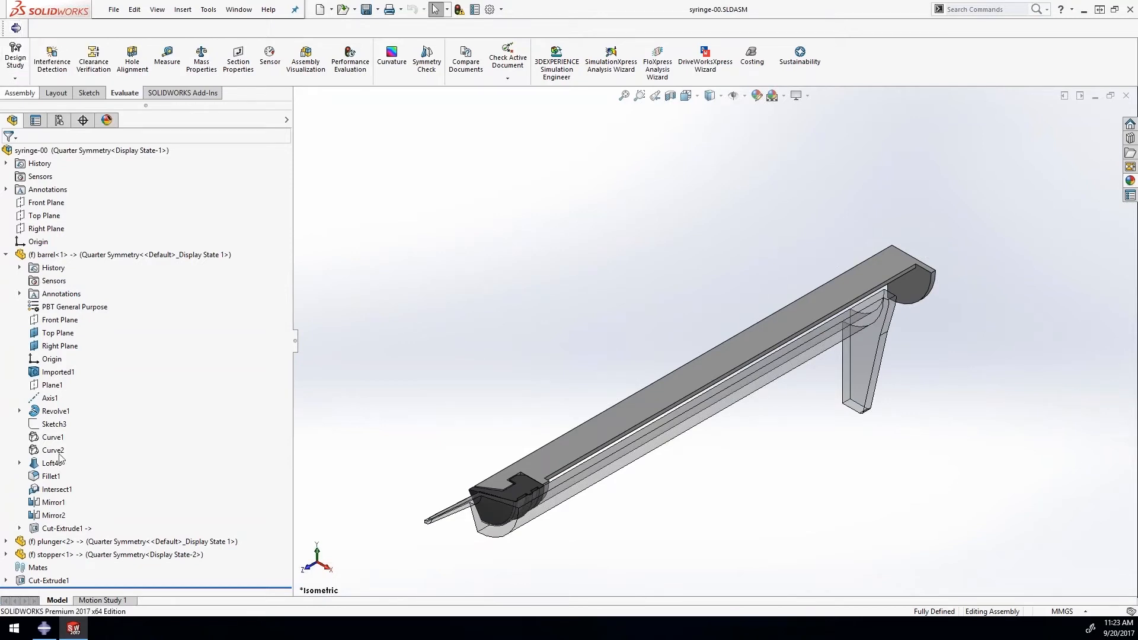
# Switch to Abaqus/CAE and inspect the transferred quarter-symmetry syringe assembly in the viewport.
pyautogui.moveTo(49, 633)
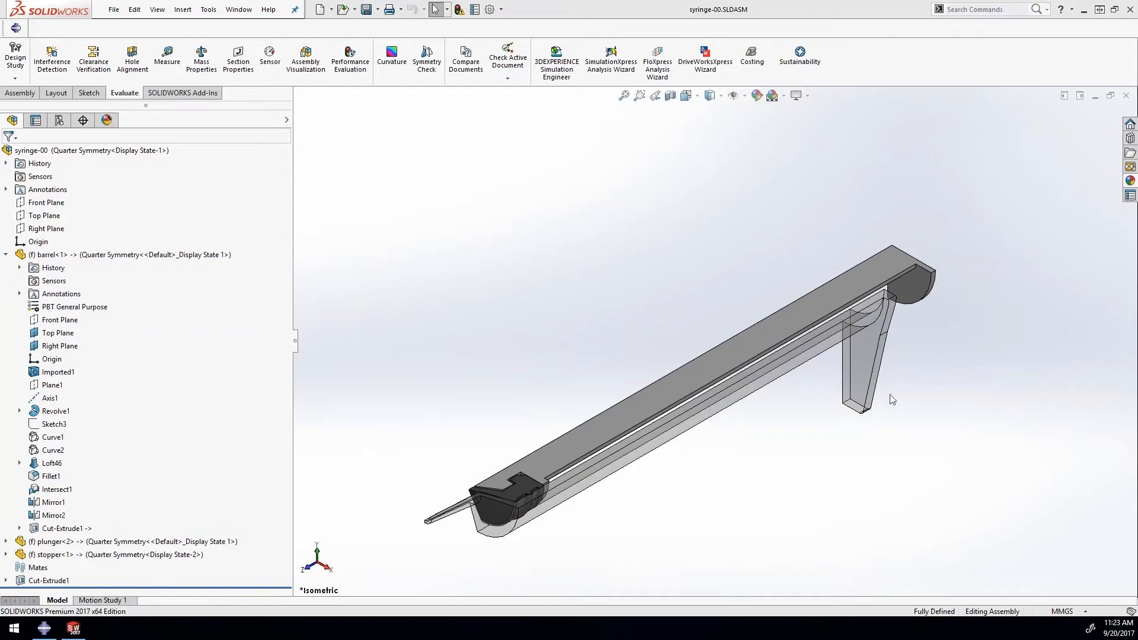
pyautogui.click(44, 628)
pyautogui.scroll(3, 753, 396)
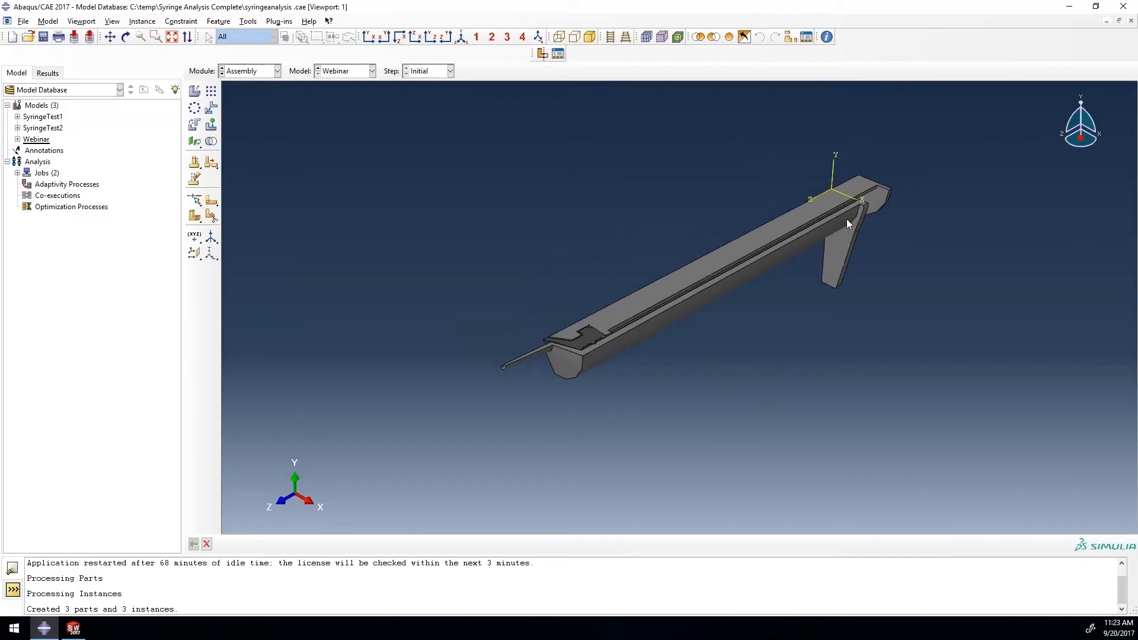
pyautogui.scroll(-2, 847, 218)
pyautogui.scroll(-1, 634, 261)
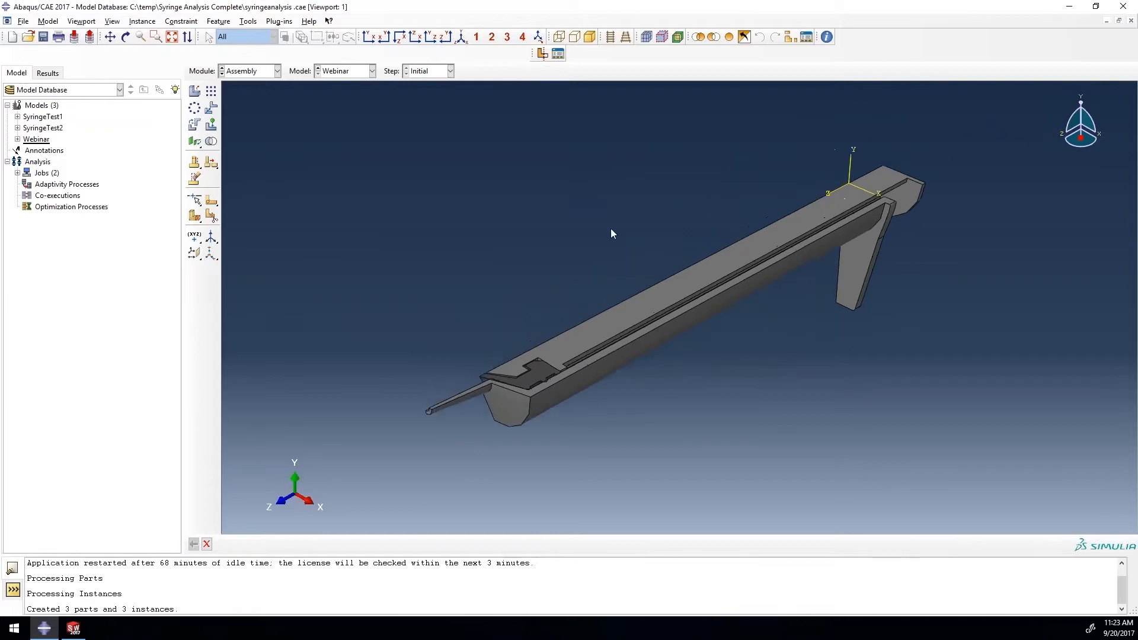
pyautogui.click(611, 40)
pyautogui.scroll(-1, 900, 219)
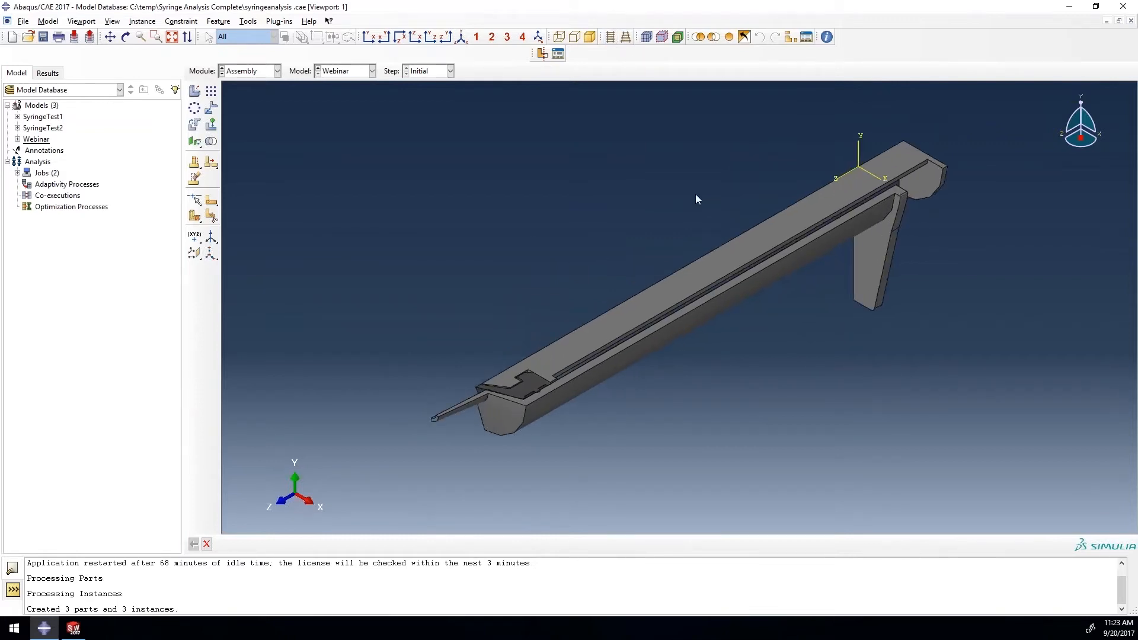
pyautogui.click(266, 72)
pyautogui.click(267, 71)
pyautogui.scroll(-2, 761, 402)
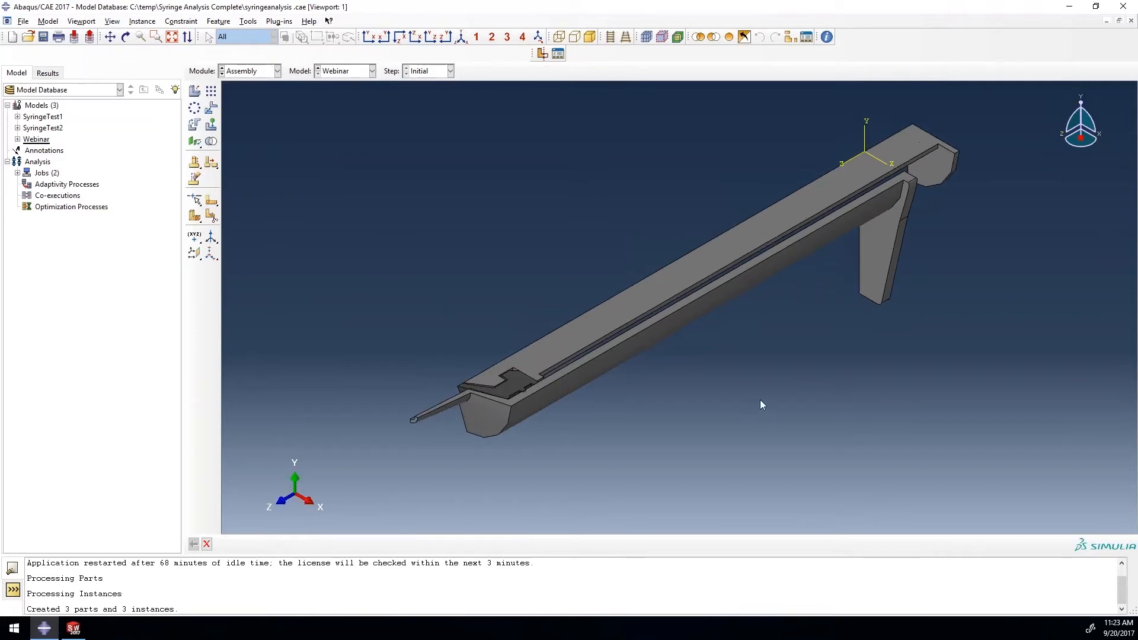
pyautogui.scroll(1, 520, 211)
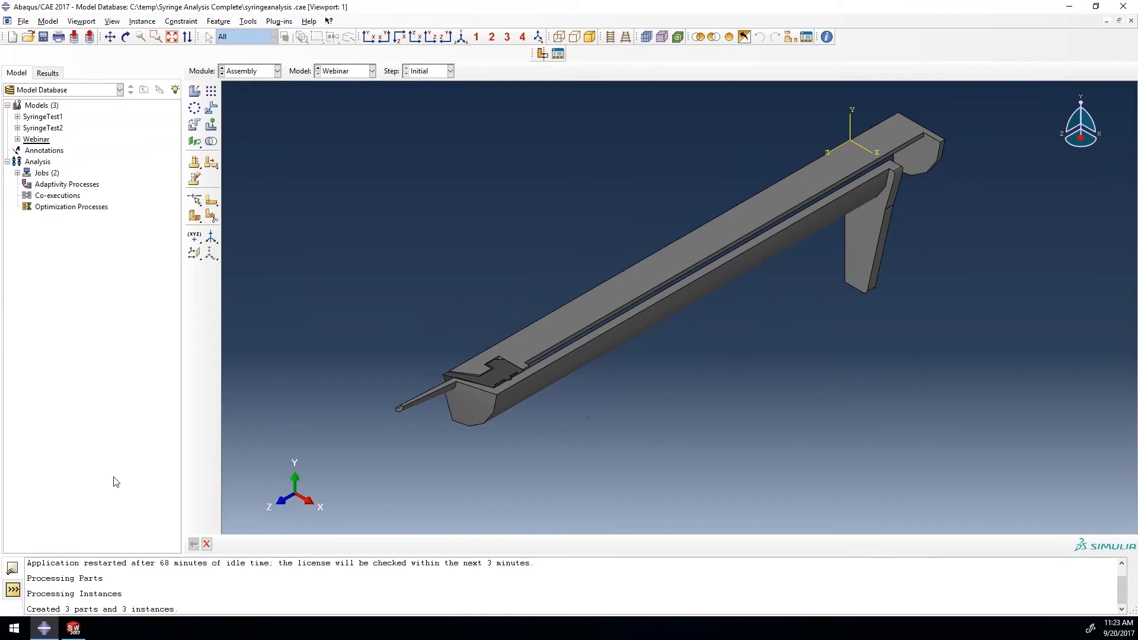
# Review the message about the created parts and instances, and expand the Webinar model to its Parts container.
pyautogui.moveTo(26, 610); pyautogui.dragTo(177, 611)
pyautogui.click(184, 610)
pyautogui.moveTo(46, 609); pyautogui.dragTo(89, 609)
pyautogui.click(18, 139)
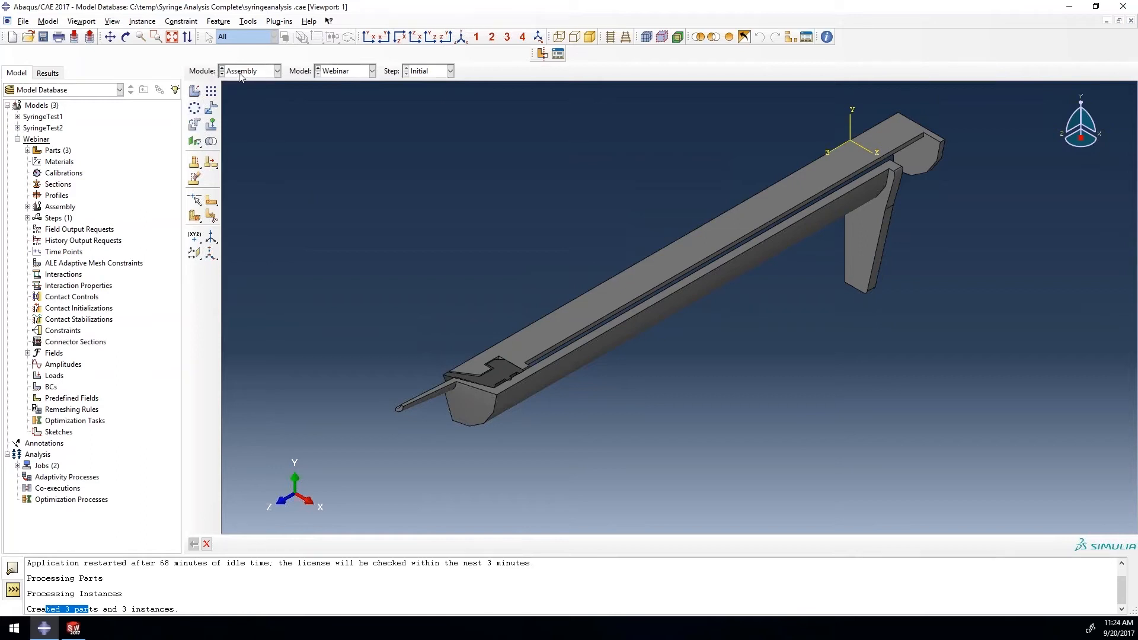
pyautogui.click(60, 151)
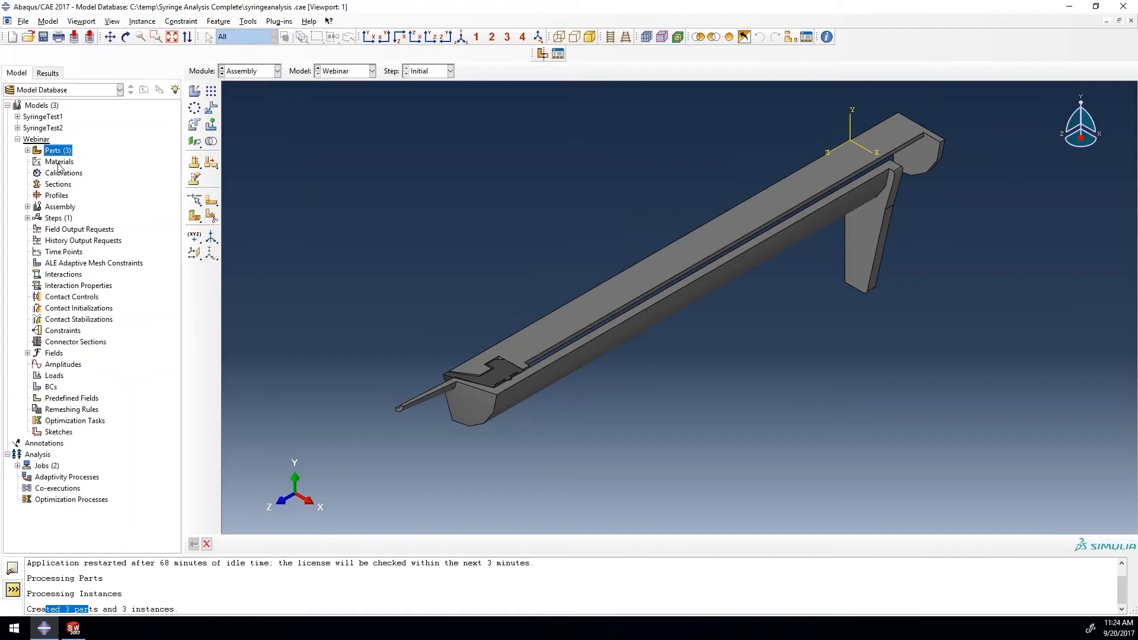
# Compare what the Part, Property and Assembly modules show for the Webinar model, ending in the Assembly module.
pyautogui.click(260, 73)
pyautogui.click(252, 88)
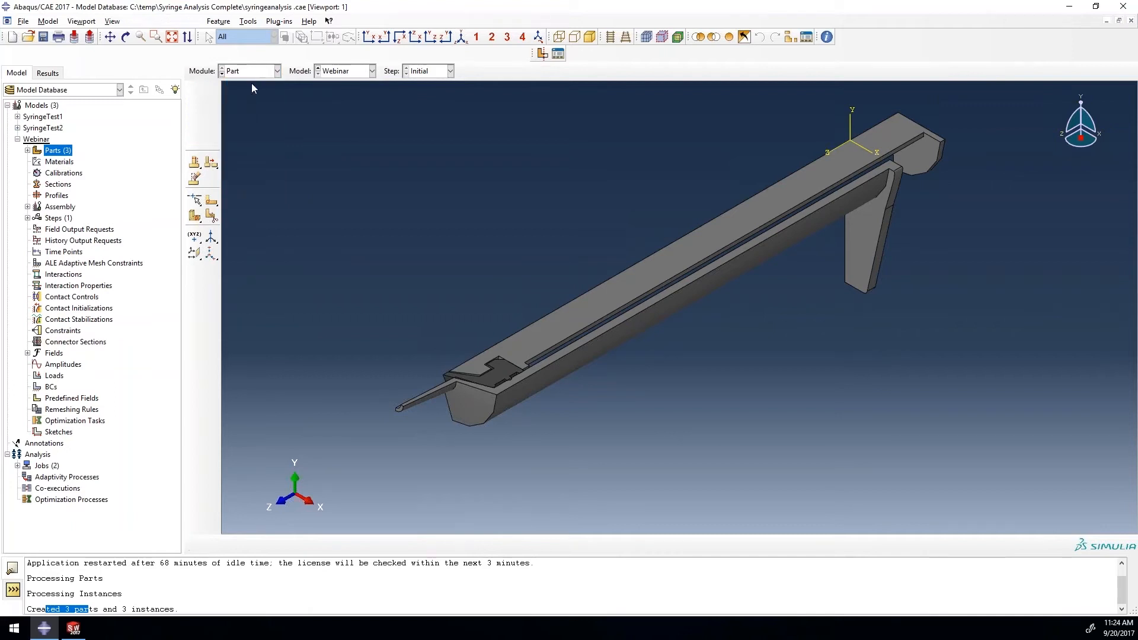
pyautogui.click(250, 72)
pyautogui.click(249, 94)
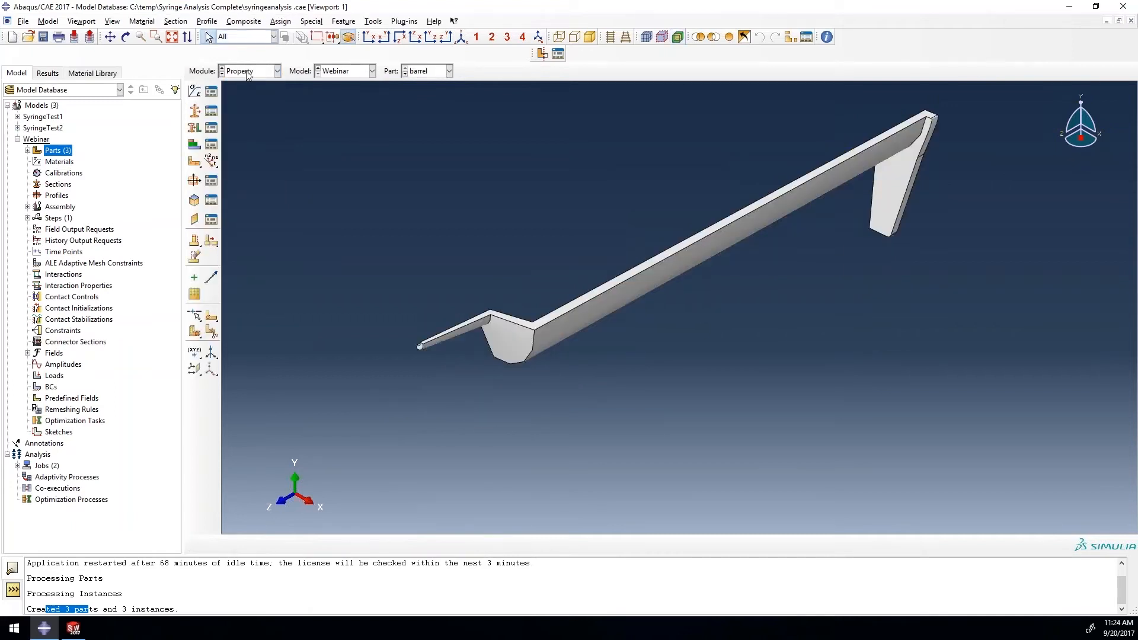
pyautogui.click(248, 71)
pyautogui.click(258, 116)
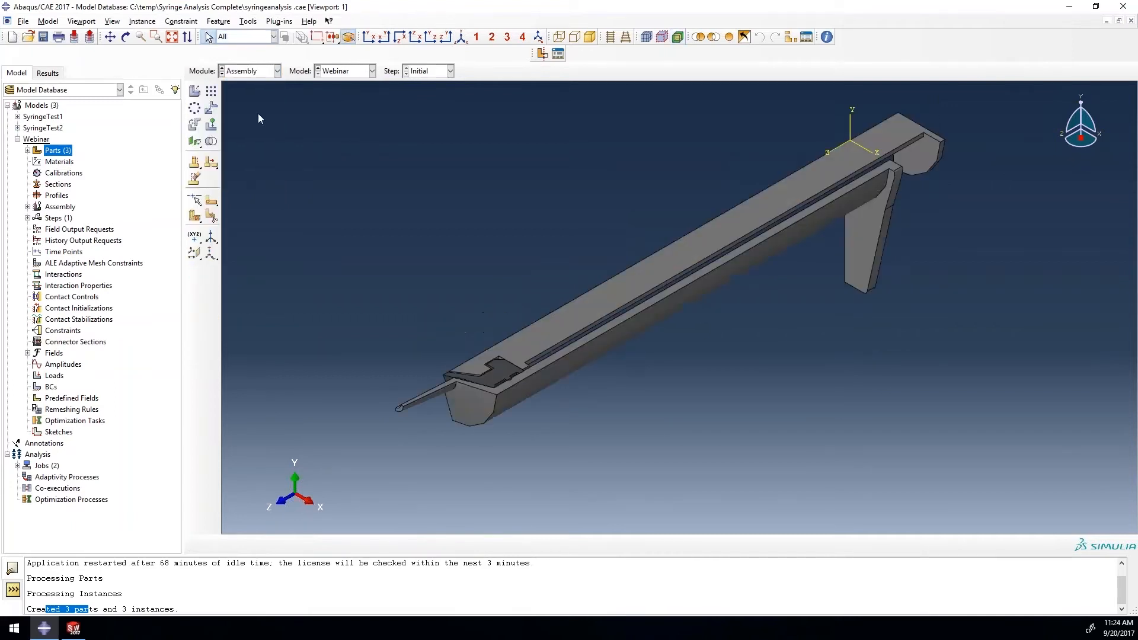
pyautogui.click(248, 73)
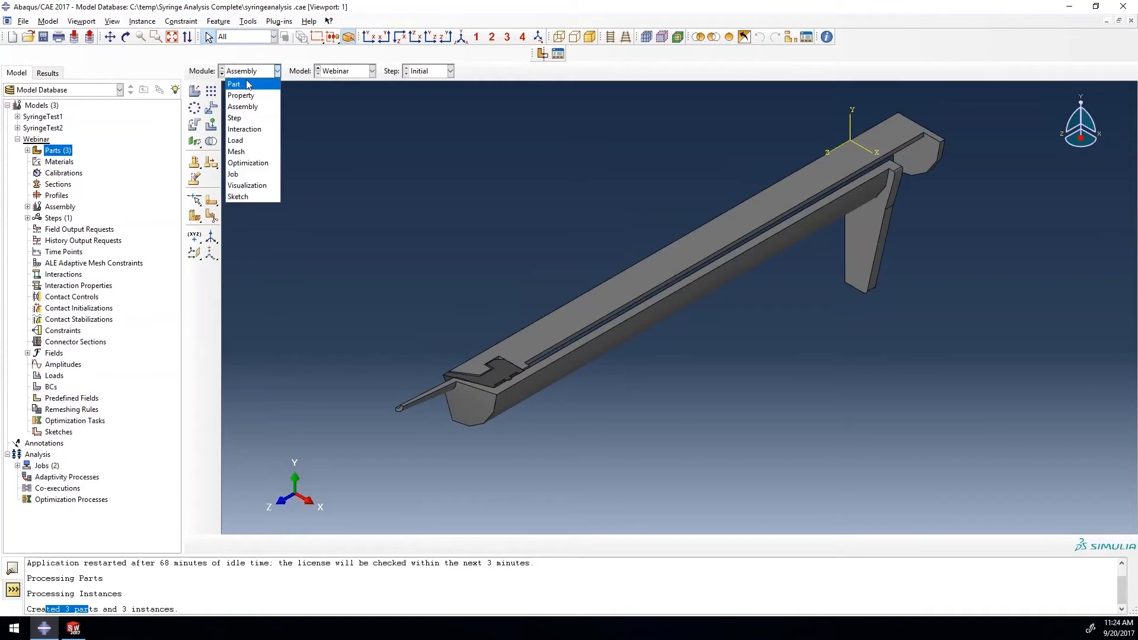
pyautogui.click(247, 85)
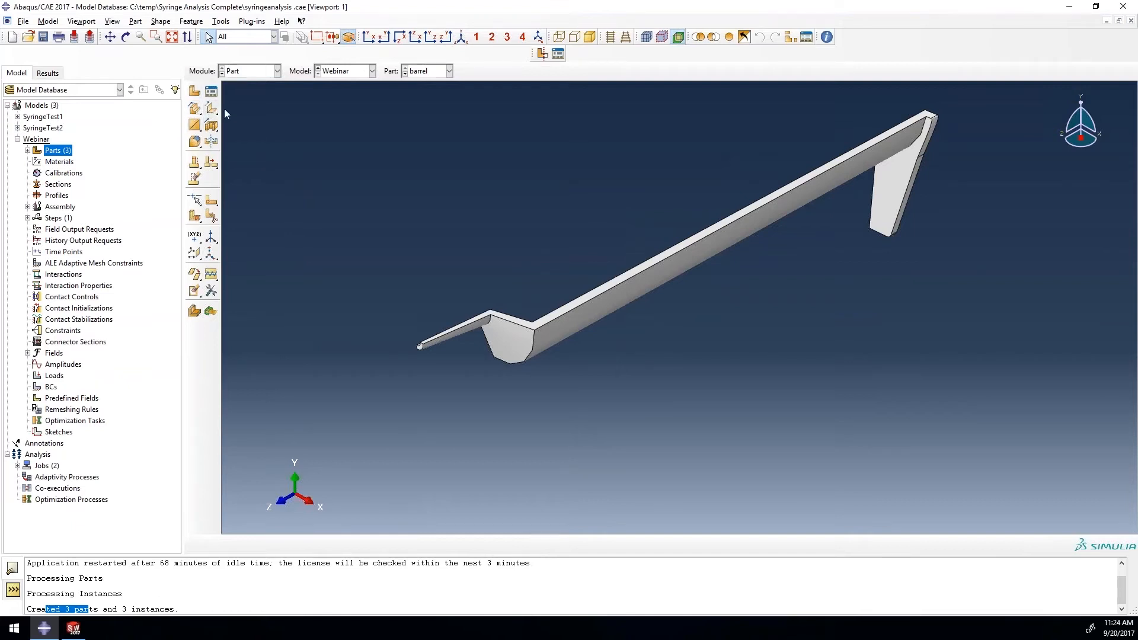
pyautogui.click(237, 74)
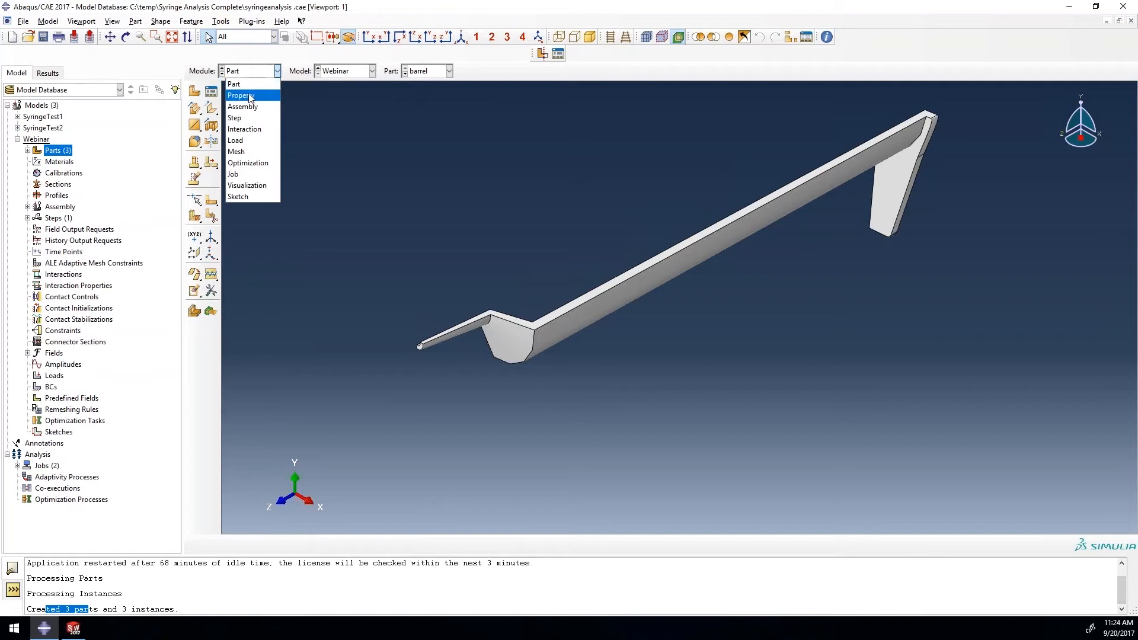
pyautogui.click(253, 107)
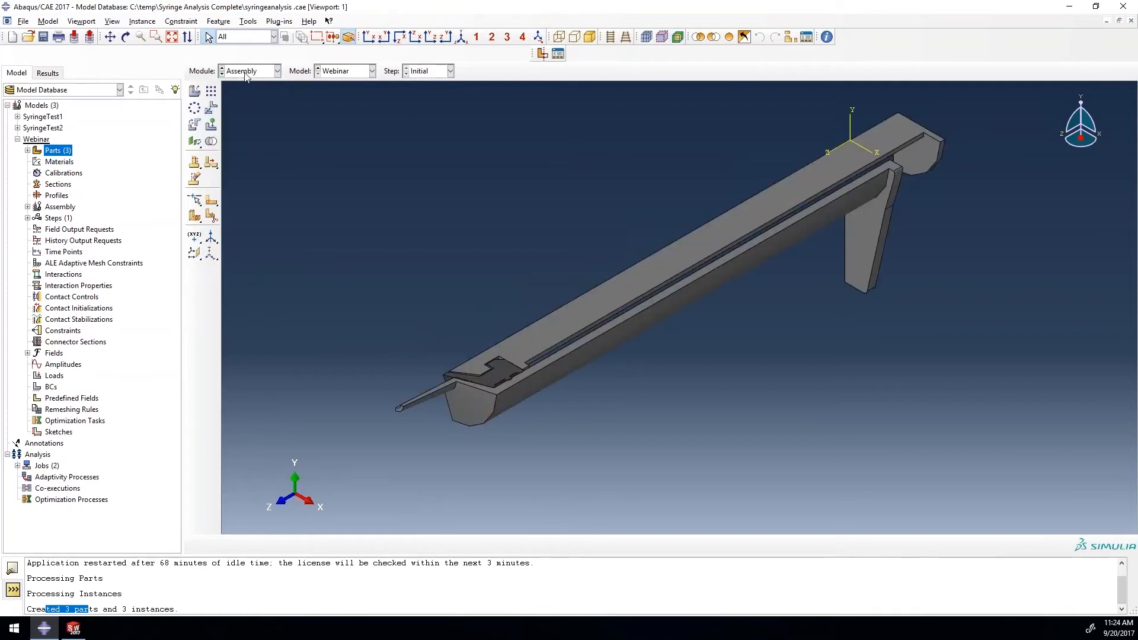
pyautogui.click(246, 75)
pyautogui.click(434, 147)
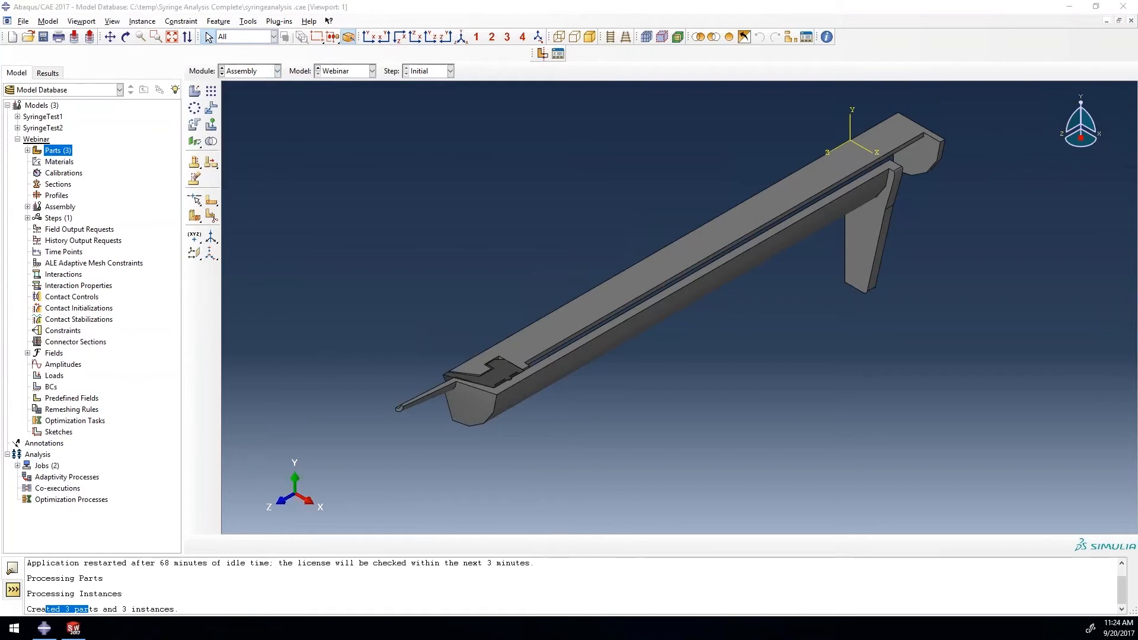
# Switch to the Part module and view the barrel, plunger and stopper parts one after another.
pyautogui.click(250, 76)
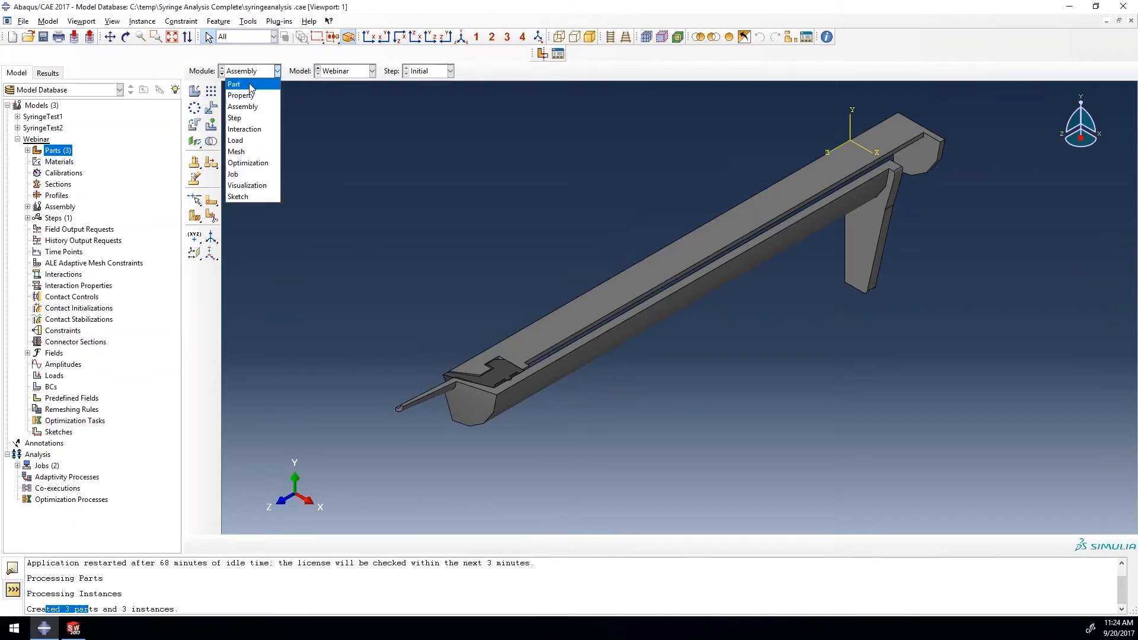
pyautogui.click(256, 85)
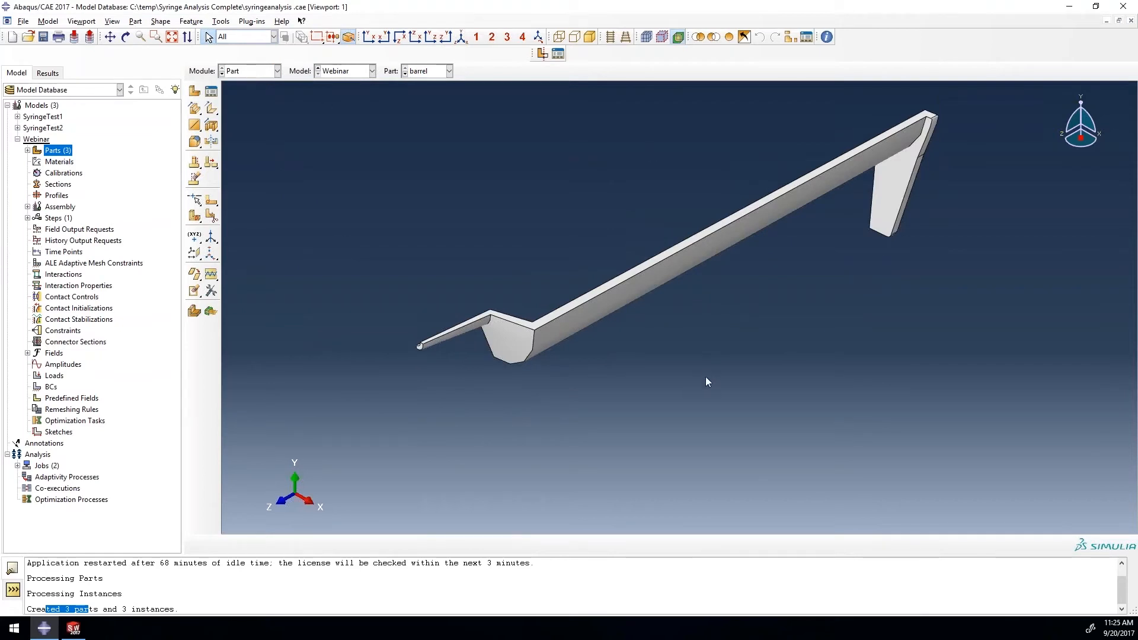
pyautogui.scroll(-2, 705, 375)
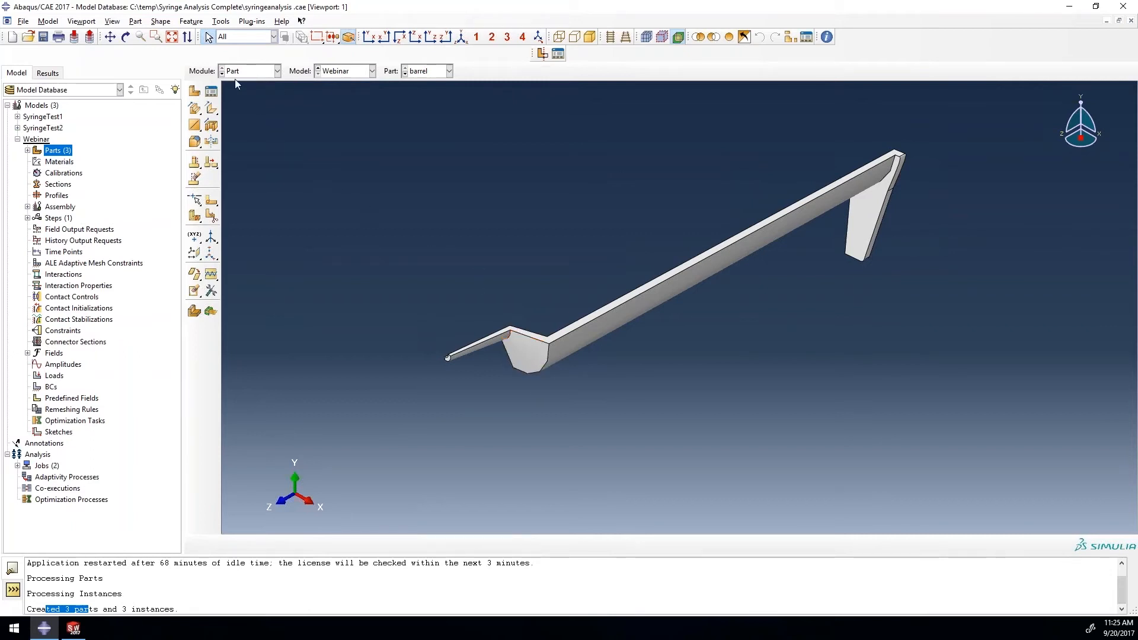
pyautogui.click(430, 72)
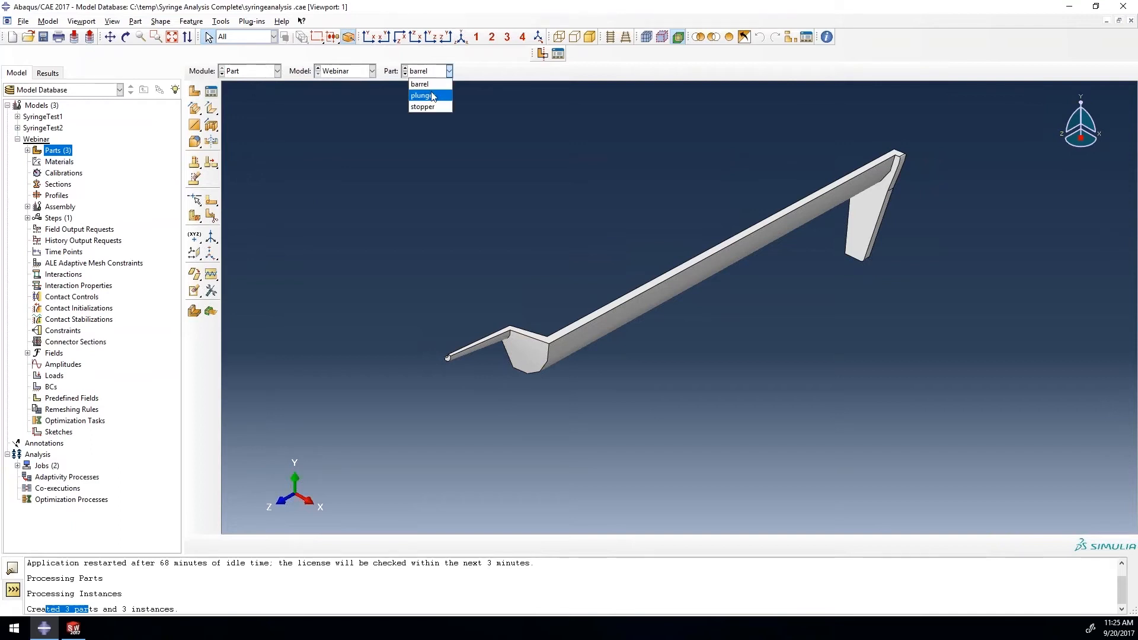
pyautogui.click(432, 95)
pyautogui.click(431, 72)
pyautogui.click(431, 107)
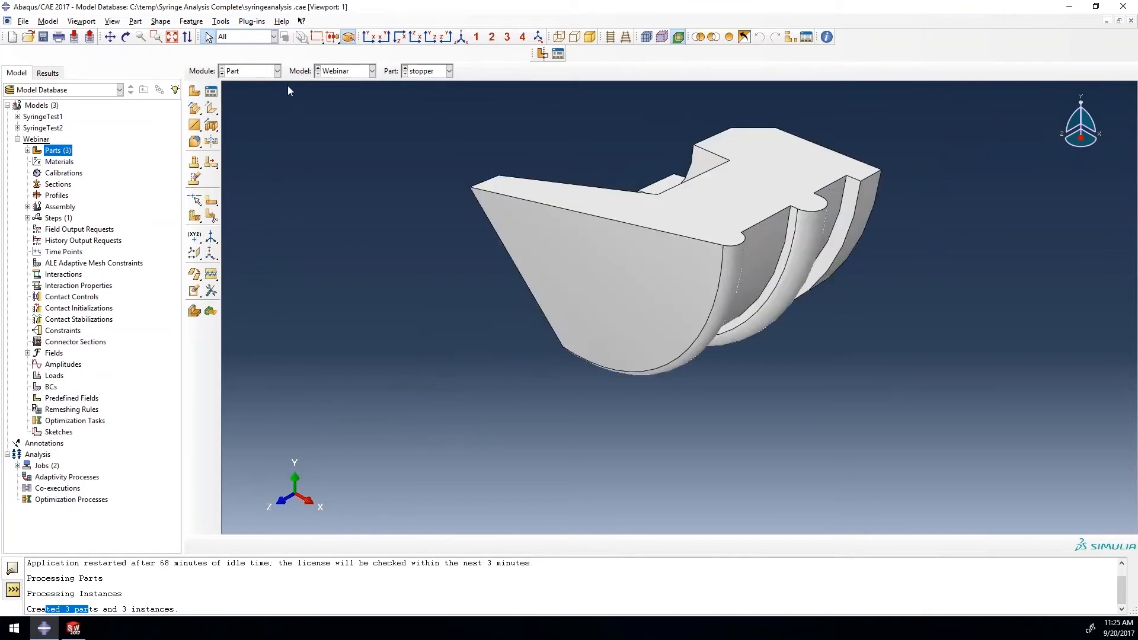
# Switch to the Property module and select the Webinar model's Materials container.
pyautogui.click(248, 73)
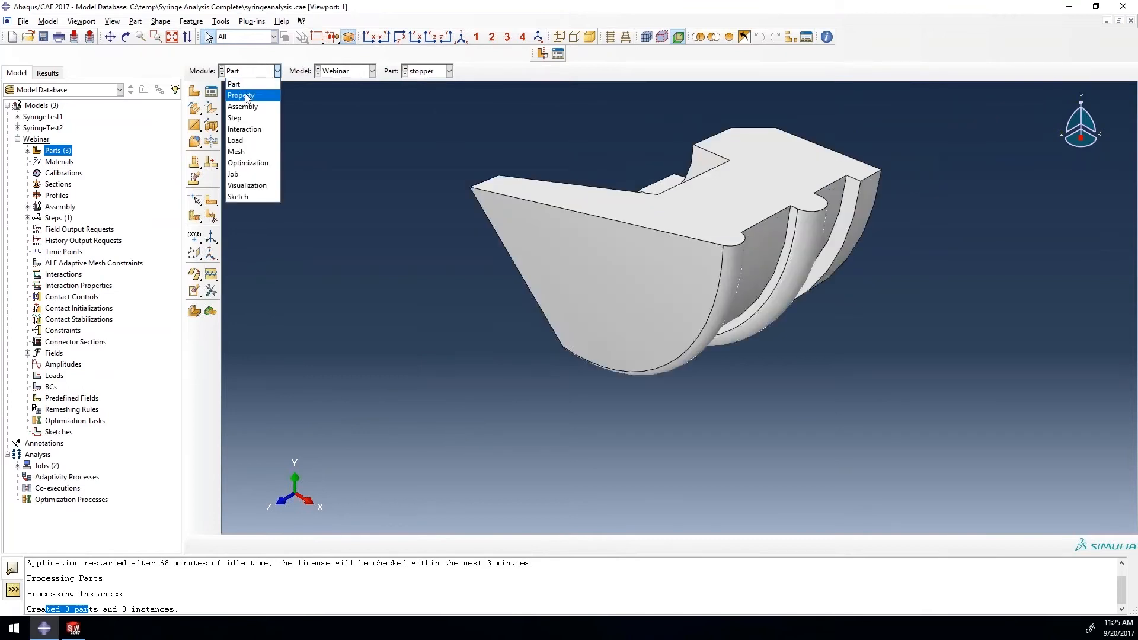
pyautogui.click(247, 96)
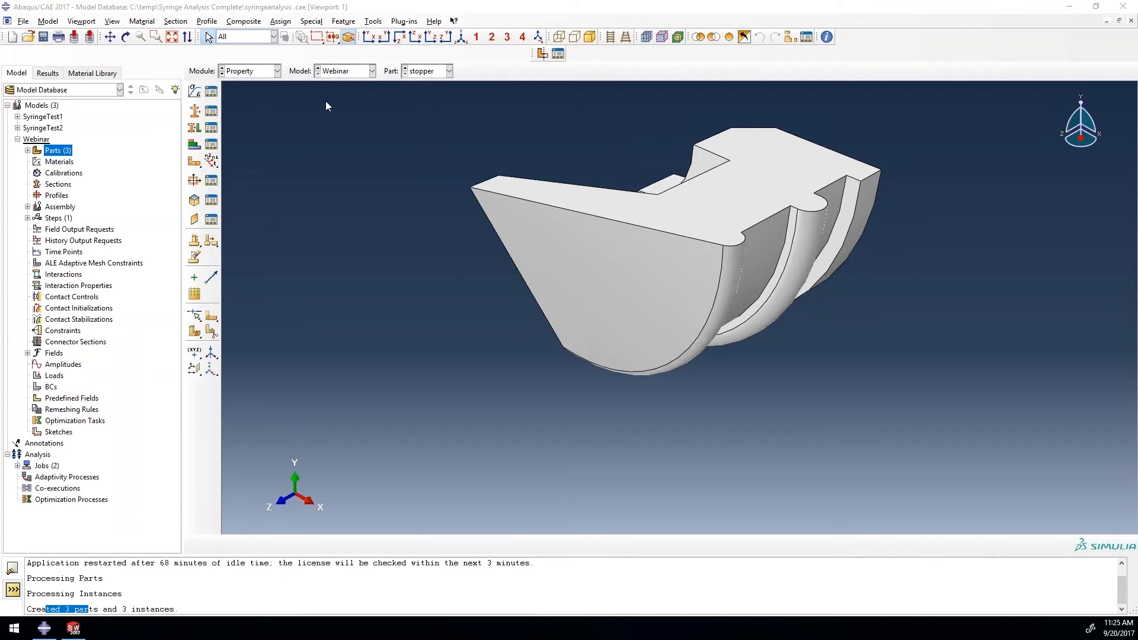
pyautogui.click(326, 101)
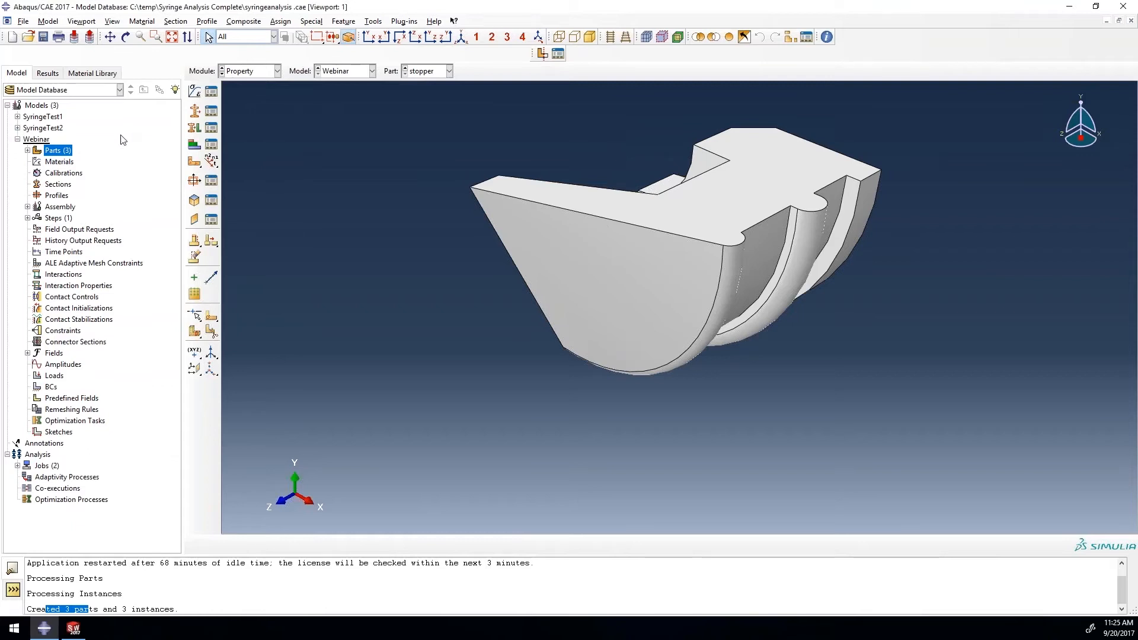
pyautogui.click(63, 162)
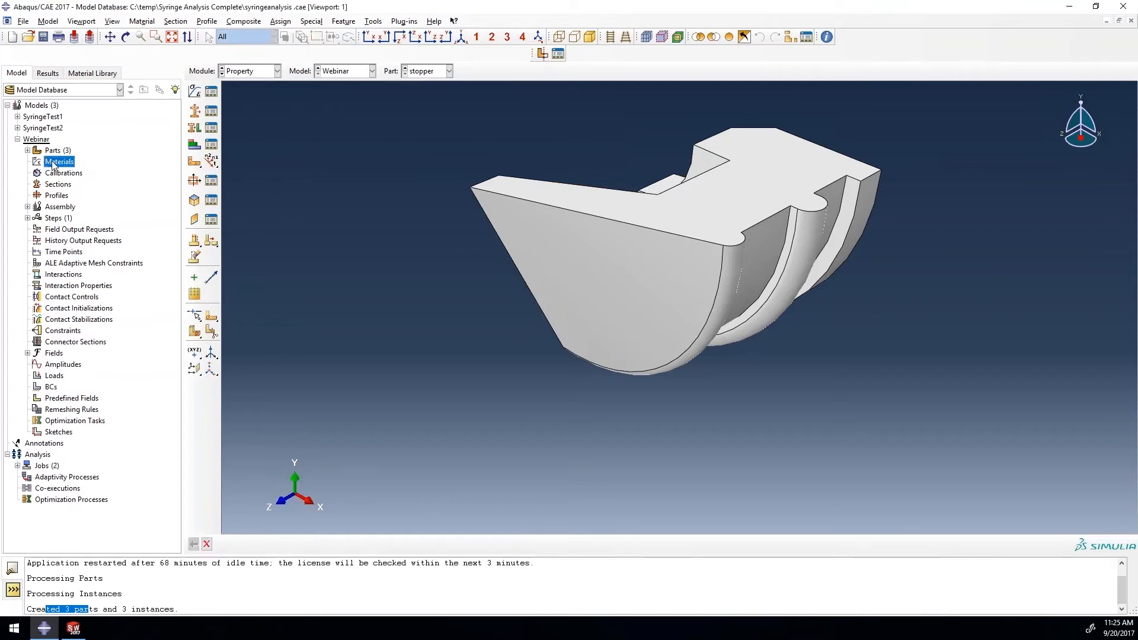
pyautogui.rightClick(53, 164)
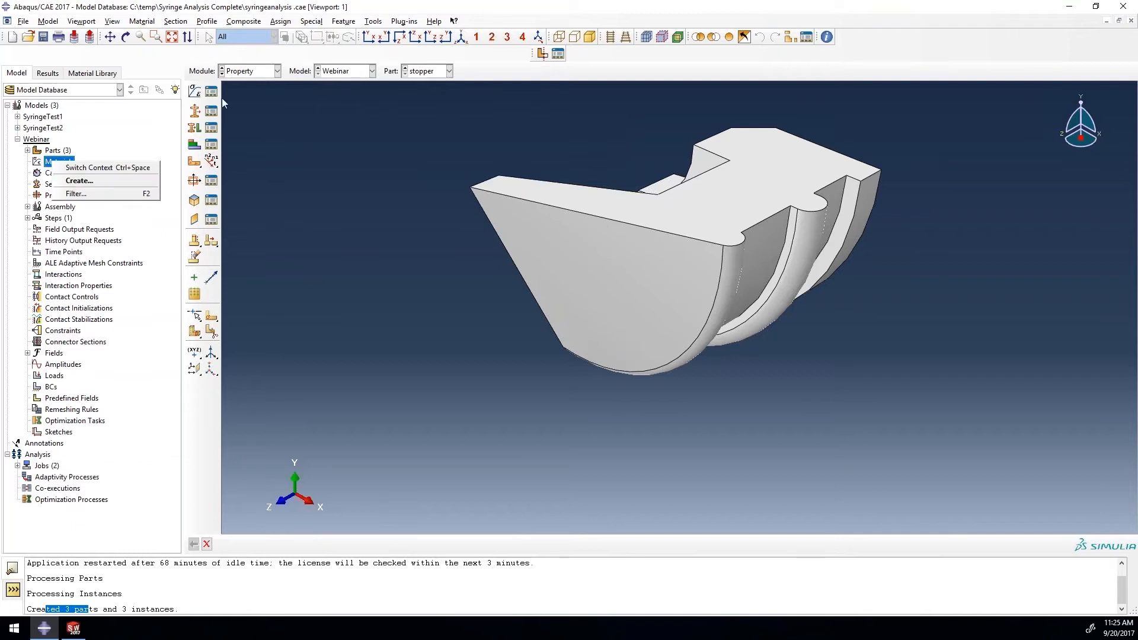
pyautogui.click(244, 101)
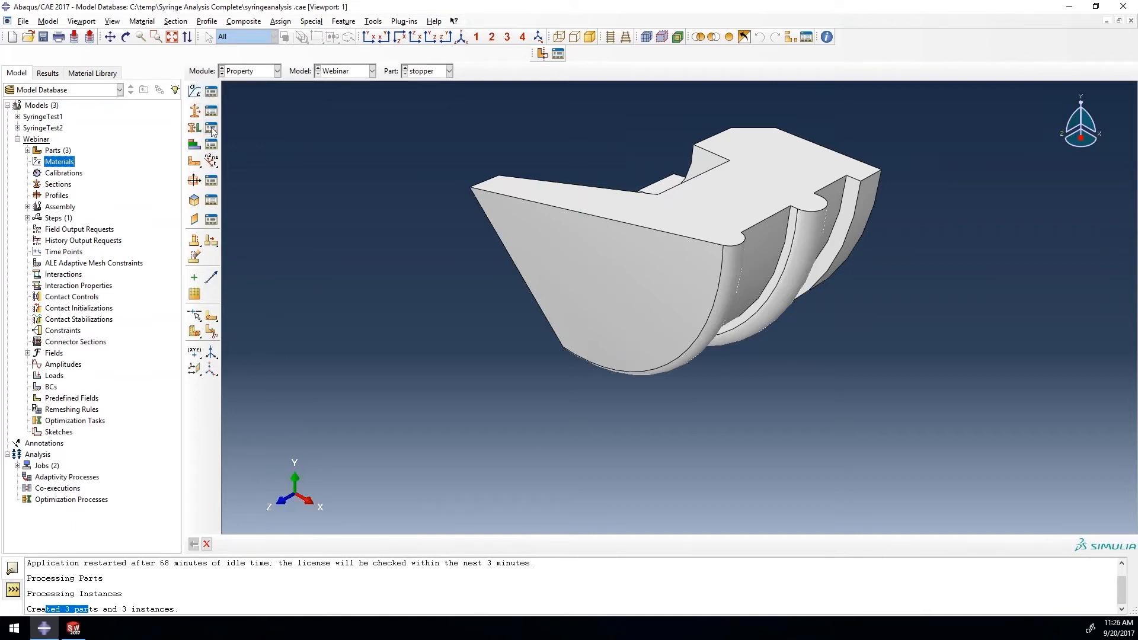
# Create a material named PBT and give it a mechanical Elastic behavior of isotropic type.
pyautogui.click(196, 93)
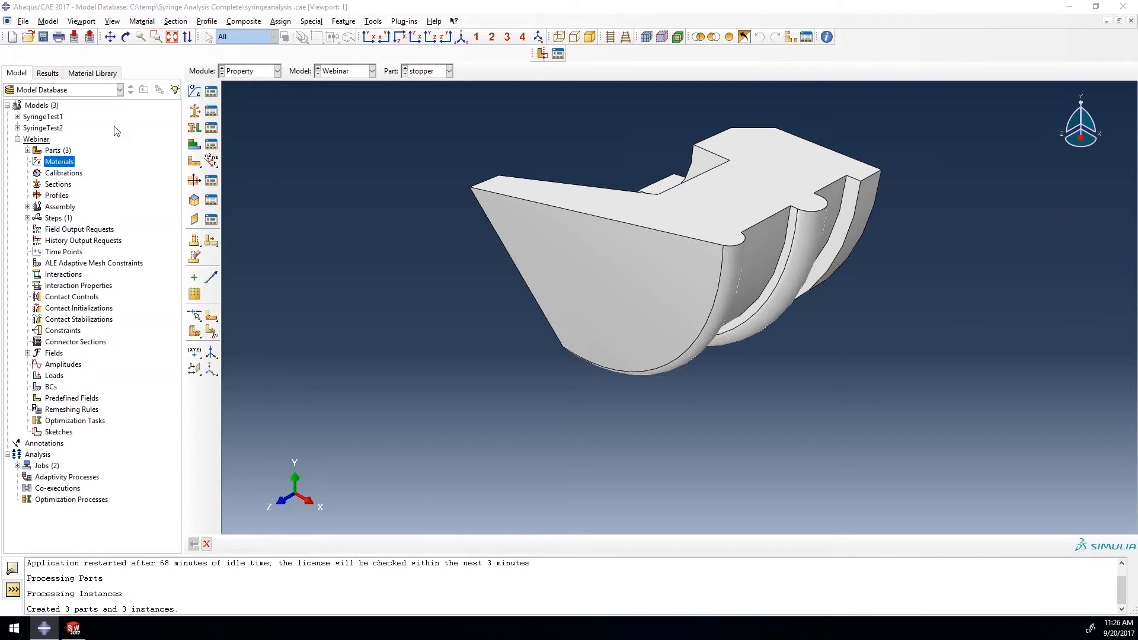
pyautogui.moveTo(156, 89); pyautogui.dragTo(511, 90)
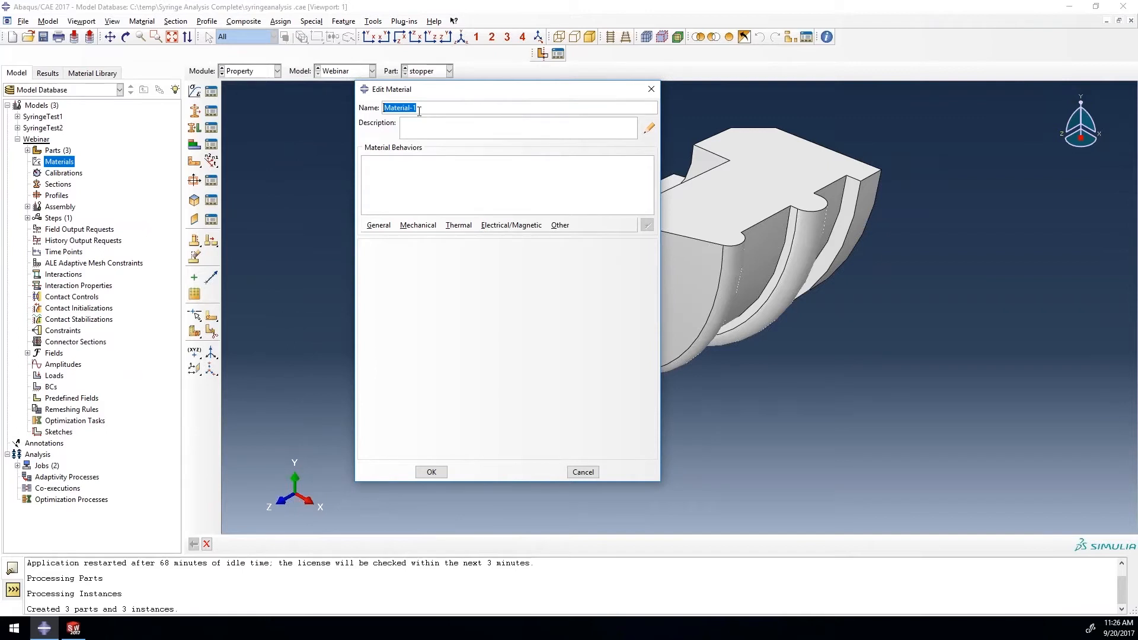
pyautogui.write('PBT')
pyautogui.click(380, 228)
pyautogui.moveTo(413, 230)
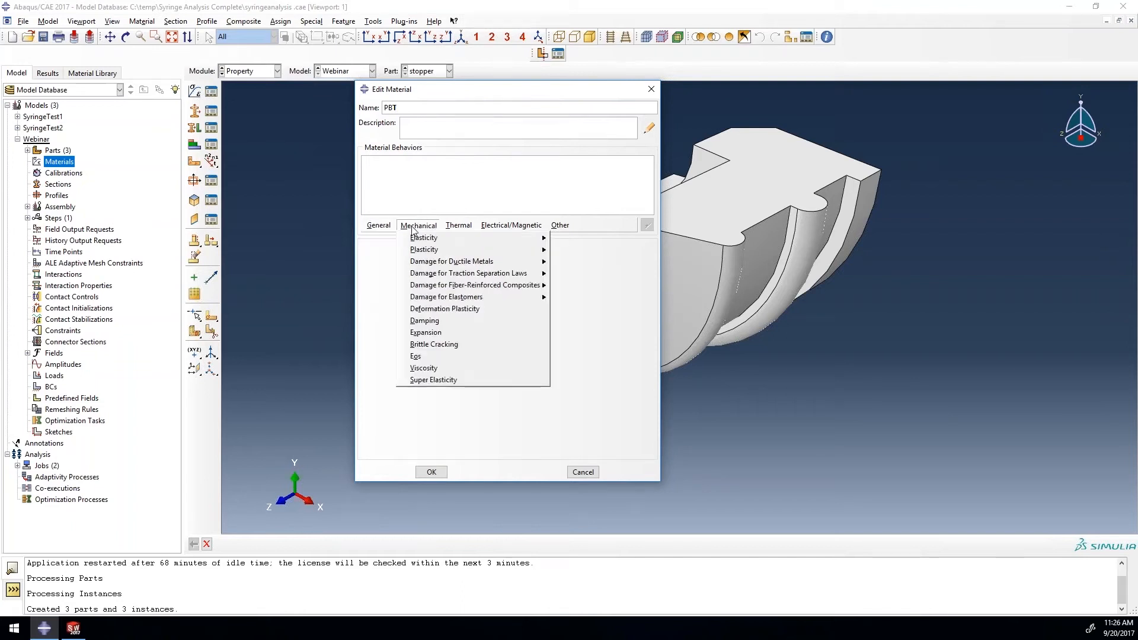
pyautogui.moveTo(452, 229)
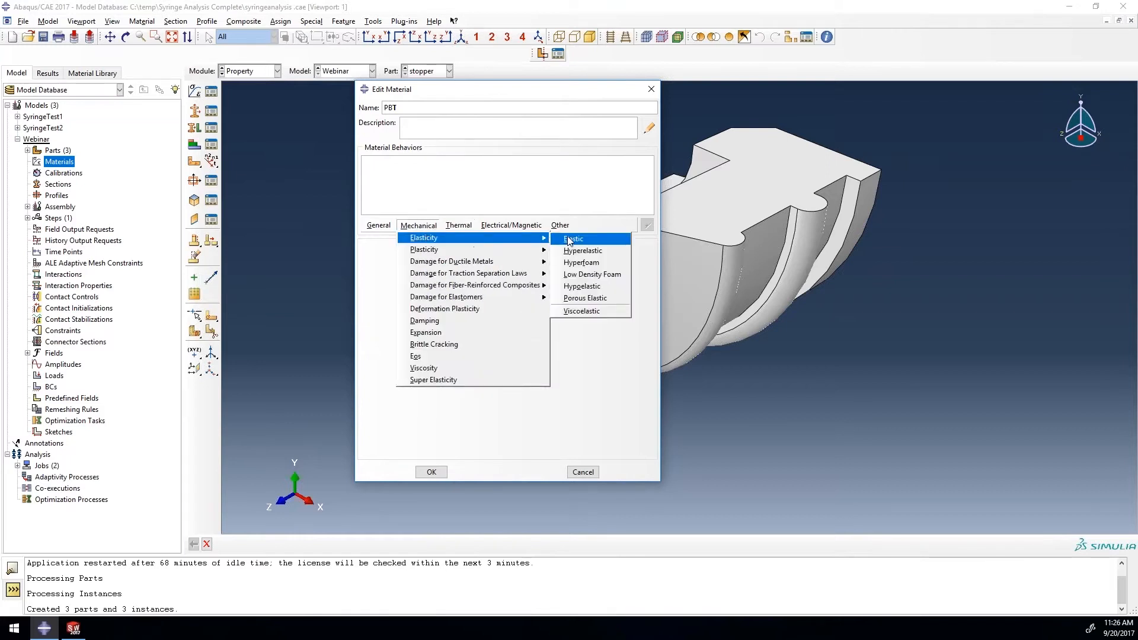
pyautogui.click(570, 240)
# Set PBT's Young's modulus to 1930 and Poisson's ratio to 0.3, switching briefly to SOLIDWORKS to check the unit system, and accept the material.
pyautogui.click(398, 387)
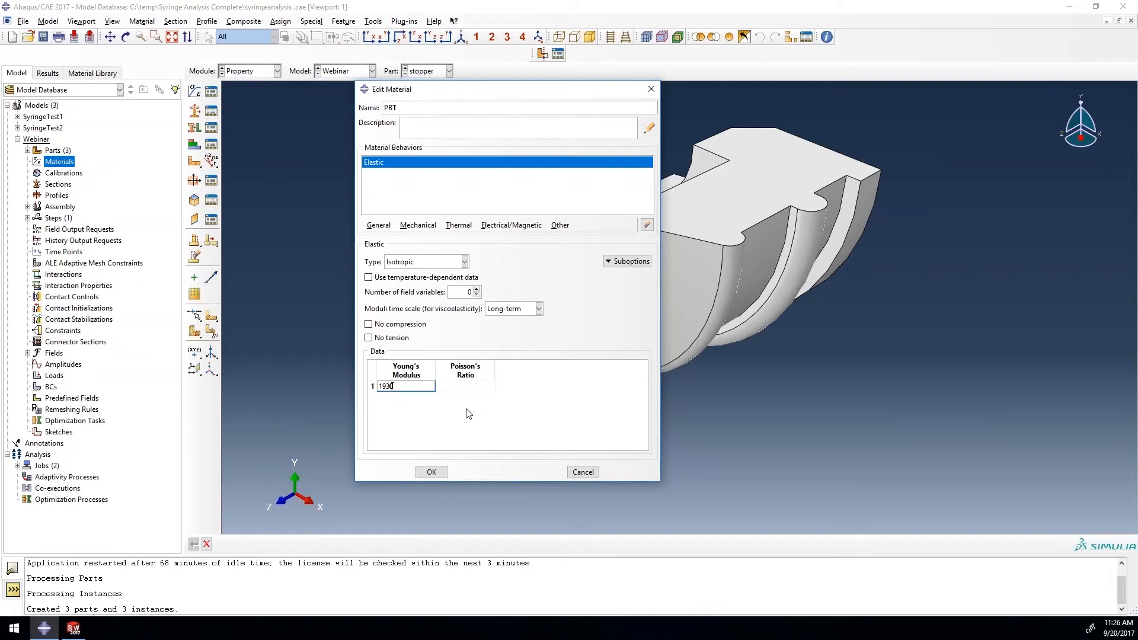
pyautogui.click(74, 628)
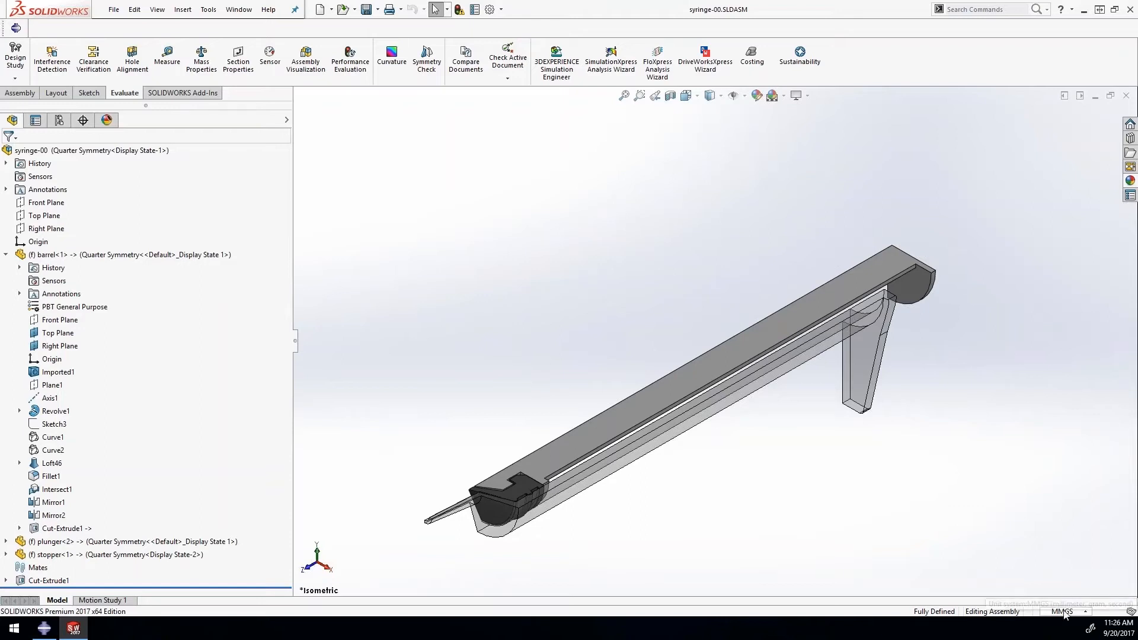
pyautogui.click(44, 628)
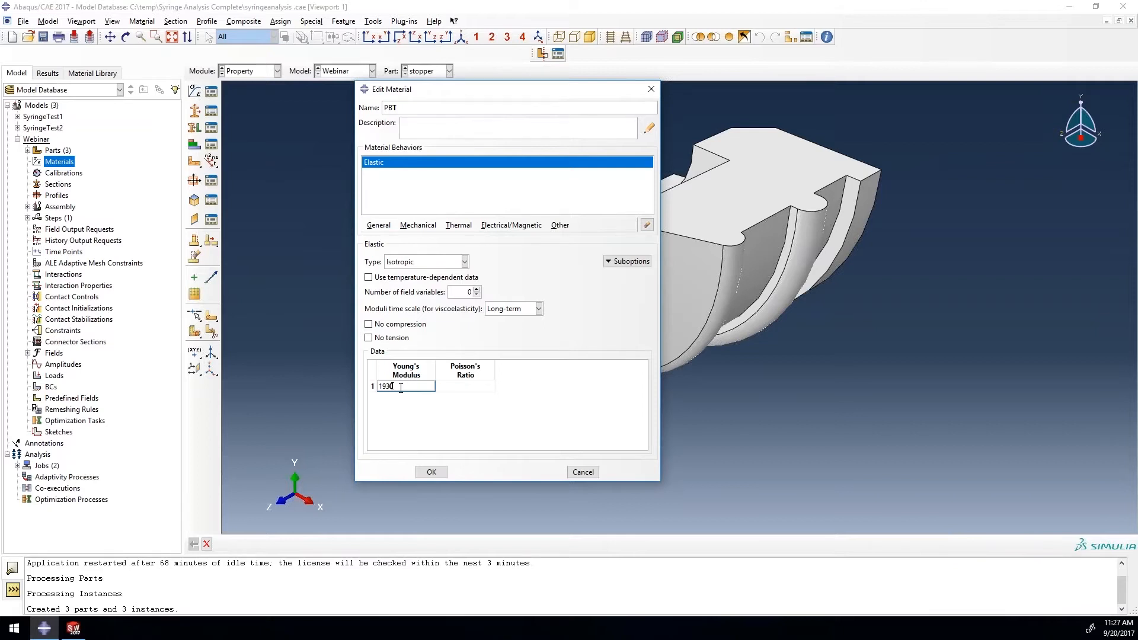
pyautogui.click(400, 387)
pyautogui.write('1930')
pyautogui.click(438, 385)
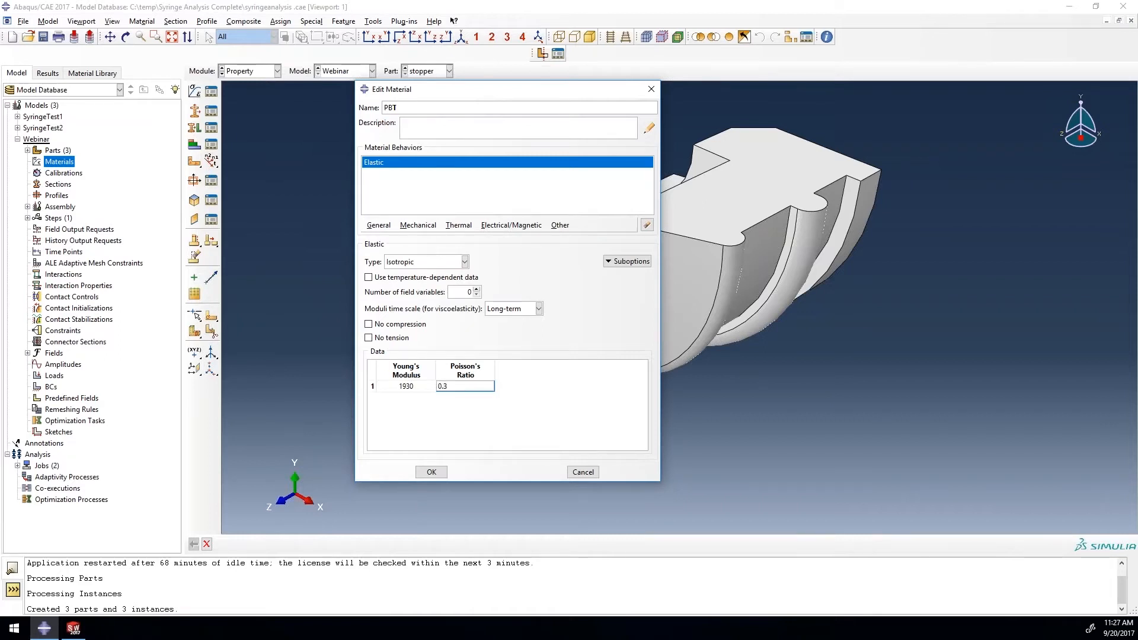
pyautogui.click(431, 472)
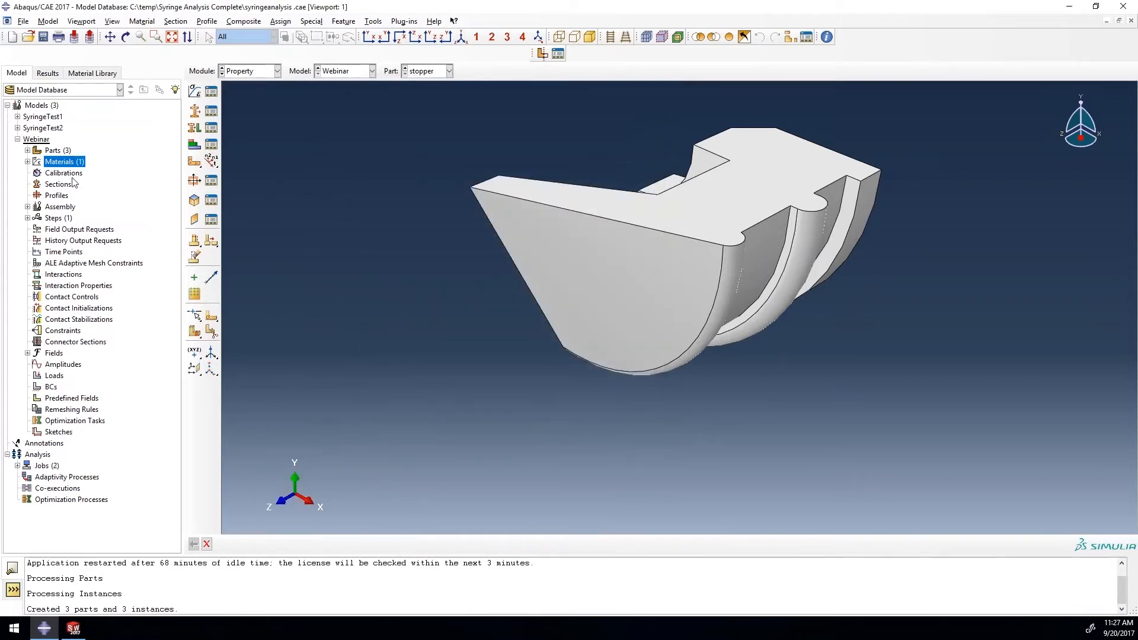
# Expand the Webinar model's materials to view PBT, and look over the model copy commands and the SyringeTest1 and SyringeTest2 models.
pyautogui.click(27, 161)
pyautogui.click(49, 173)
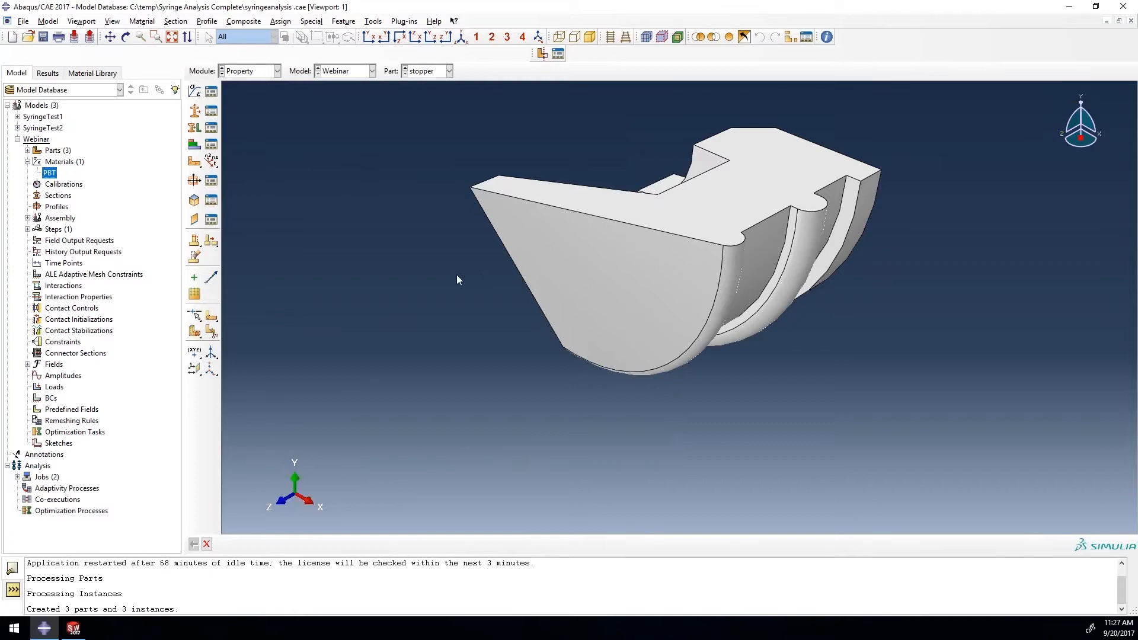
pyautogui.click(55, 23)
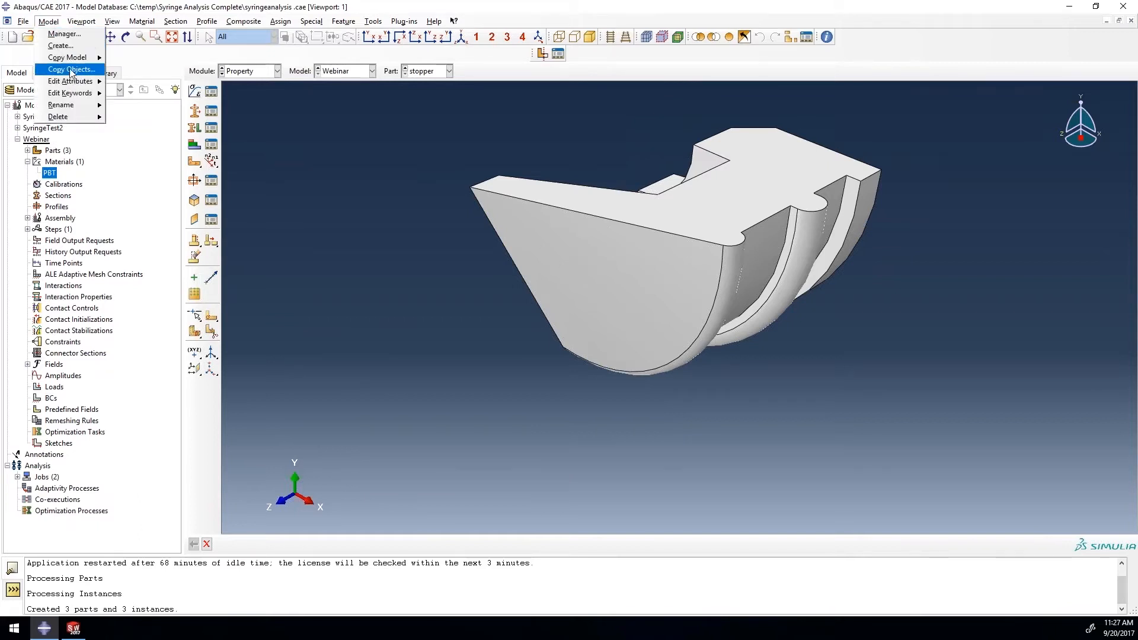
pyautogui.click(289, 159)
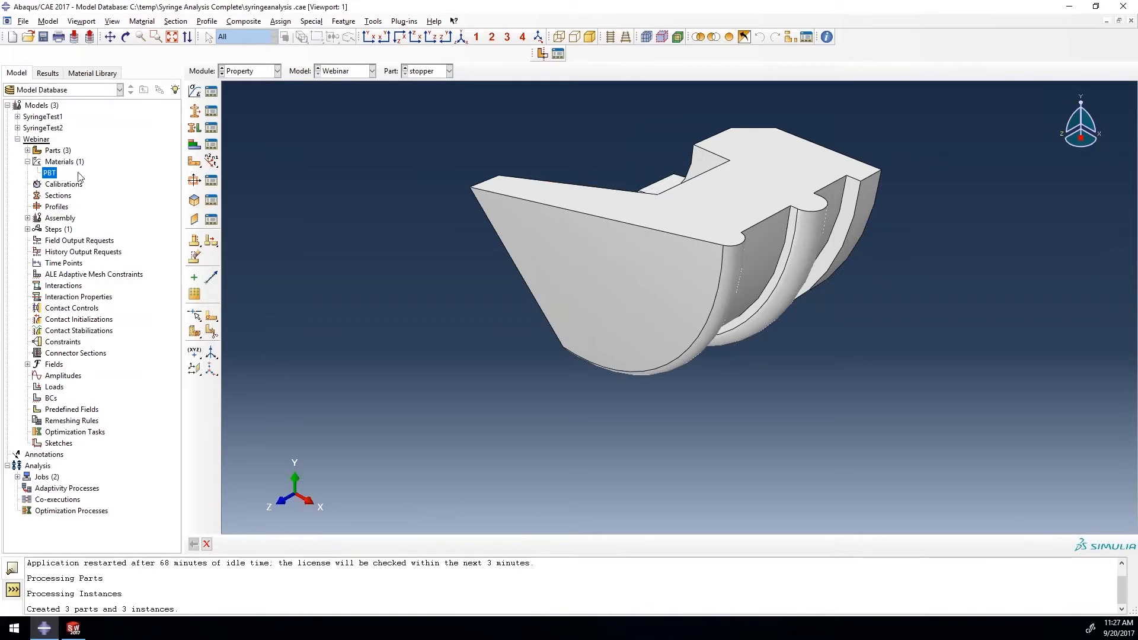
pyautogui.click(50, 128)
pyautogui.click(46, 118)
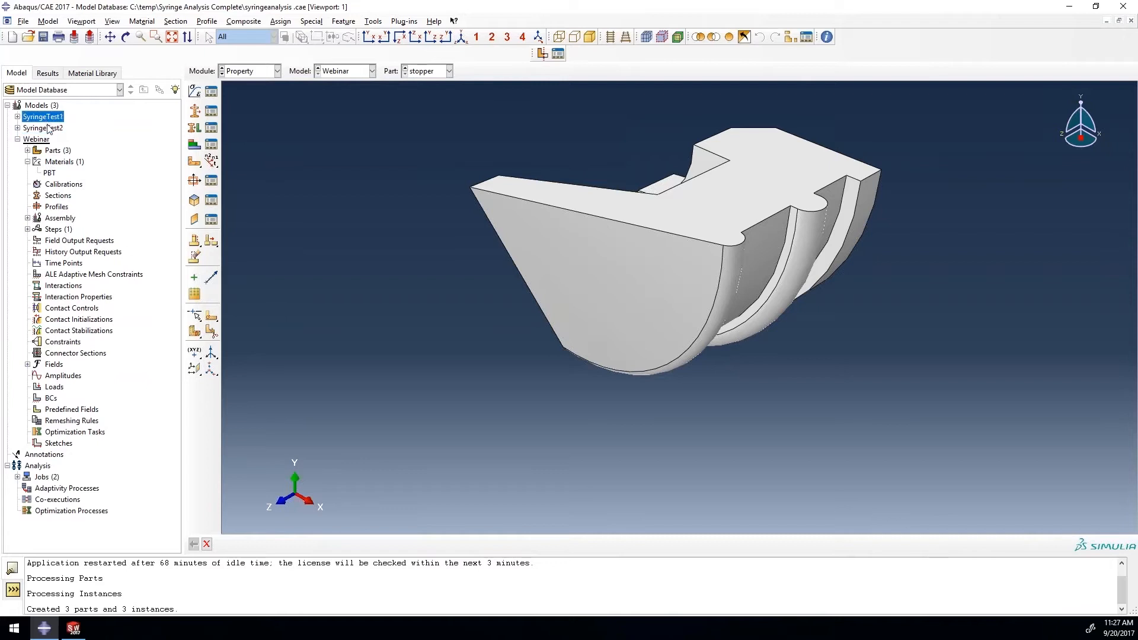
pyautogui.click(49, 128)
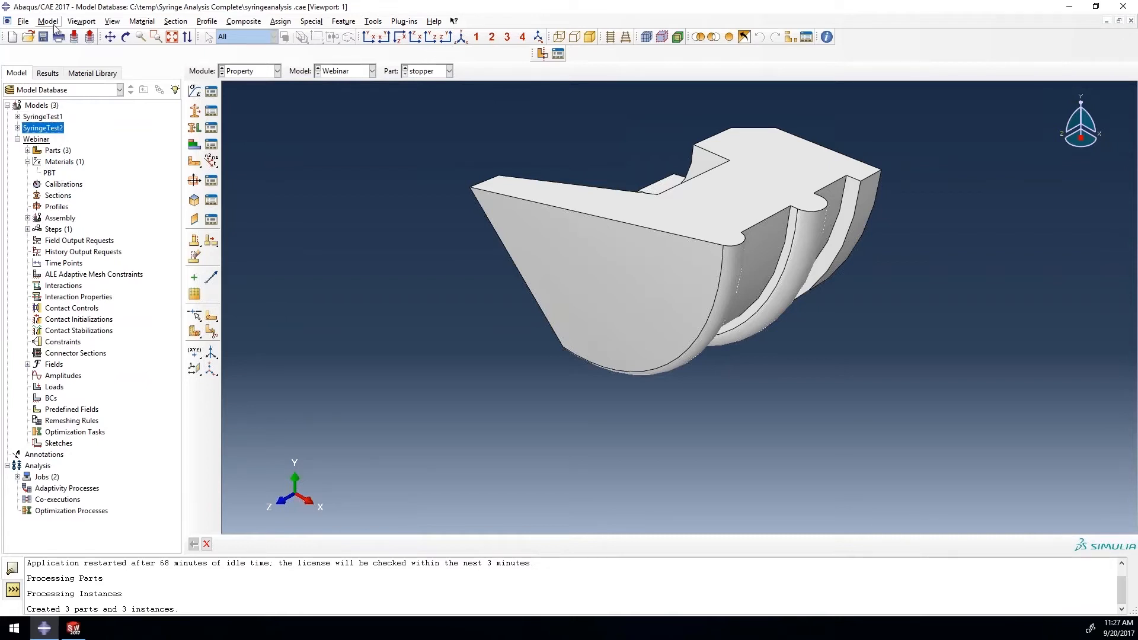
# Copy the Rubber material from the SyringeTest1 model into the Webinar model.
pyautogui.click(48, 22)
pyautogui.click(343, 125)
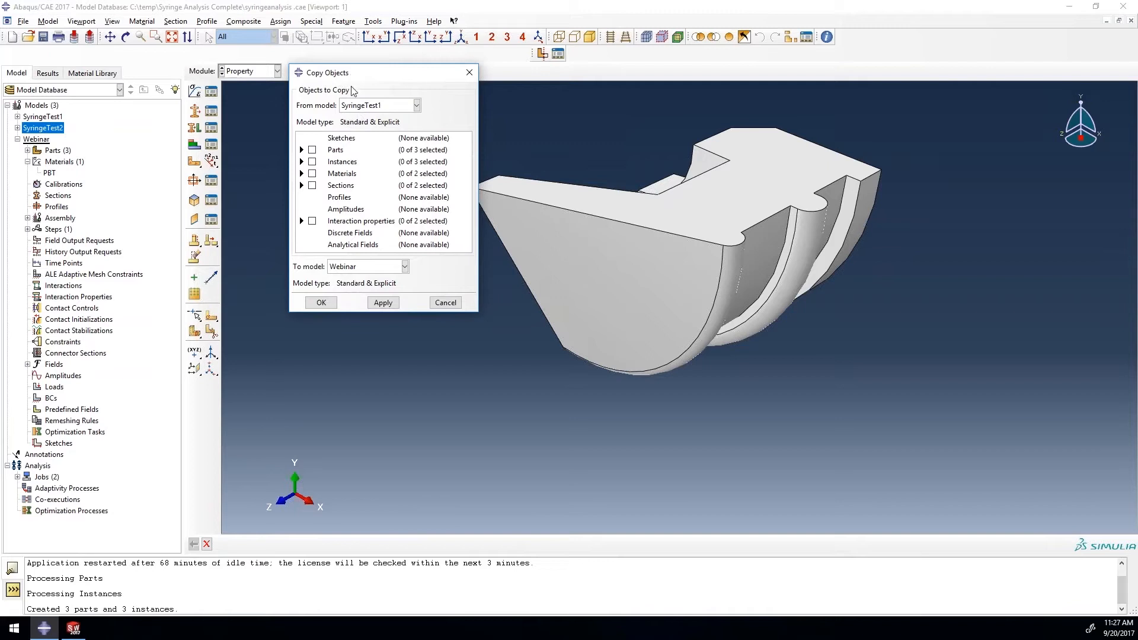
pyautogui.click(417, 105)
pyautogui.click(359, 119)
pyautogui.click(301, 174)
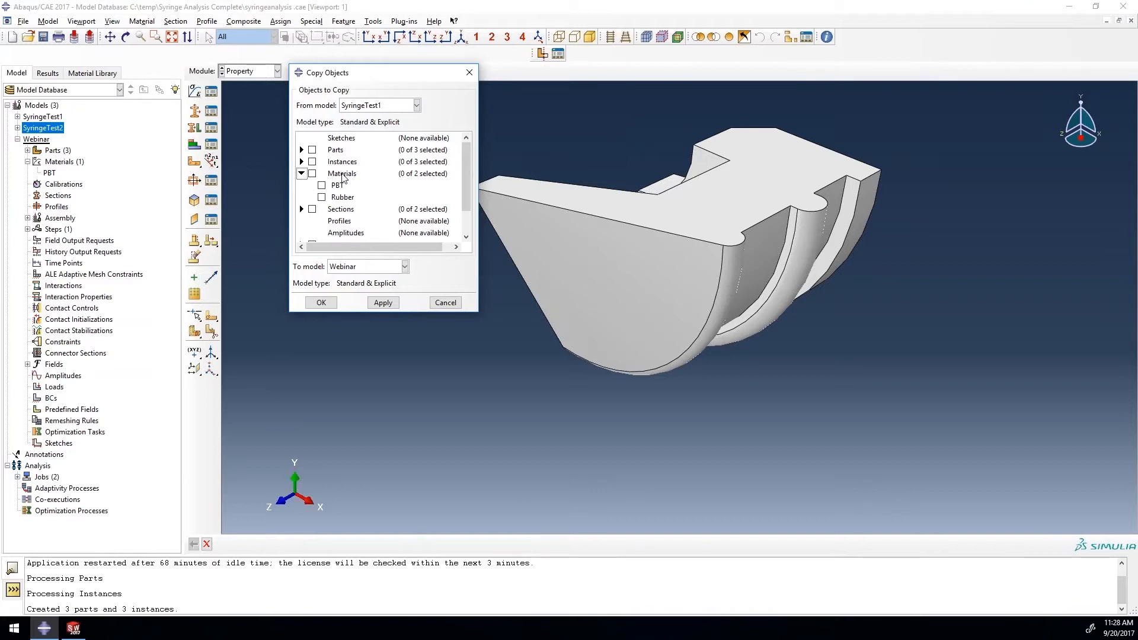
pyautogui.click(322, 197)
pyautogui.click(321, 302)
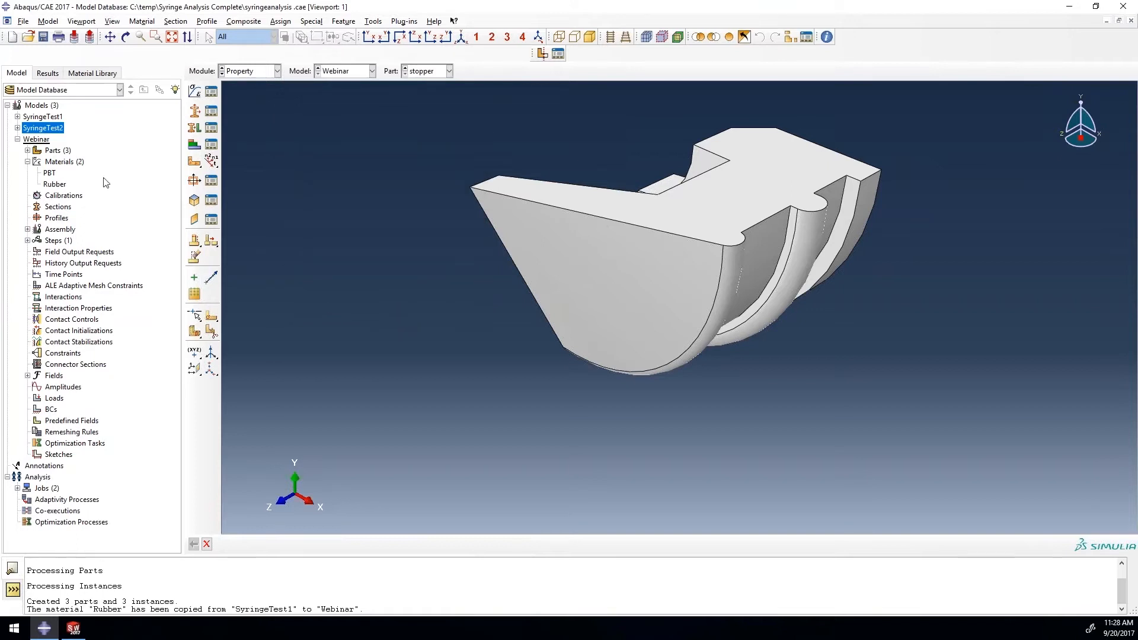
# Open the Rubber material's definition and examine its Hyperelastic behavior, Mooney-Rivlin coefficients and the available elasticity types.
pyautogui.click(59, 186)
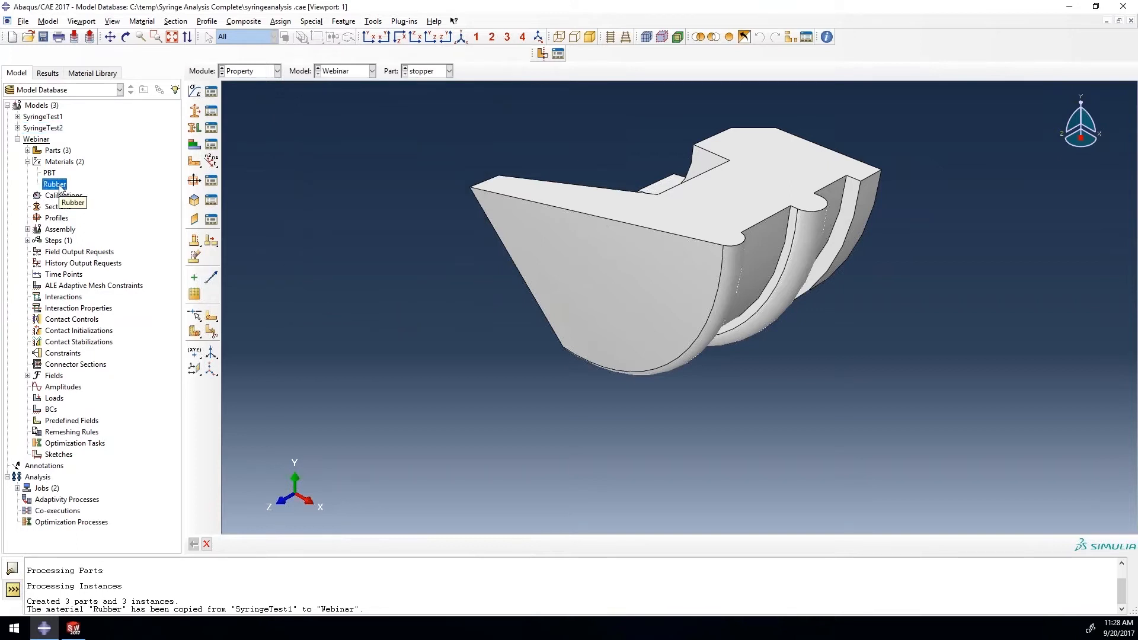
pyautogui.rightClick(59, 186)
pyautogui.click(74, 203)
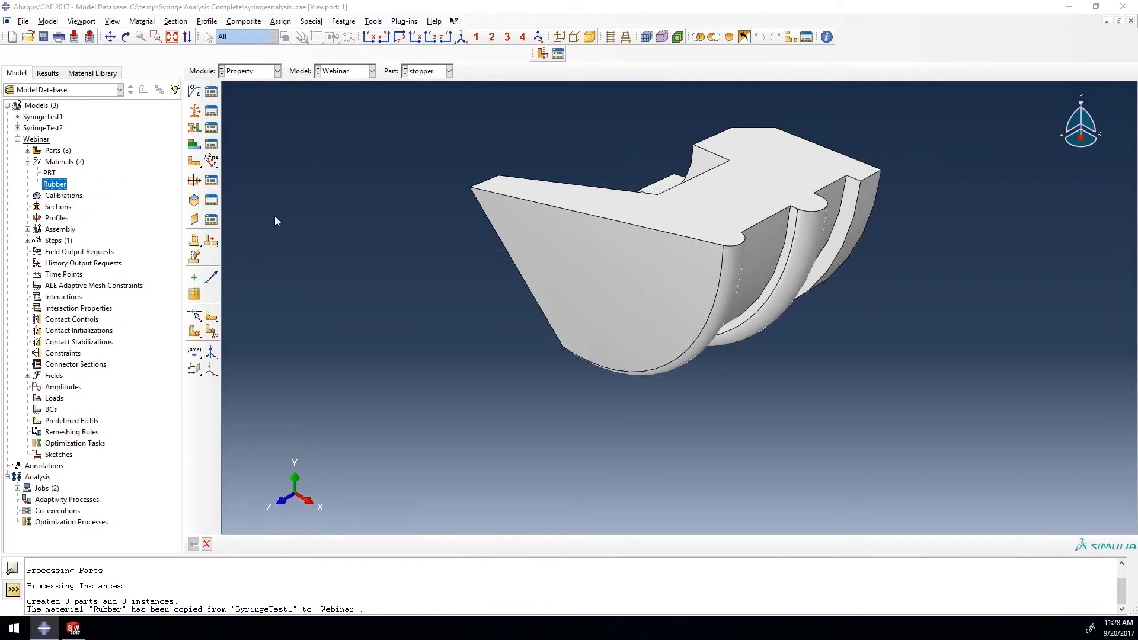
pyautogui.moveTo(483, 88); pyautogui.dragTo(424, 81)
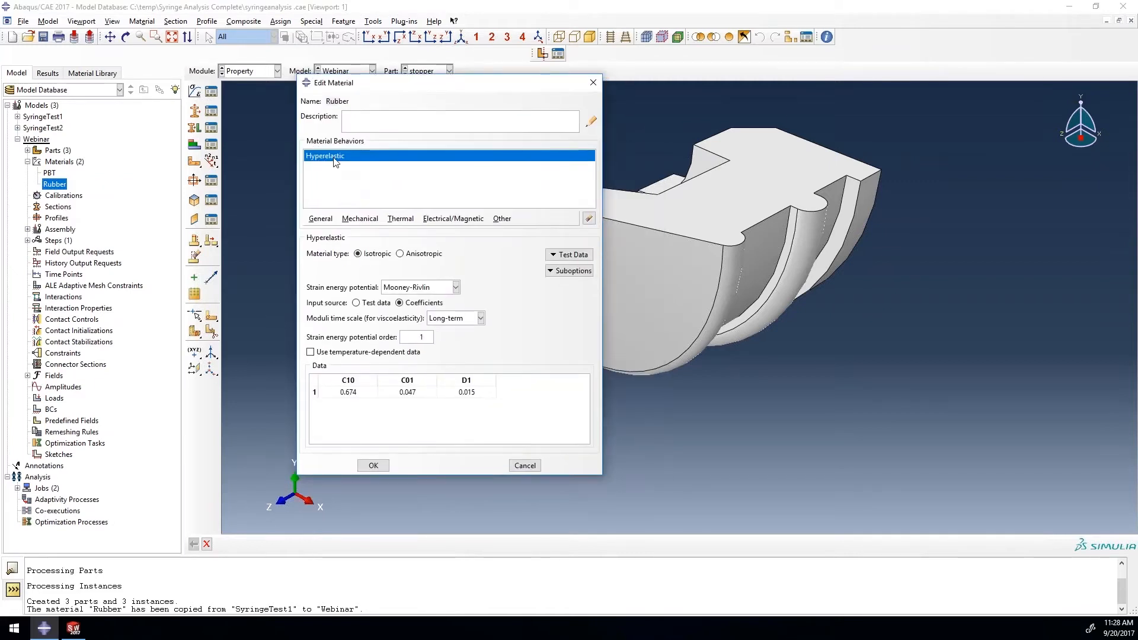
pyautogui.click(360, 218)
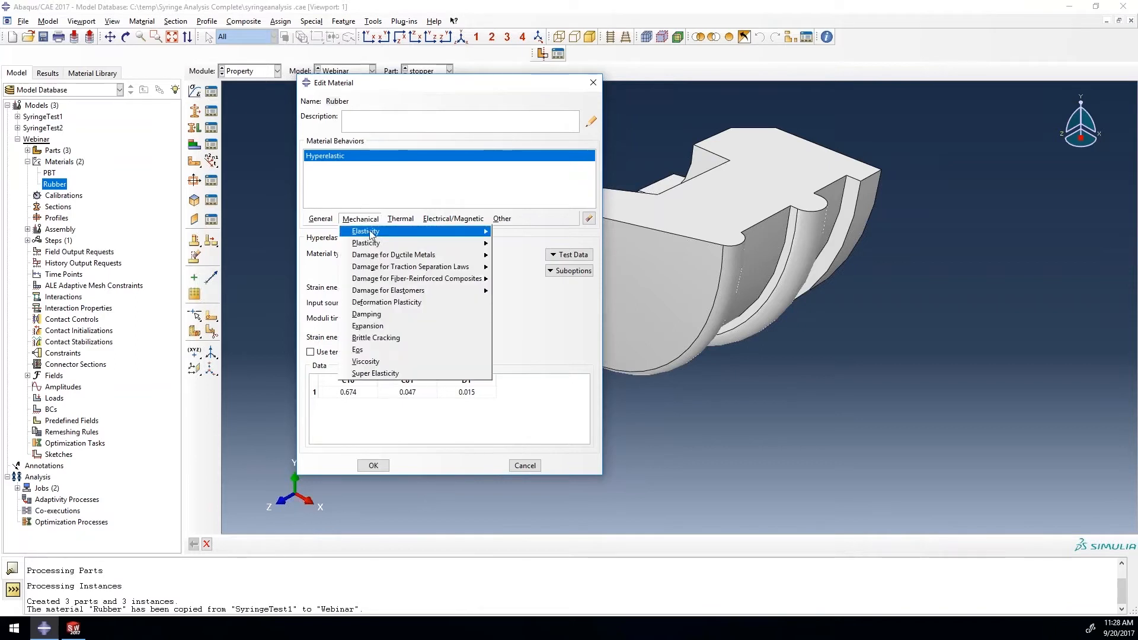
pyautogui.moveTo(382, 234)
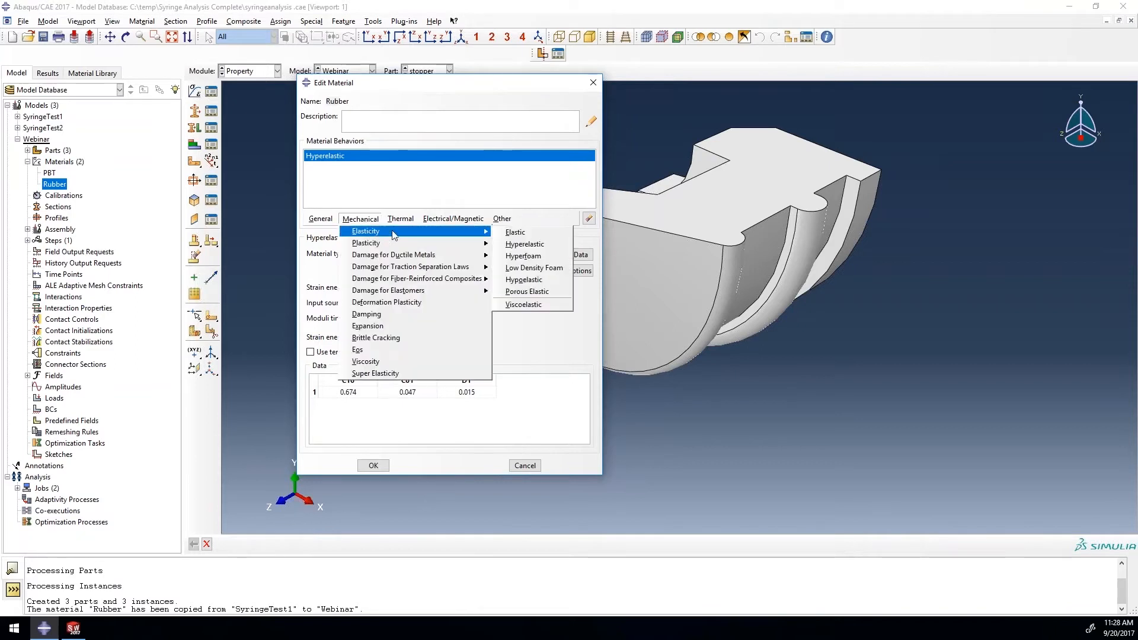
pyautogui.click(524, 239)
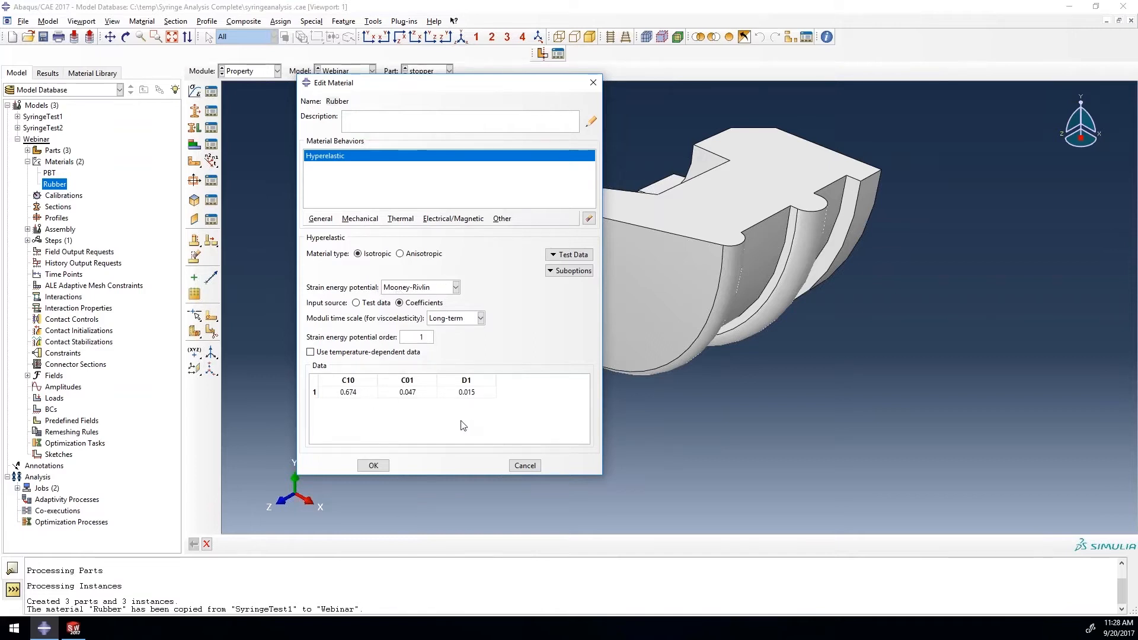
pyautogui.click(373, 465)
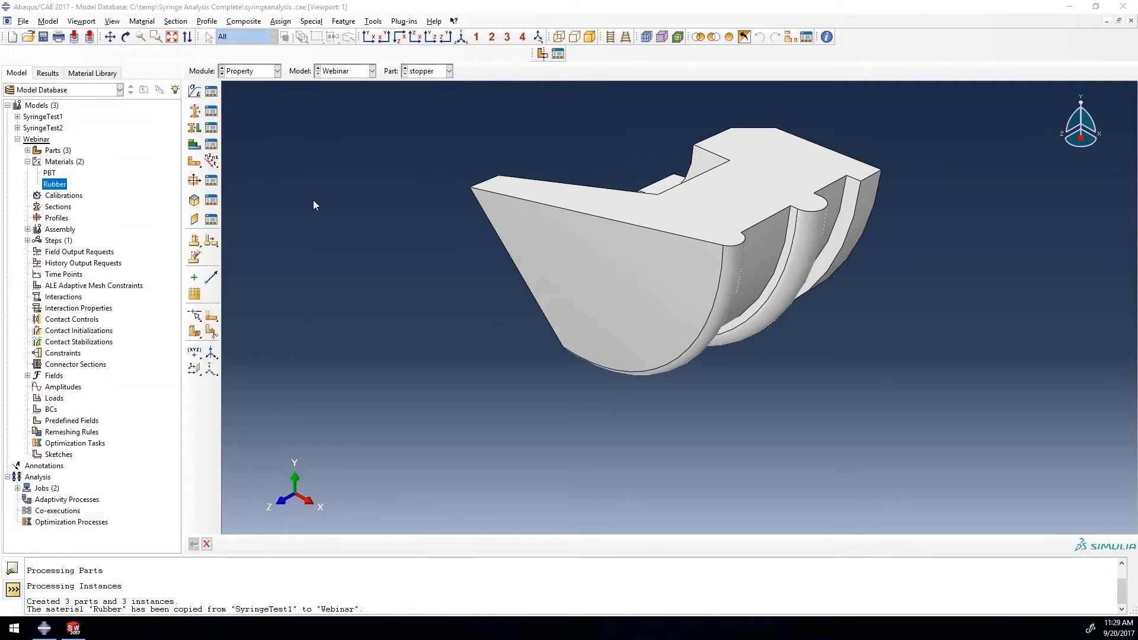
# Create a solid homogeneous section named PBT that uses the PBT material.
pyautogui.click(194, 111)
pyautogui.moveTo(102, 171); pyautogui.dragTo(371, 155)
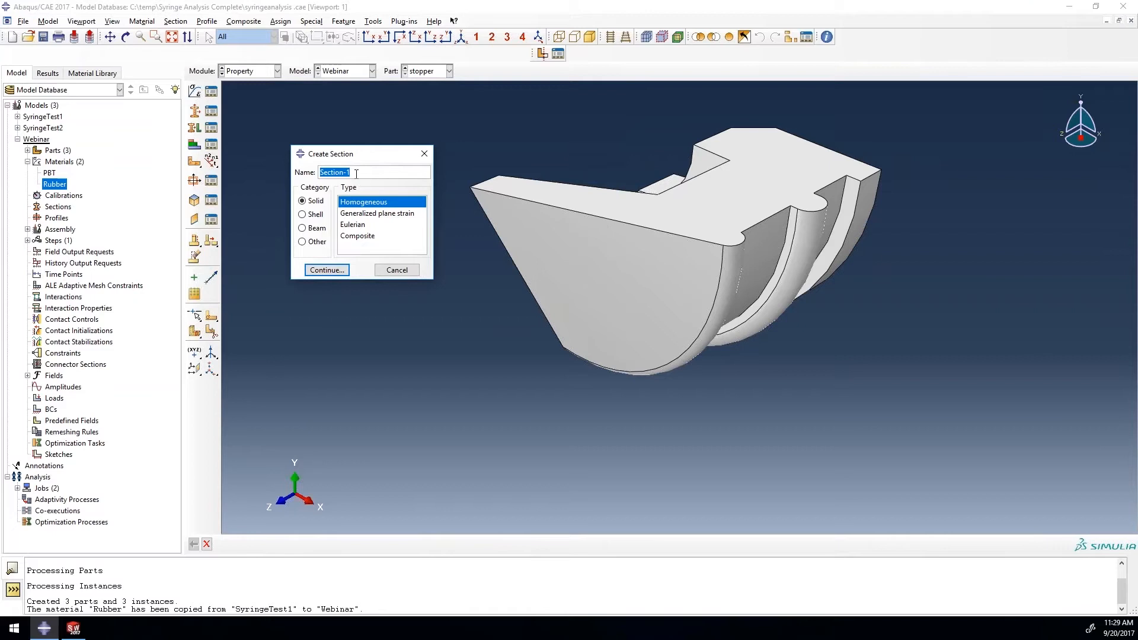
pyautogui.write('PBT')
pyautogui.click(336, 270)
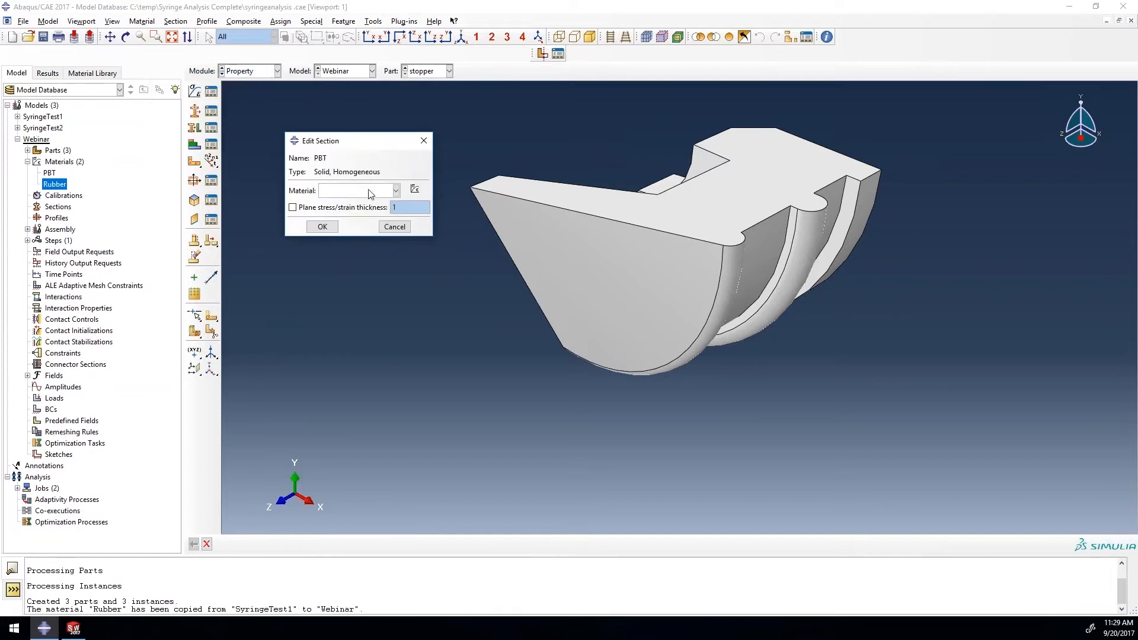
pyautogui.click(368, 190)
pyautogui.click(355, 203)
pyautogui.click(325, 225)
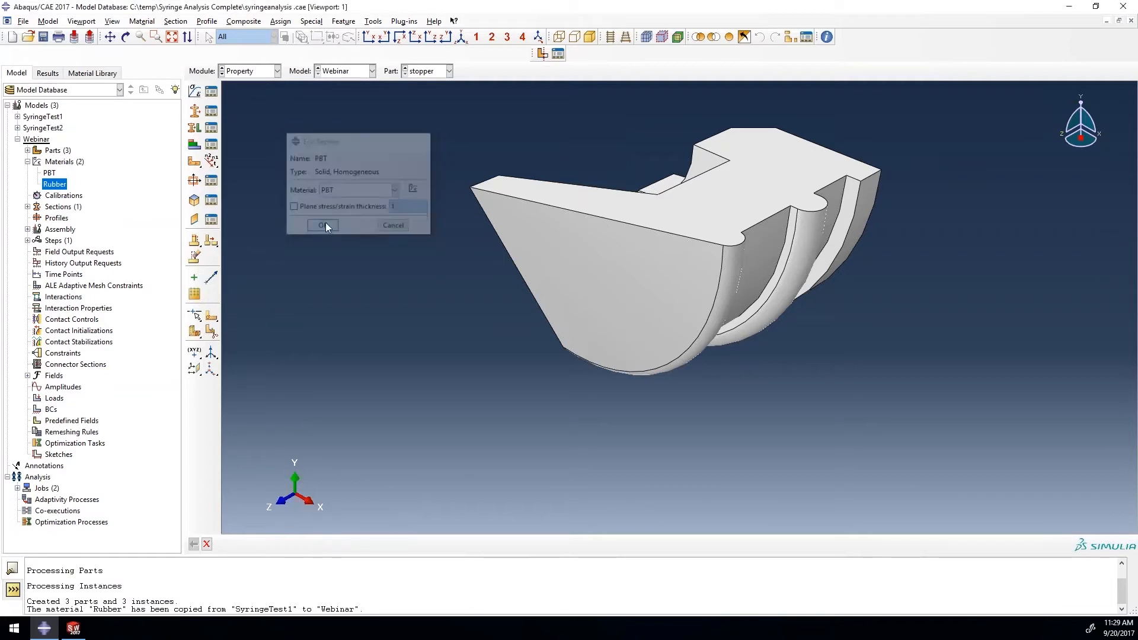
# Create a solid homogeneous section named Rubber with the Rubber material, and expand the Webinar model's list of sections.
pyautogui.click(194, 111)
pyautogui.write('Rubber')
pyautogui.press('Return')
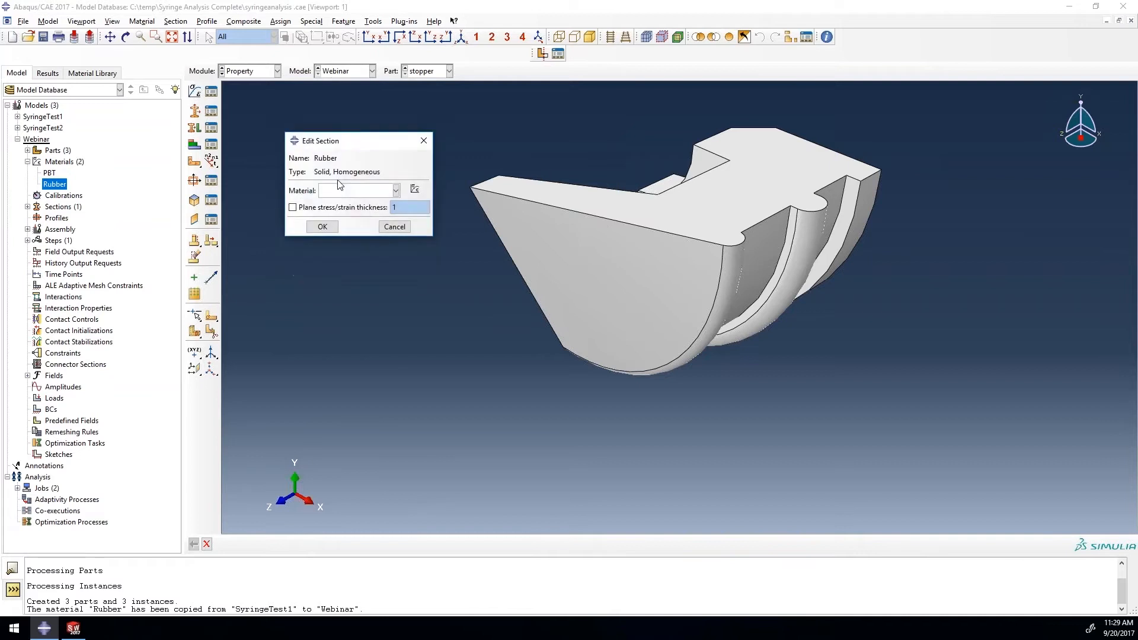
pyautogui.click(356, 191)
pyautogui.click(350, 213)
pyautogui.click(322, 226)
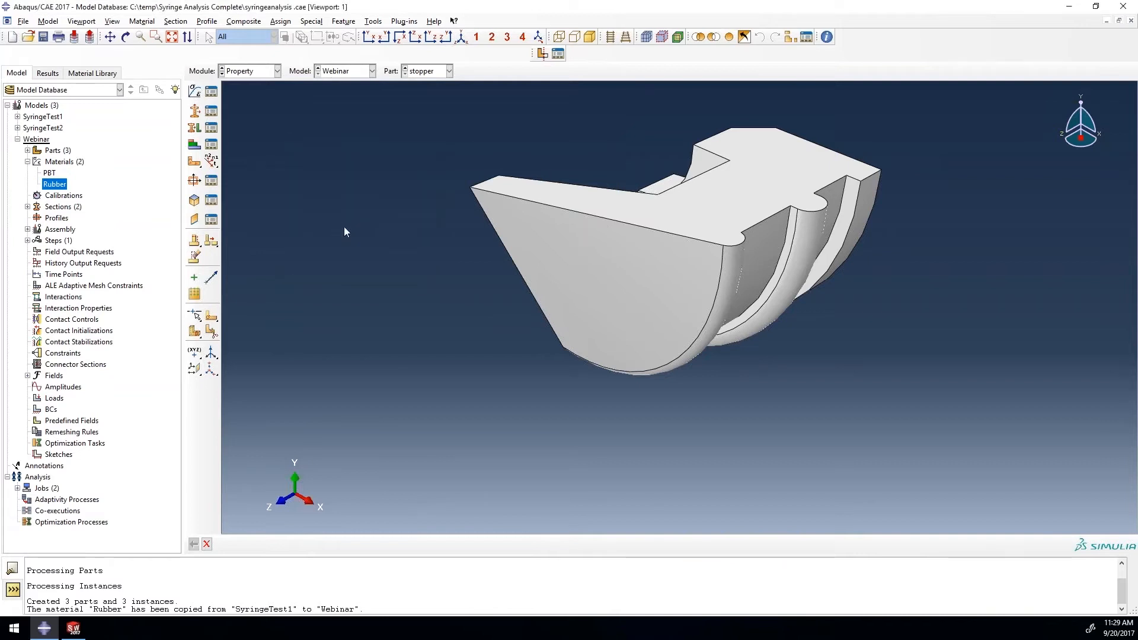
pyautogui.click(27, 206)
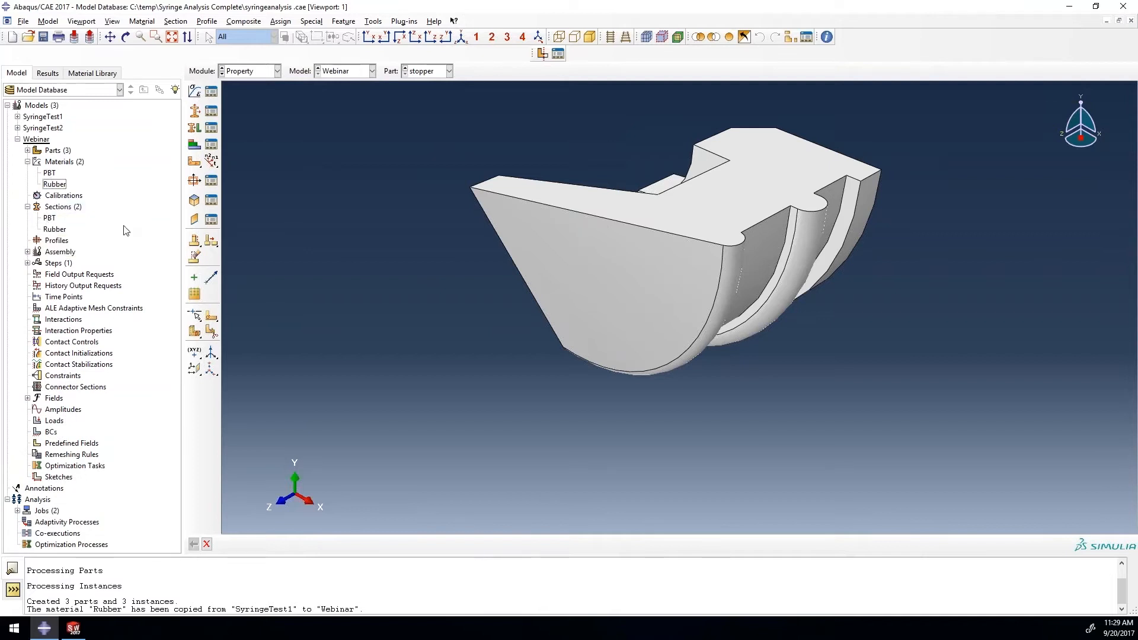
# Assign the PBT section to the whole barrel part, creating a set named barrel for the region.
pyautogui.click(448, 71)
pyautogui.click(422, 85)
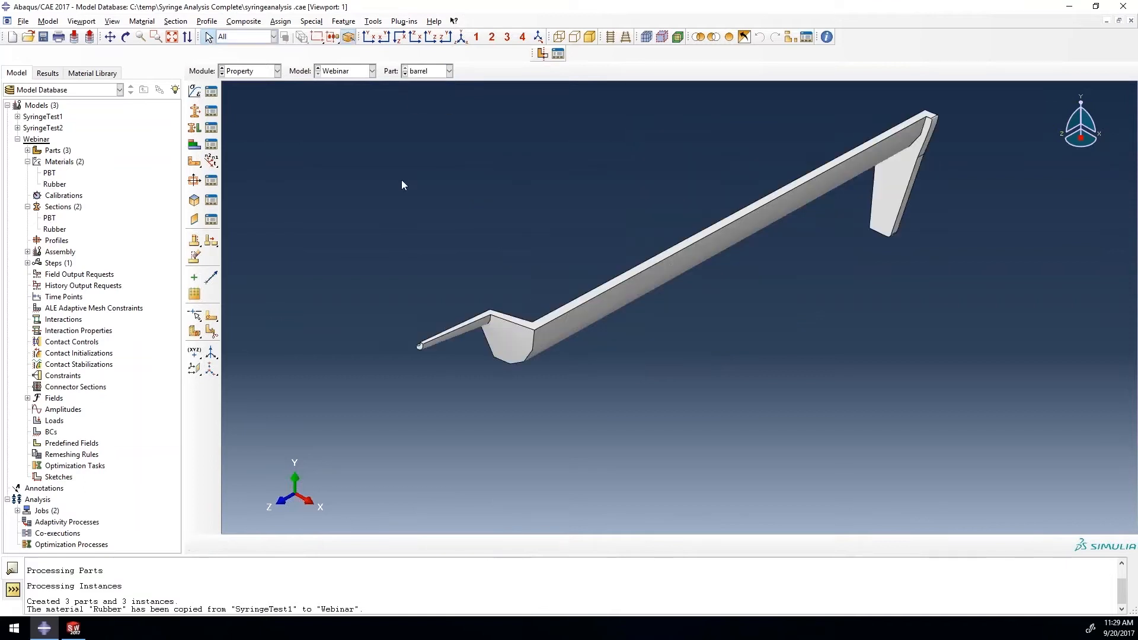
pyautogui.click(195, 128)
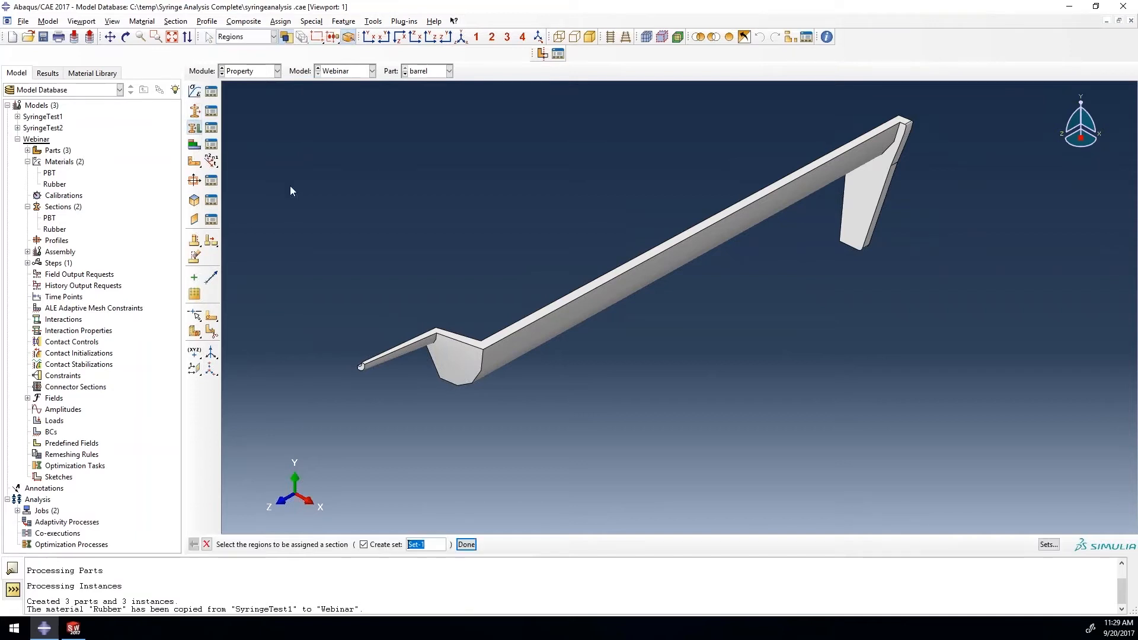
pyautogui.click(476, 348)
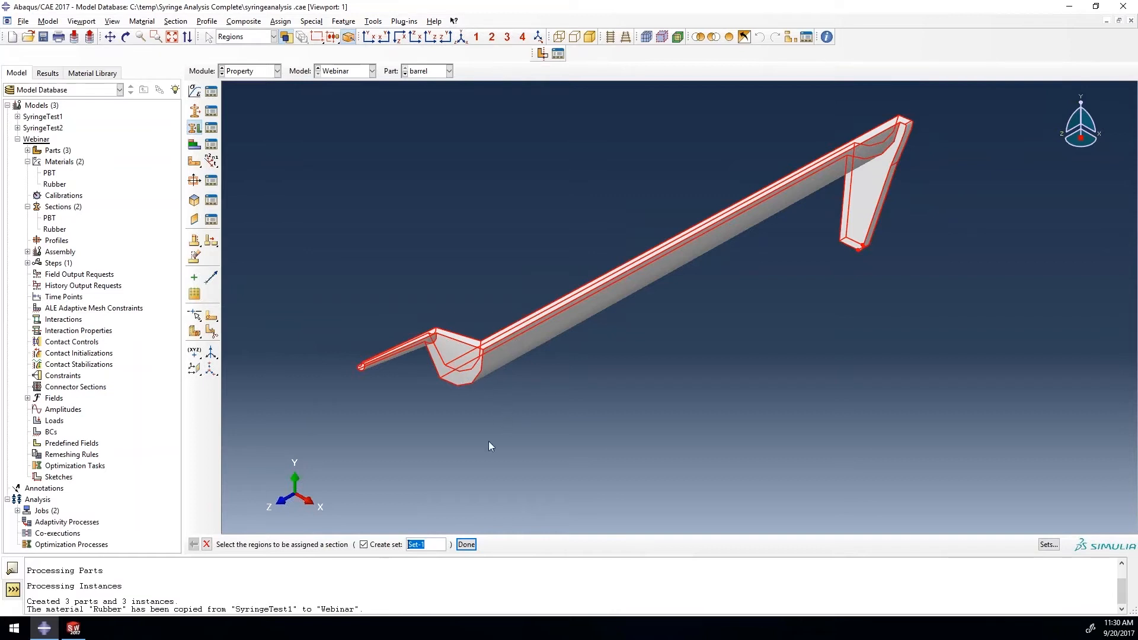
pyautogui.click(436, 546)
pyautogui.moveTo(435, 545); pyautogui.dragTo(407, 545)
pyautogui.write('barrel')
pyautogui.click(466, 544)
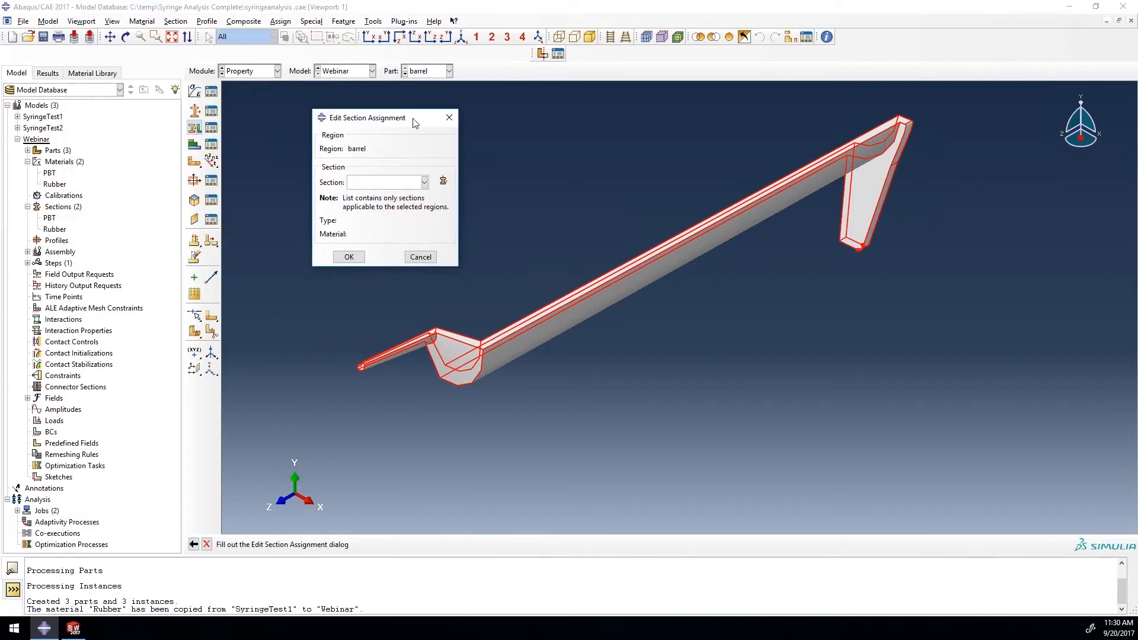
pyautogui.click(382, 184)
pyautogui.click(372, 196)
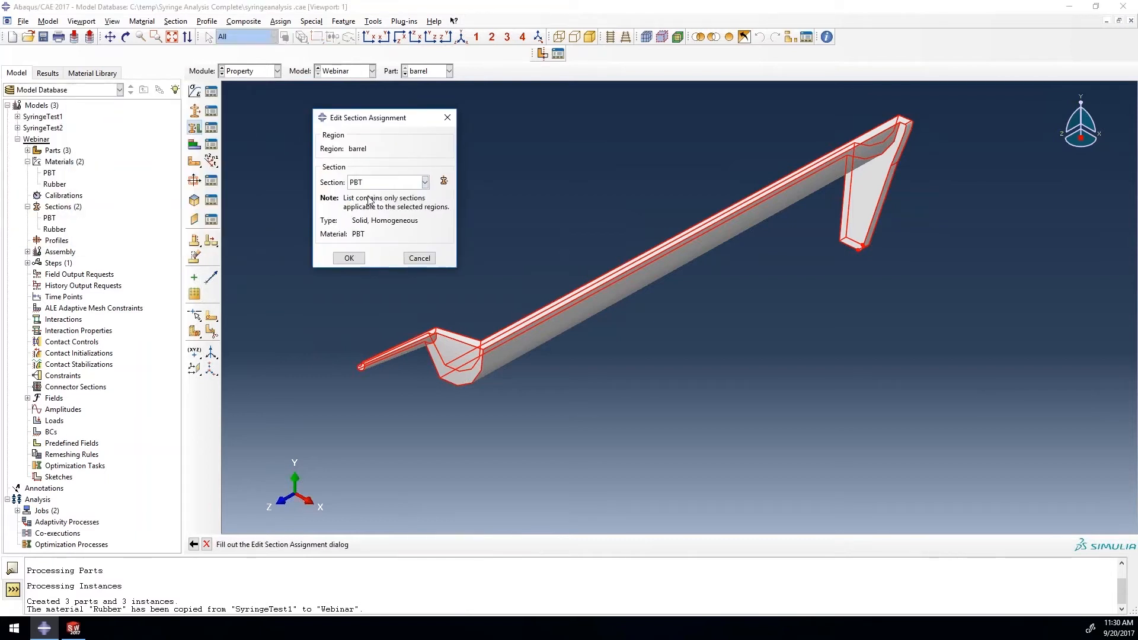
pyautogui.click(349, 258)
# Assign the PBT section to the whole plunger part, creating a set named plunger for the region.
pyautogui.click(449, 71)
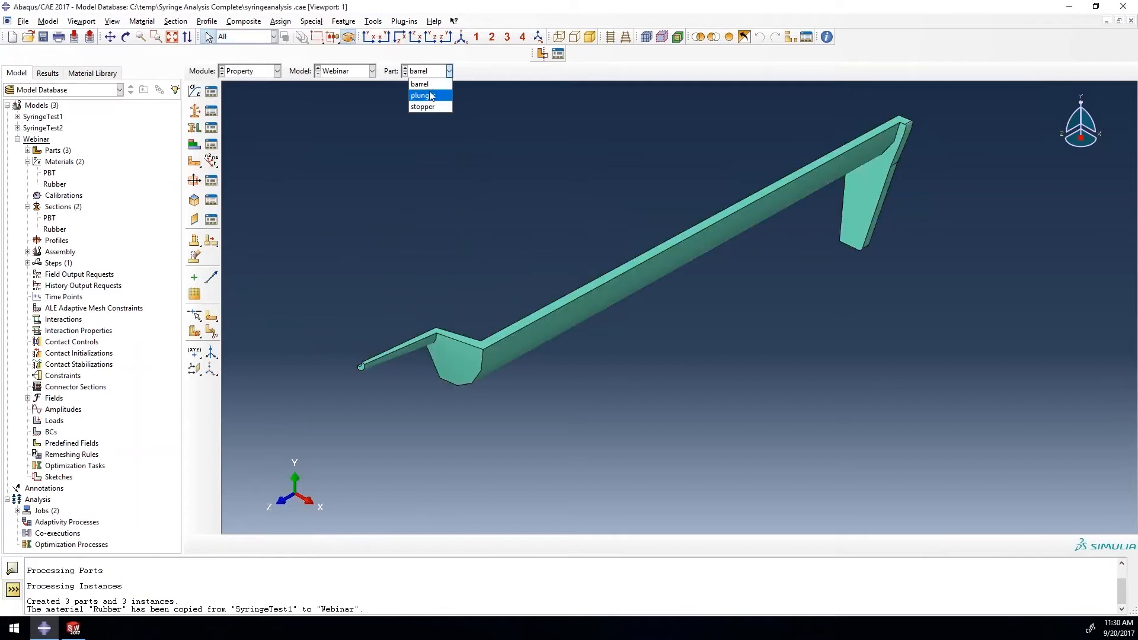
pyautogui.click(422, 94)
pyautogui.click(193, 127)
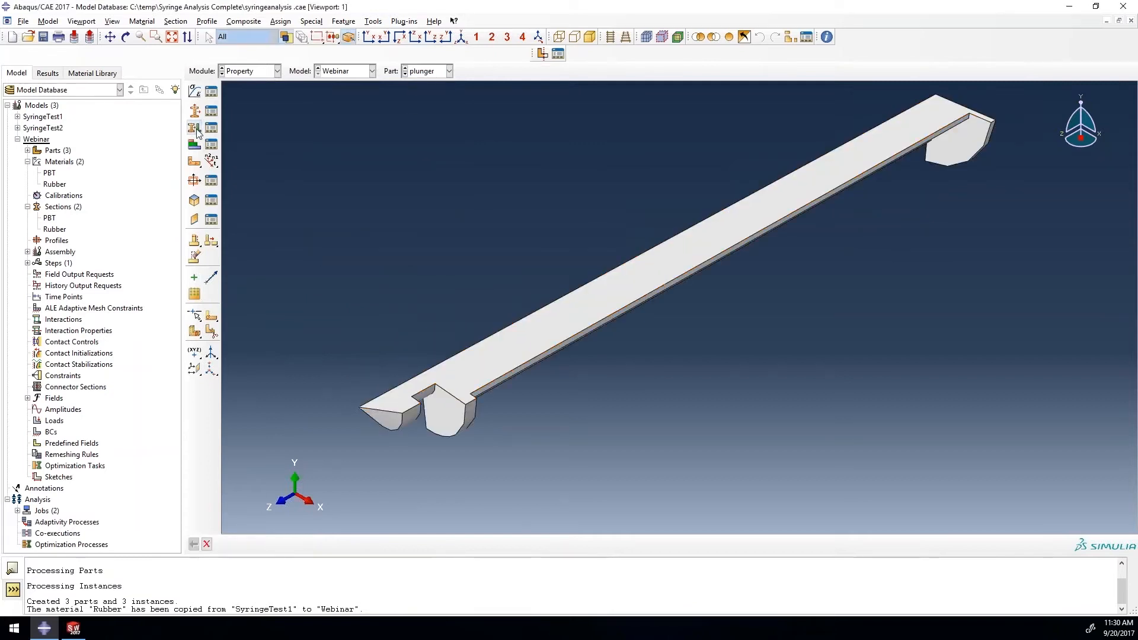
pyautogui.click(497, 379)
pyautogui.write('plunger')
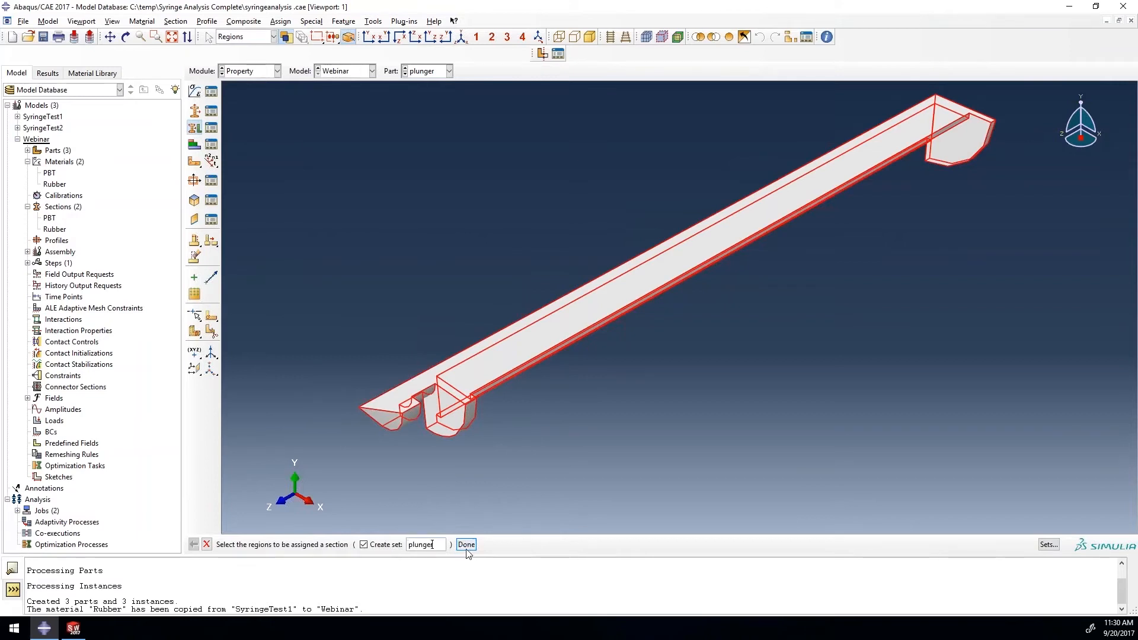
pyautogui.click(467, 544)
pyautogui.click(383, 183)
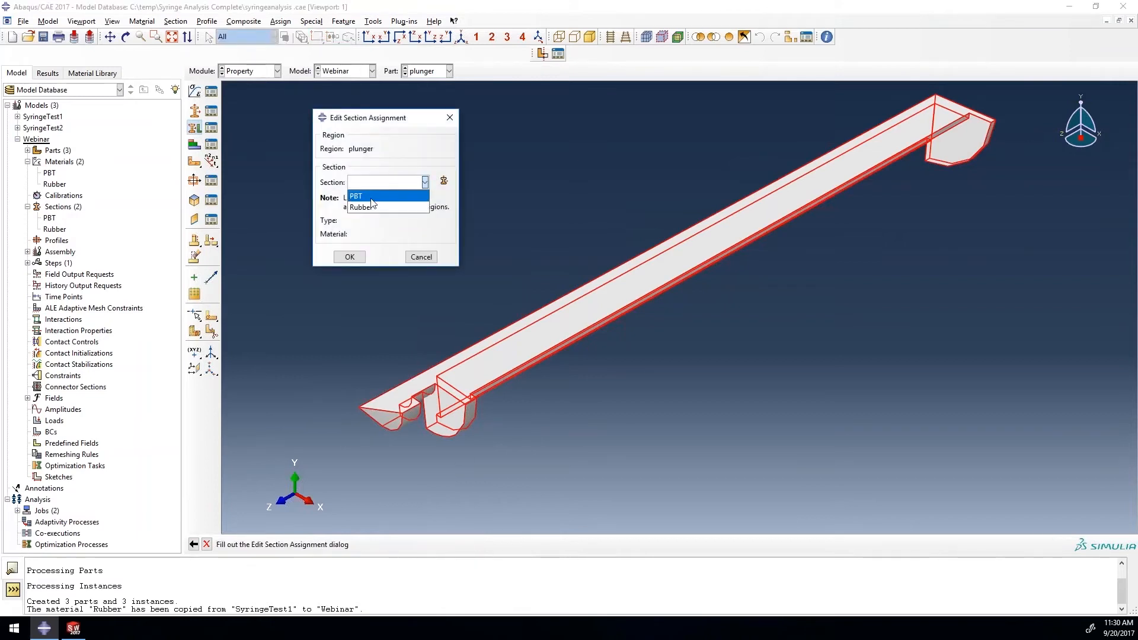
pyautogui.click(374, 197)
pyautogui.click(350, 257)
# Assign the Rubber section to the whole stopper part, creating a set named stopper for the region.
pyautogui.click(415, 73)
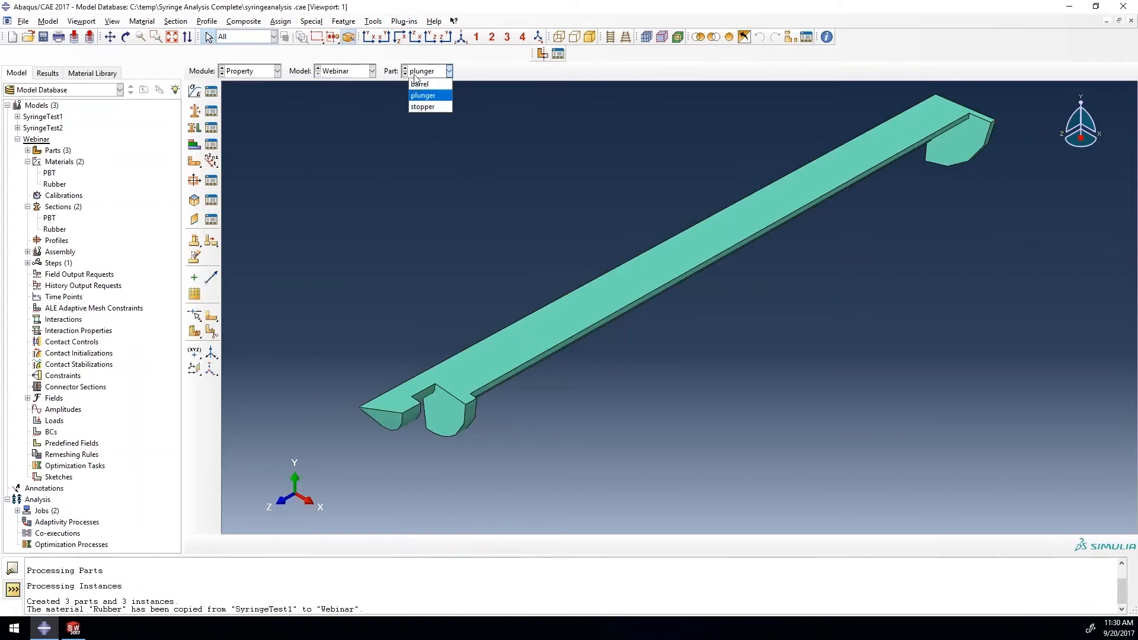
pyautogui.click(425, 108)
pyautogui.click(205, 129)
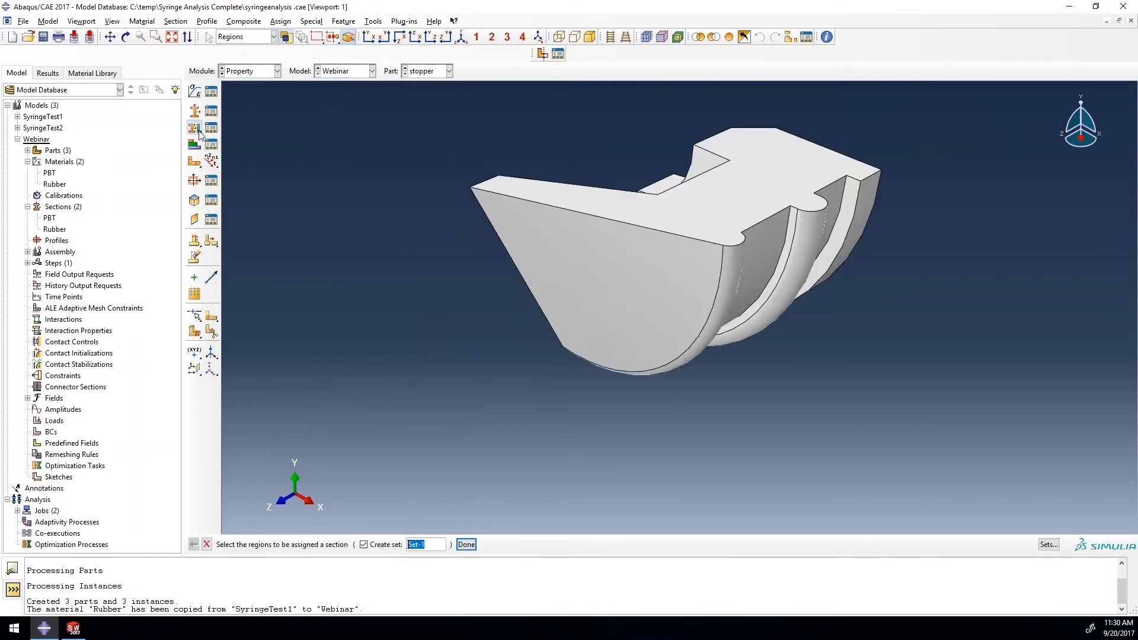
pyautogui.click(618, 269)
pyautogui.write('stopper')
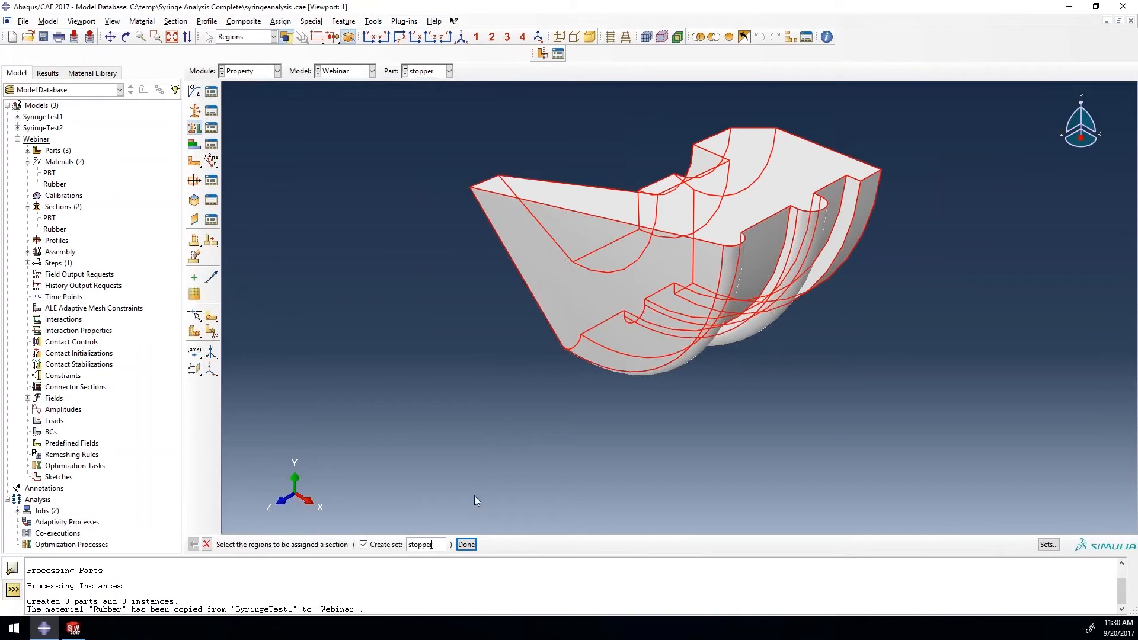
pyautogui.click(465, 543)
pyautogui.click(398, 182)
pyautogui.click(374, 206)
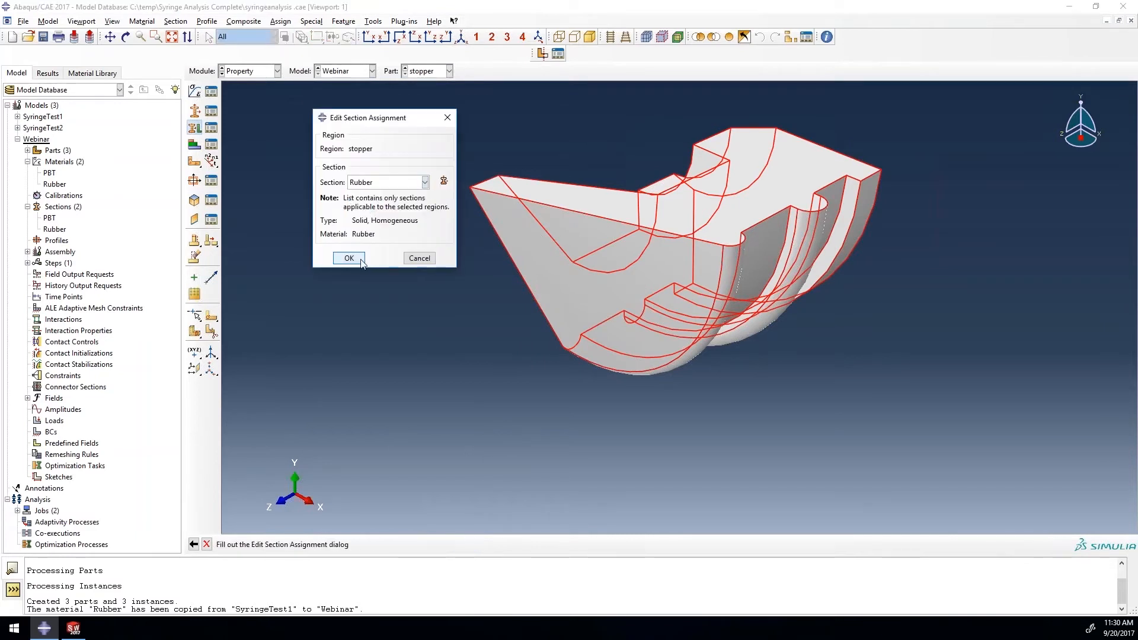
pyautogui.click(350, 258)
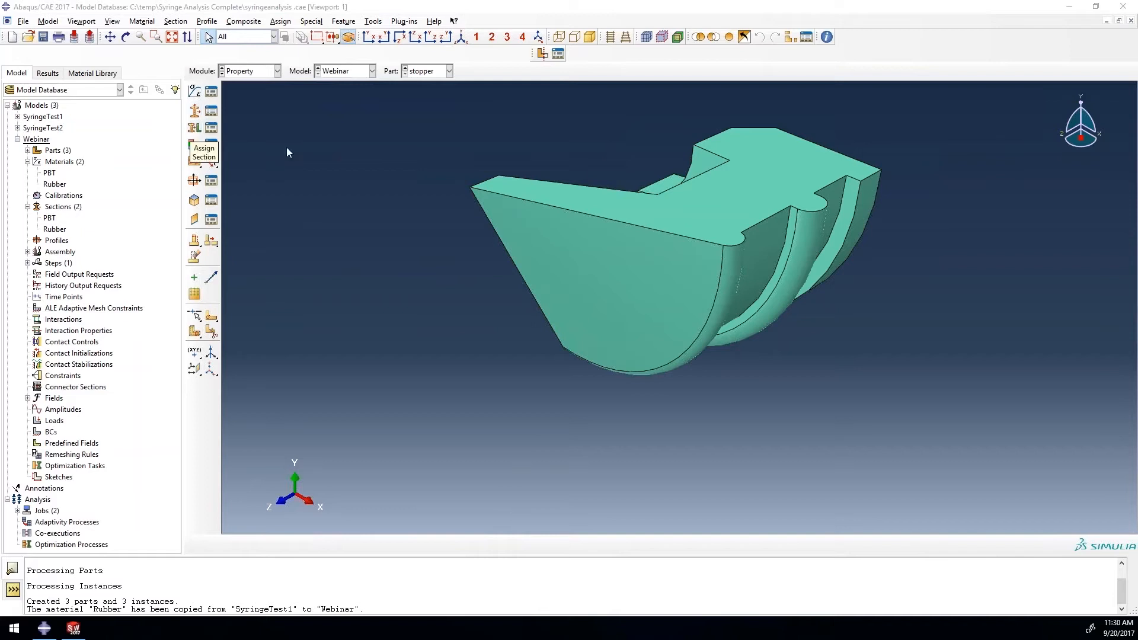
# Examine the syringe assembly and the options for creating part instances in the Assembly module, without adding an instance.
pyautogui.click(257, 73)
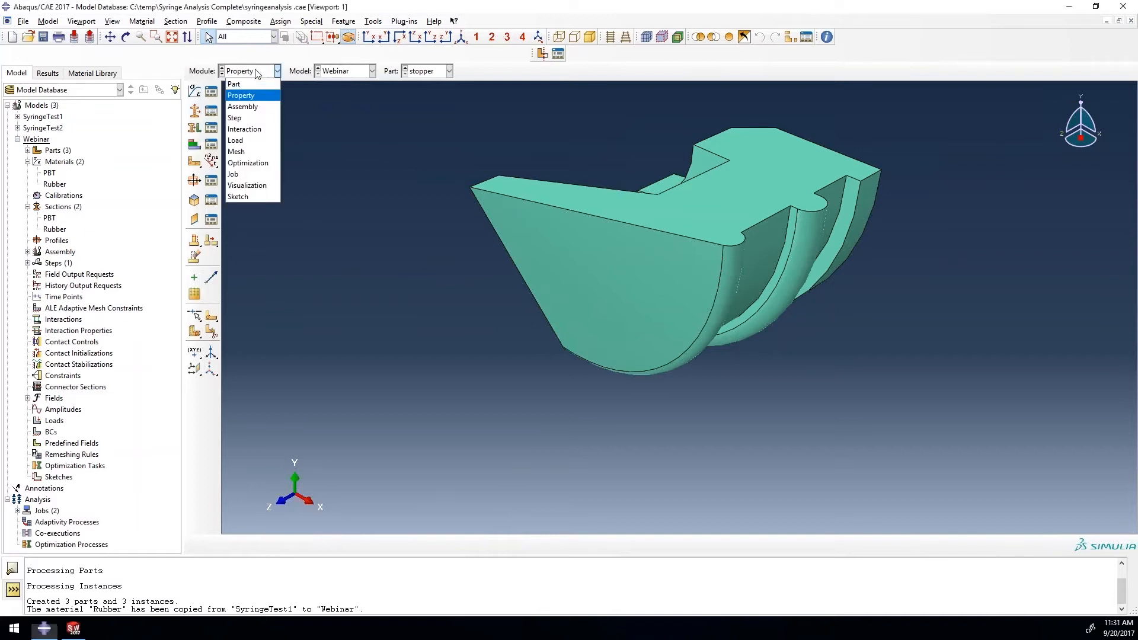
pyautogui.click(255, 106)
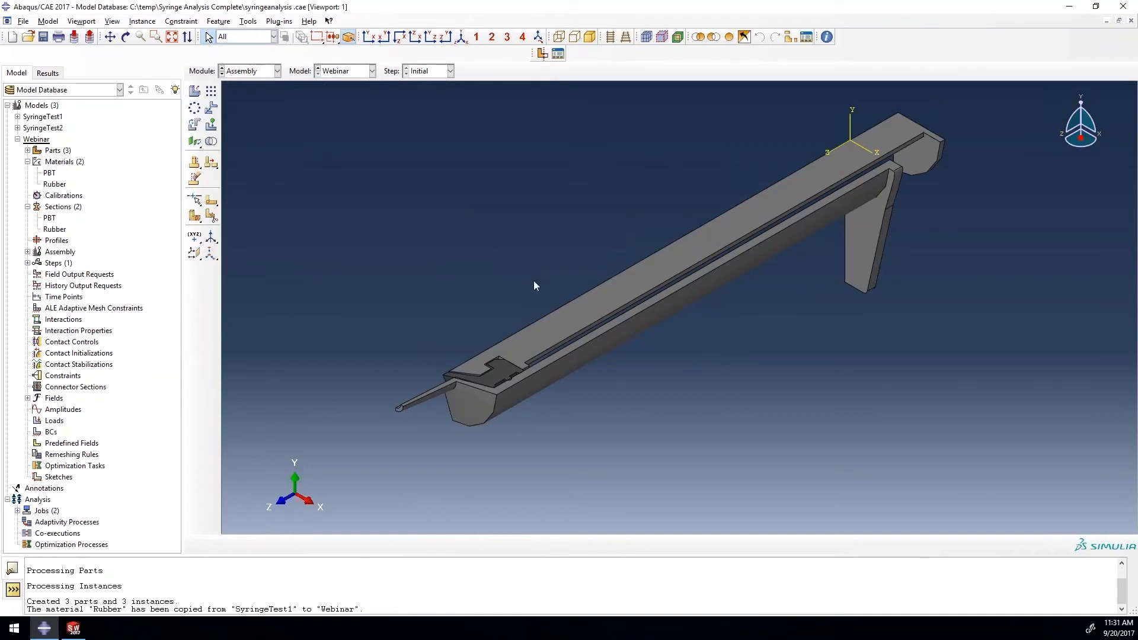
pyautogui.click(268, 73)
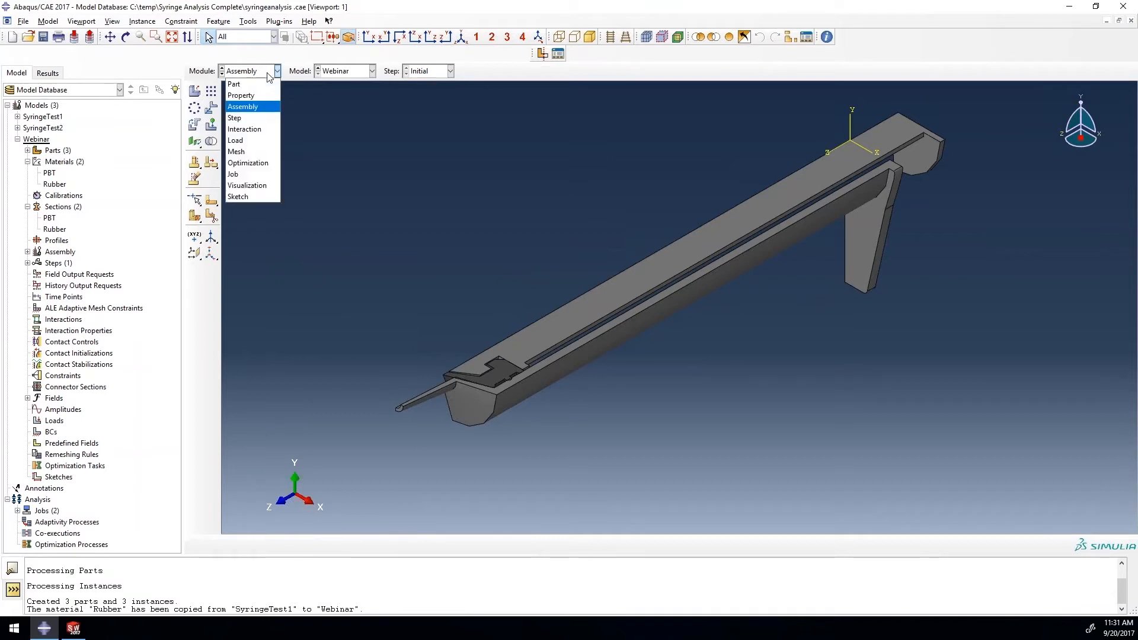
pyautogui.click(253, 109)
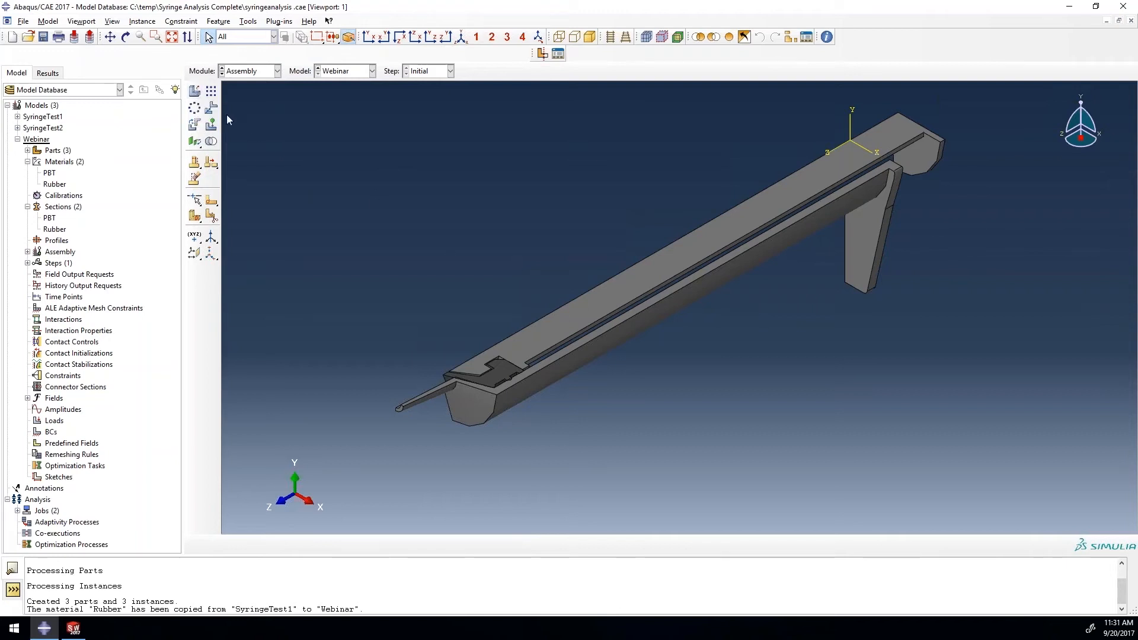
pyautogui.click(196, 91)
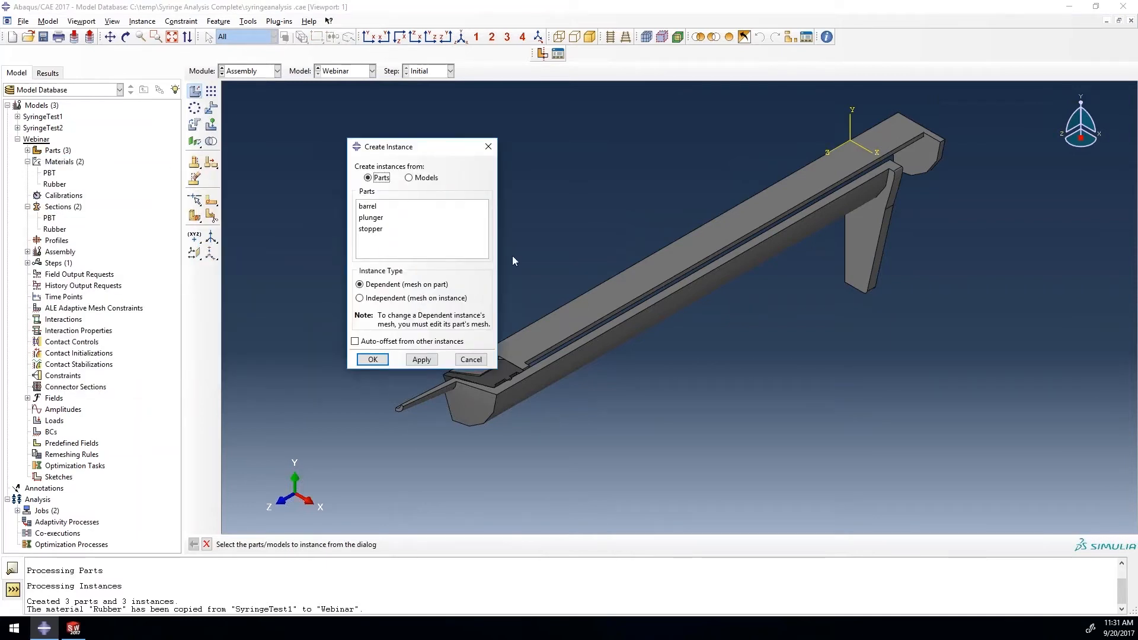
pyautogui.click(471, 359)
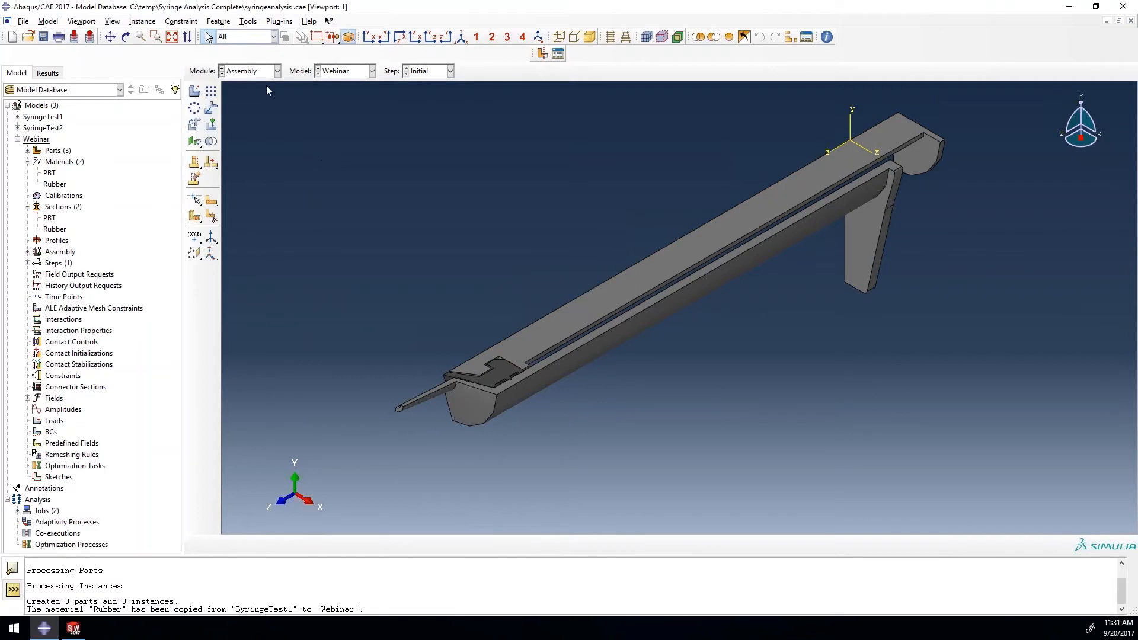
# Start a new analysis step after Initial in the Step module and name it interference-frictionless.
pyautogui.click(251, 72)
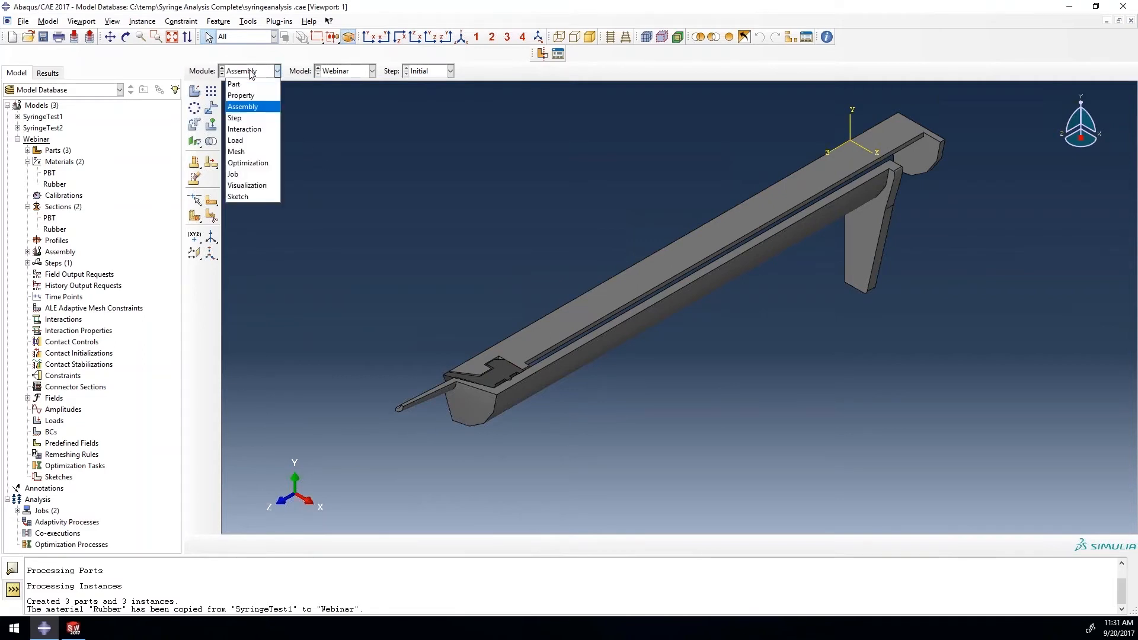
pyautogui.click(237, 118)
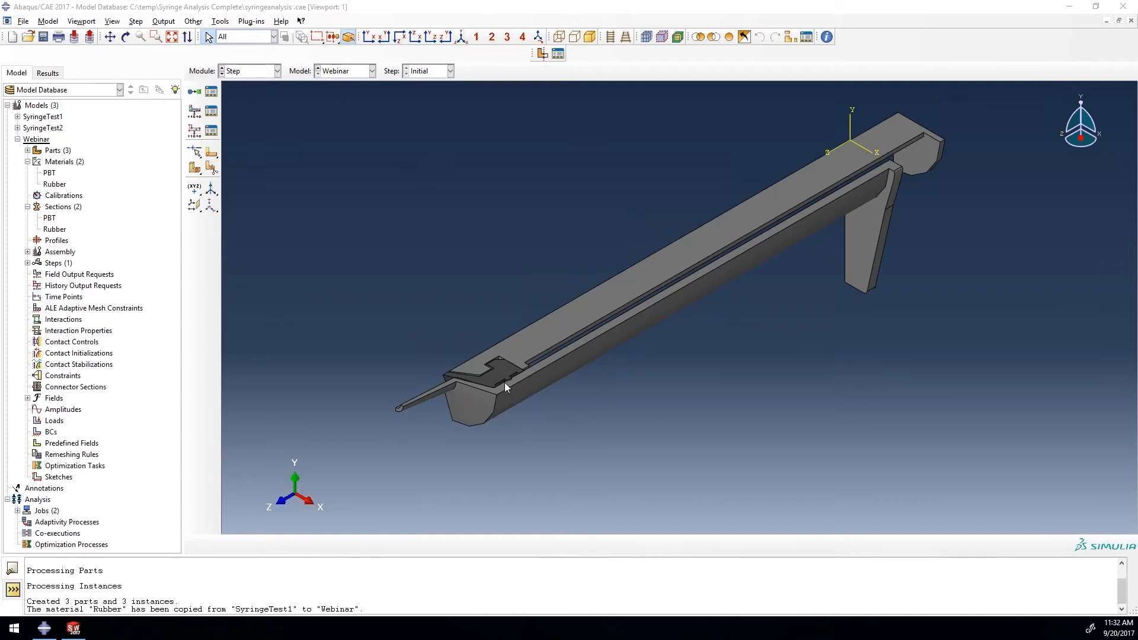
pyautogui.click(455, 325)
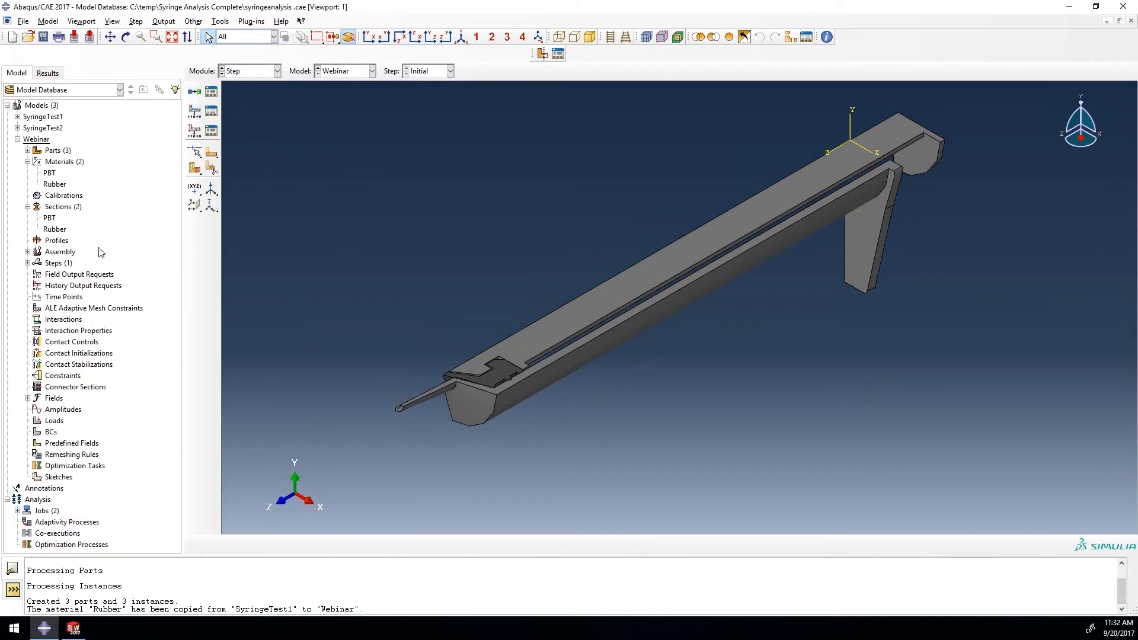
pyautogui.rightClick(69, 265)
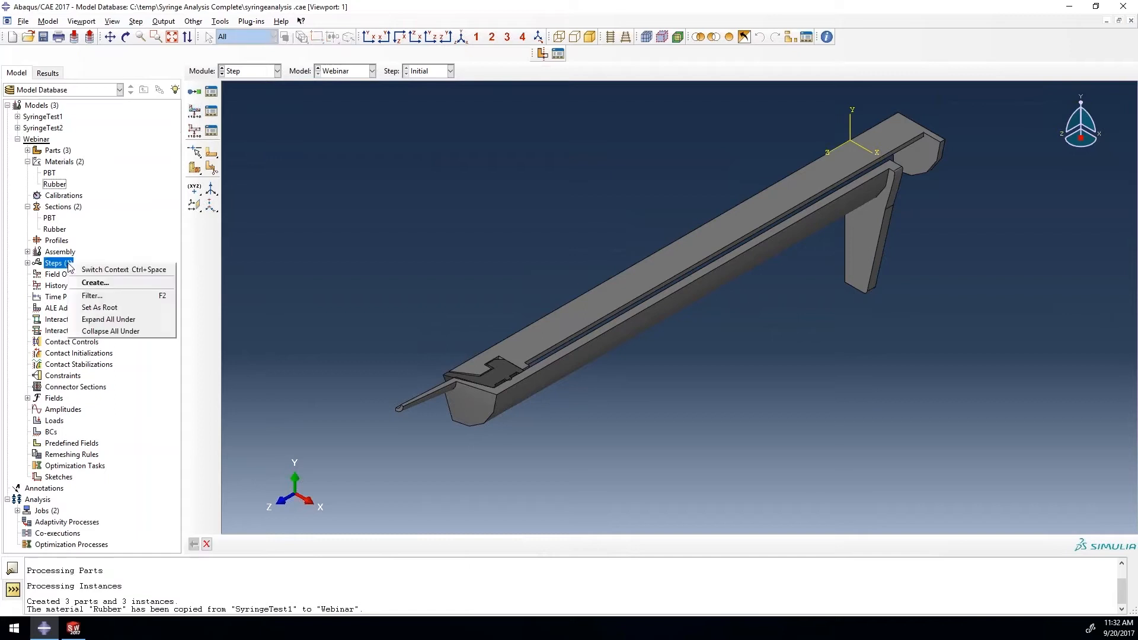
pyautogui.click(89, 283)
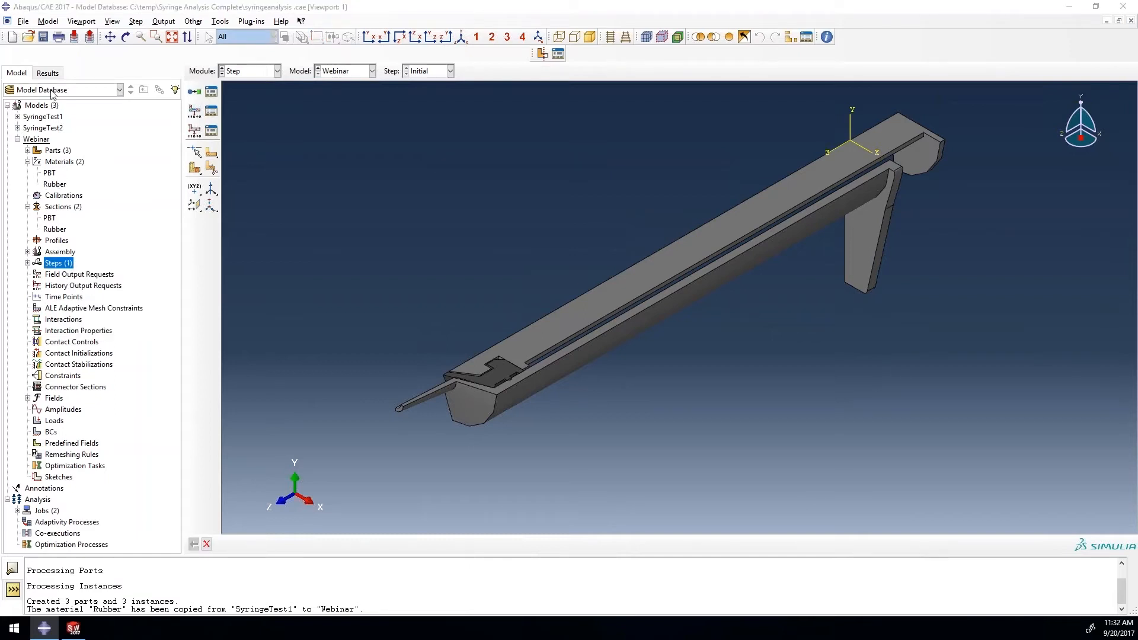
pyautogui.write('interference-')
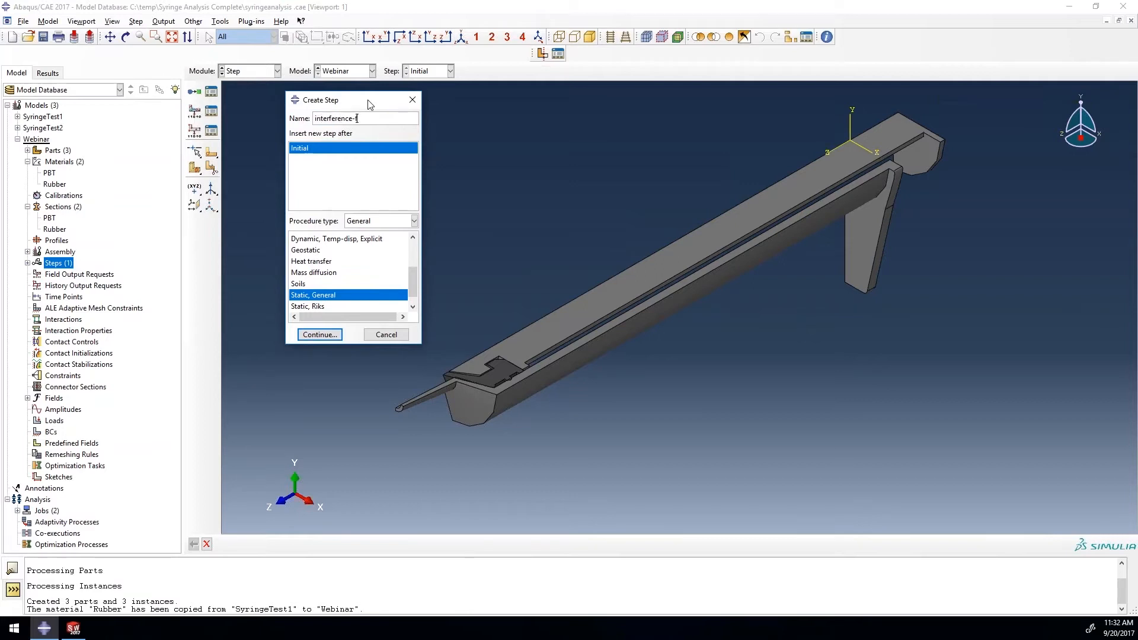
pyautogui.write('frictionless')
# Review the general and linear perturbation procedures, and choose Static, General for the interference-frictionless step.
pyautogui.moveTo(415, 280); pyautogui.dragTo(414, 244)
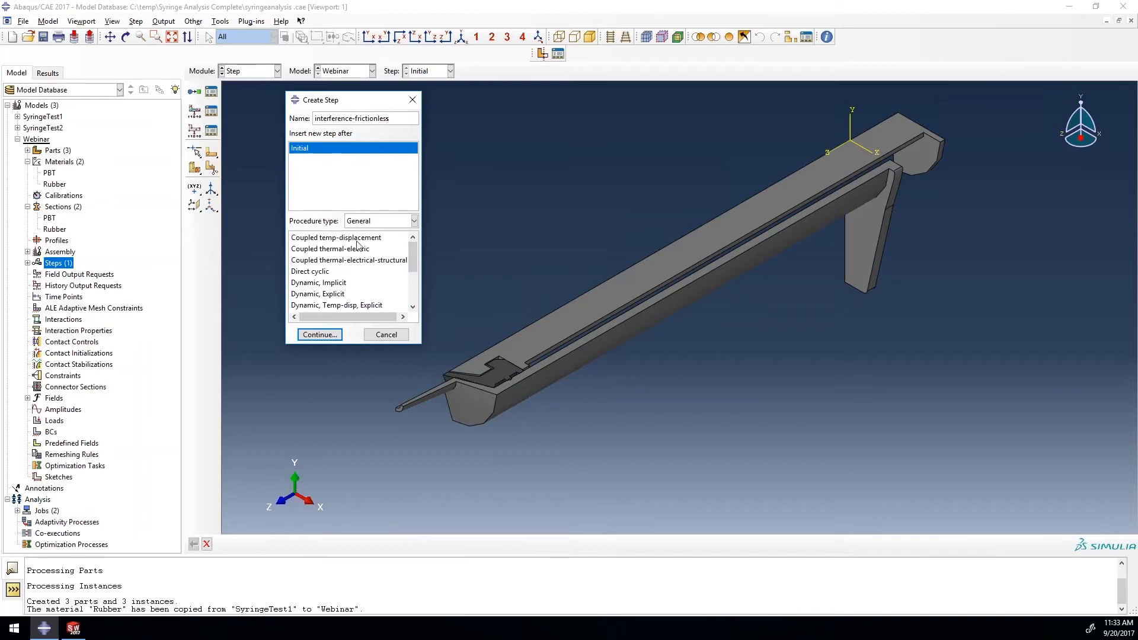
pyautogui.moveTo(410, 254); pyautogui.dragTo(413, 284)
pyautogui.click(382, 223)
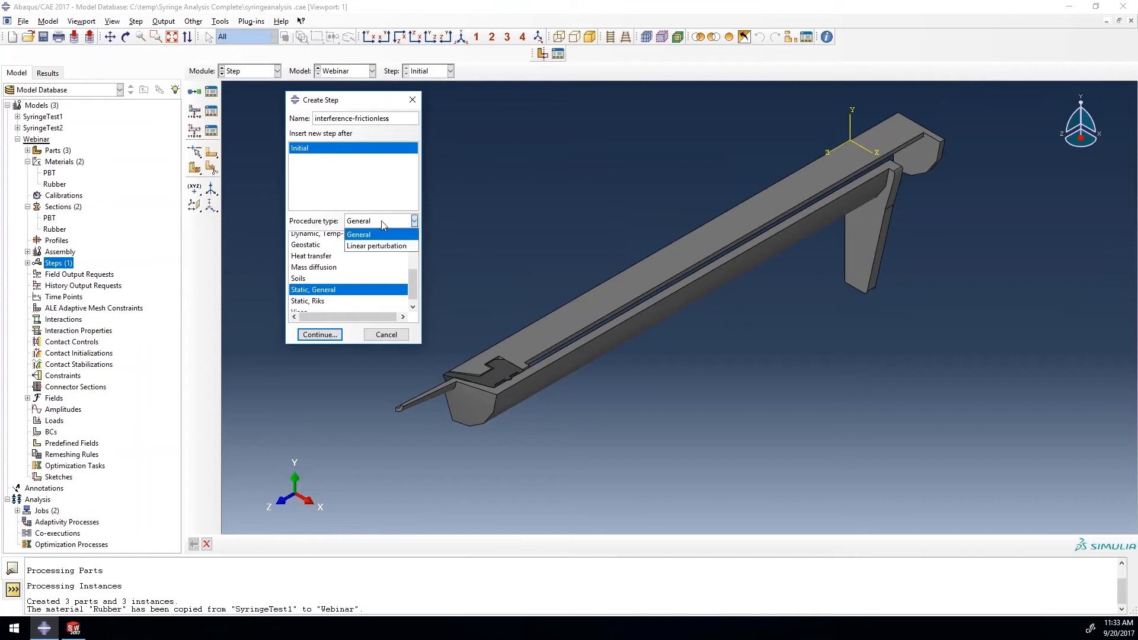
pyautogui.click(378, 245)
pyautogui.click(396, 227)
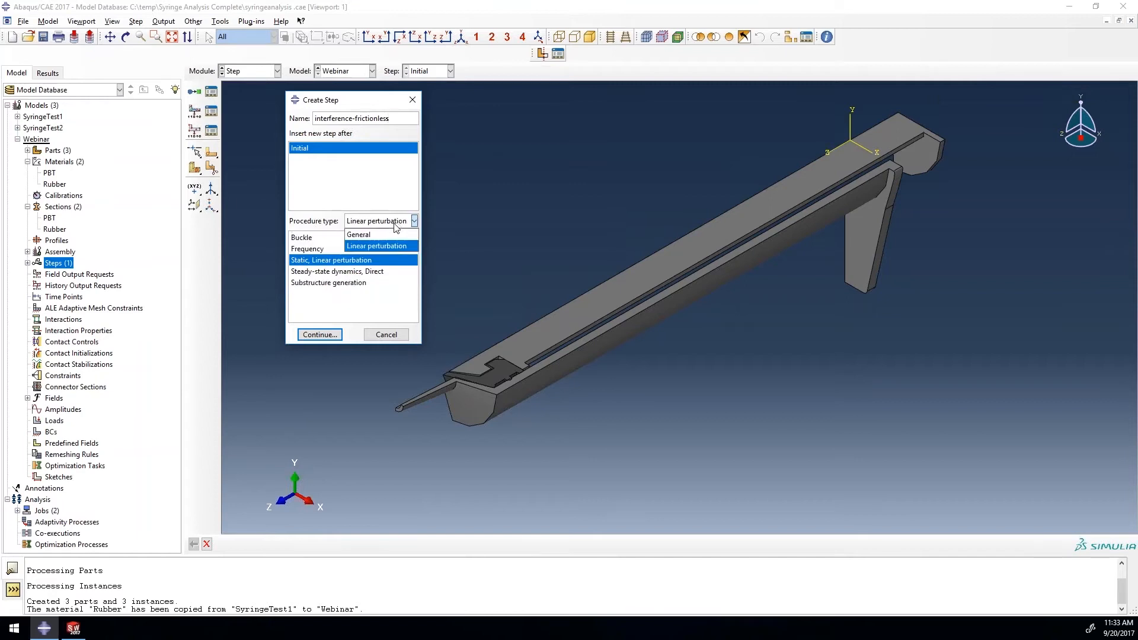
pyautogui.click(386, 234)
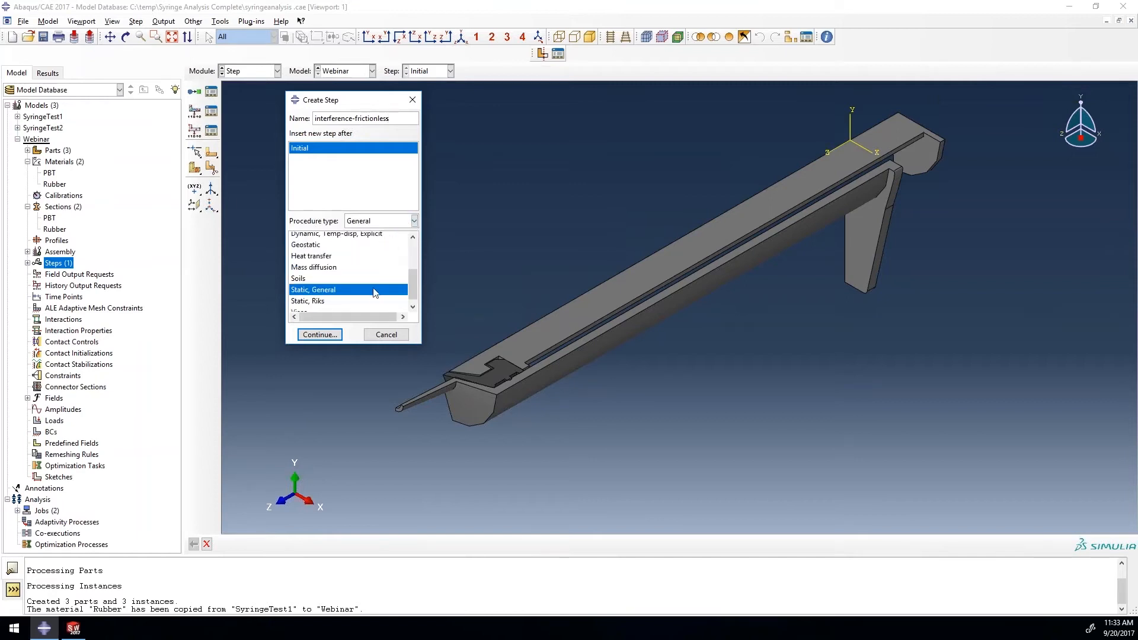
pyautogui.click(335, 333)
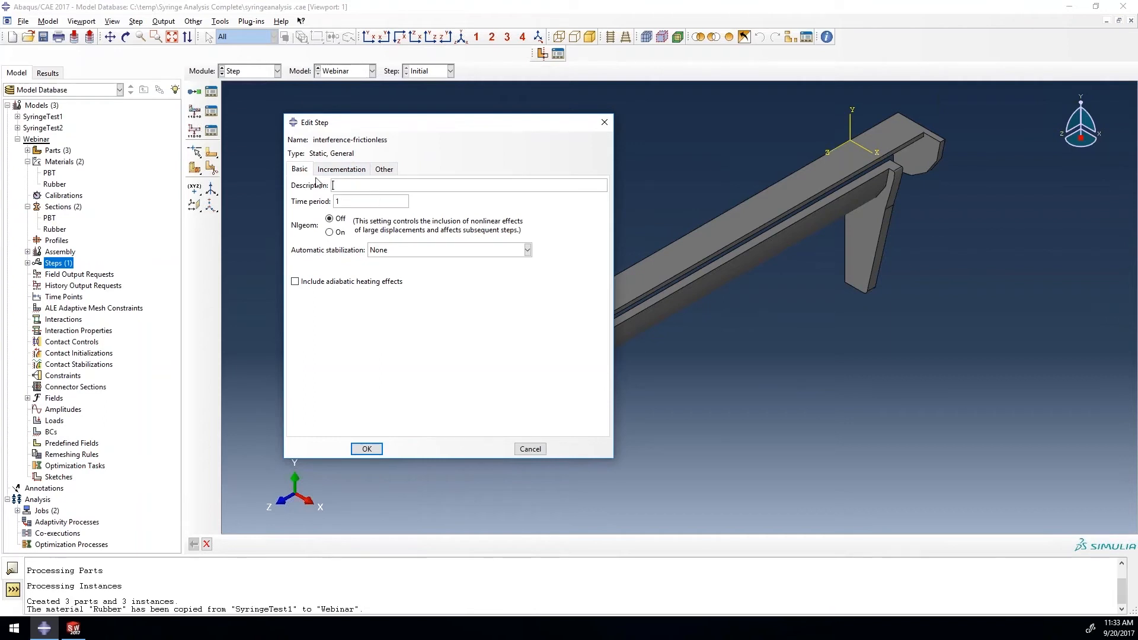
# Turn on Nlgeom for the interference-frictionless step and open its initial increment size for editing.
pyautogui.click(346, 201)
pyautogui.click(342, 201)
pyautogui.click(339, 236)
pyautogui.click(354, 170)
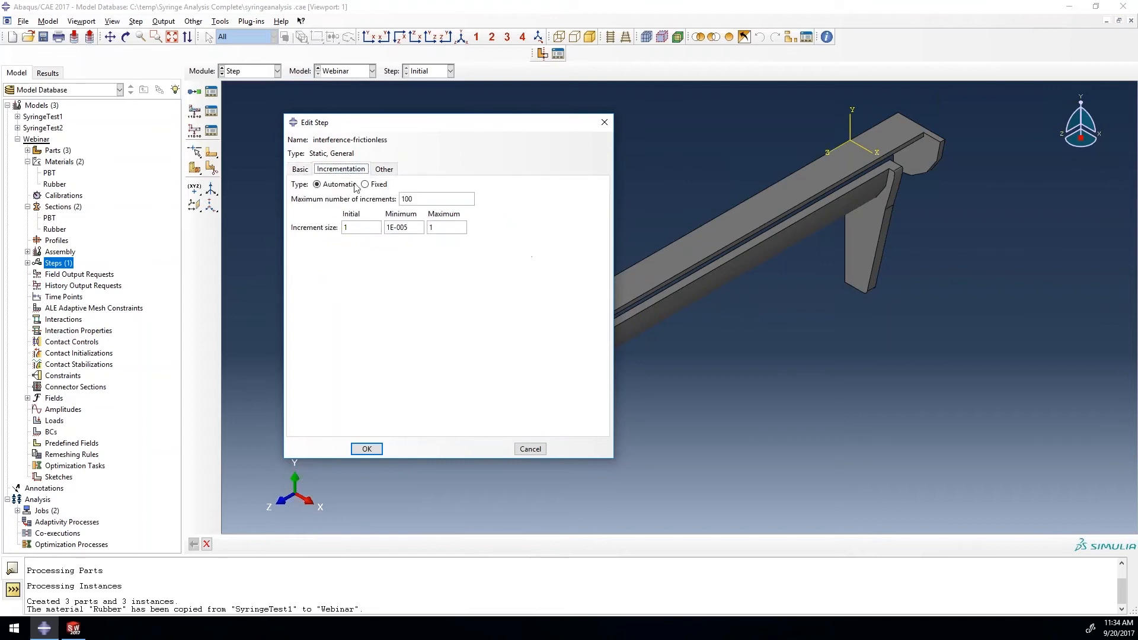
pyautogui.doubleClick(359, 232)
# Set the equation solver's matrix storage to Unsymmetric, finish the interference-frictionless step, and select it in the expanded list of steps.
pyautogui.click(390, 170)
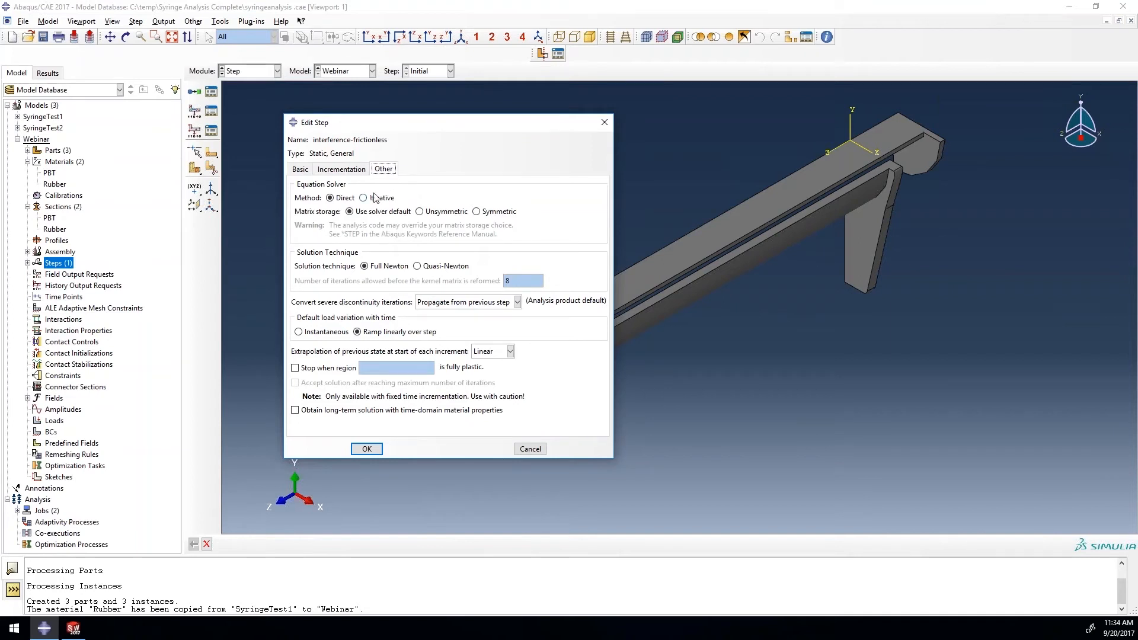
pyautogui.click(431, 213)
pyautogui.click(377, 451)
pyautogui.click(27, 263)
pyautogui.click(63, 287)
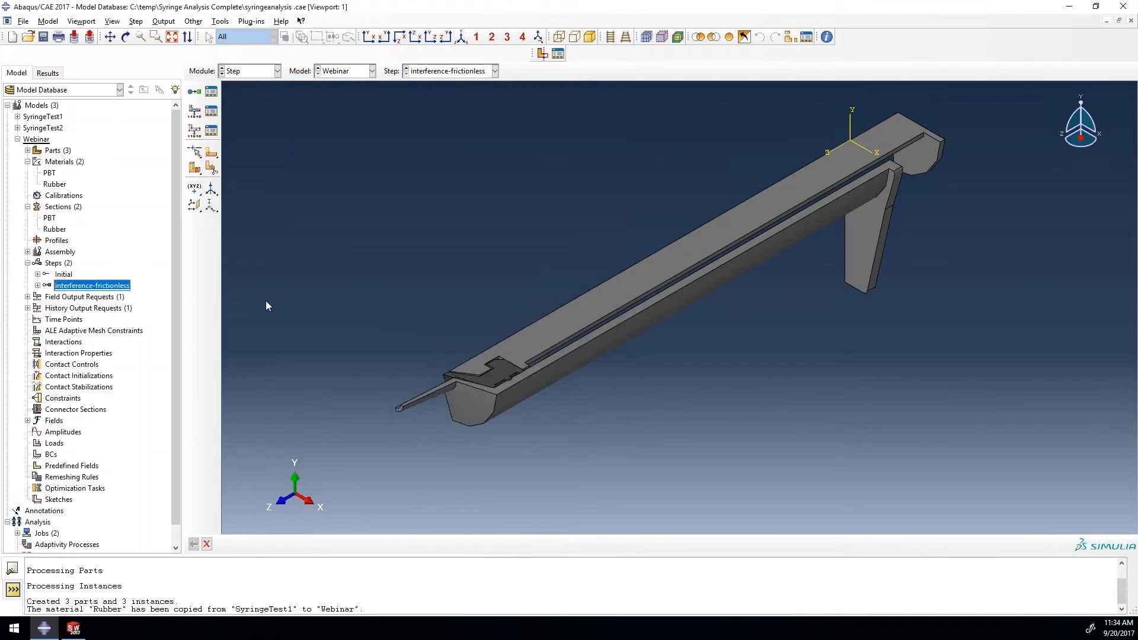
# Create a Static, General step named change-friction after interference-frictionless, with an initial increment size of 0.2.
pyautogui.click(194, 92)
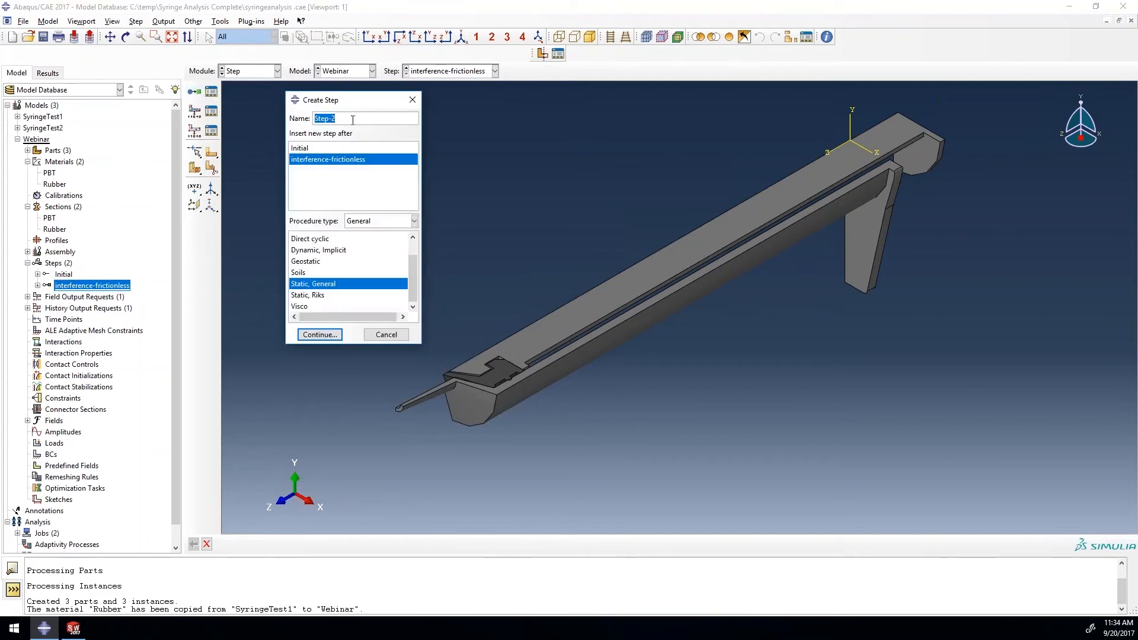
pyautogui.write('change')
pyautogui.click(305, 336)
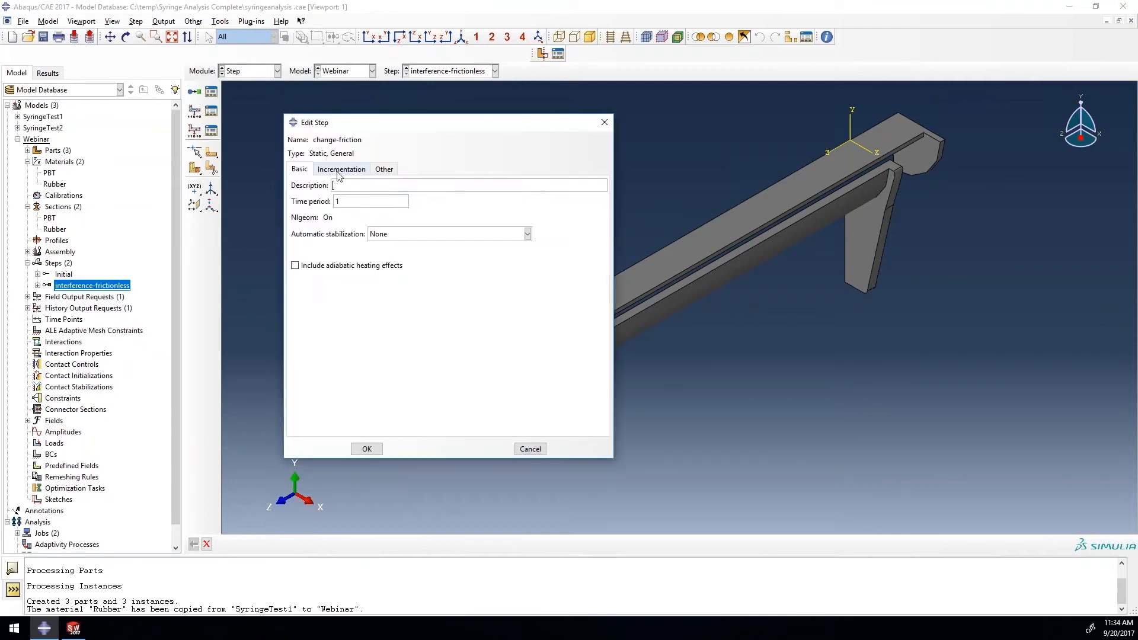
pyautogui.click(339, 170)
pyautogui.moveTo(358, 228); pyautogui.dragTo(311, 220)
pyautogui.write('0.2')
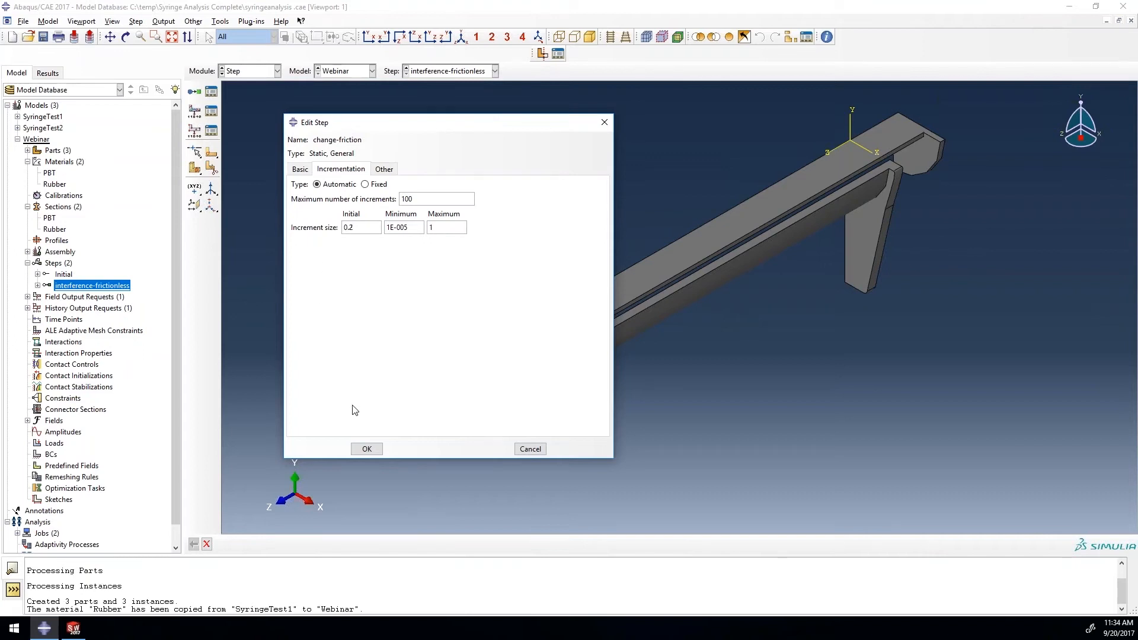
pyautogui.click(368, 450)
# Create a Static, General step named pull-plunger after change-friction, with initial and maximum increment sizes of 0.05.
pyautogui.click(194, 91)
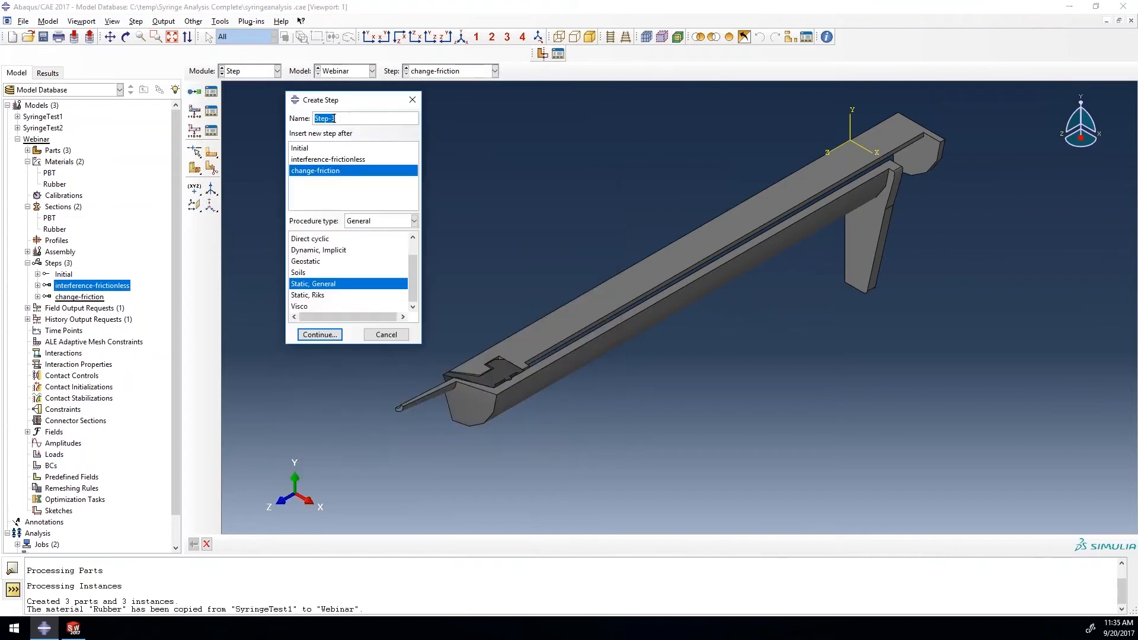
pyautogui.write('pull-plunger')
pyautogui.click(327, 335)
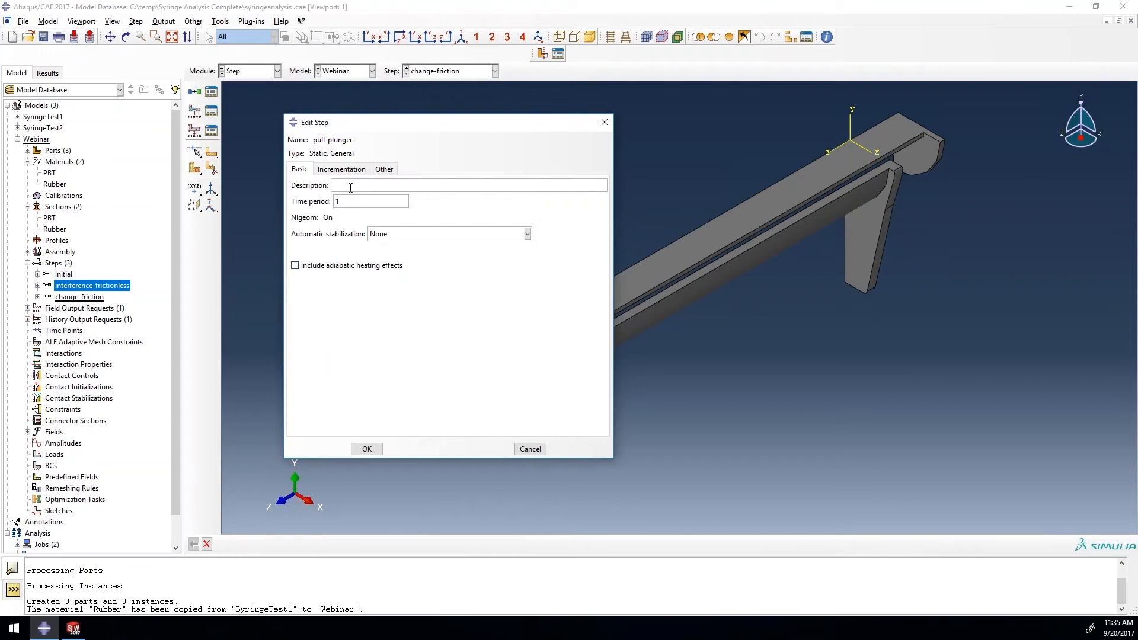
pyautogui.click(342, 170)
pyautogui.write('0.05')
pyautogui.press('Tab')
pyautogui.click(442, 229)
pyautogui.write('0.05')
pyautogui.click(384, 169)
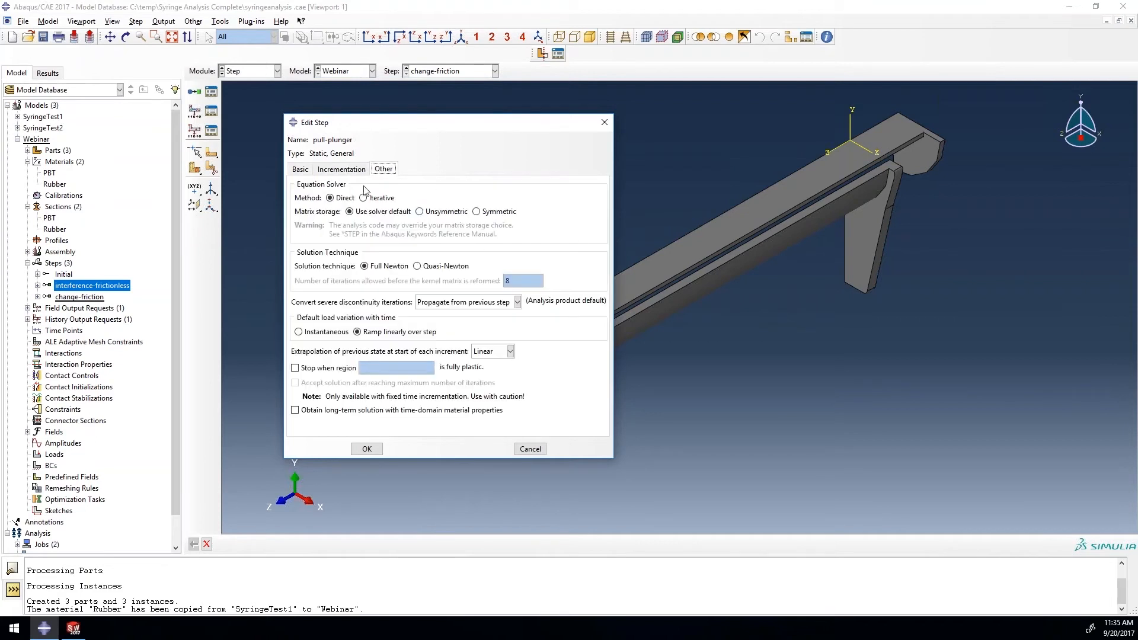
pyautogui.click(341, 169)
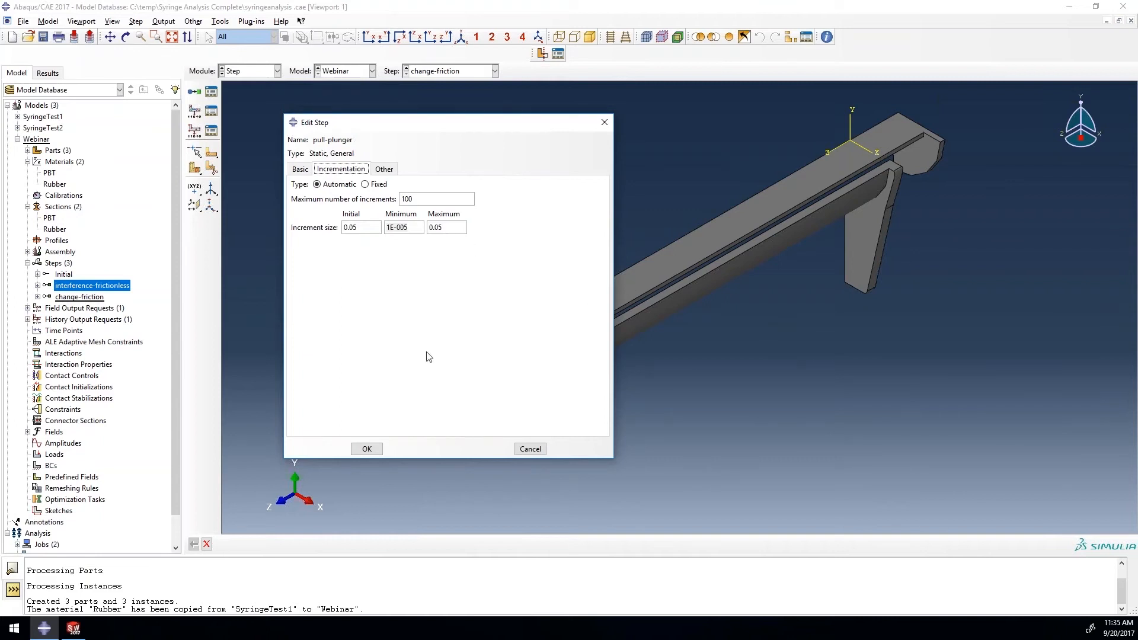
pyautogui.click(367, 449)
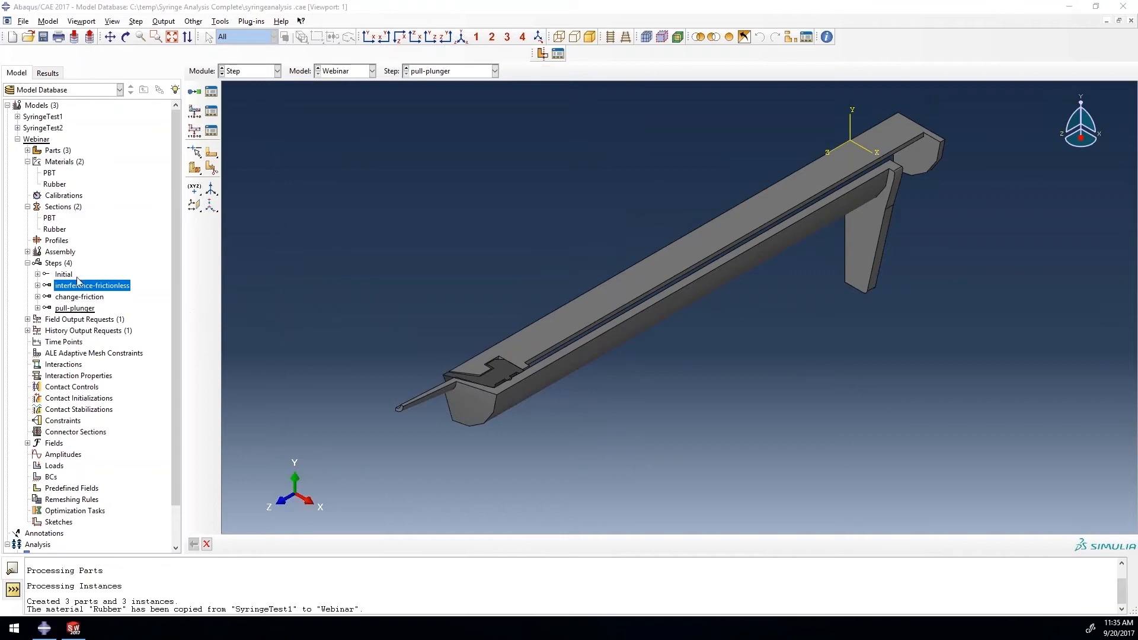
# Switch to the Interaction module and start a Contact interaction property named interference-frictionless.
pyautogui.click(273, 71)
pyautogui.click(244, 129)
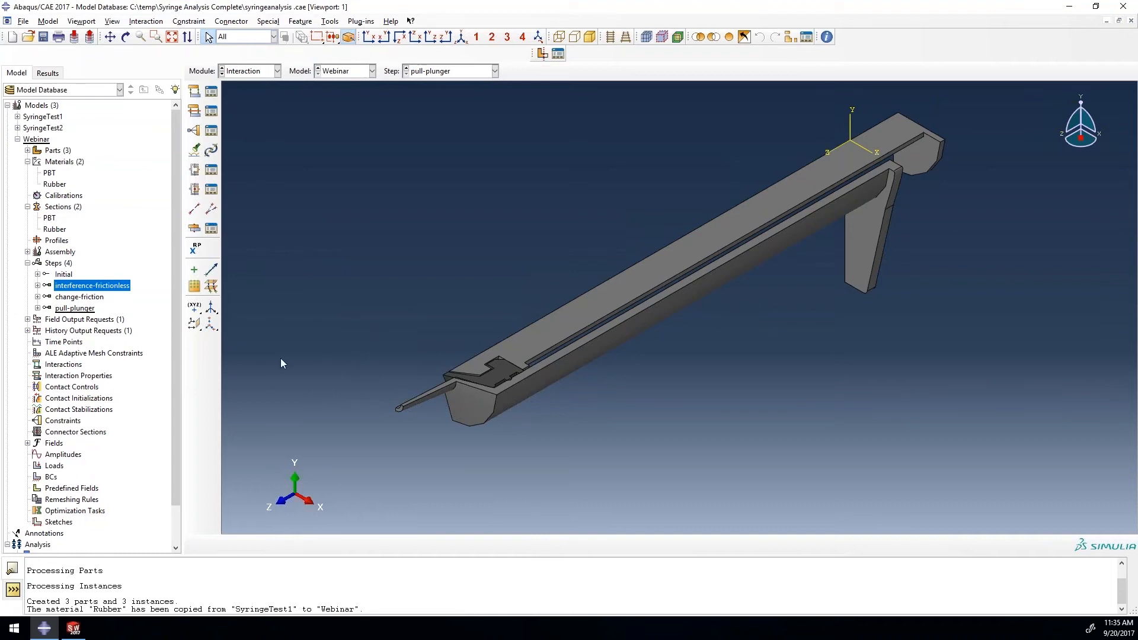
pyautogui.doubleClick(104, 378)
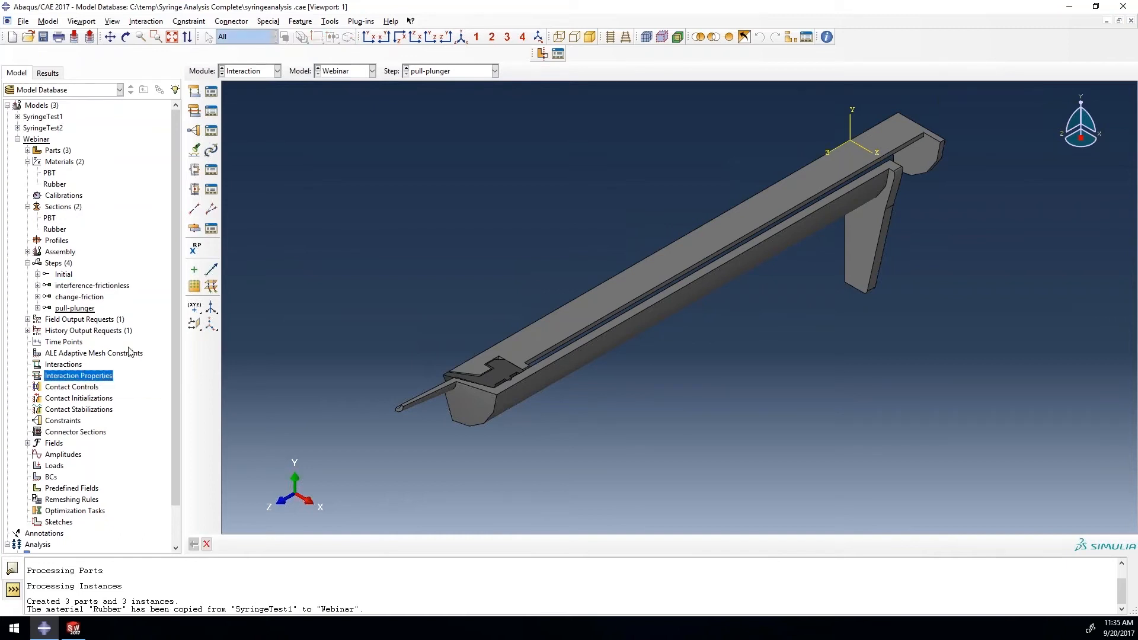
pyautogui.click(192, 126)
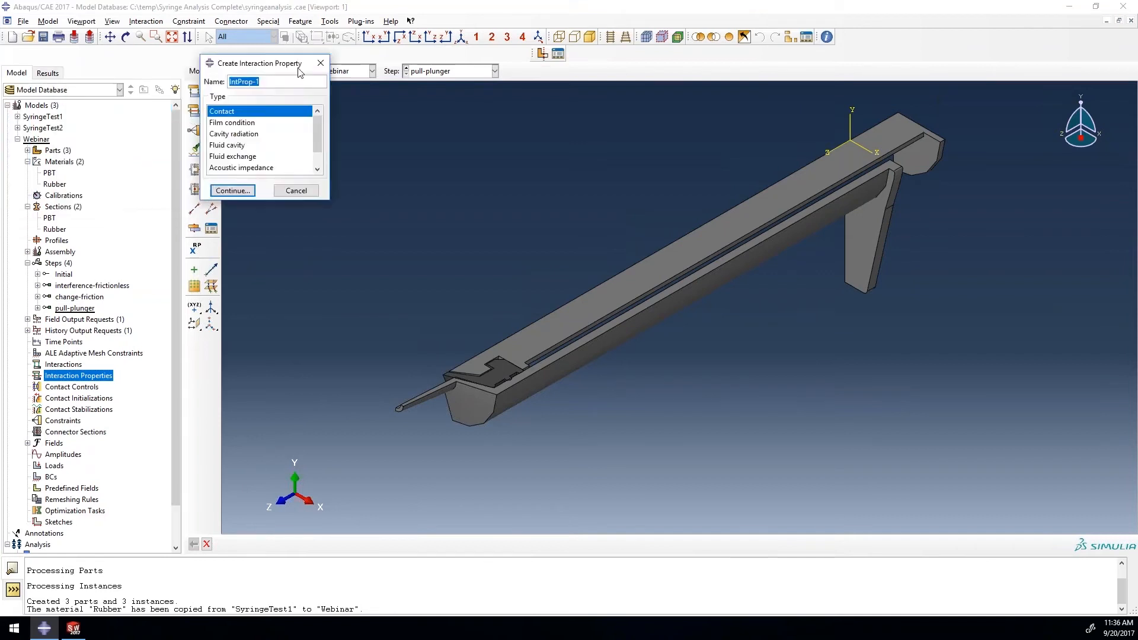
pyautogui.moveTo(274, 70); pyautogui.dragTo(399, 144)
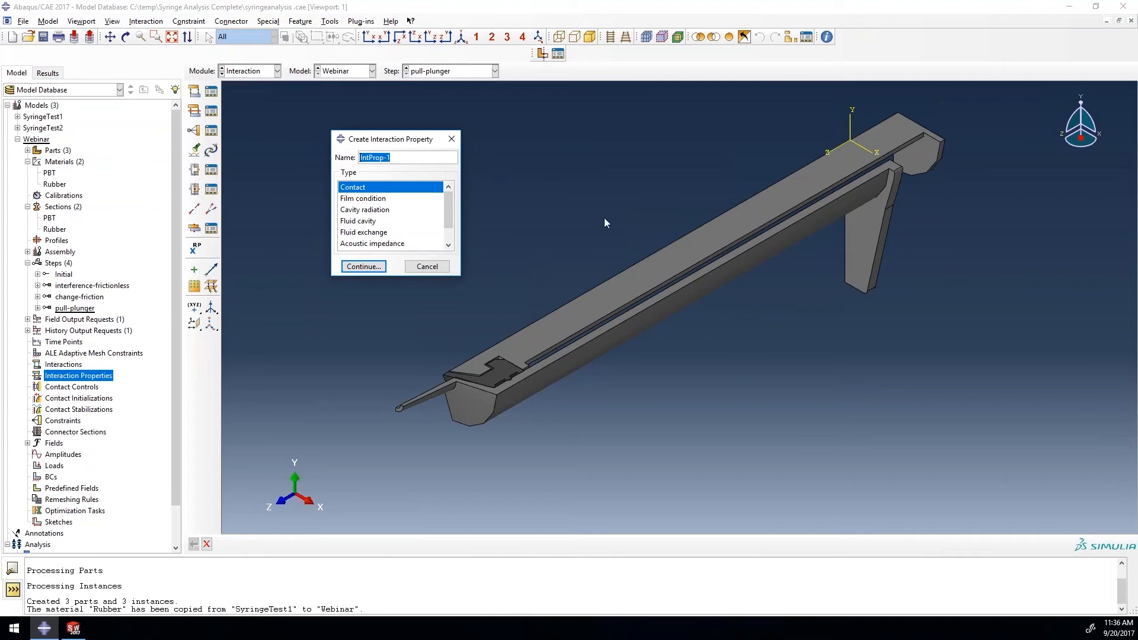
pyautogui.click(390, 157)
pyautogui.doubleClick(389, 157)
pyautogui.press('BackSpace')
pyautogui.write('interference-frictionless')
pyautogui.click(363, 267)
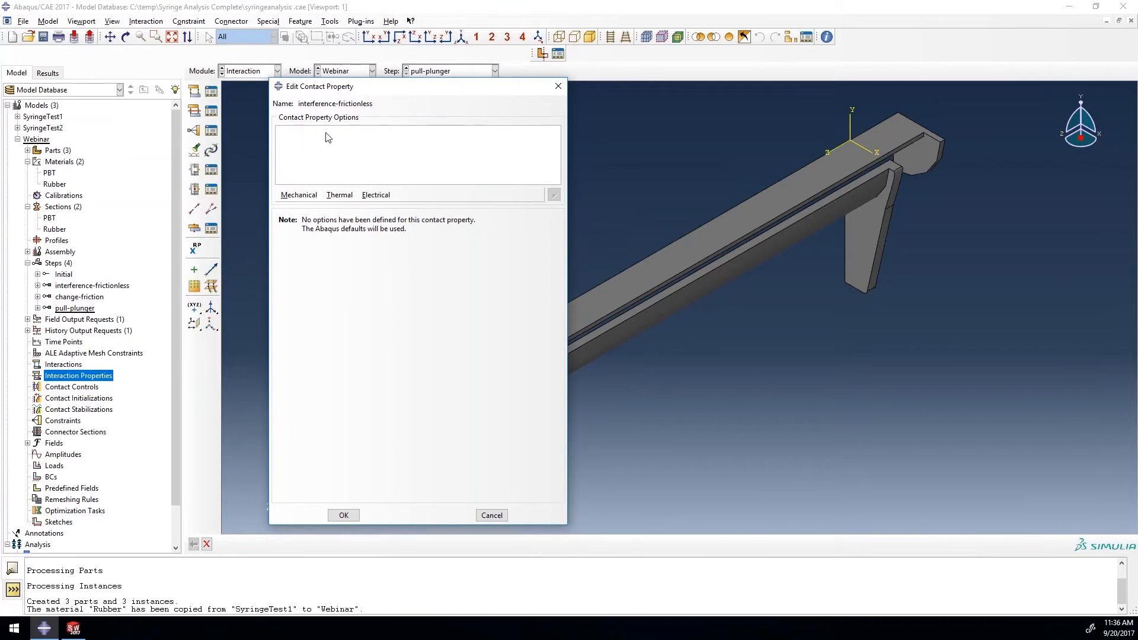
# Give the interference-frictionless property frictionless tangential behavior and "Hard" Contact normal behavior, and finish it.
pyautogui.click(307, 196)
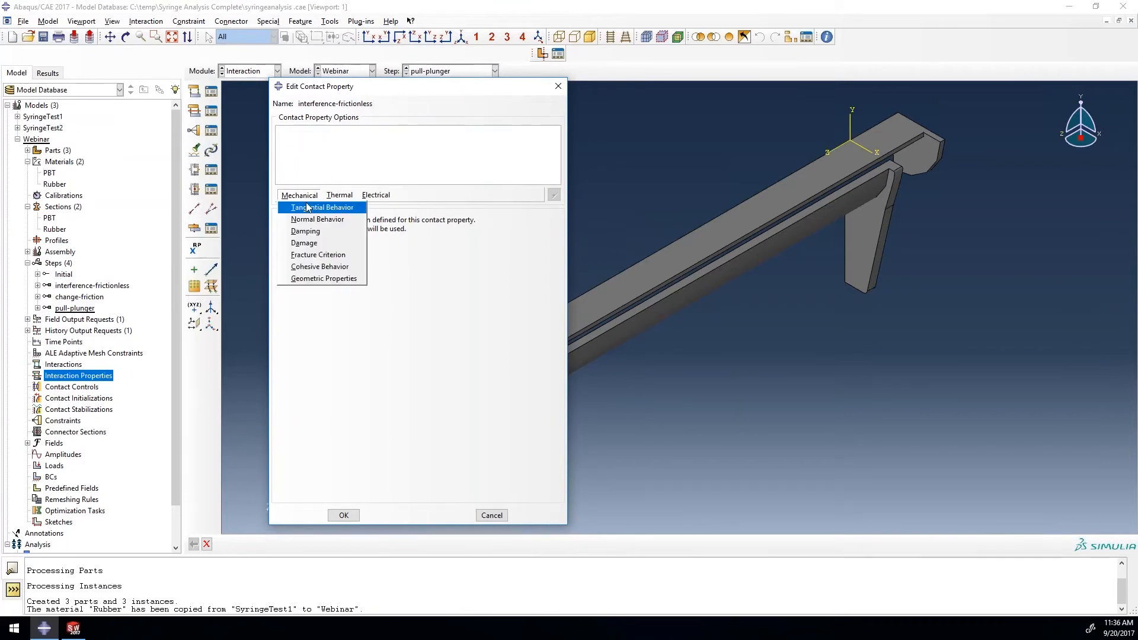
pyautogui.click(317, 206)
pyautogui.click(302, 197)
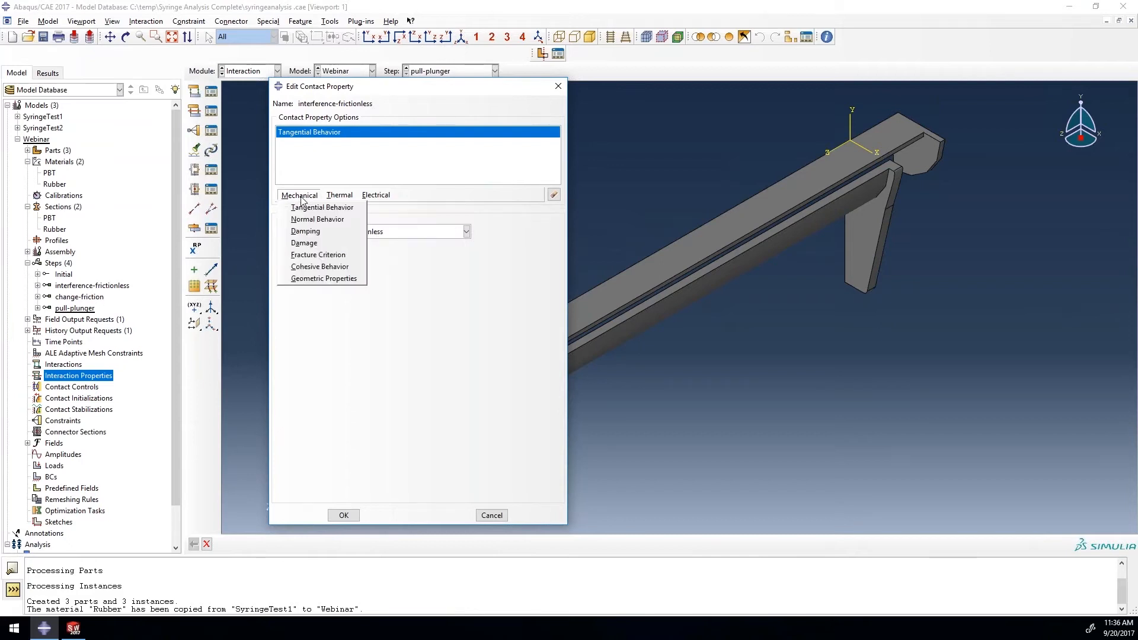
pyautogui.click(305, 217)
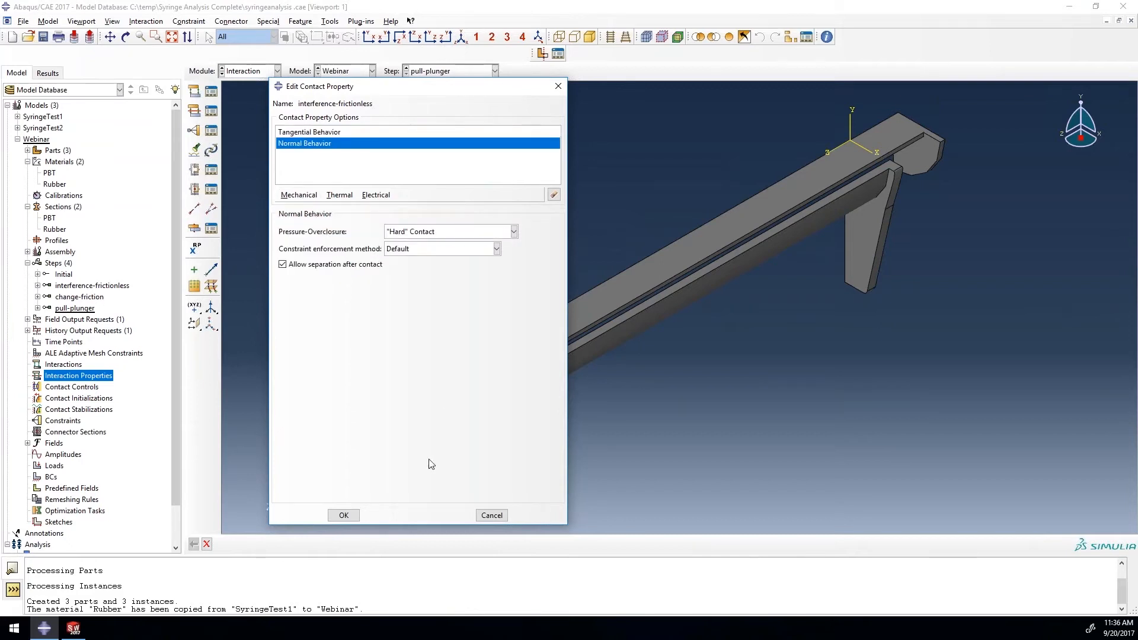
pyautogui.click(344, 515)
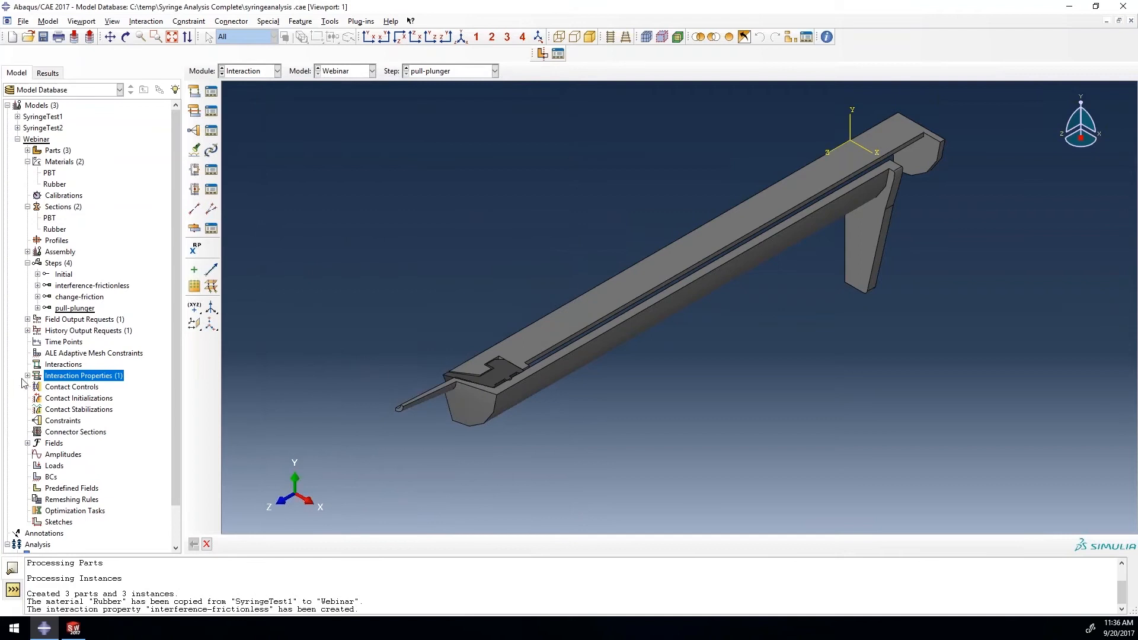
# Start a Contact property named FrictionCoeff-10 and give it Penalty tangential behavior with a friction coefficient of 0.1.
pyautogui.click(194, 110)
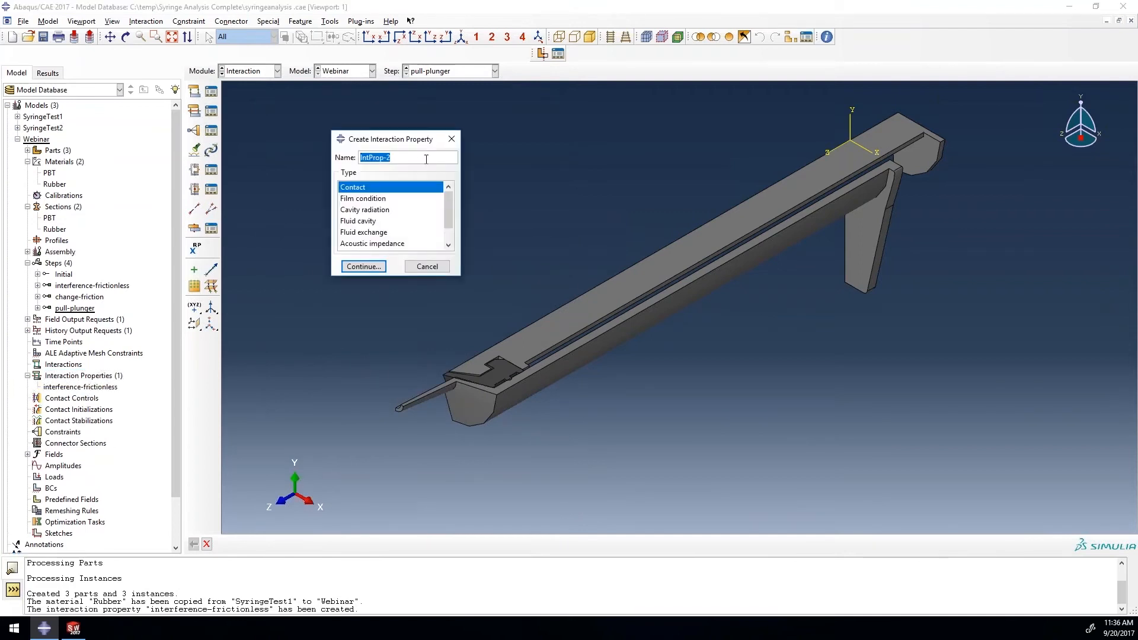
pyautogui.write('FrictionCoeff-10')
pyautogui.click(363, 266)
pyautogui.click(304, 196)
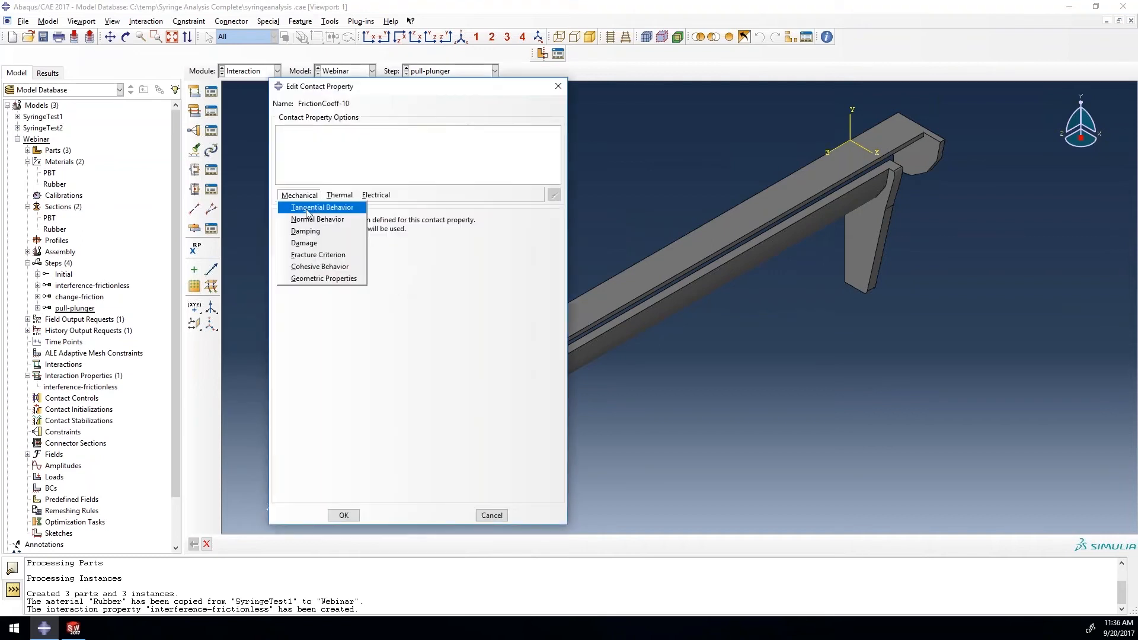
pyautogui.click(309, 214)
pyautogui.click(380, 232)
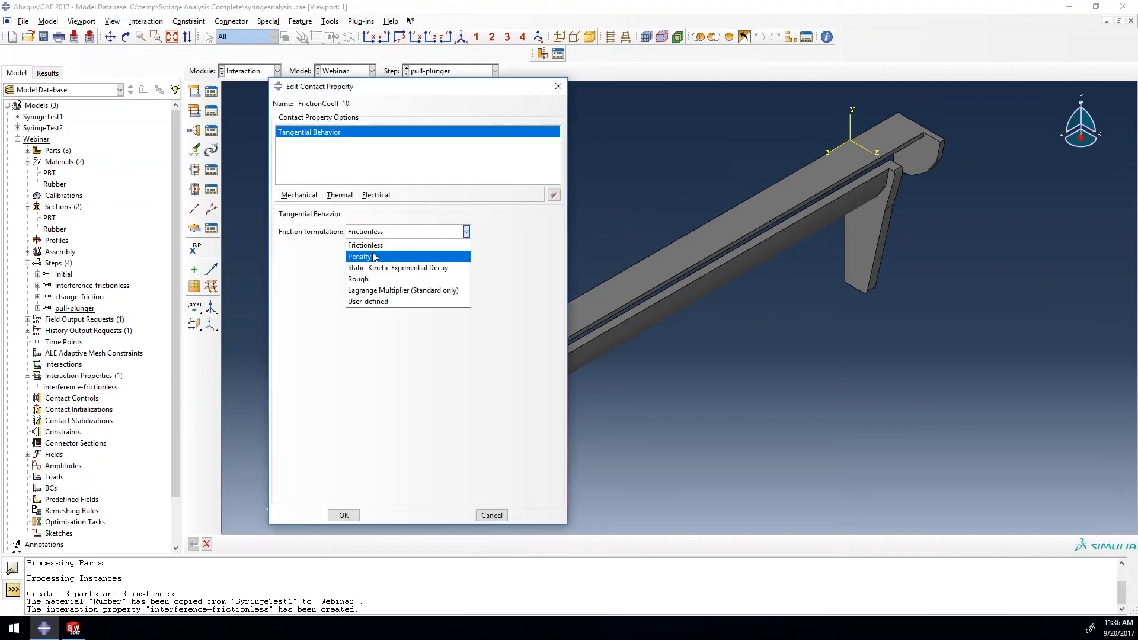
pyautogui.click(378, 257)
pyautogui.click(305, 356)
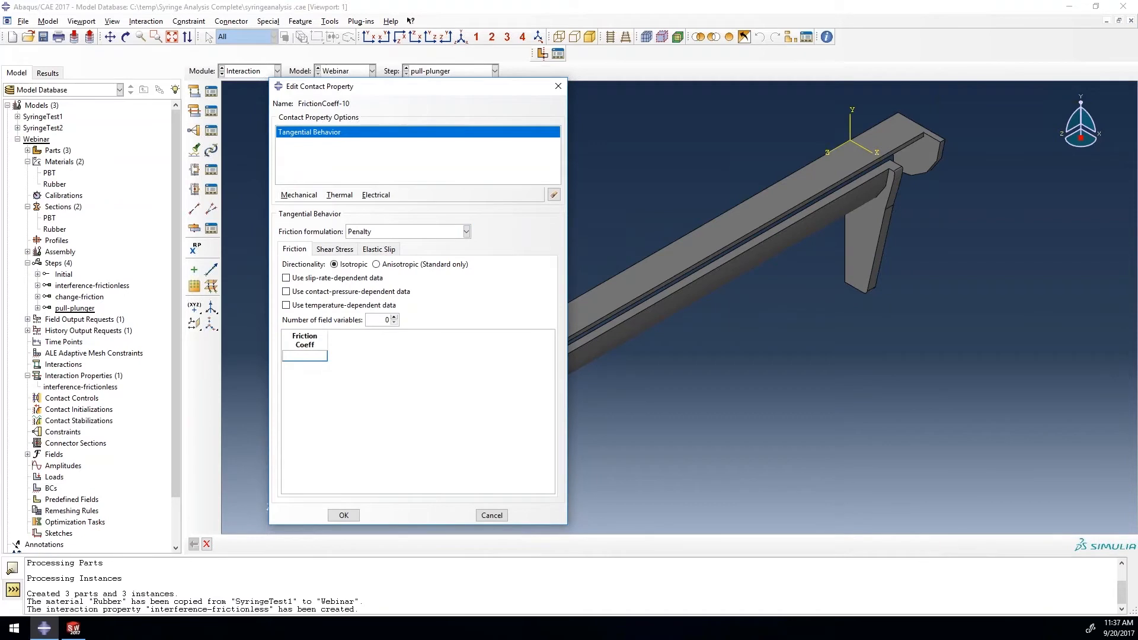
pyautogui.write('0.1')
# Add "Hard" Contact normal behavior to the FrictionCoeff-10 property, check its tangential behavior, and finish the property.
pyautogui.click(299, 196)
pyautogui.click(317, 220)
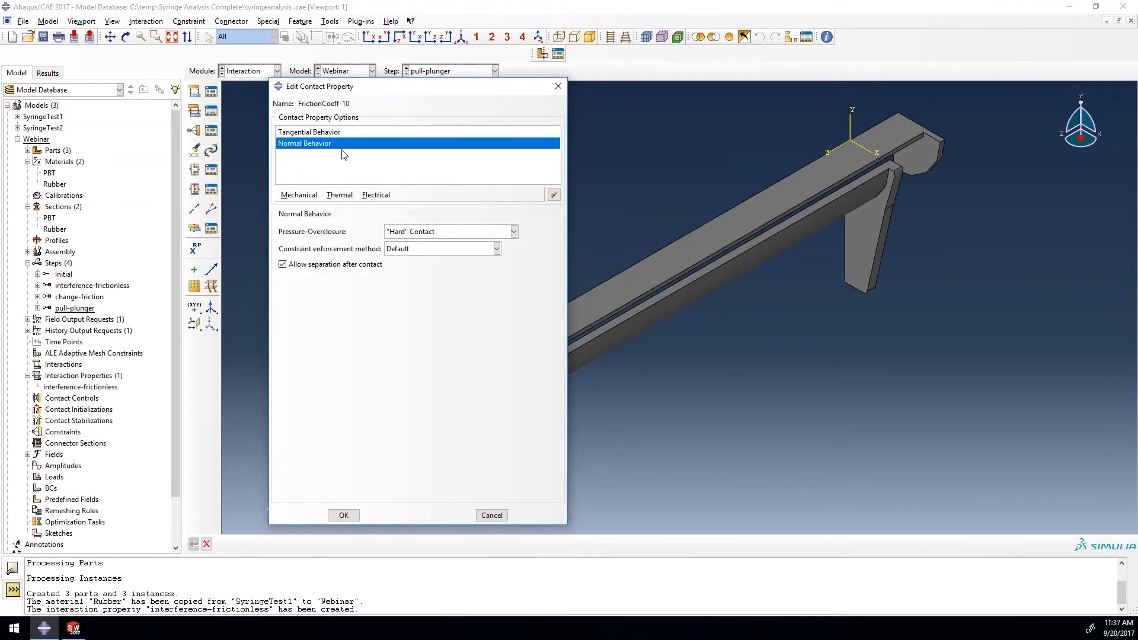
pyautogui.click(328, 133)
pyautogui.click(343, 515)
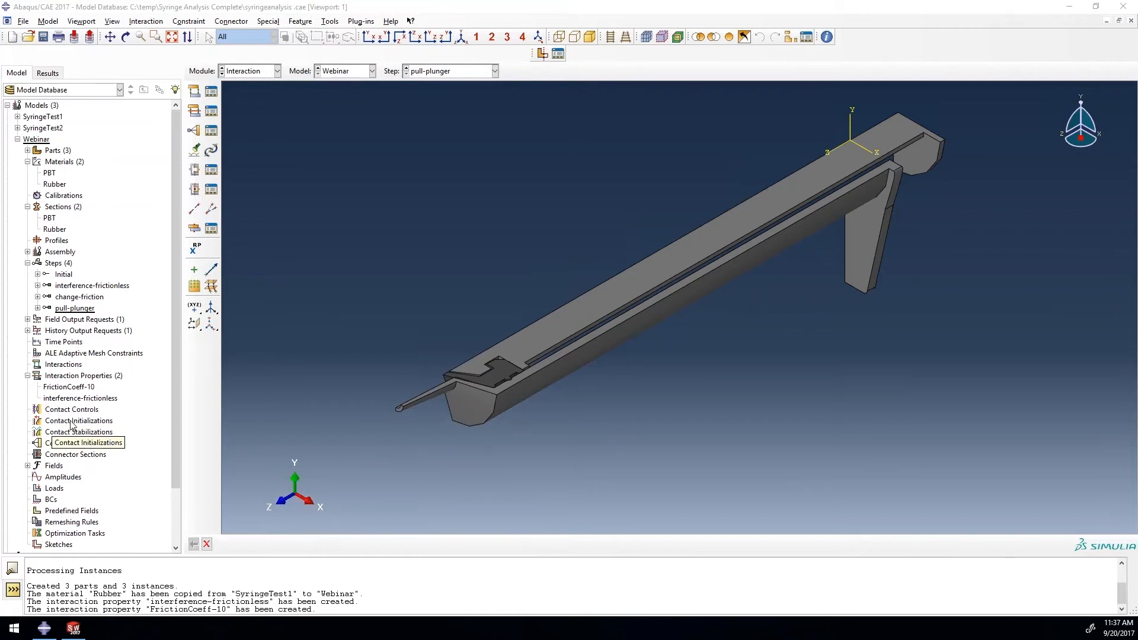
# Create a contact initialization that treats initial overclosures as interference fits, keeping the default adjustments.
pyautogui.rightClick(72, 422)
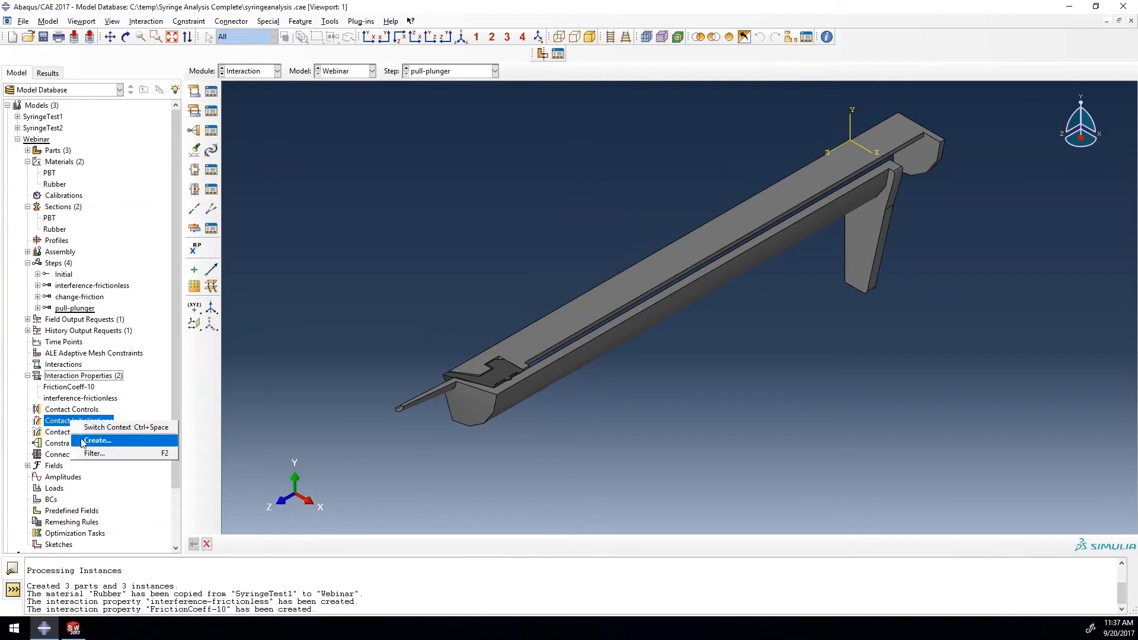
pyautogui.click(81, 431)
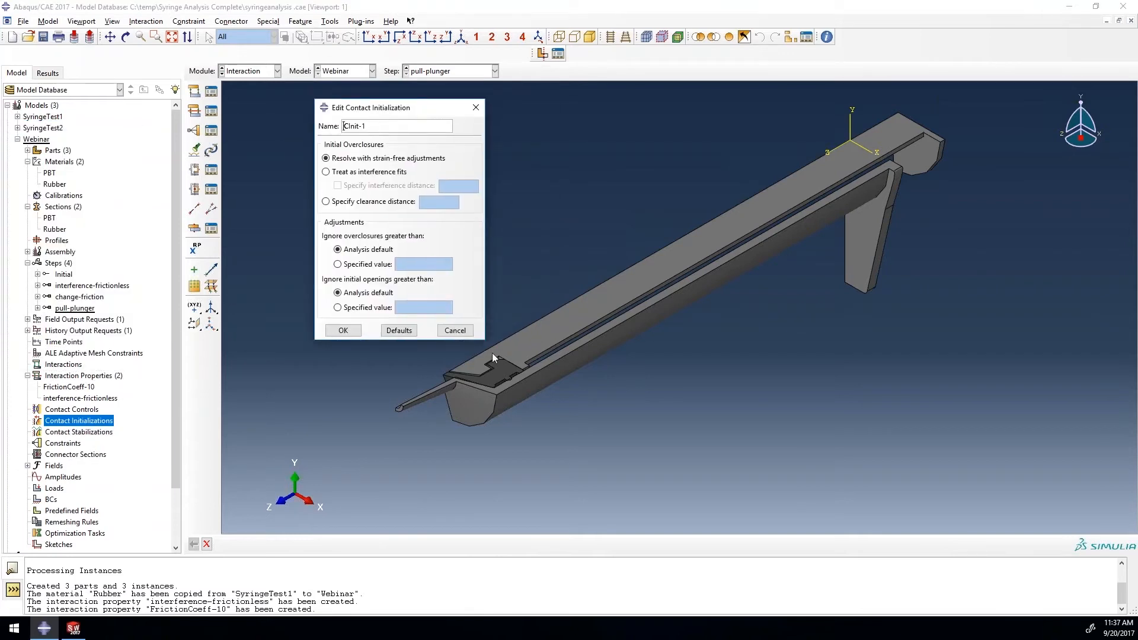
pyautogui.click(374, 172)
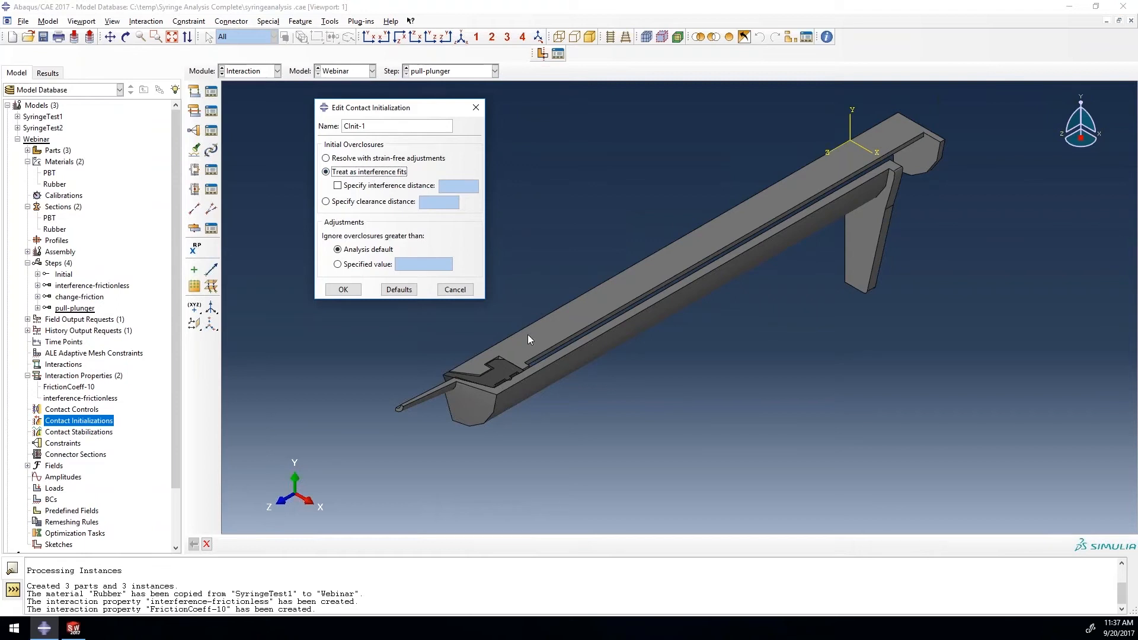
pyautogui.click(344, 289)
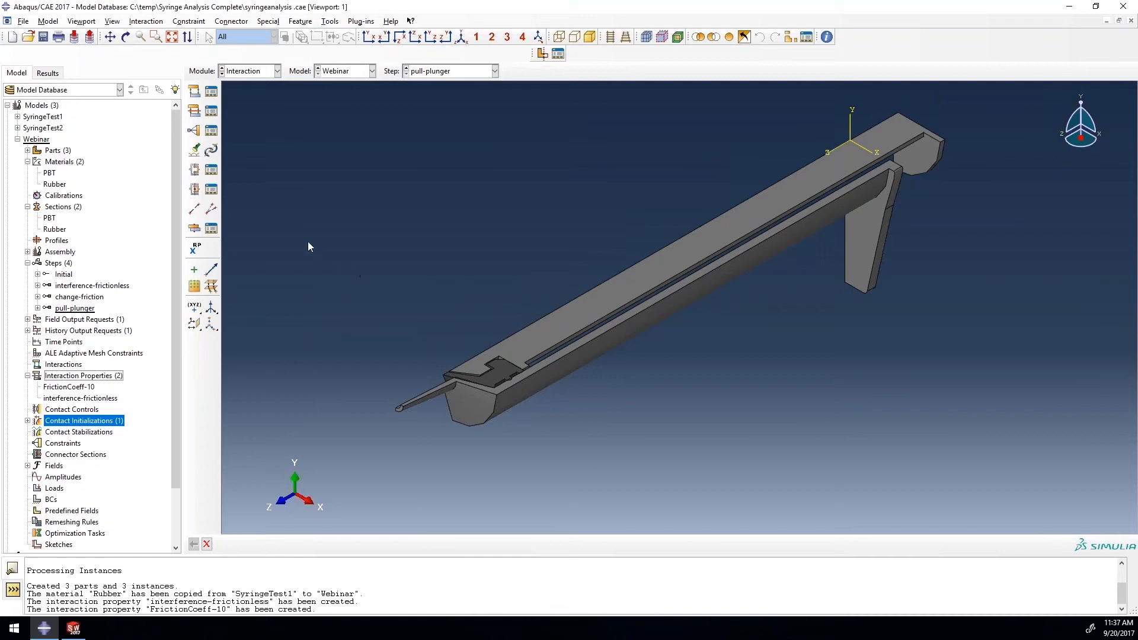
# Start a new interaction named generalcontact and assign it to the Initial step.
pyautogui.click(195, 93)
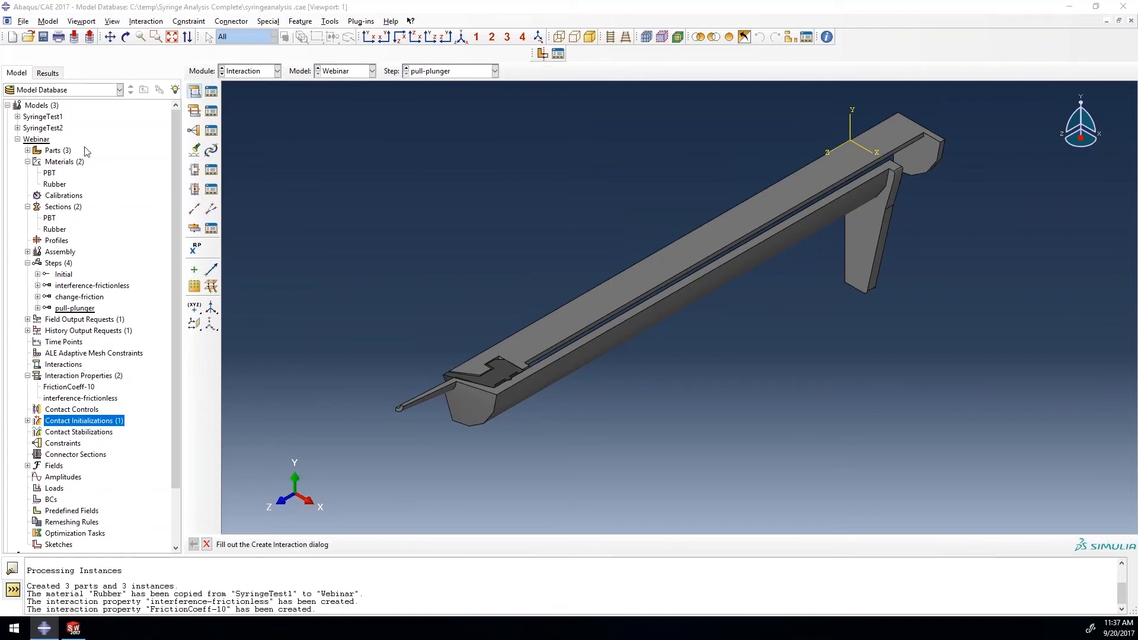
pyautogui.write('generalcontact')
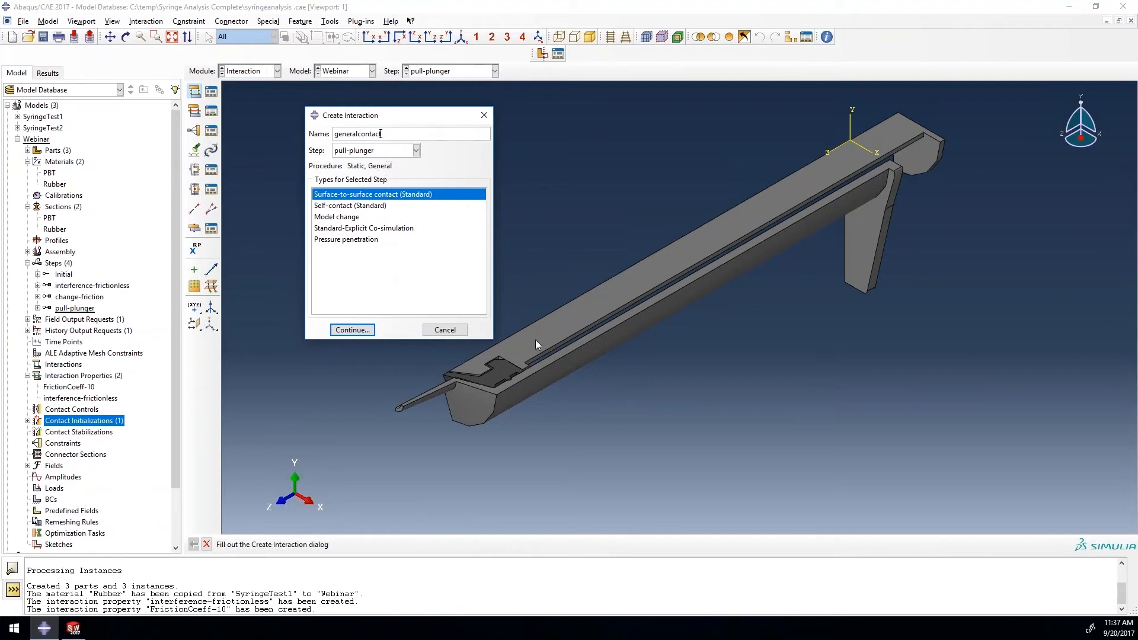
pyautogui.click(415, 152)
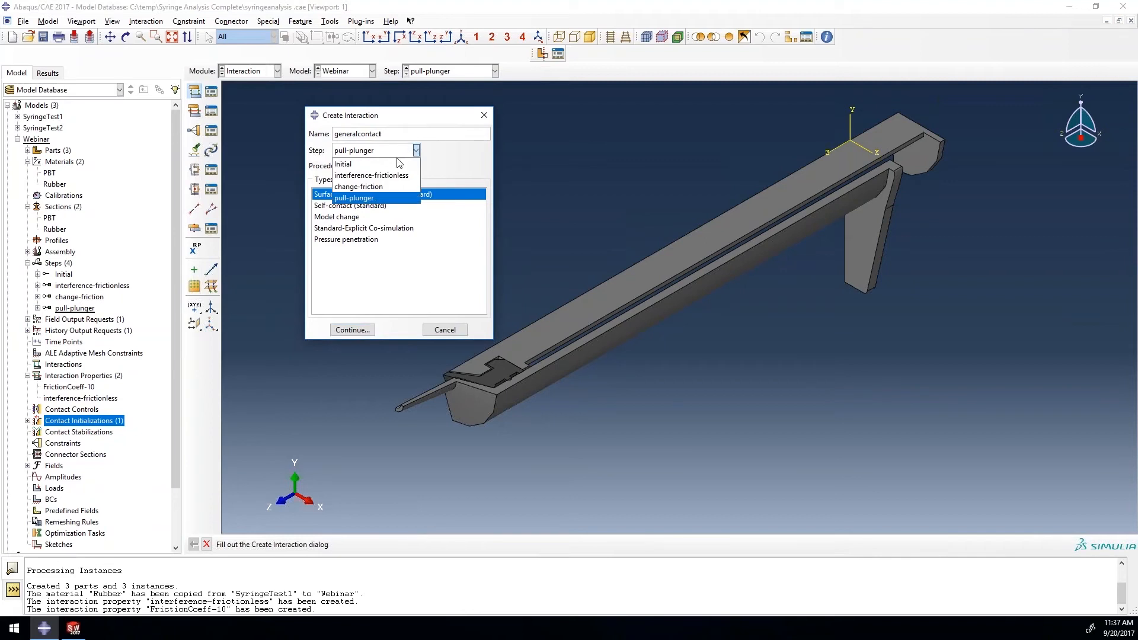
pyautogui.click(395, 164)
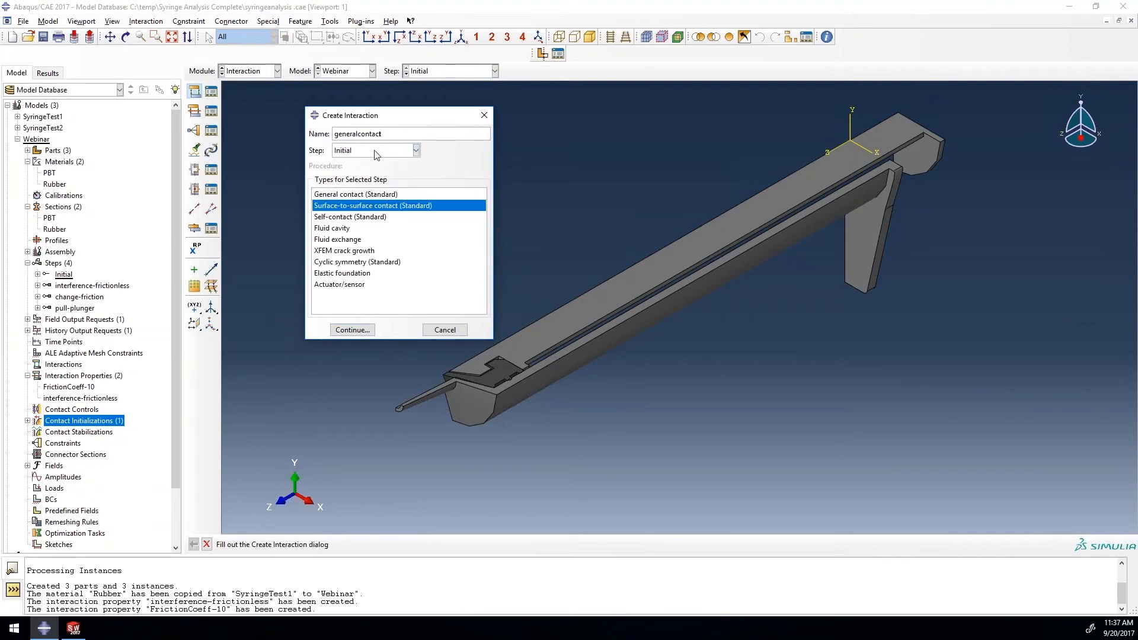
# Compare the interaction types offered for pull-plunger and Initial, and continue with General contact (Standard) in the Initial step.
pyautogui.click(343, 152)
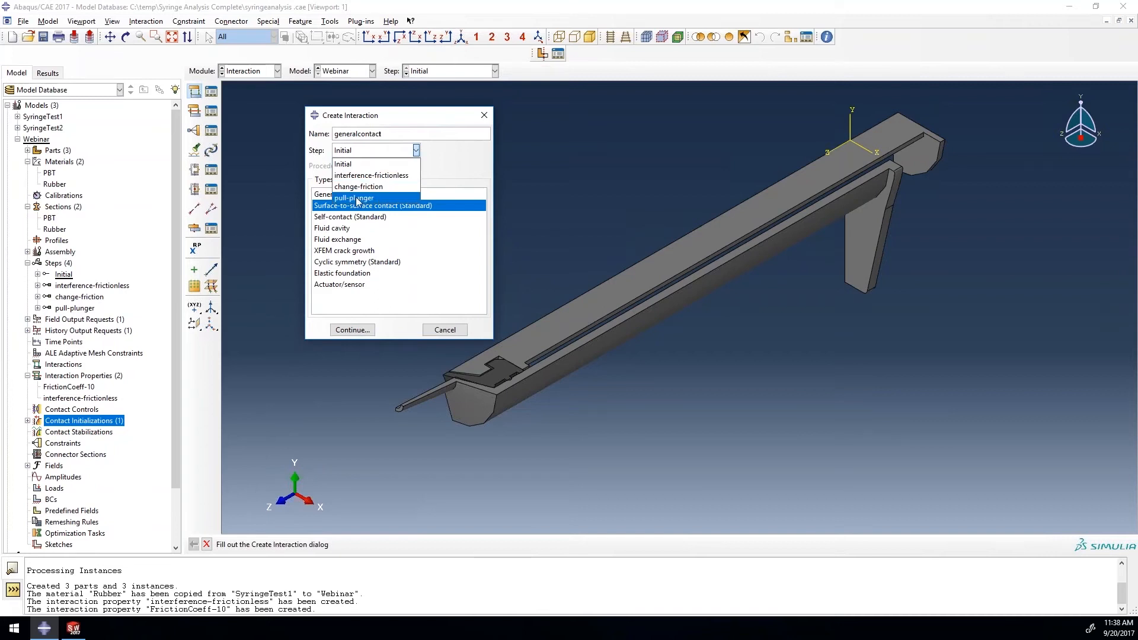
pyautogui.click(358, 198)
pyautogui.click(354, 150)
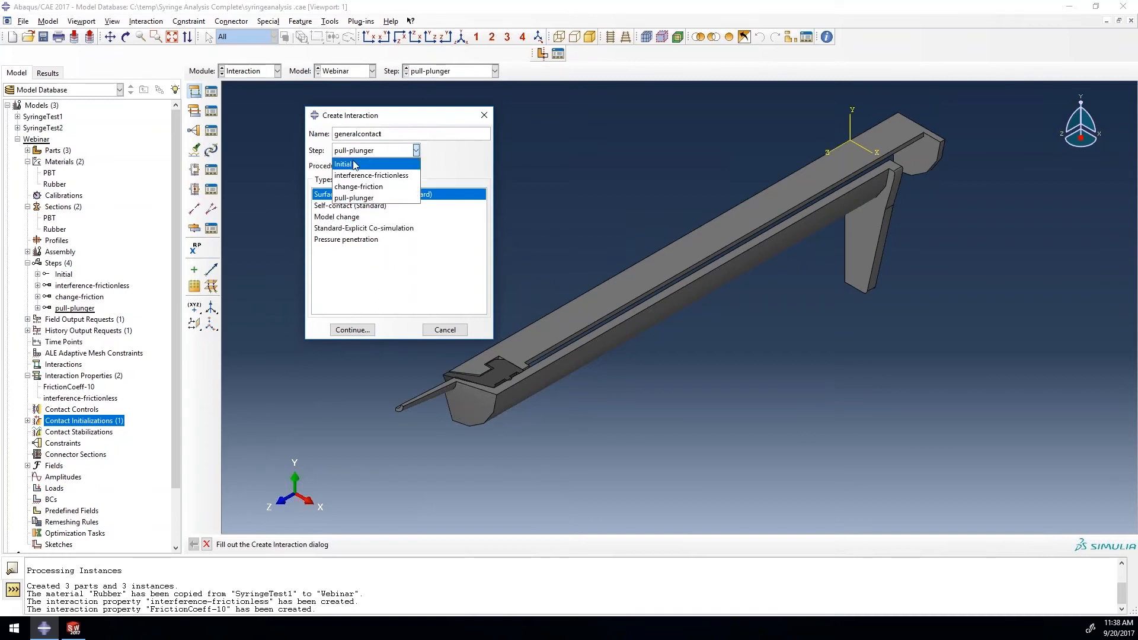
pyautogui.click(355, 164)
pyautogui.click(366, 195)
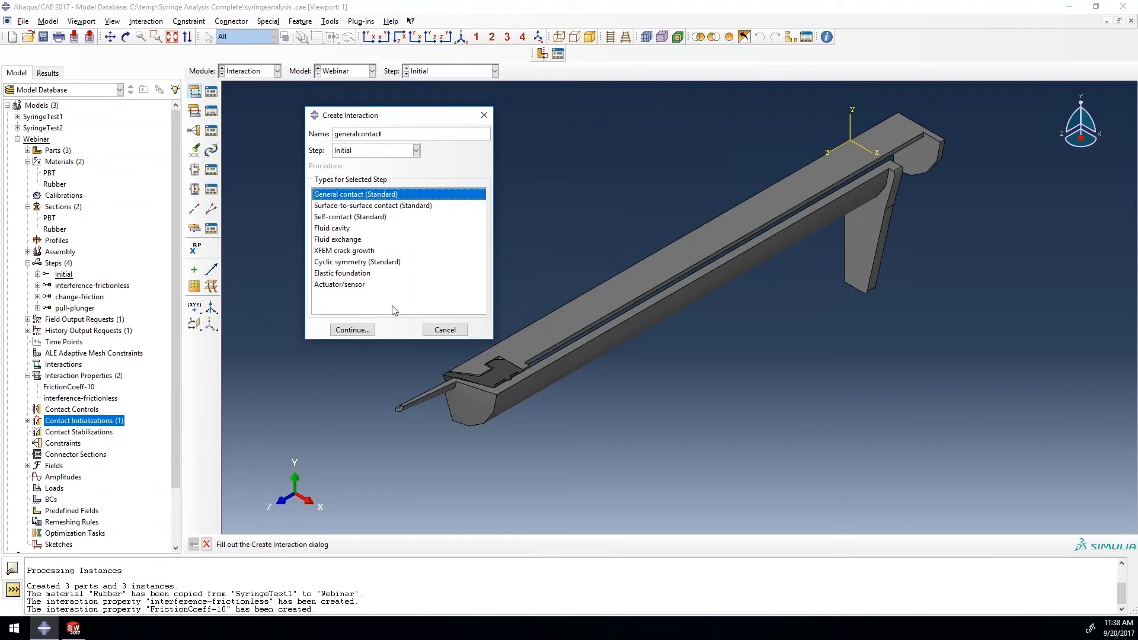
pyautogui.click(367, 329)
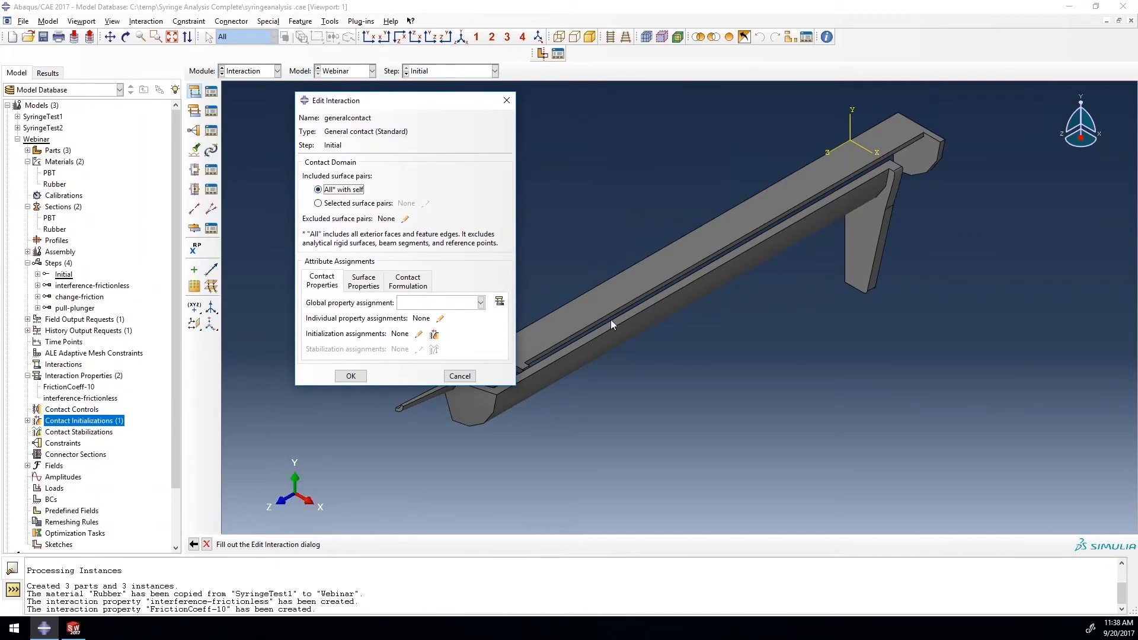
# Assign interference-frictionless as the global contact property and CInit-1 to the (Global)–(Self) pair, and finish the generalcontact interaction.
pyautogui.click(438, 306)
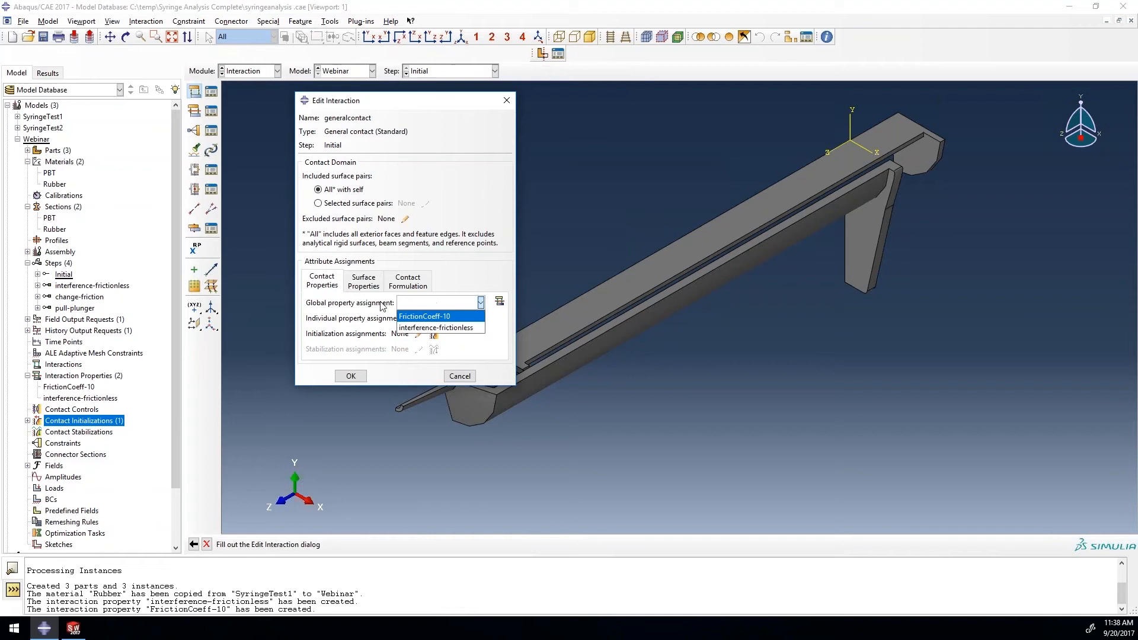
pyautogui.click(449, 329)
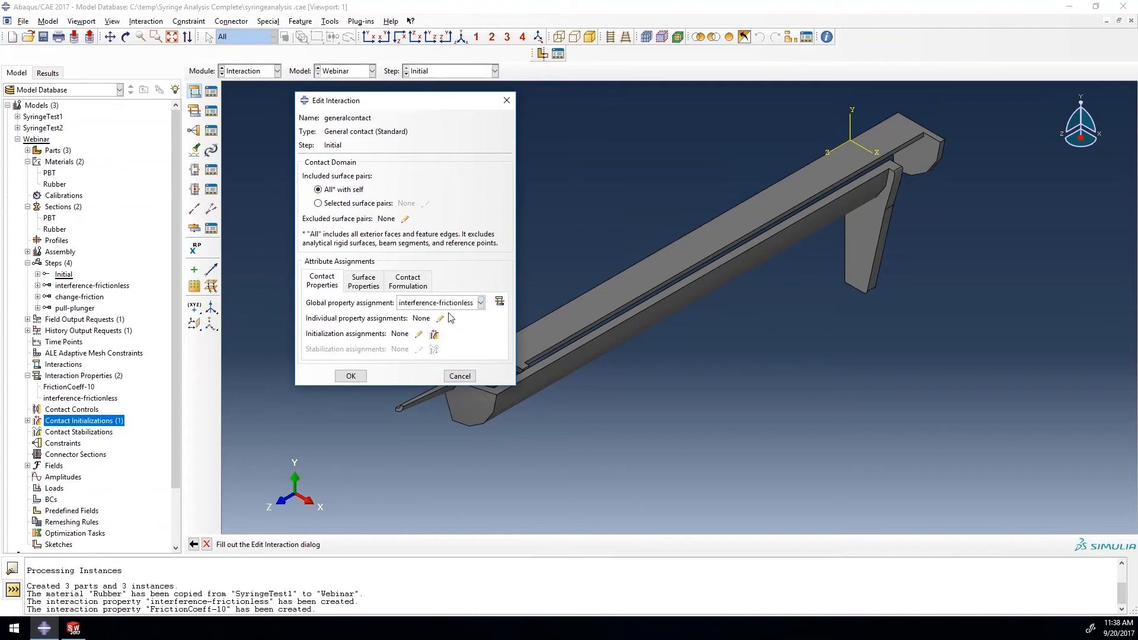
pyautogui.click(420, 335)
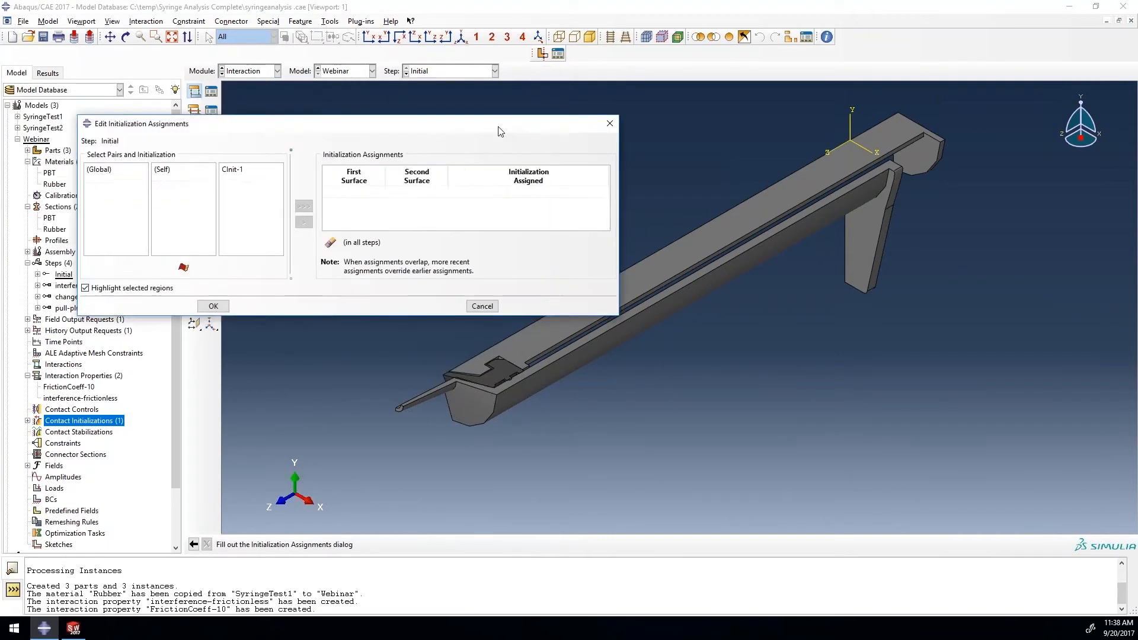
pyautogui.click(266, 175)
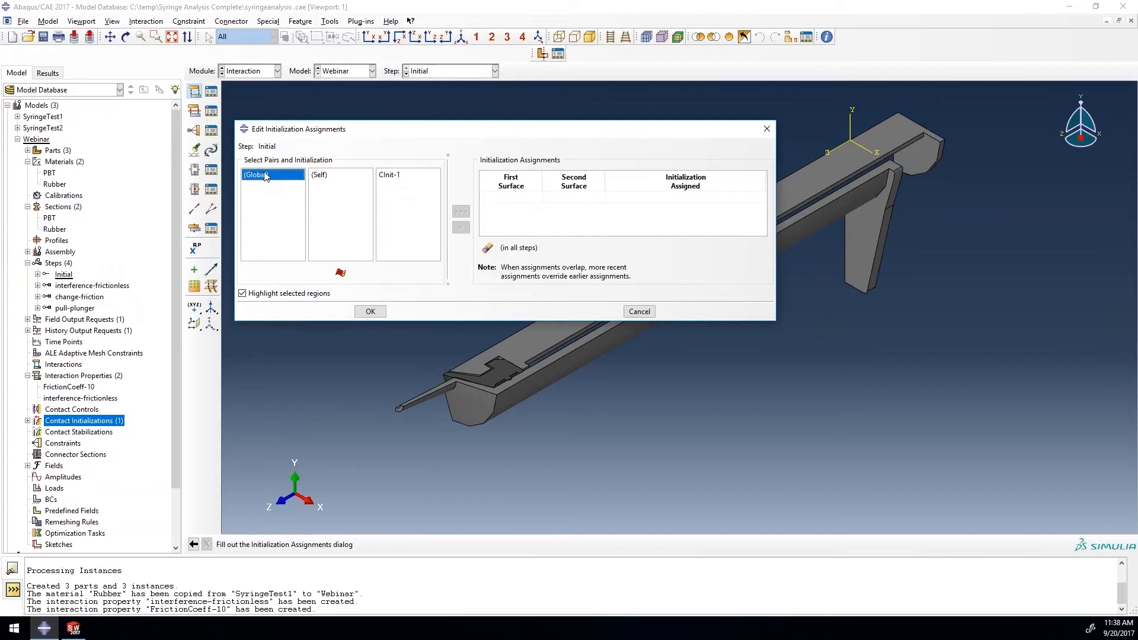
pyautogui.click(324, 176)
pyautogui.click(386, 176)
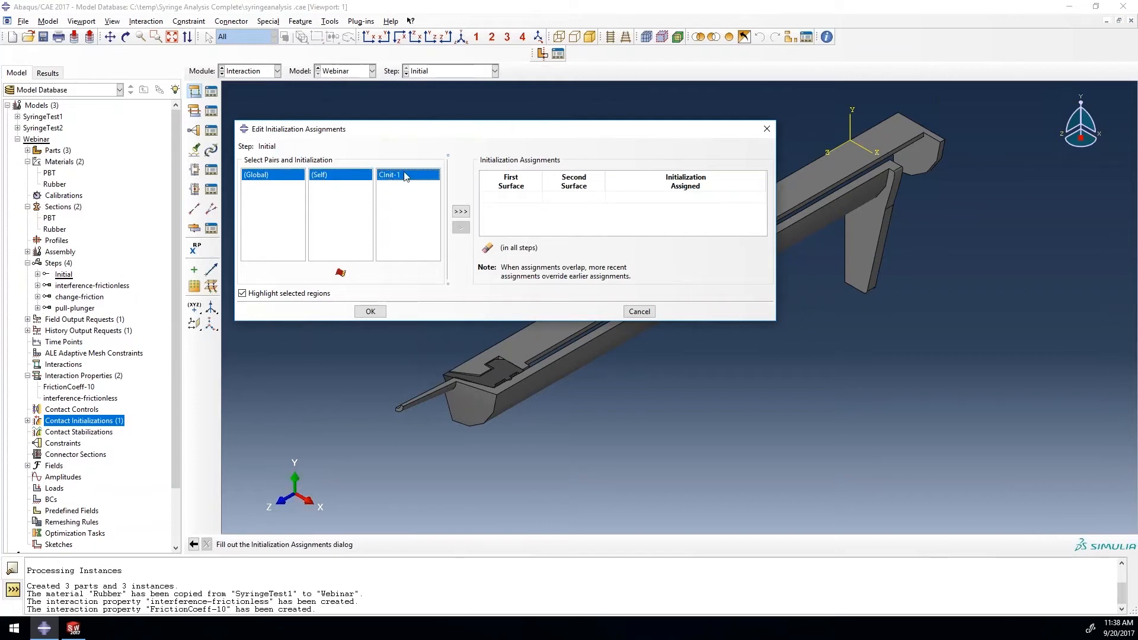
pyautogui.click(461, 211)
pyautogui.click(370, 311)
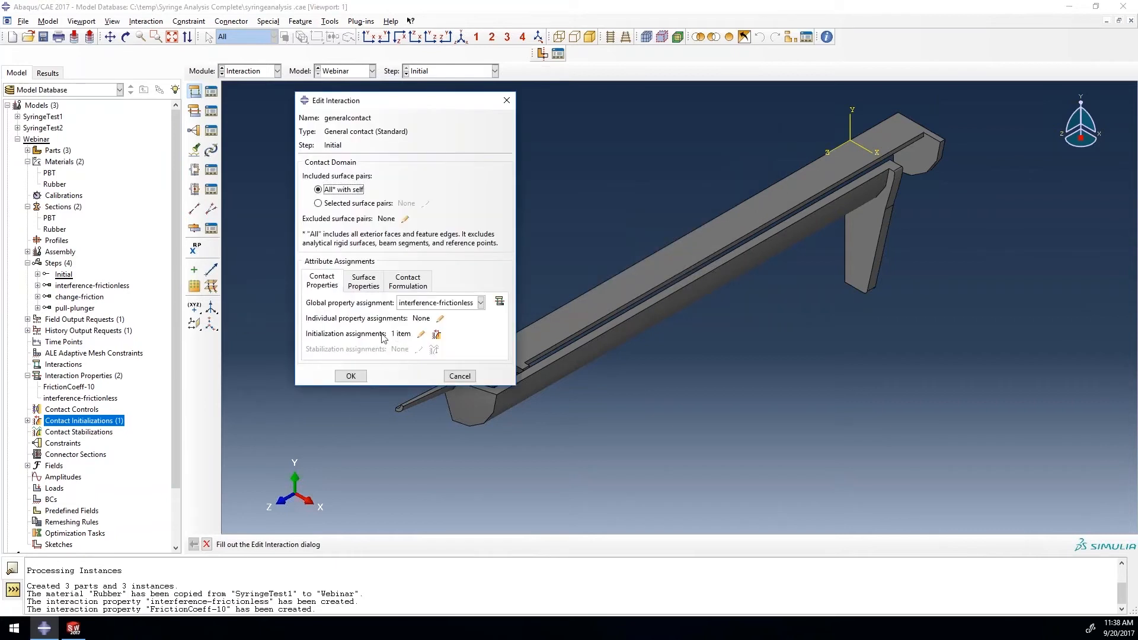
pyautogui.click(351, 377)
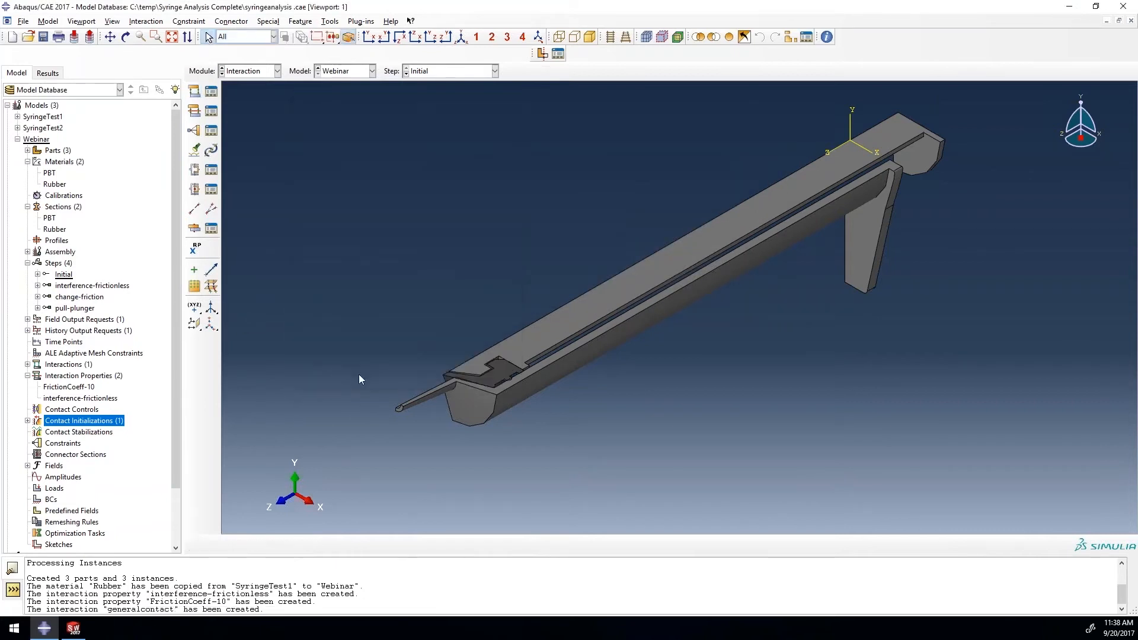
# Examine in the Interaction Manager how generalcontact carries through the Initial, interference-frictionless and pull-plunger steps.
pyautogui.click(28, 364)
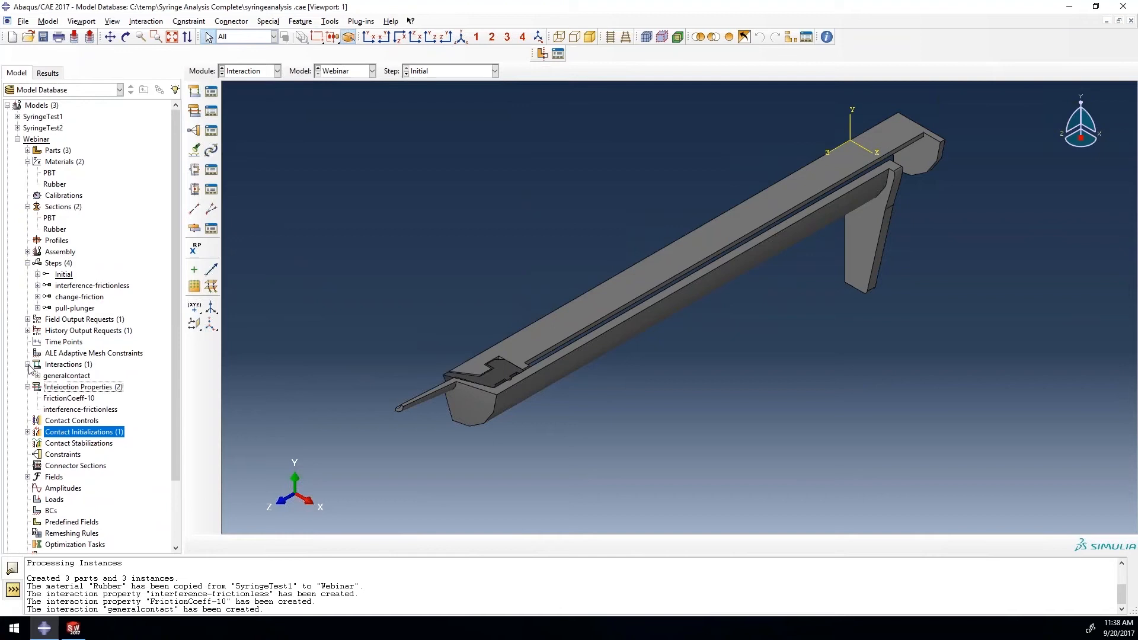
pyautogui.click(48, 377)
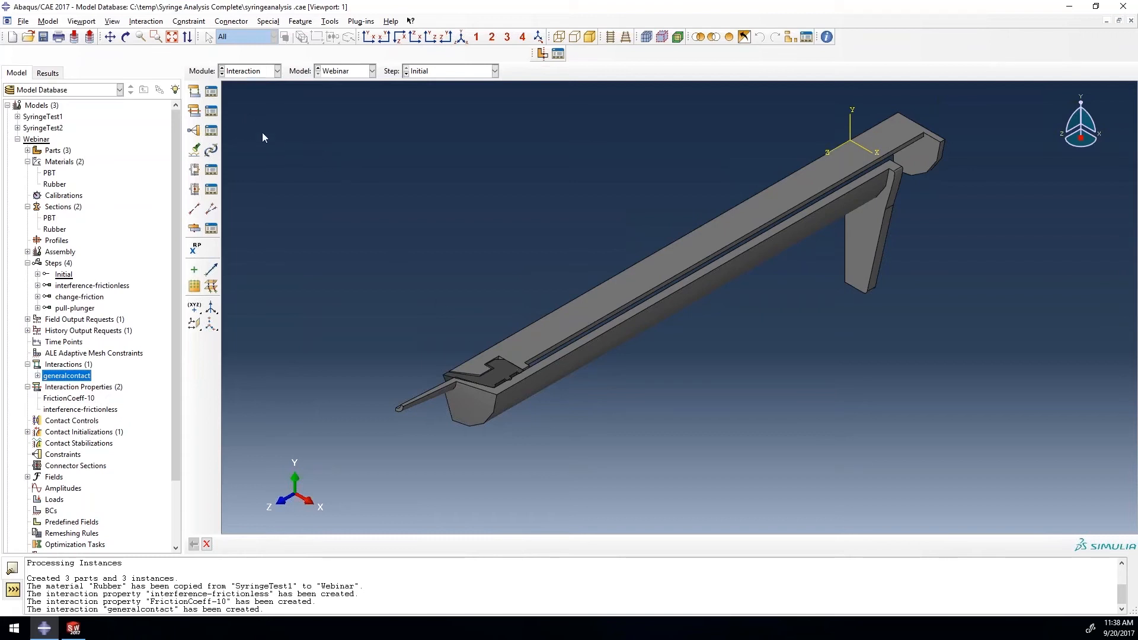
pyautogui.click(212, 94)
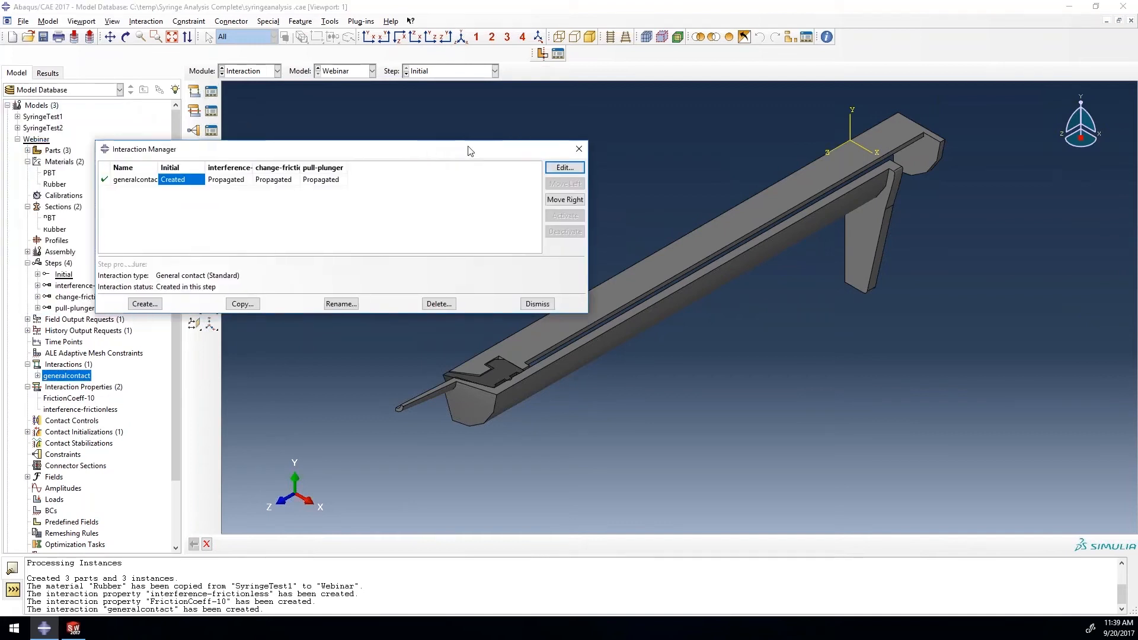
pyautogui.moveTo(468, 150); pyautogui.dragTo(615, 138)
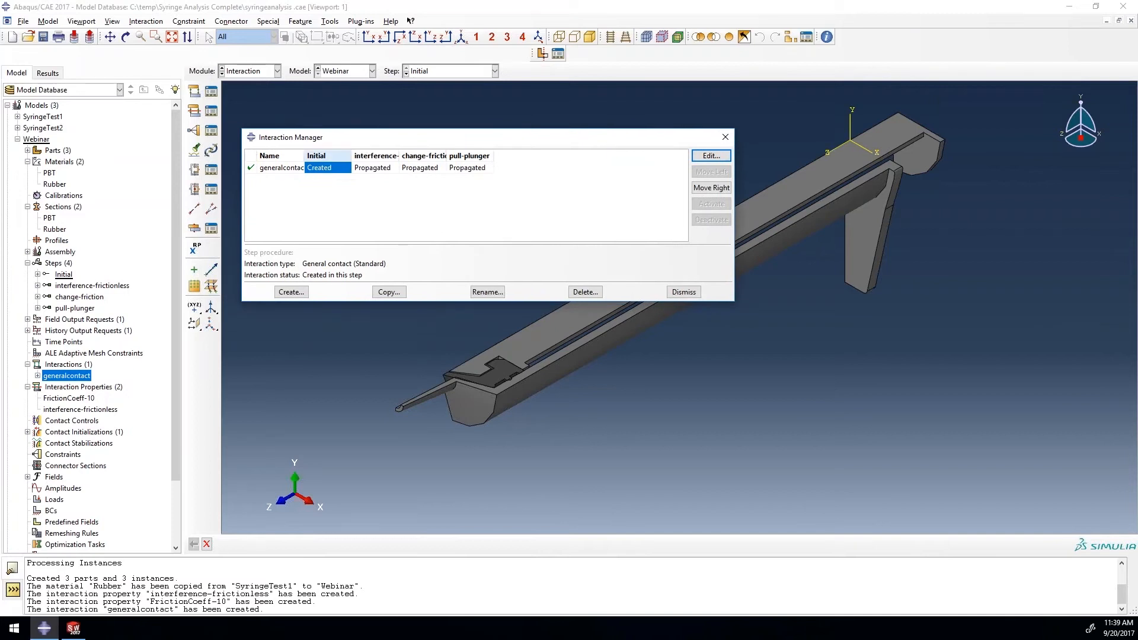
pyautogui.click(289, 170)
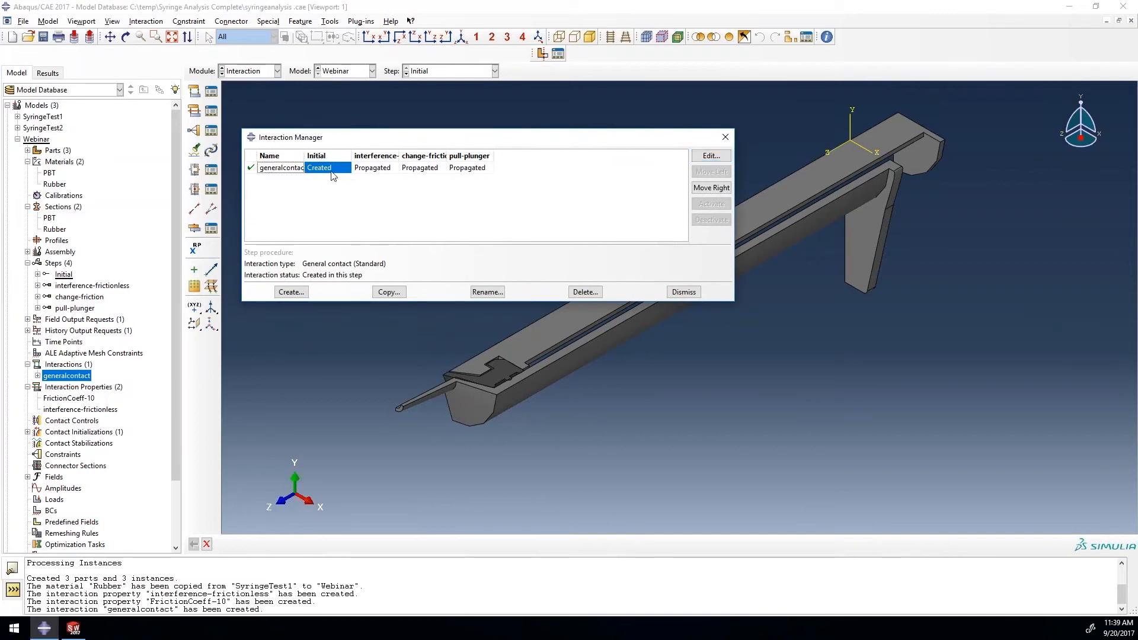
pyautogui.click(374, 168)
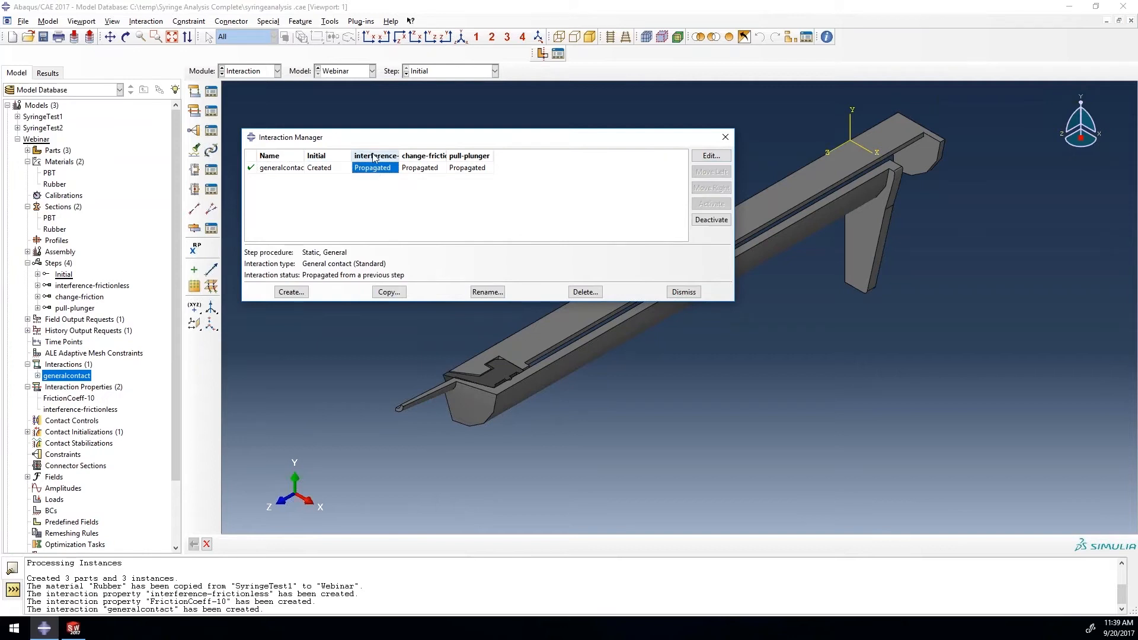
pyautogui.click(468, 169)
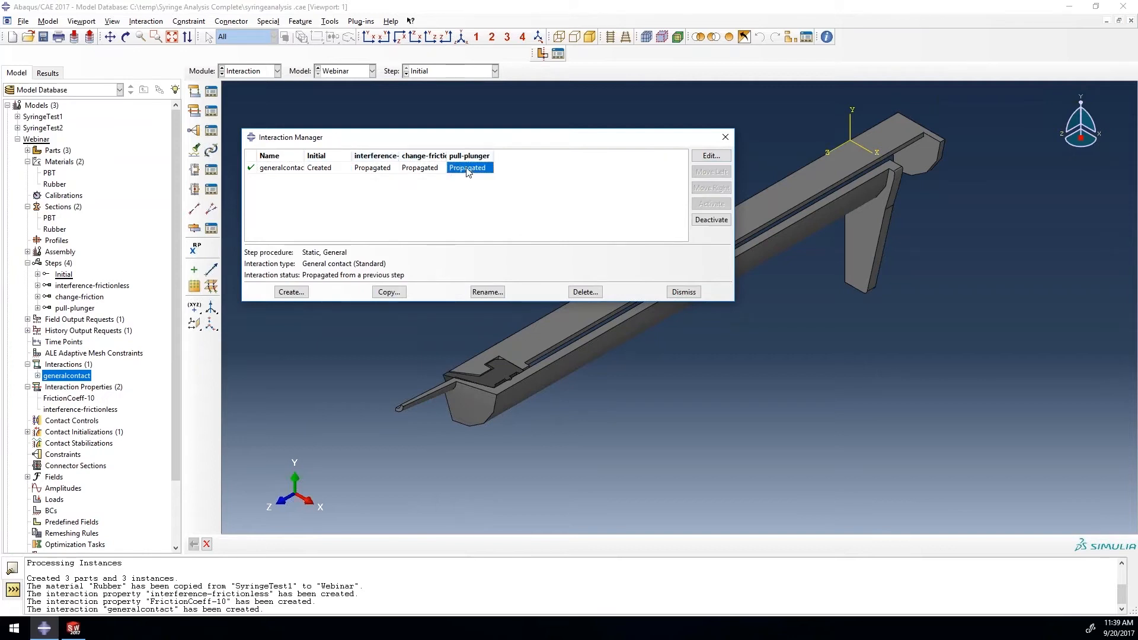
# Try deactivating generalcontact in the change-friction step, and reactivate it there.
pyautogui.click(421, 168)
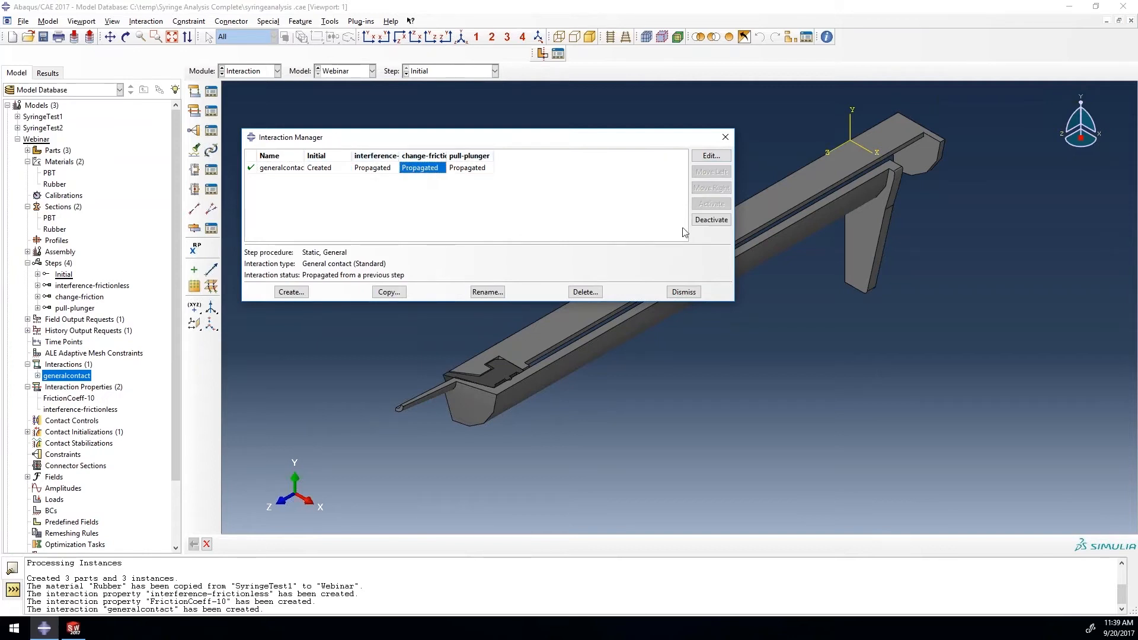
pyautogui.click(712, 222)
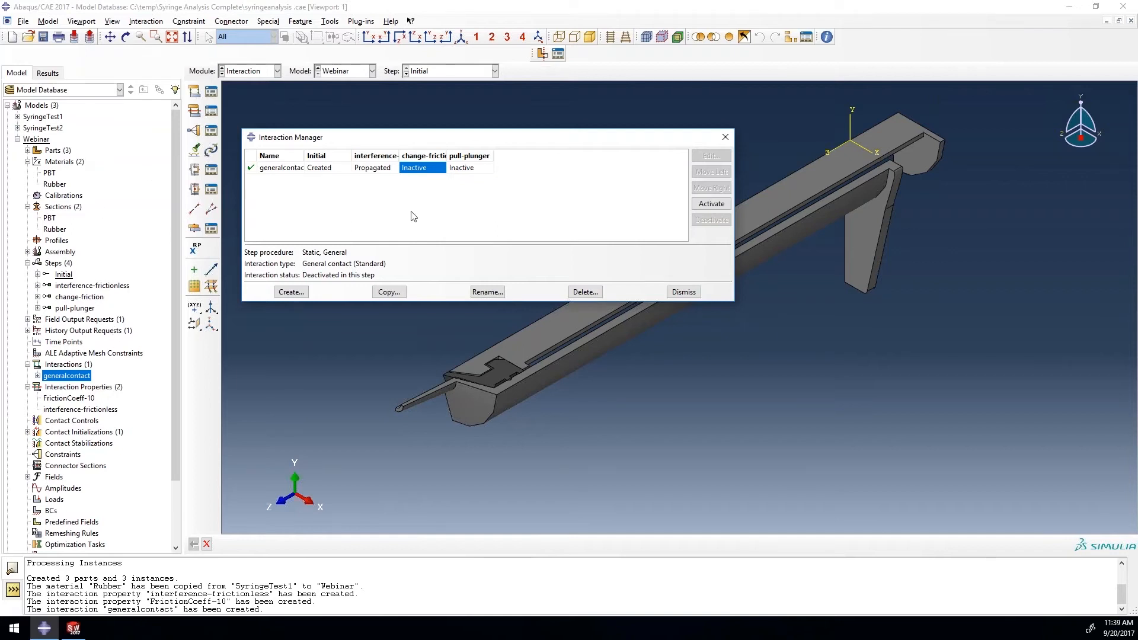
pyautogui.click(697, 205)
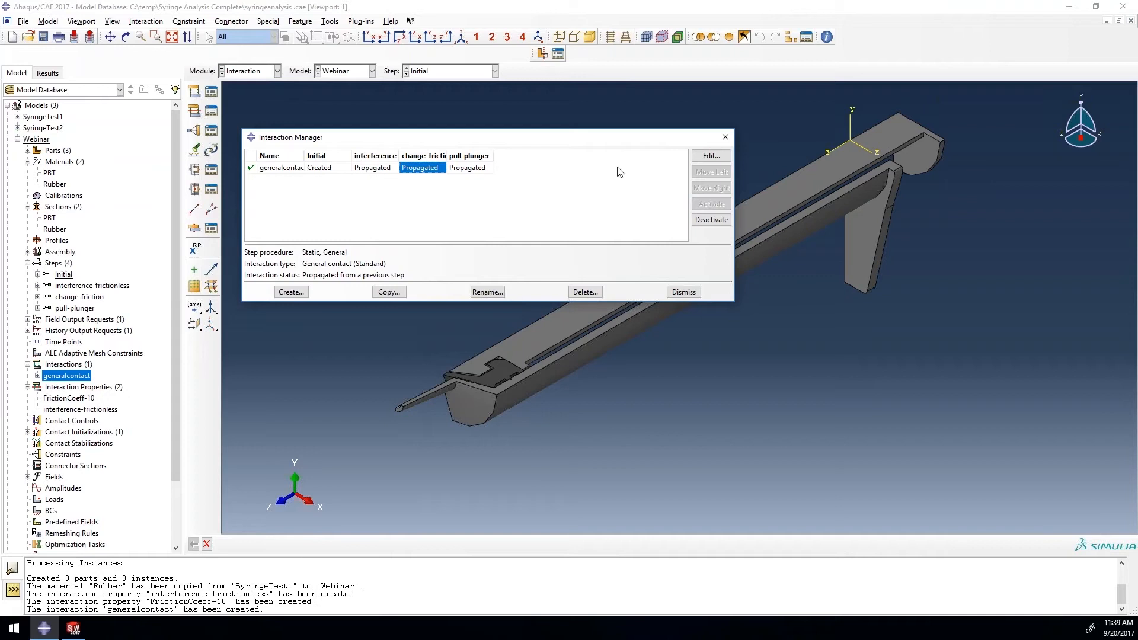
# Change the global property assignment of generalcontact to FrictionCoeff-10 in the change-friction step.
pyautogui.click(471, 171)
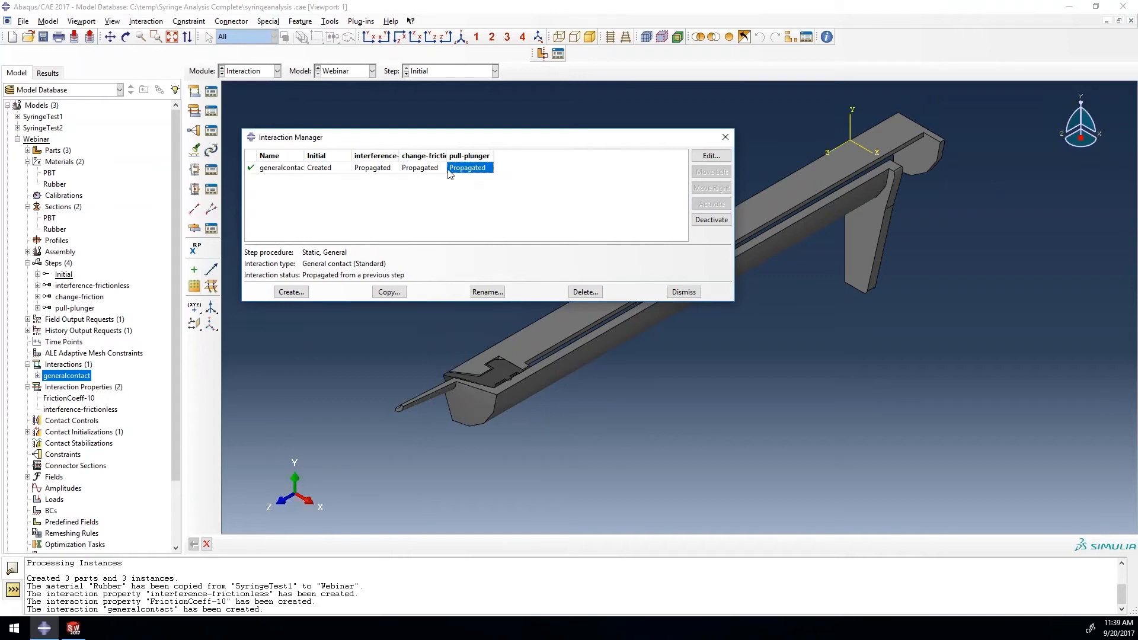
pyautogui.click(433, 170)
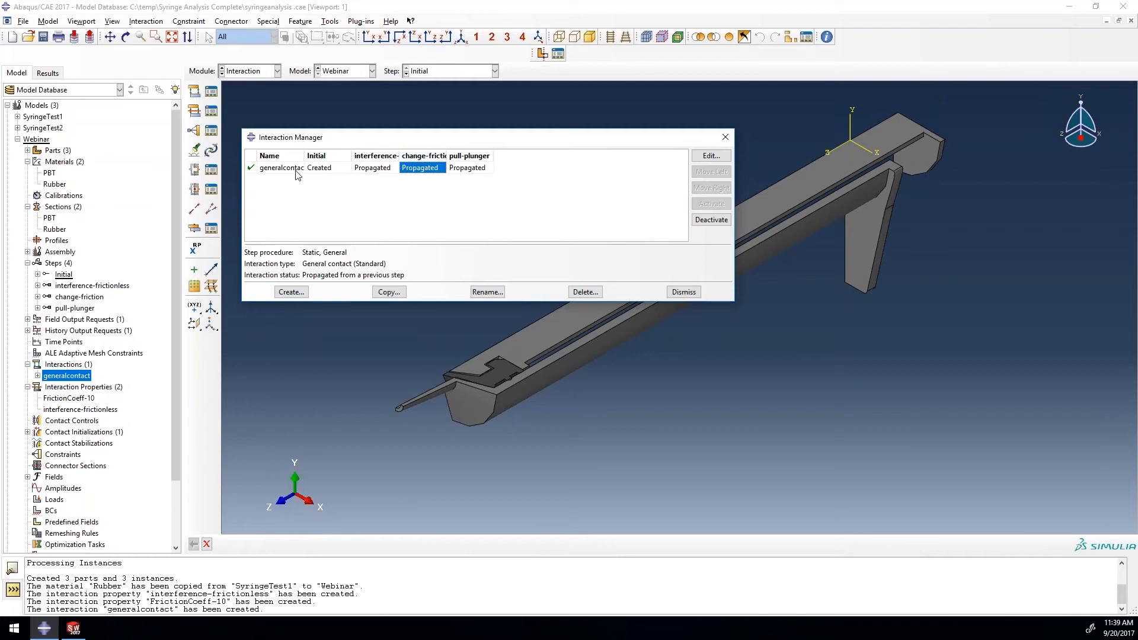
pyautogui.click(711, 155)
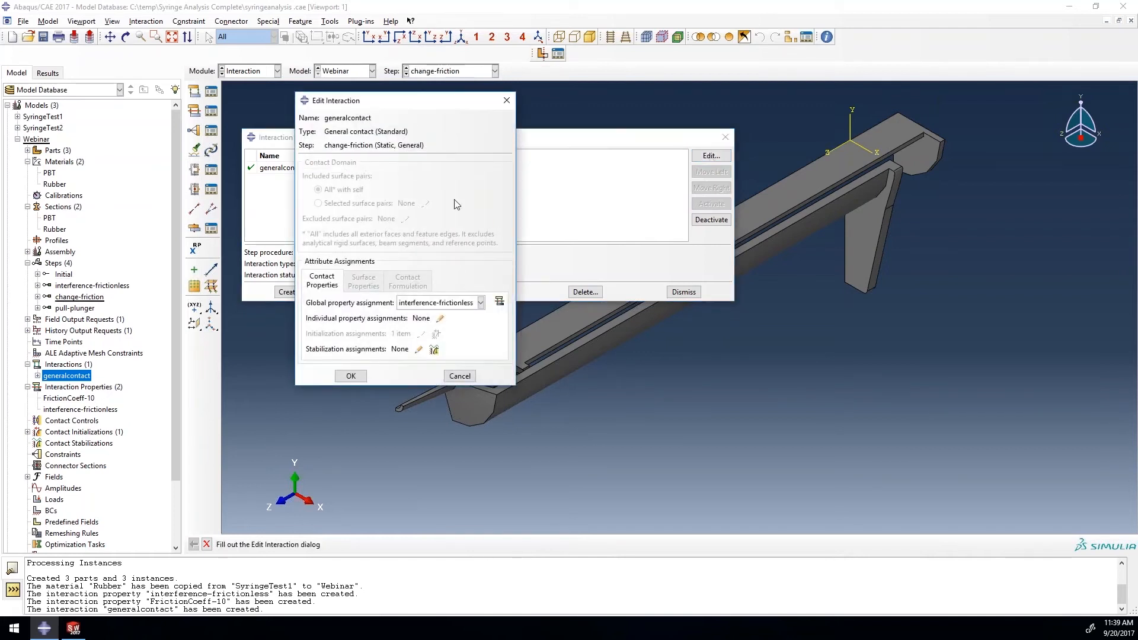
pyautogui.click(472, 304)
pyautogui.click(443, 317)
pyautogui.click(356, 375)
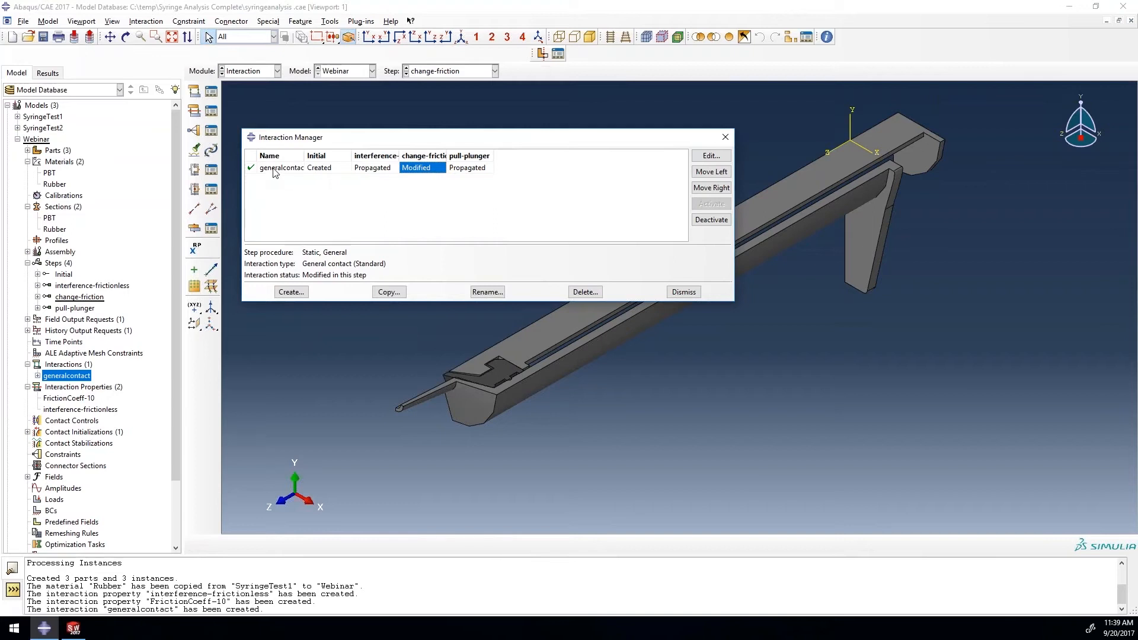
# Review the status of generalcontact in each step, check its global property in pull-plunger, and close the Interaction Manager.
pyautogui.click(332, 171)
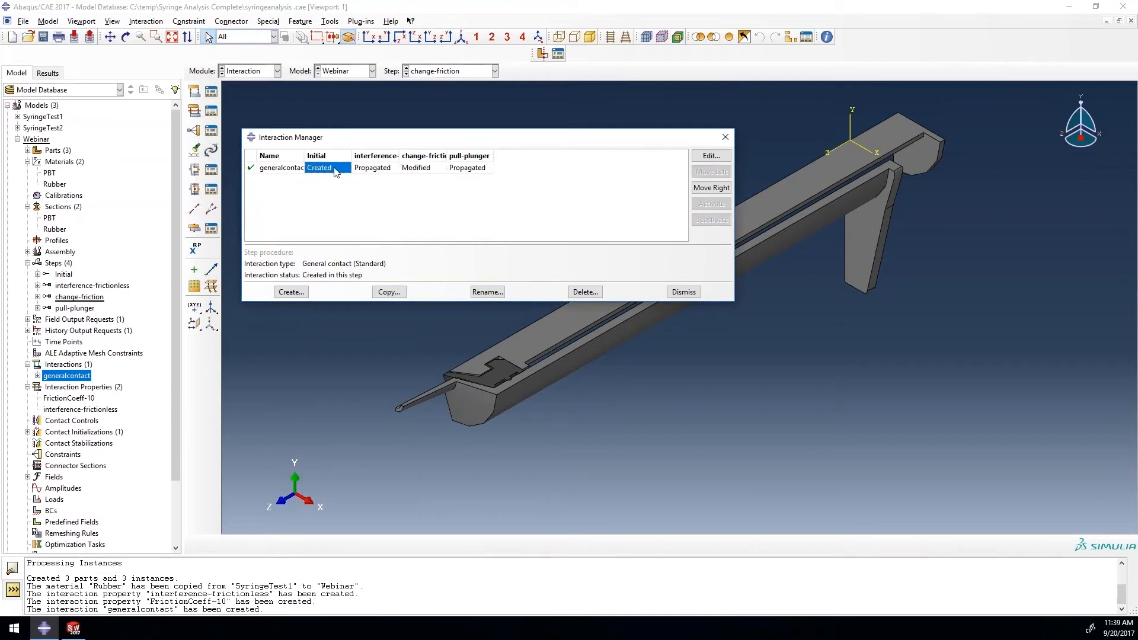
pyautogui.click(359, 171)
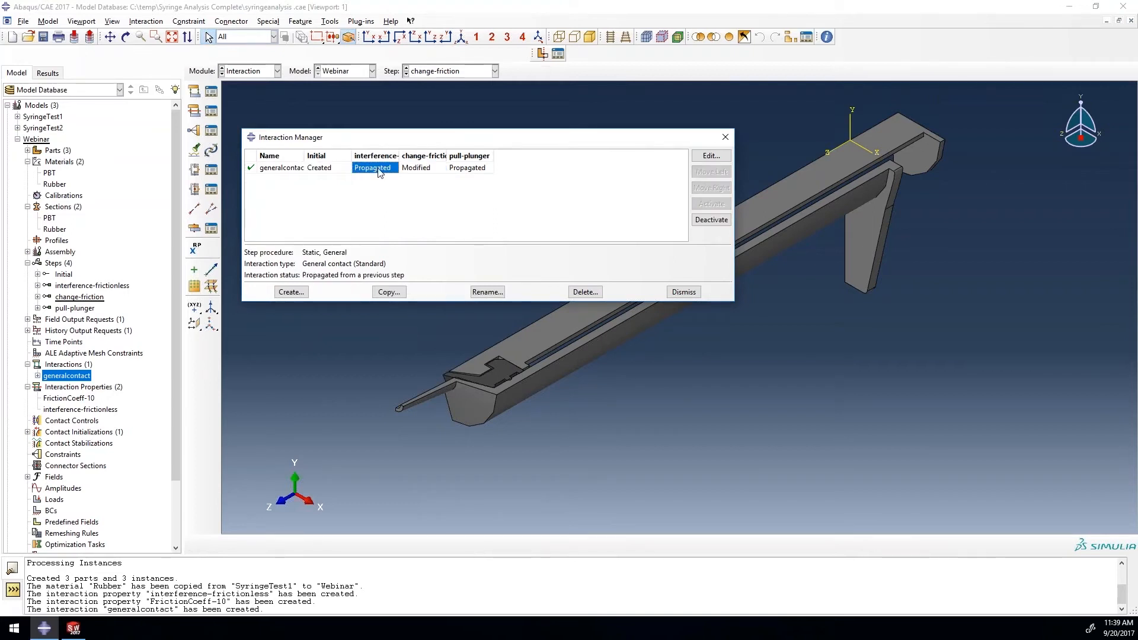
pyautogui.click(413, 172)
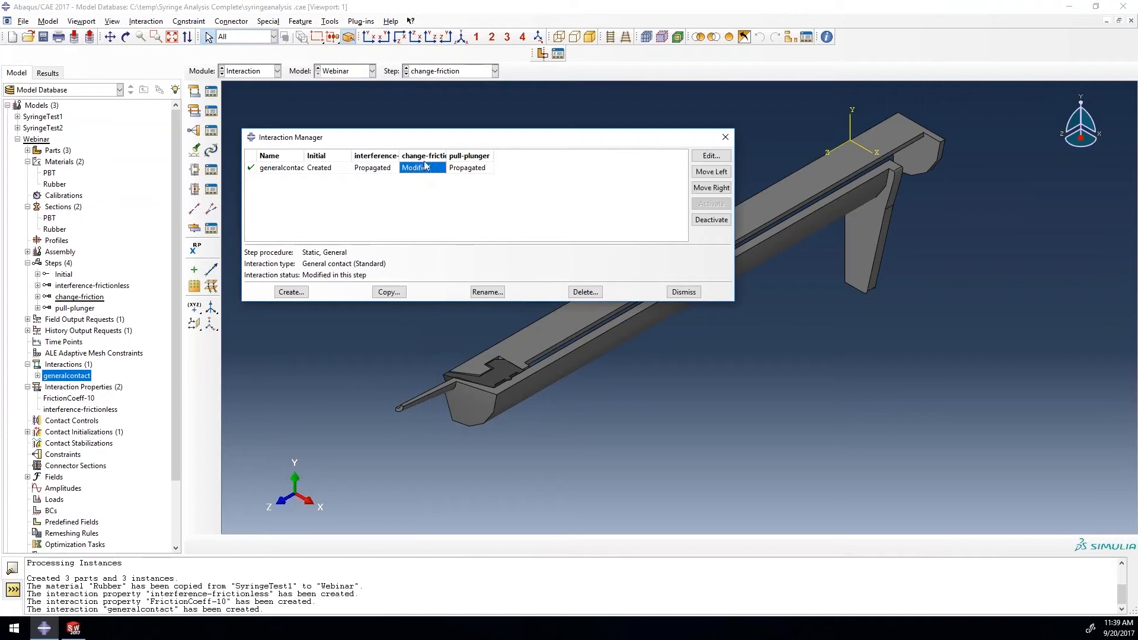
pyautogui.click(477, 169)
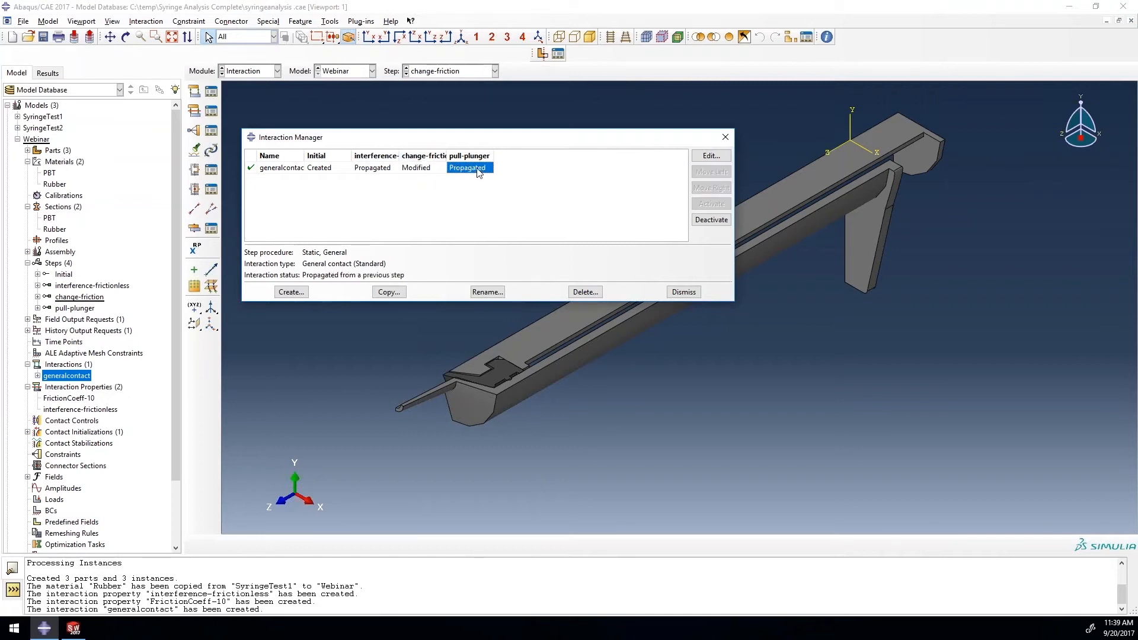
pyautogui.click(710, 156)
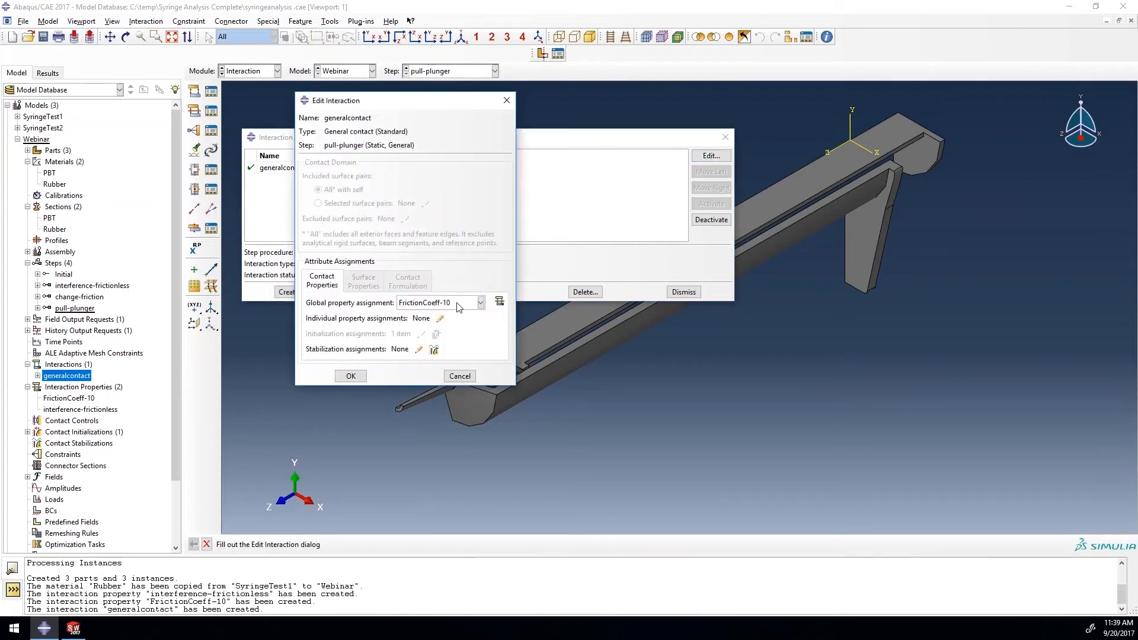
pyautogui.click(355, 377)
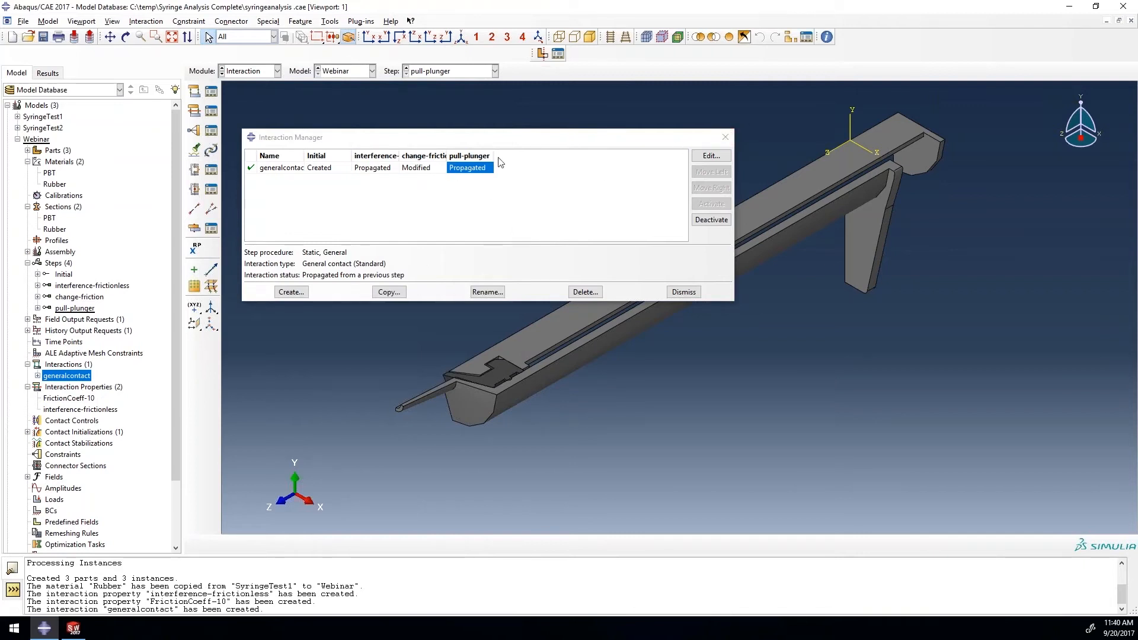
pyautogui.click(724, 137)
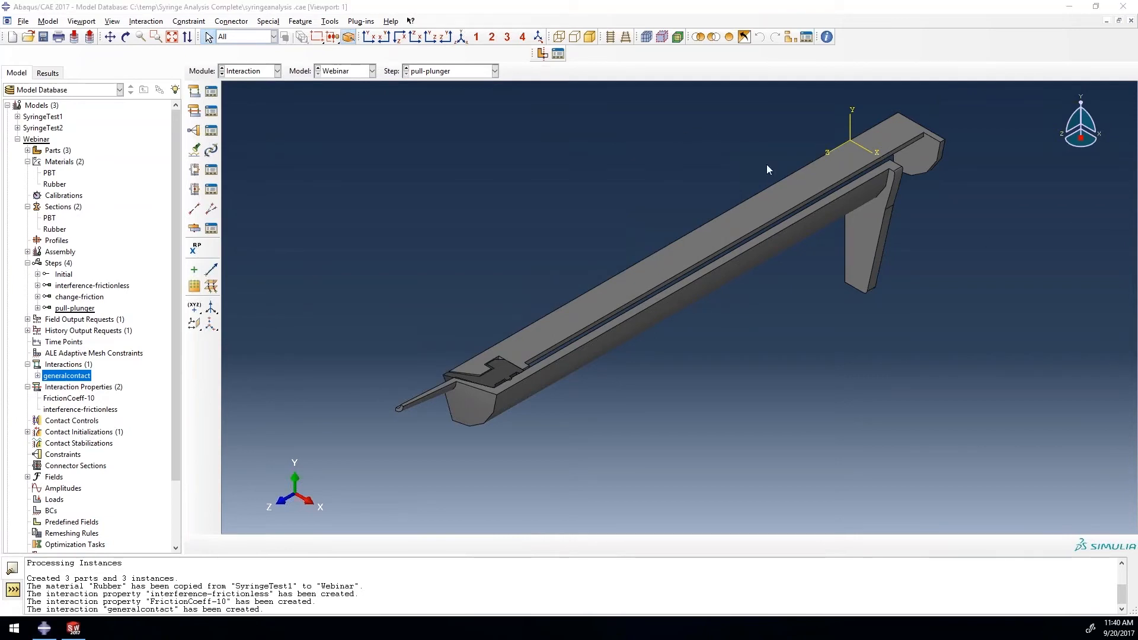
# In the Load module, start a Symmetry/Antisymmetry/Encastre boundary condition named Ysymmetry in the Initial step.
pyautogui.click(276, 71)
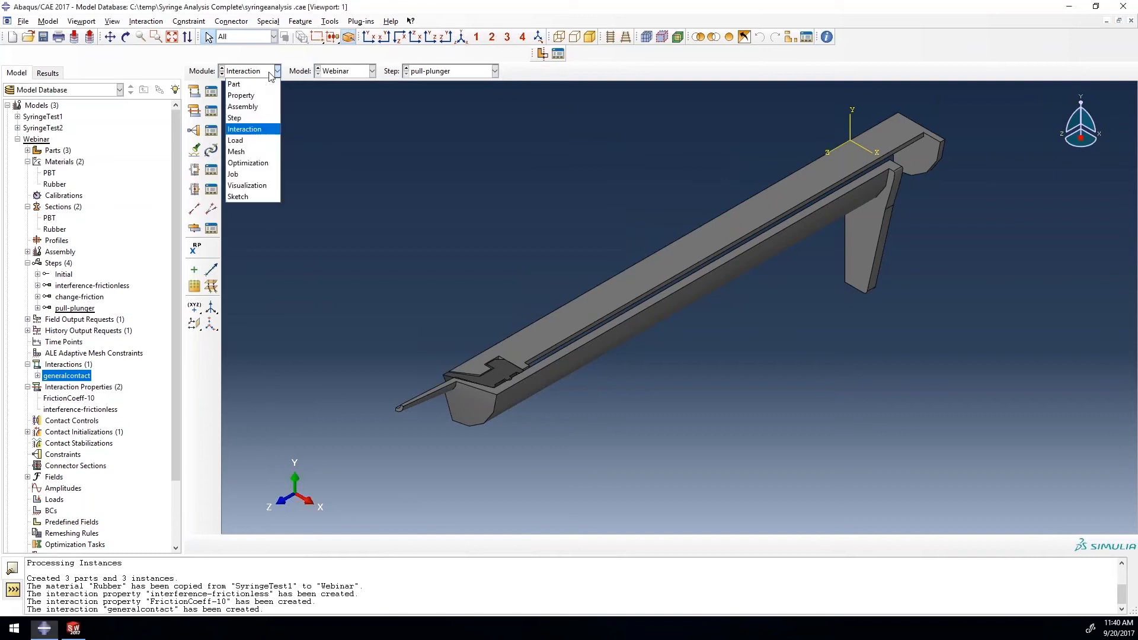
pyautogui.click(237, 141)
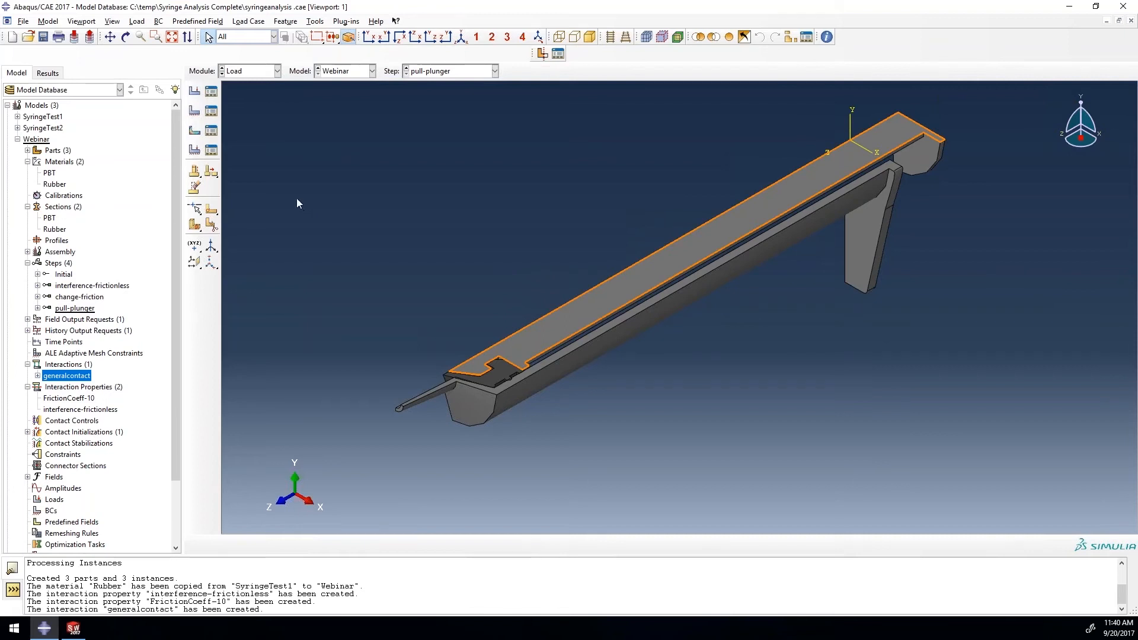
pyautogui.click(195, 112)
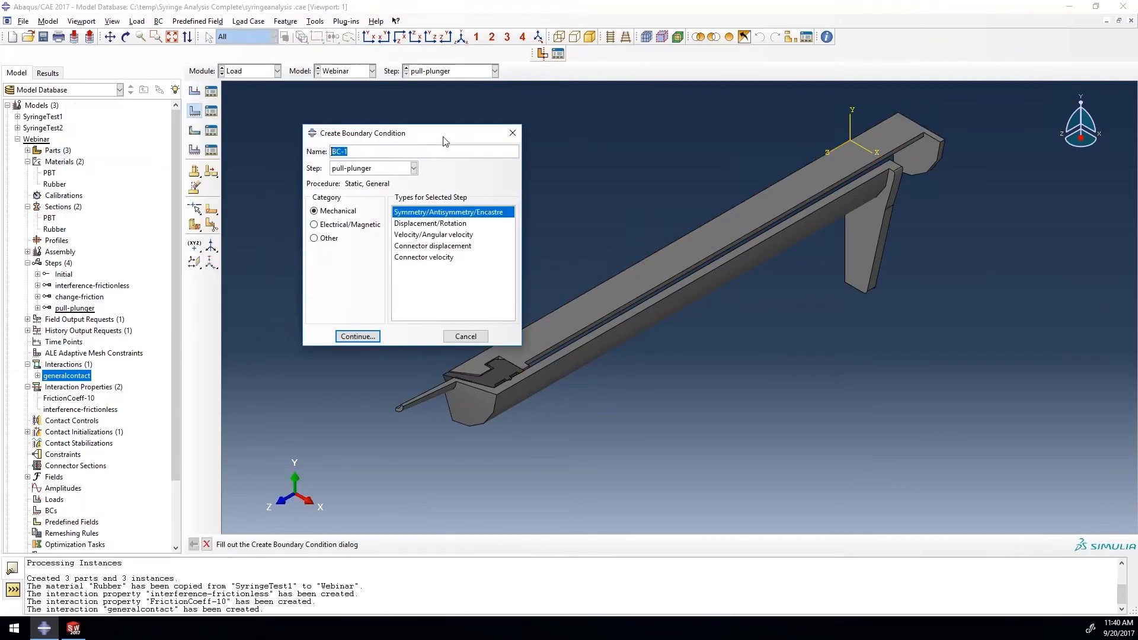
pyautogui.write('Ysymmetry')
pyautogui.click(351, 170)
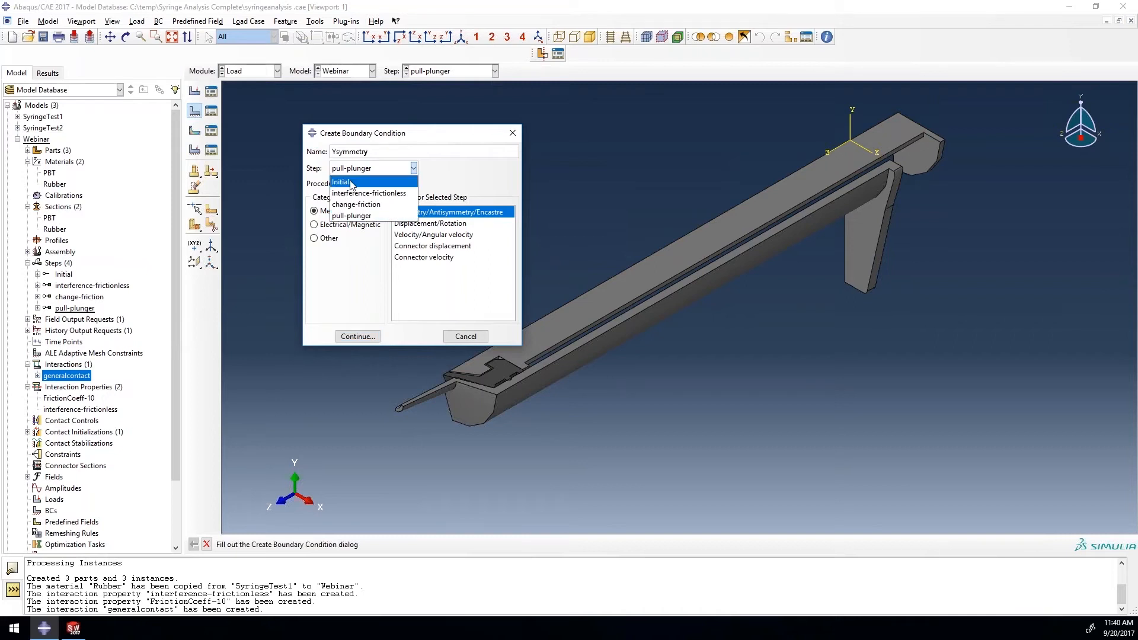
pyautogui.click(351, 183)
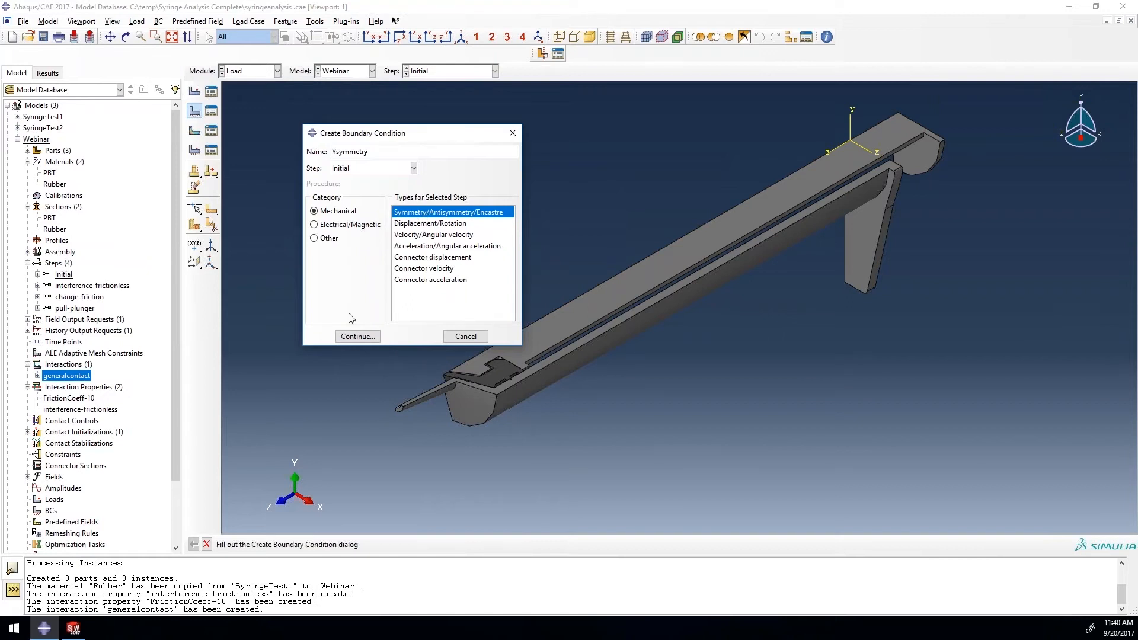
pyautogui.click(356, 336)
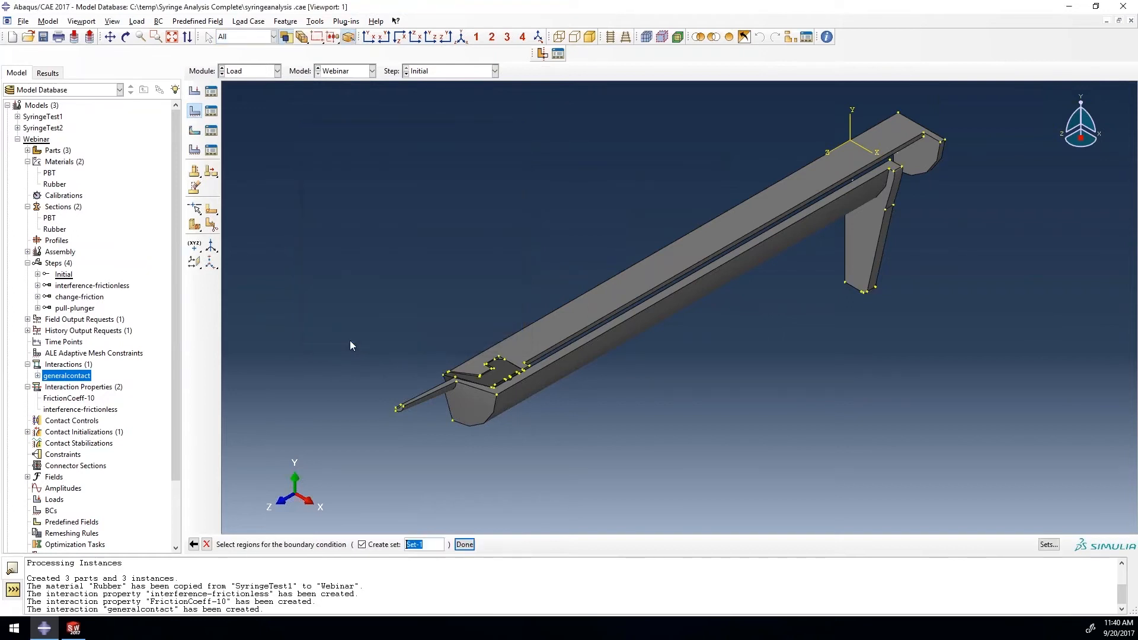
# Apply YSYMM to the plunger, stopper and barrel cut faces on the Y symmetry plane for the Ysymmetry boundary condition.
pyautogui.click(519, 344)
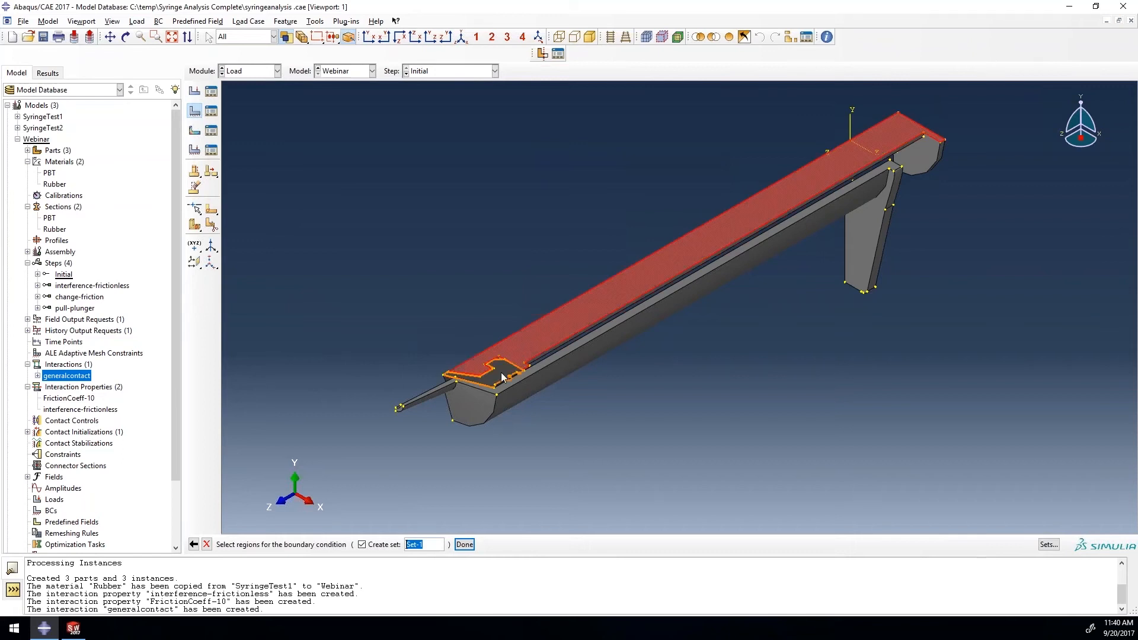
pyautogui.keyDown('shift'); pyautogui.click(497, 390); pyautogui.keyUp('shift')
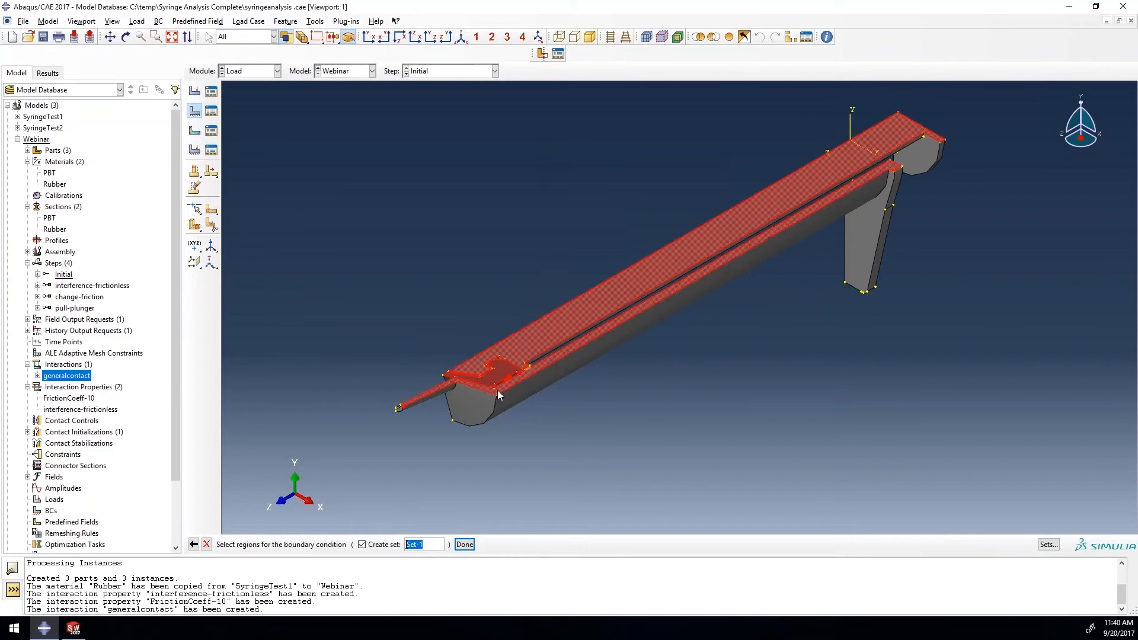
pyautogui.click(469, 544)
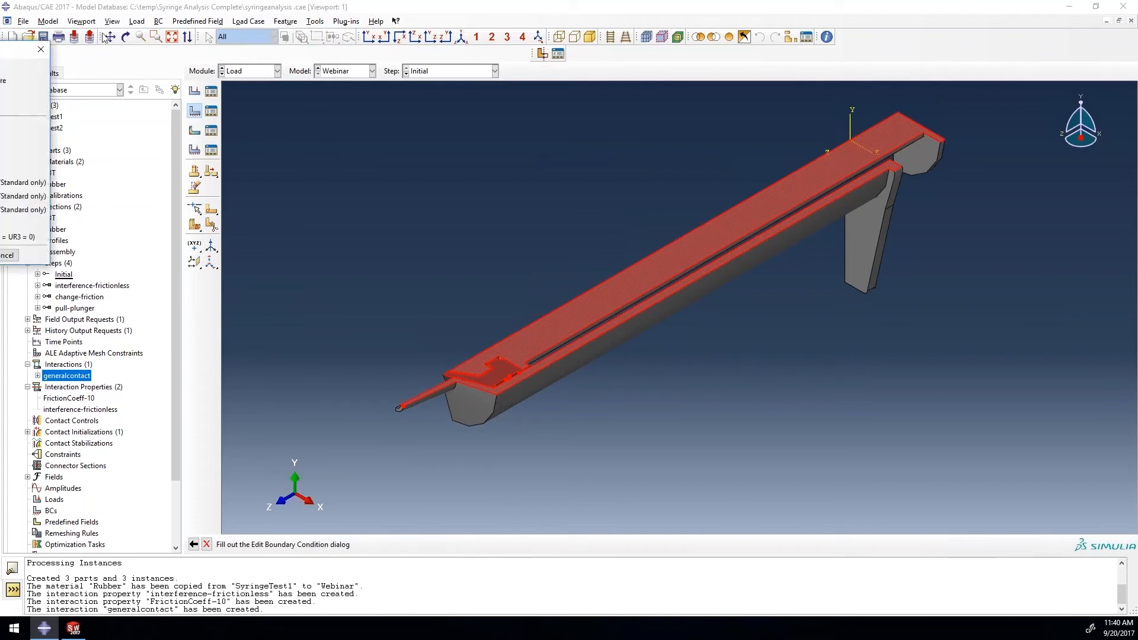
pyautogui.click(351, 187)
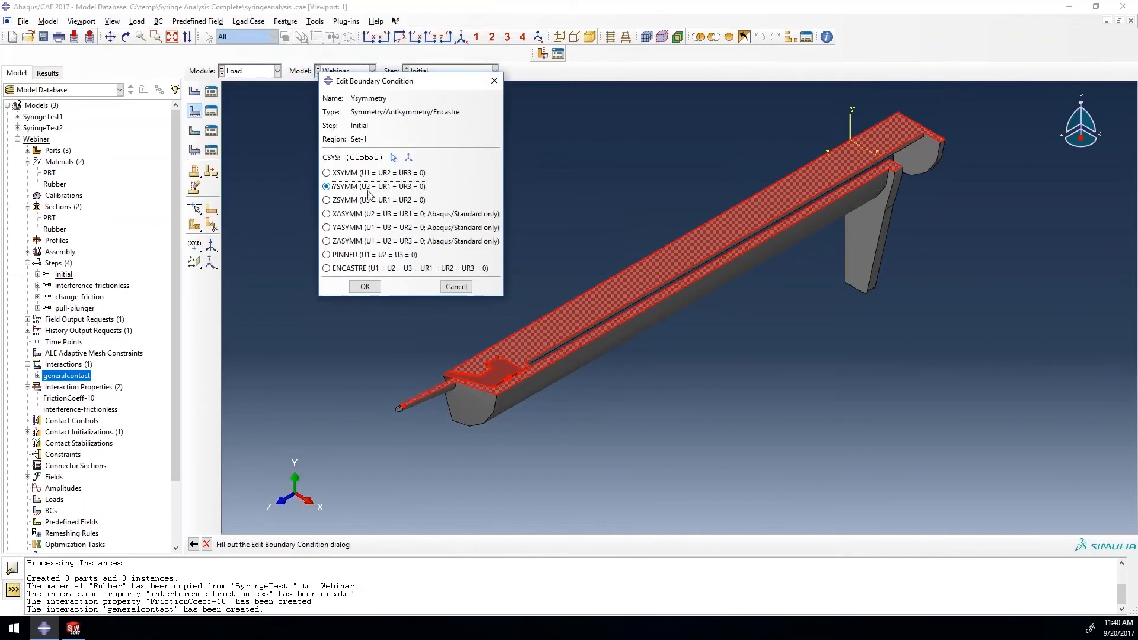
pyautogui.click(367, 286)
# Create a Symmetry/Antisymmetry/Encastre boundary condition named Xsymmetry in the Initial step, applying XSYMM to all cut faces on the X symmetry plane.
pyautogui.keyDown('ctrl'); pyautogui.keyDown('alt'); pyautogui.moveTo(756, 154); pyautogui.dragTo(450, 145); pyautogui.keyUp('alt'); pyautogui.keyUp('ctrl')
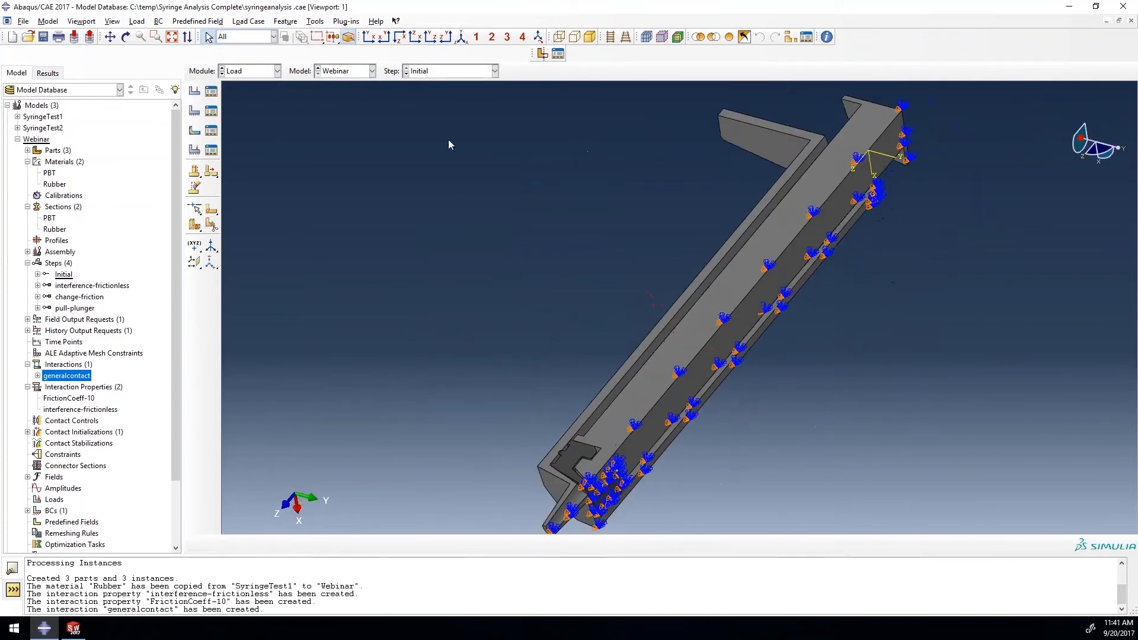
pyautogui.click(195, 111)
pyautogui.write('Xsymmetry')
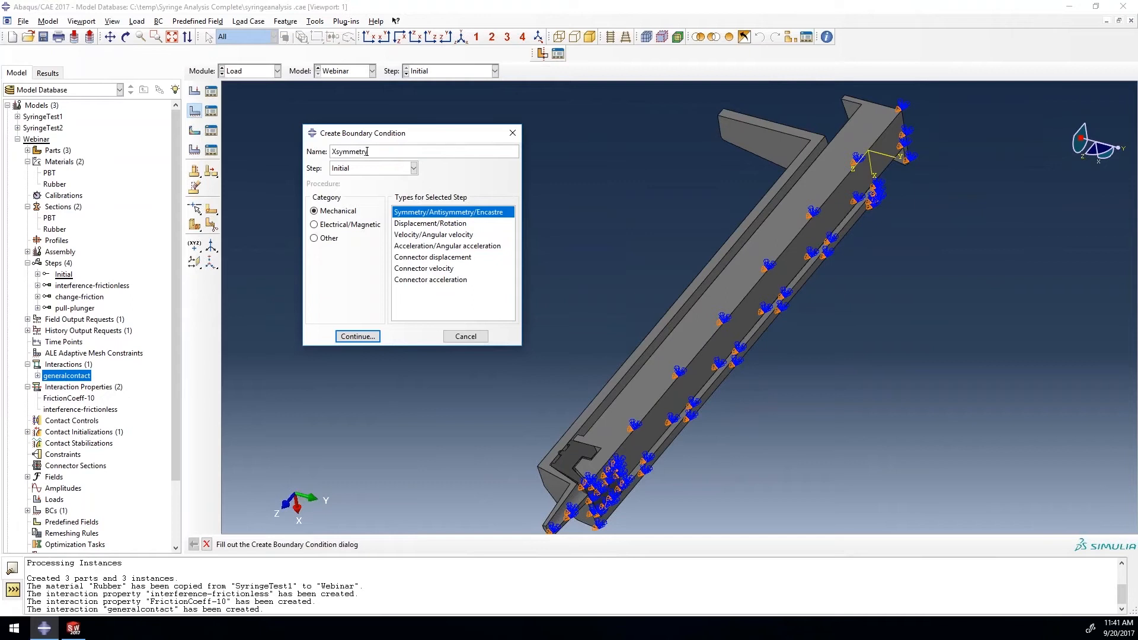
pyautogui.click(358, 336)
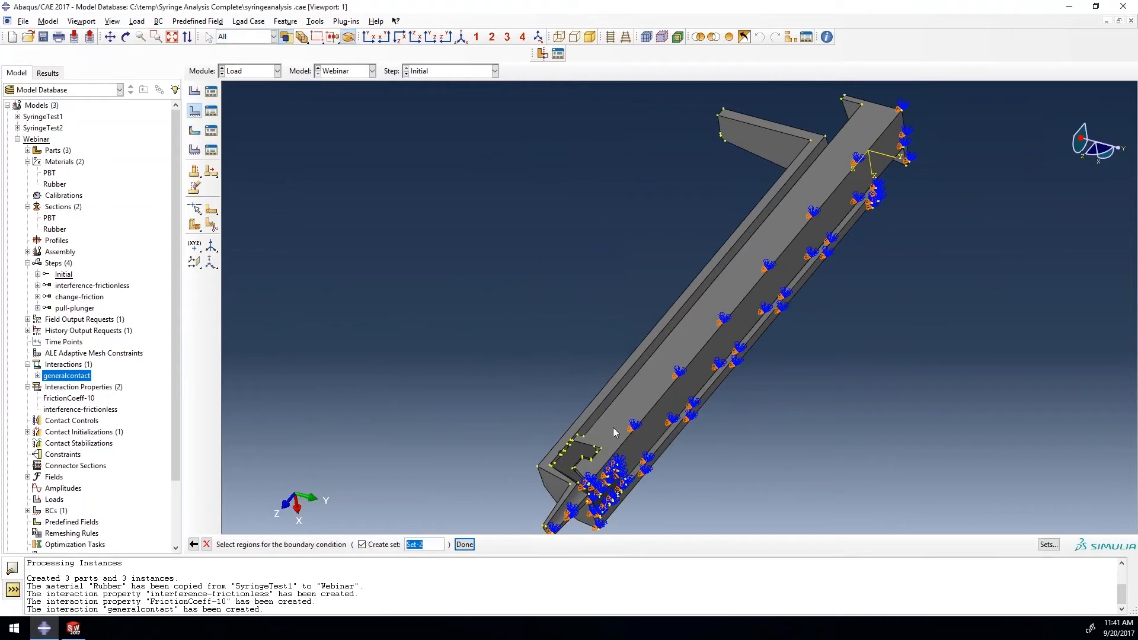
pyautogui.click(570, 461)
pyautogui.keyDown('shift'); pyautogui.click(553, 468); pyautogui.keyUp('shift')
pyautogui.click(465, 544)
pyautogui.click(356, 172)
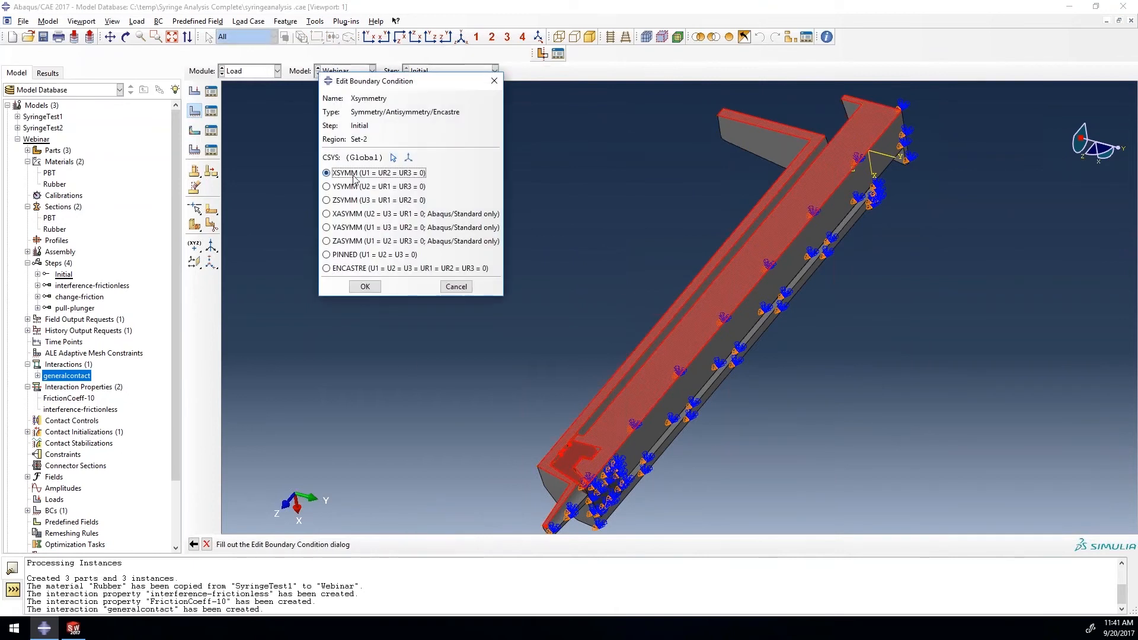
pyautogui.click(365, 287)
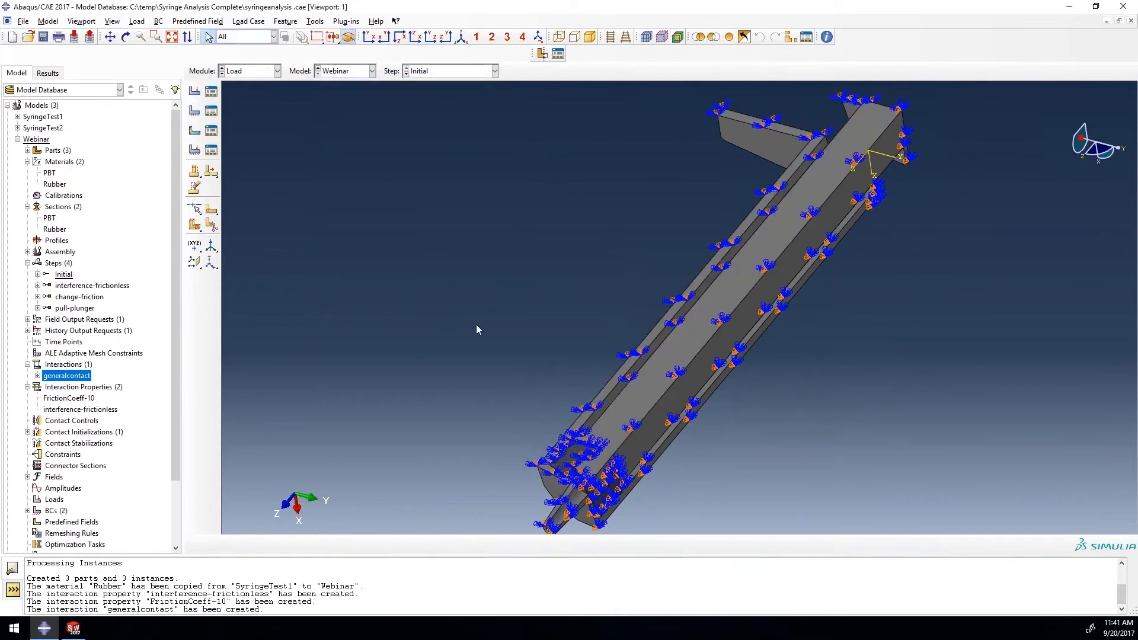
# Start a Displacement/Rotation boundary condition named fixture in the Initial step on the barrel's top flange face, naming the region set topbarrel.
pyautogui.keyDown('ctrl'); pyautogui.keyDown('alt'); pyautogui.moveTo(853, 184); pyautogui.dragTo(619, 299); pyautogui.keyUp('alt'); pyautogui.keyUp('ctrl')
pyautogui.keyDown('ctrl'); pyautogui.keyDown('alt'); pyautogui.moveTo(981, 336); pyautogui.dragTo(714, 390); pyautogui.keyUp('alt'); pyautogui.keyUp('ctrl')
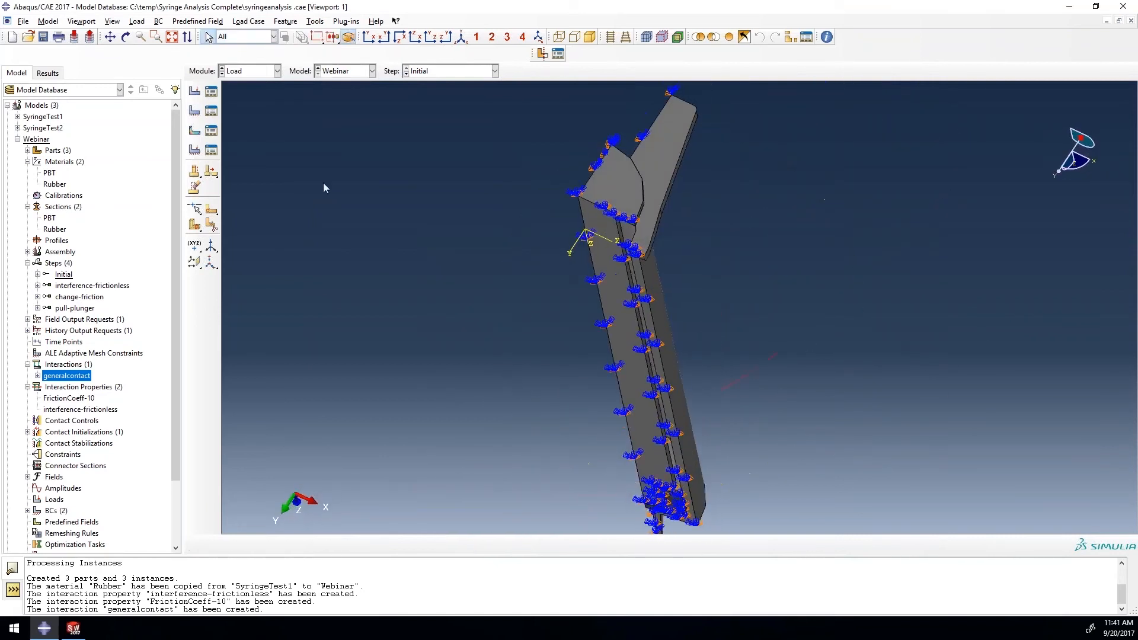
pyautogui.click(194, 110)
pyautogui.write('fixture')
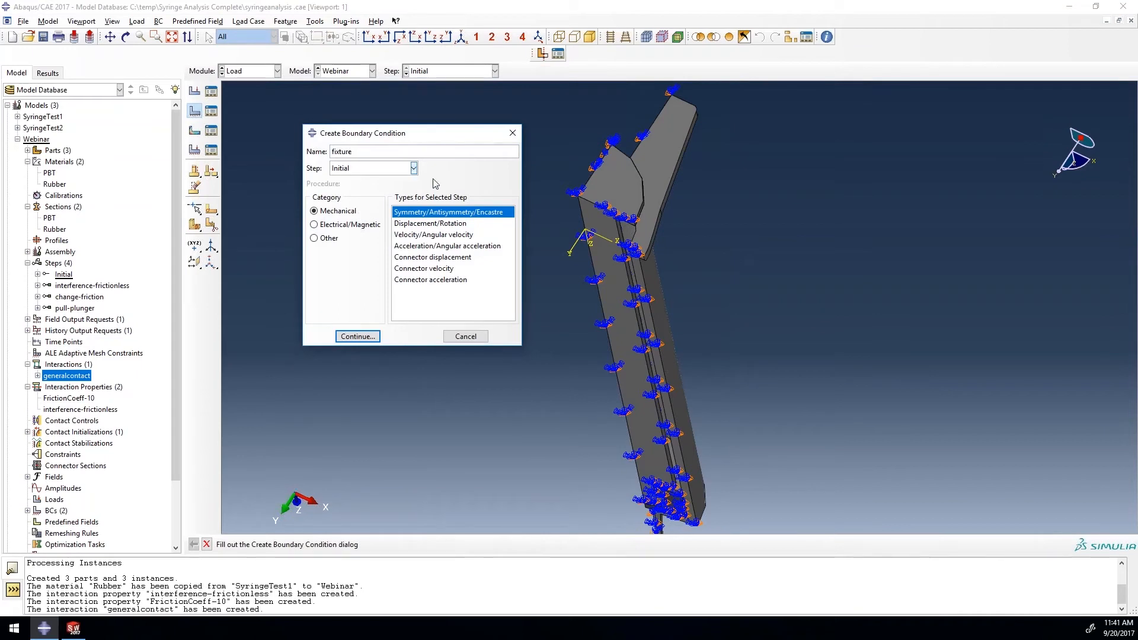
pyautogui.click(451, 224)
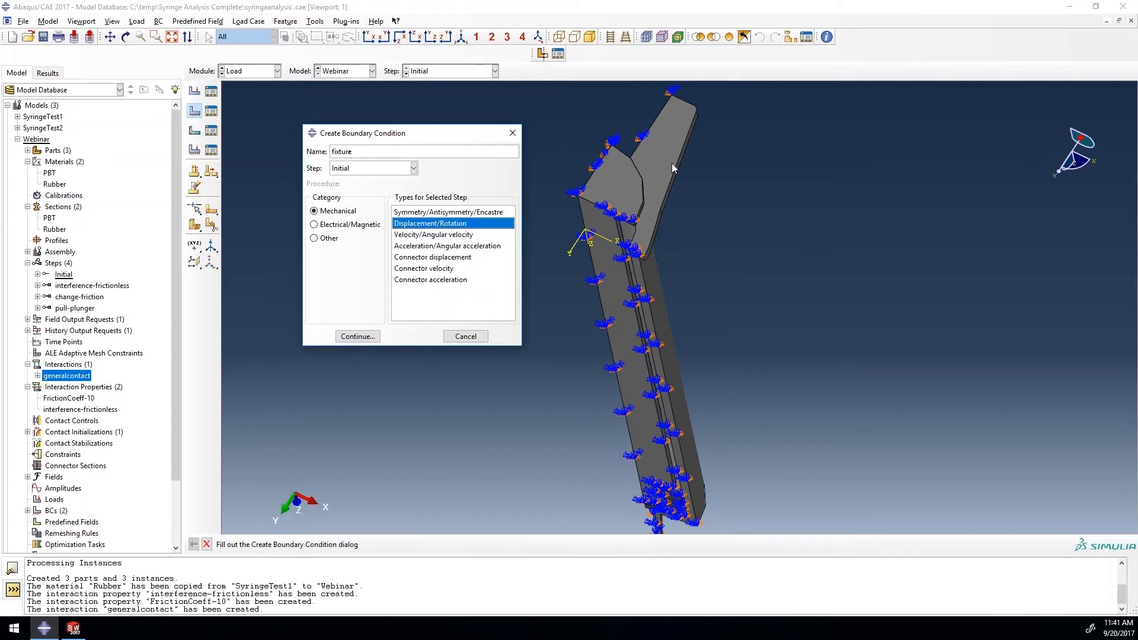
pyautogui.click(357, 337)
pyautogui.click(647, 202)
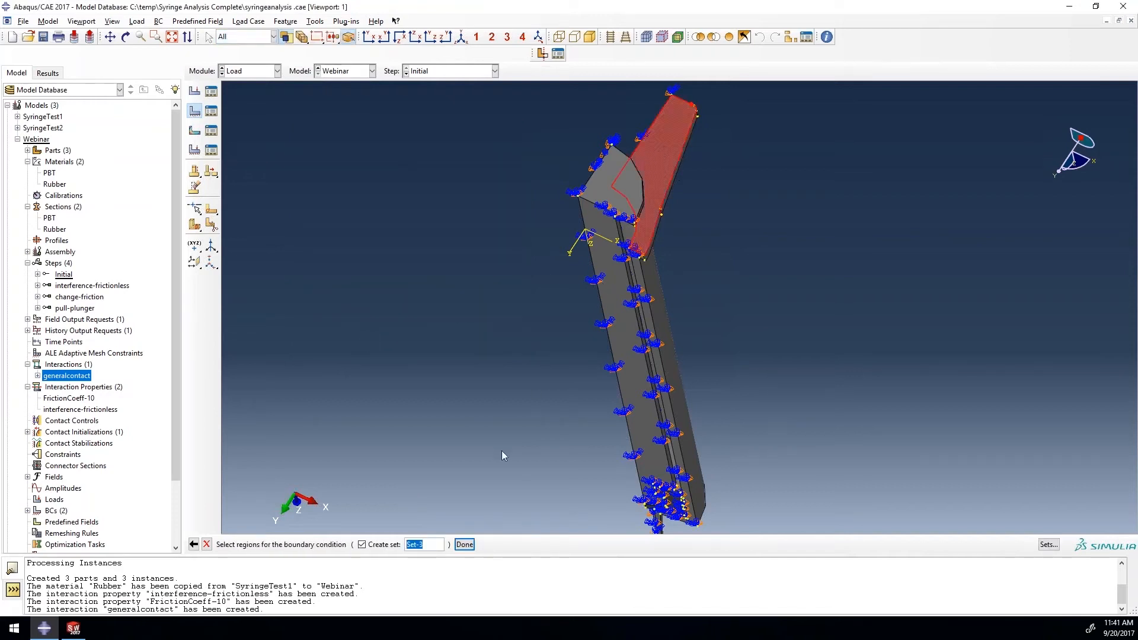
pyautogui.write('topbarrel')
pyautogui.click(465, 544)
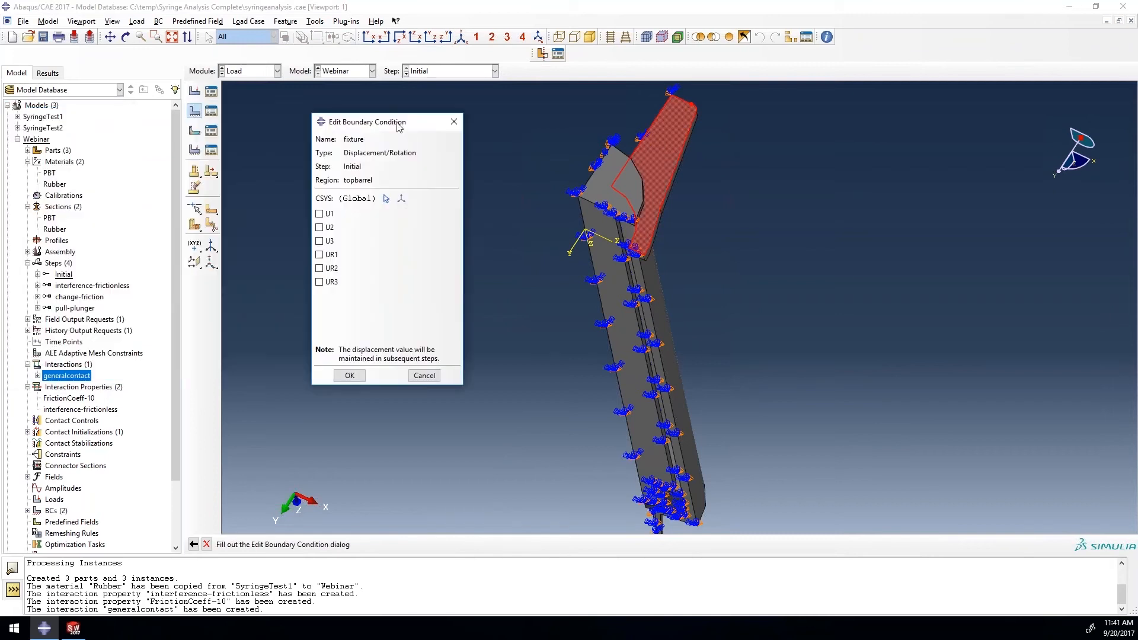
# Constrain U1, U2, U3, UR1, UR2 and UR3 for the fixture boundary condition.
pyautogui.click(326, 229)
pyautogui.click(326, 243)
pyautogui.click(326, 256)
pyautogui.click(327, 269)
pyautogui.click(328, 284)
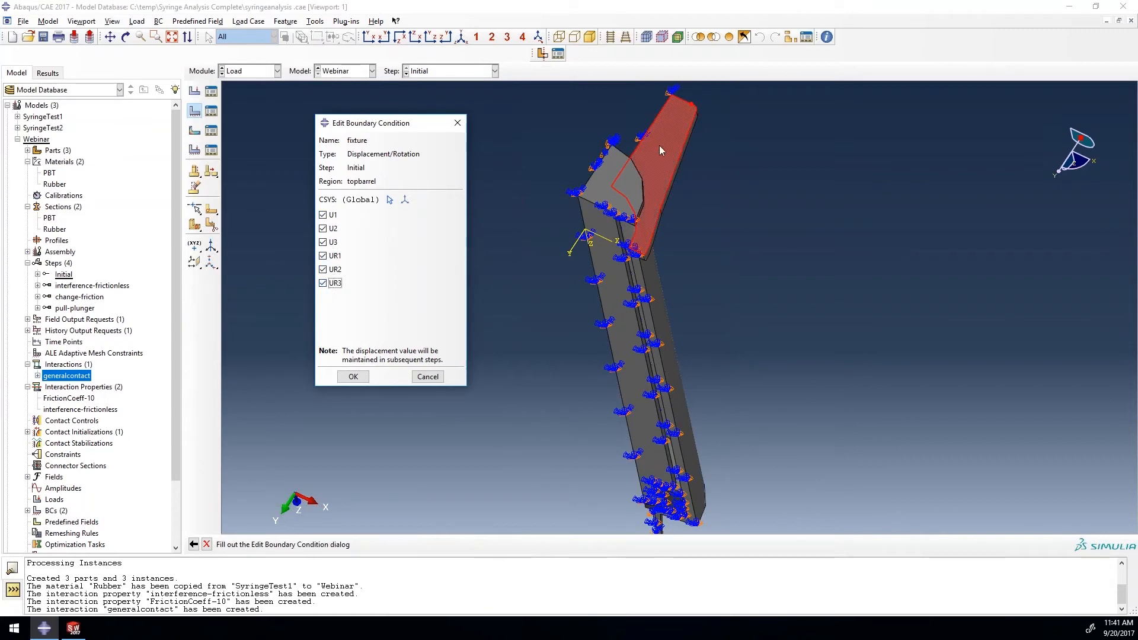
pyautogui.click(354, 377)
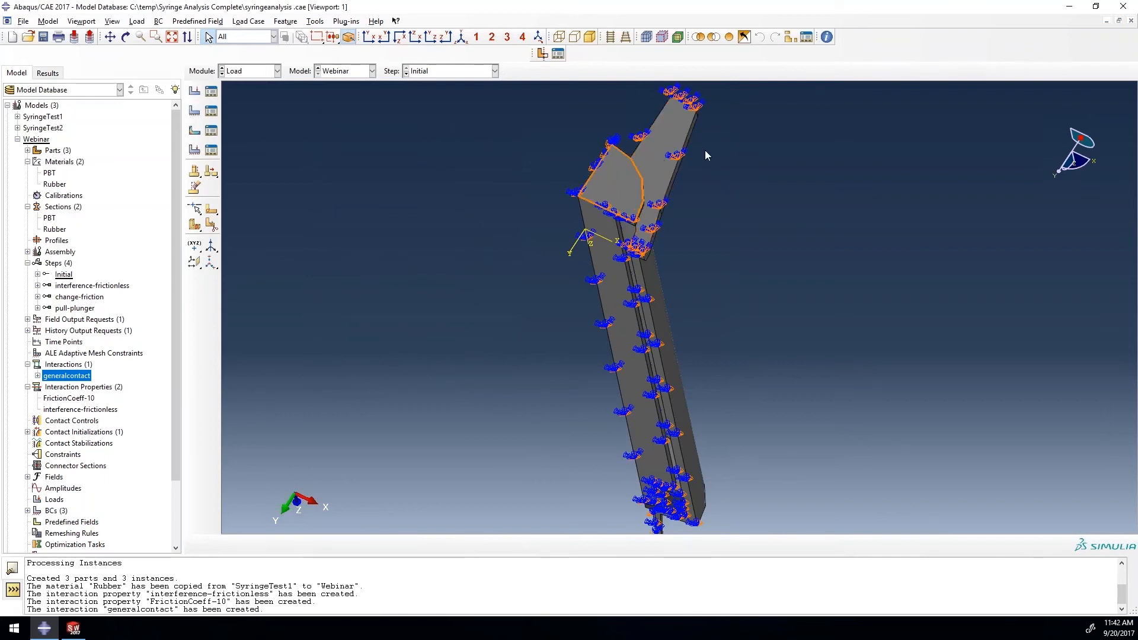
# Review the fixture boundary condition's values in the interference-frictionless step, and close the Boundary Condition Manager.
pyautogui.keyDown('ctrl'); pyautogui.keyDown('alt'); pyautogui.moveTo(499, 258); pyautogui.dragTo(561, 252); pyautogui.keyUp('alt'); pyautogui.keyUp('ctrl')
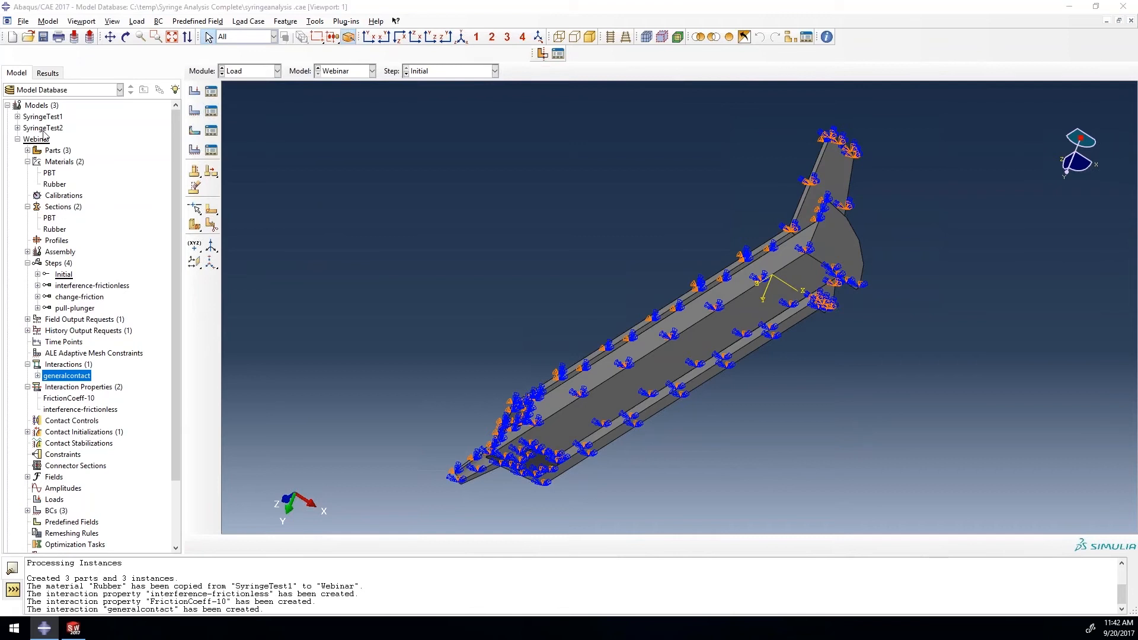
pyautogui.click(211, 111)
pyautogui.moveTo(571, 138); pyautogui.dragTo(657, 147)
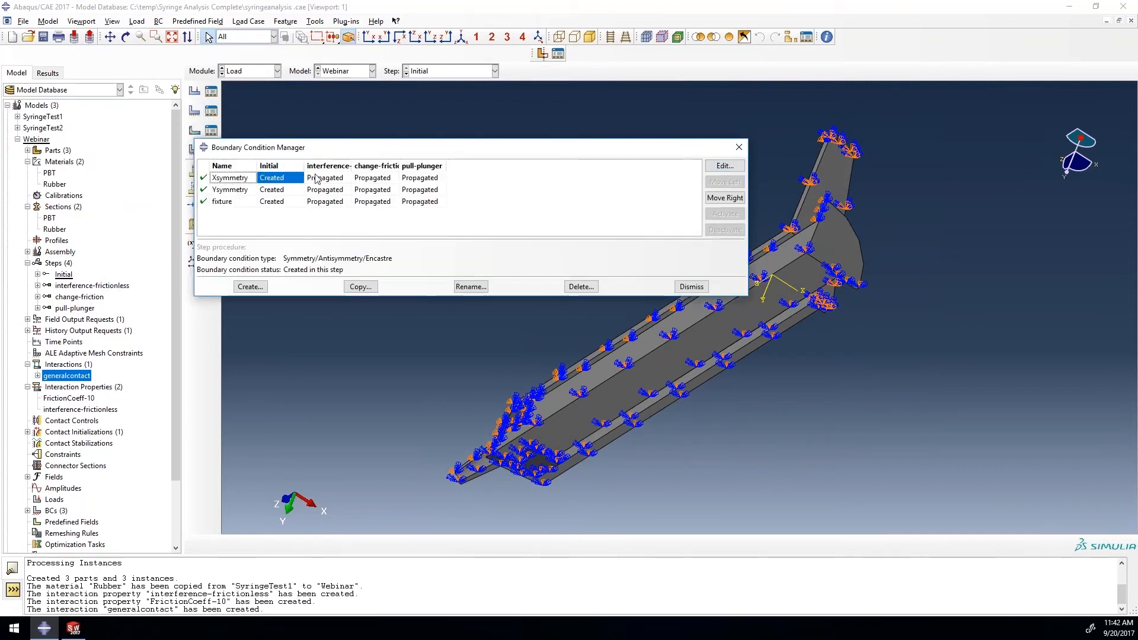
pyautogui.click(335, 203)
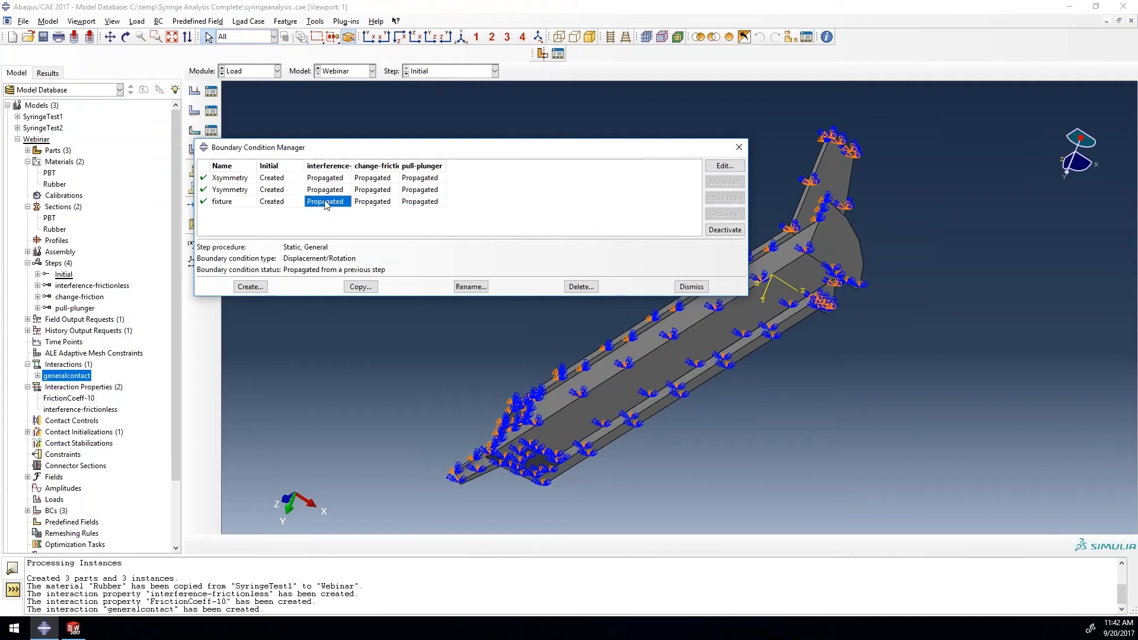
pyautogui.click(720, 166)
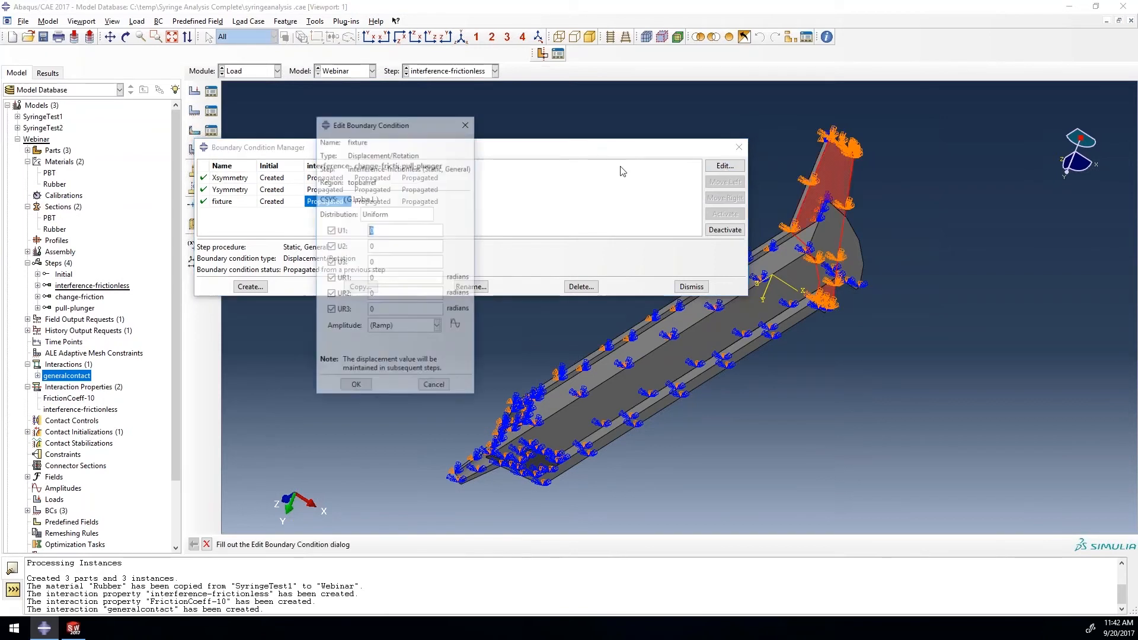
pyautogui.moveTo(431, 129); pyautogui.dragTo(537, 101)
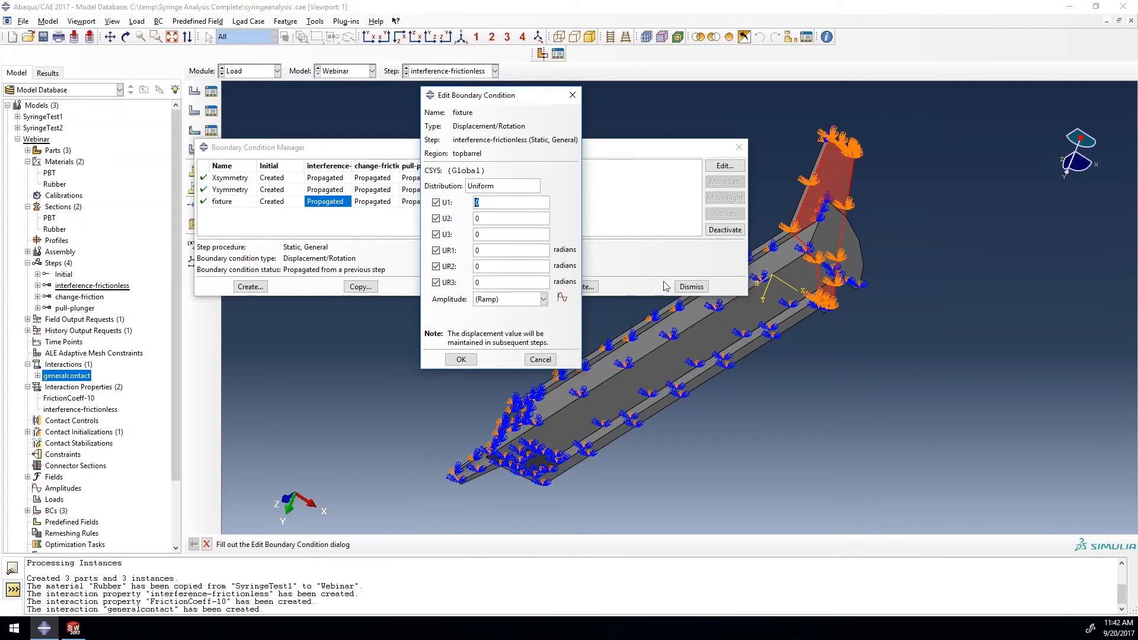
pyautogui.click(461, 360)
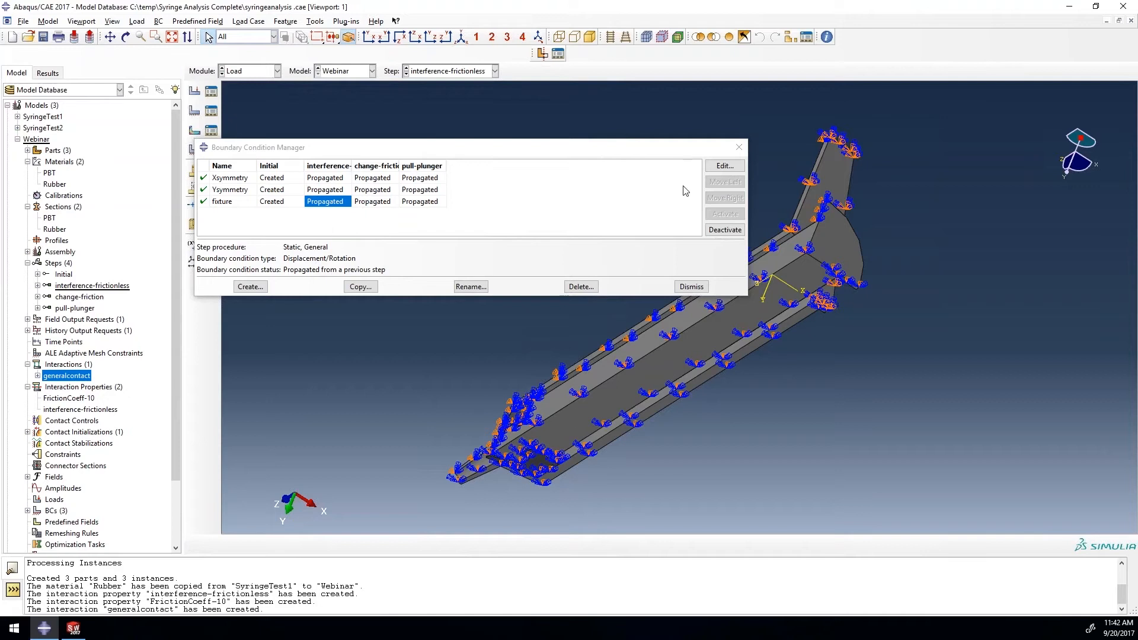
pyautogui.click(738, 148)
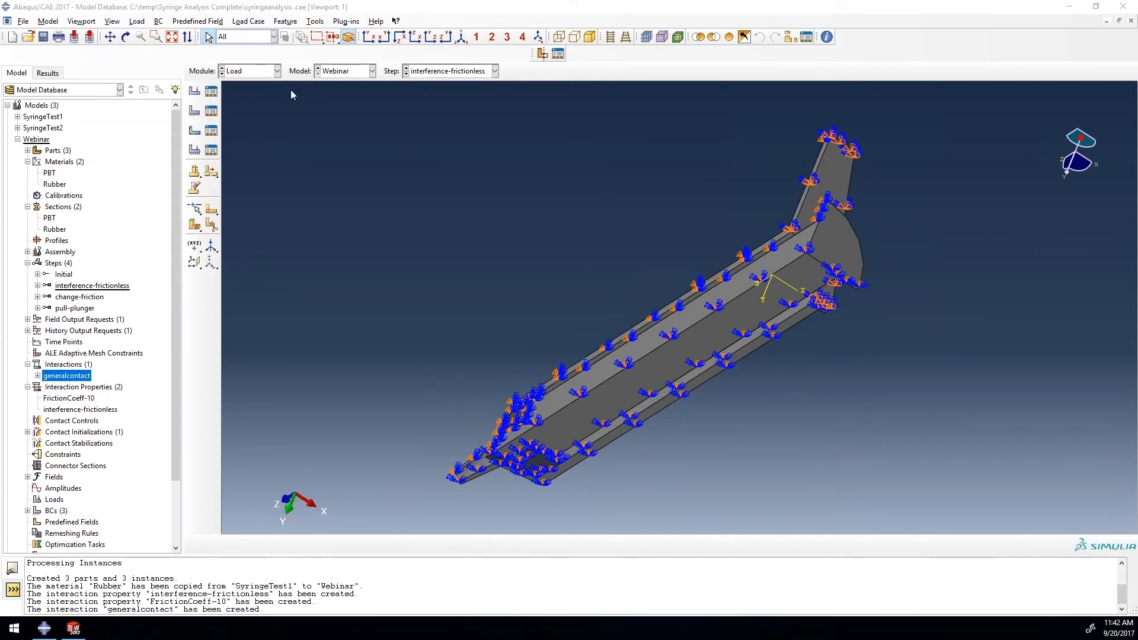
# In the Assembly module, create a reference point at the vertex where the plunger shaft's central edge meets its end flange.
pyautogui.click(277, 71)
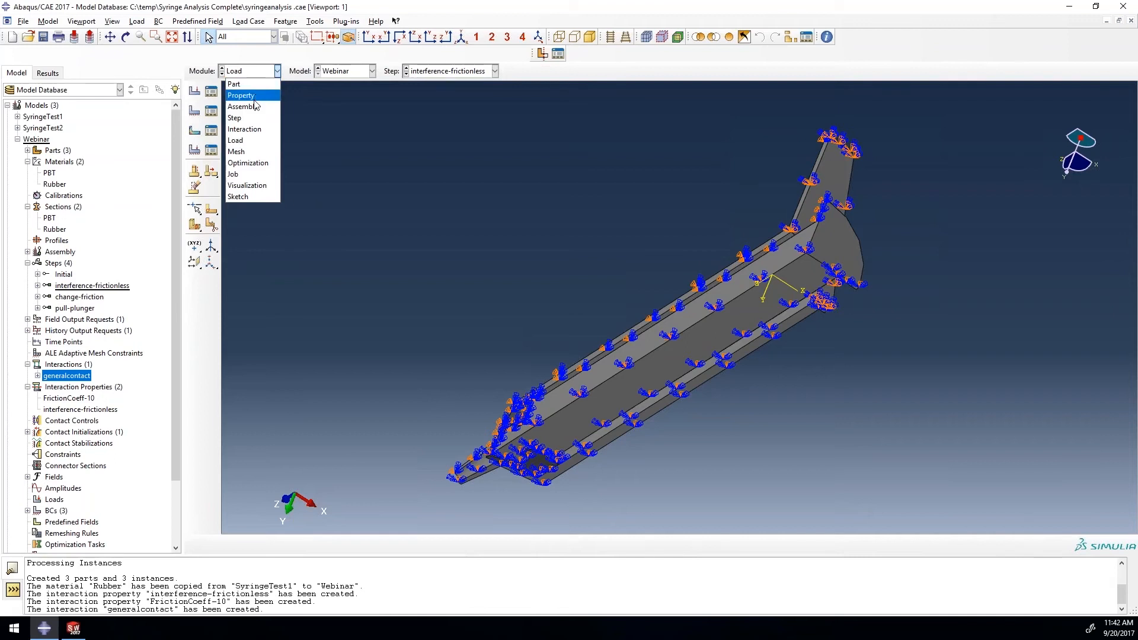
pyautogui.click(255, 107)
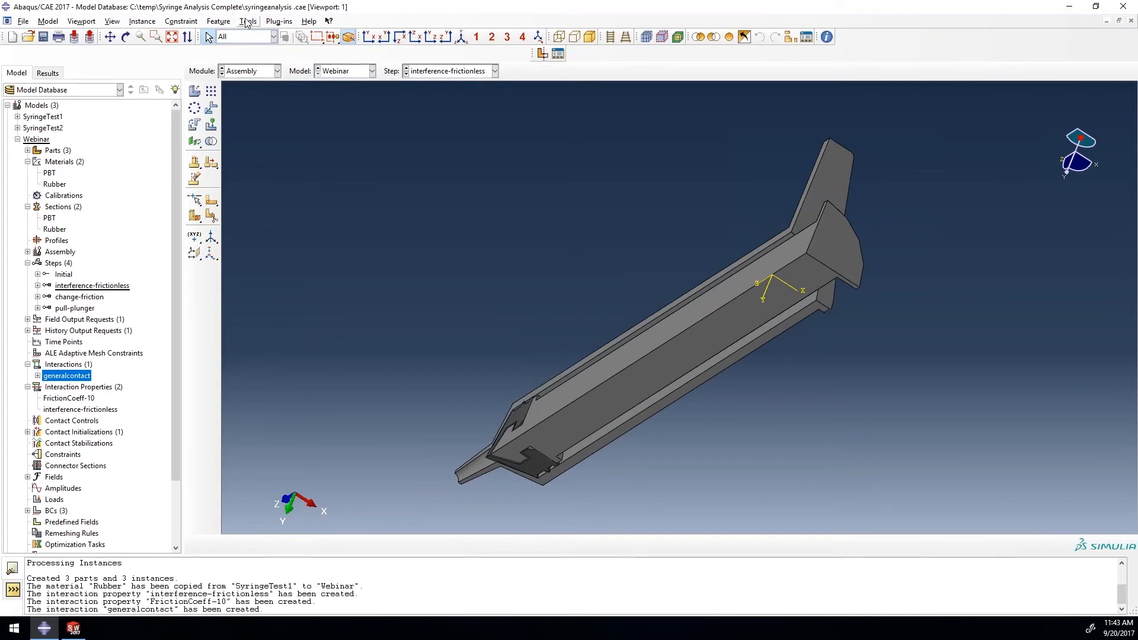
pyautogui.click(247, 21)
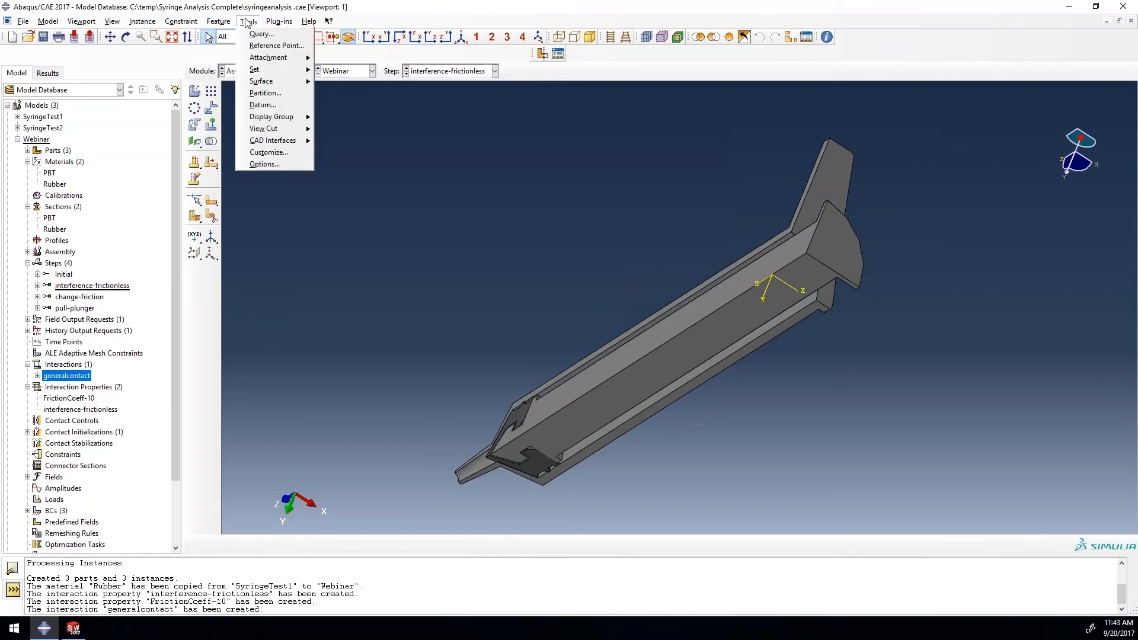
pyautogui.click(267, 43)
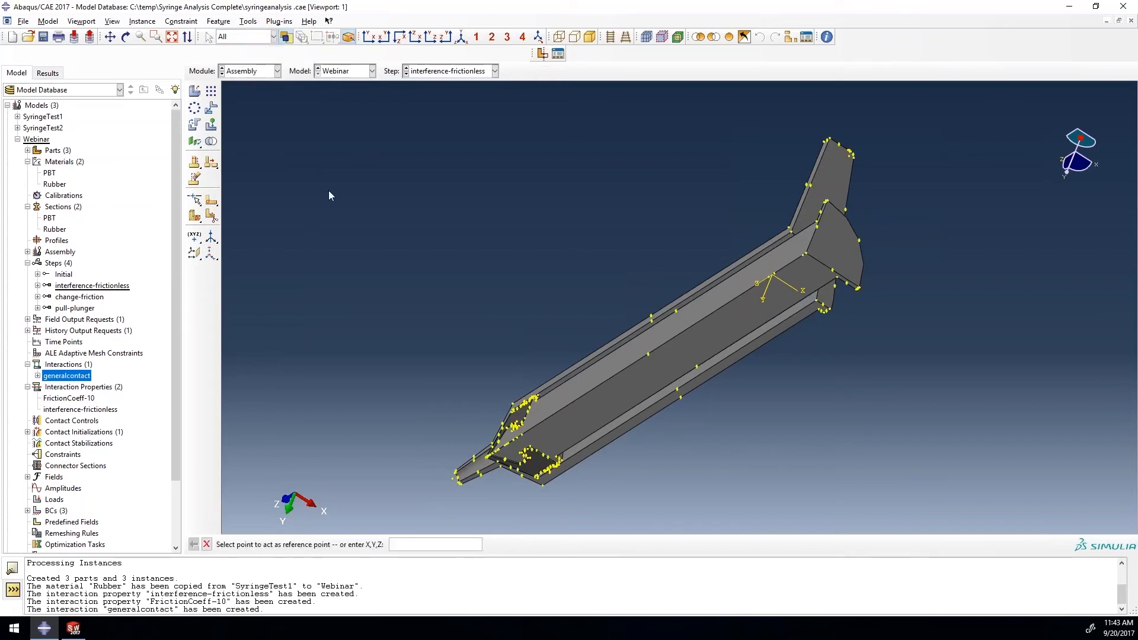
pyautogui.click(805, 253)
pyautogui.click(207, 544)
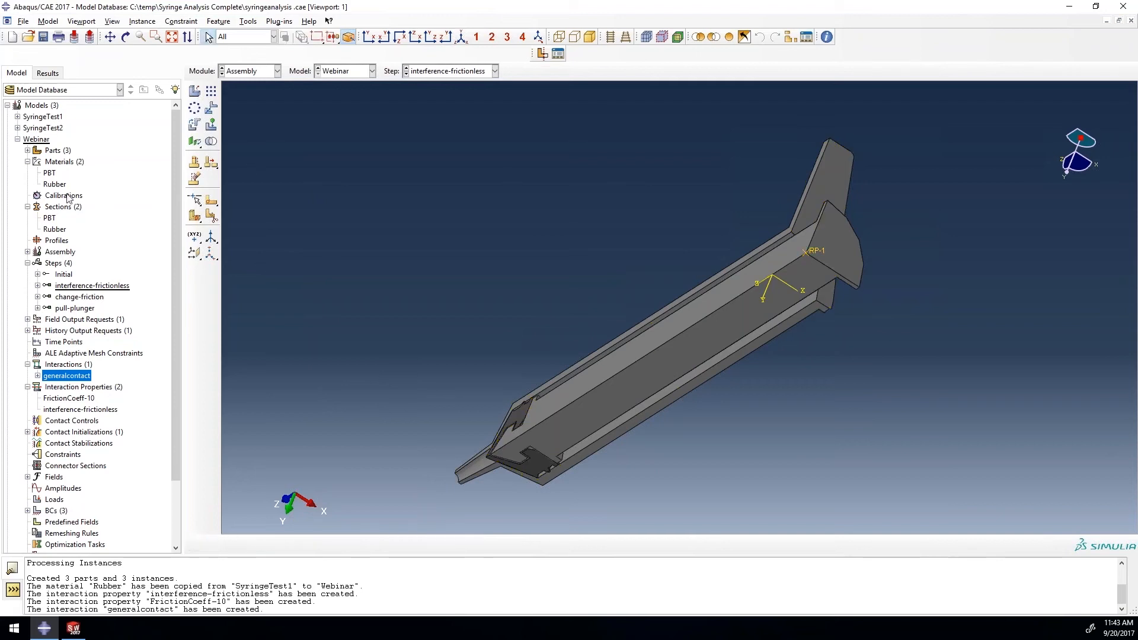
# Rename the assembly's reference point feature RP-1 as PlungerRP.
pyautogui.click(28, 252)
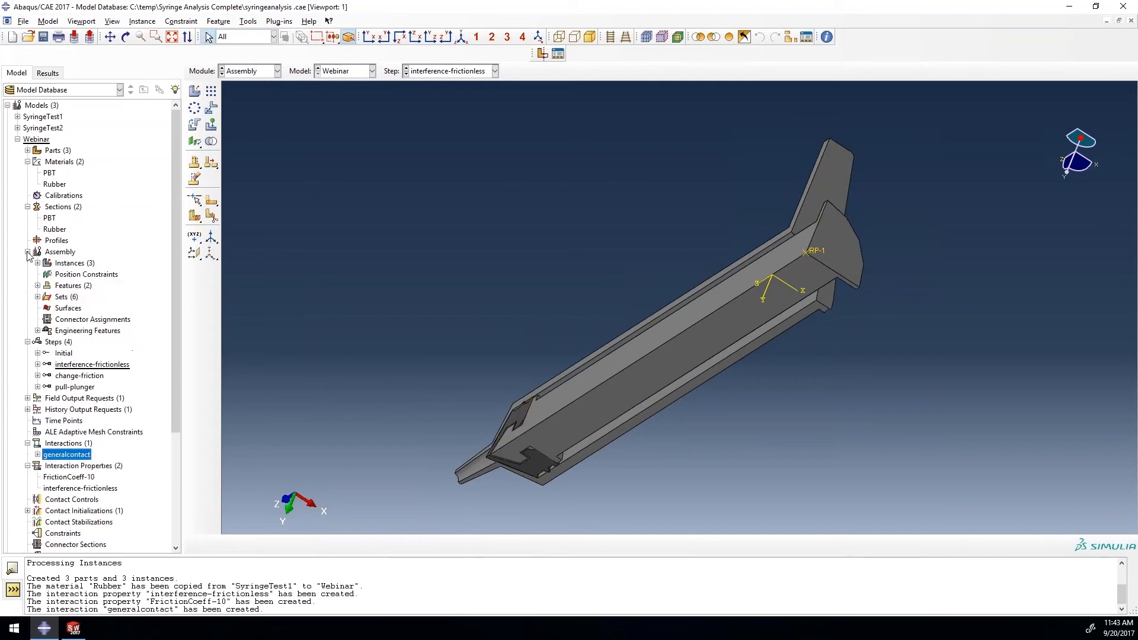
pyautogui.click(38, 286)
pyautogui.rightClick(60, 309)
pyautogui.click(89, 340)
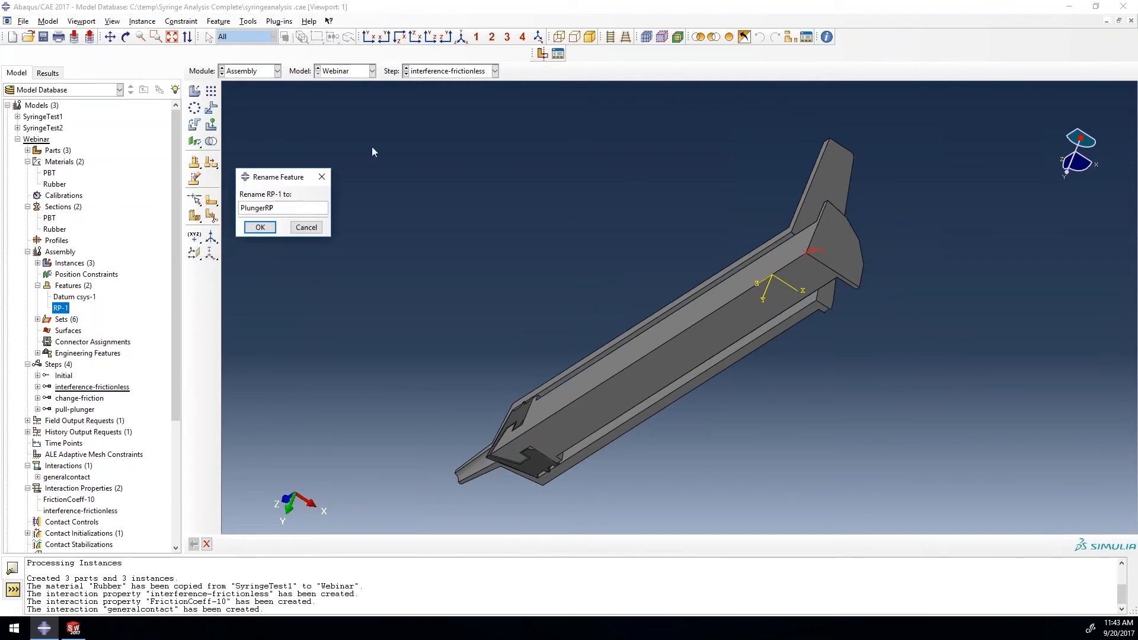
pyautogui.click(373, 194)
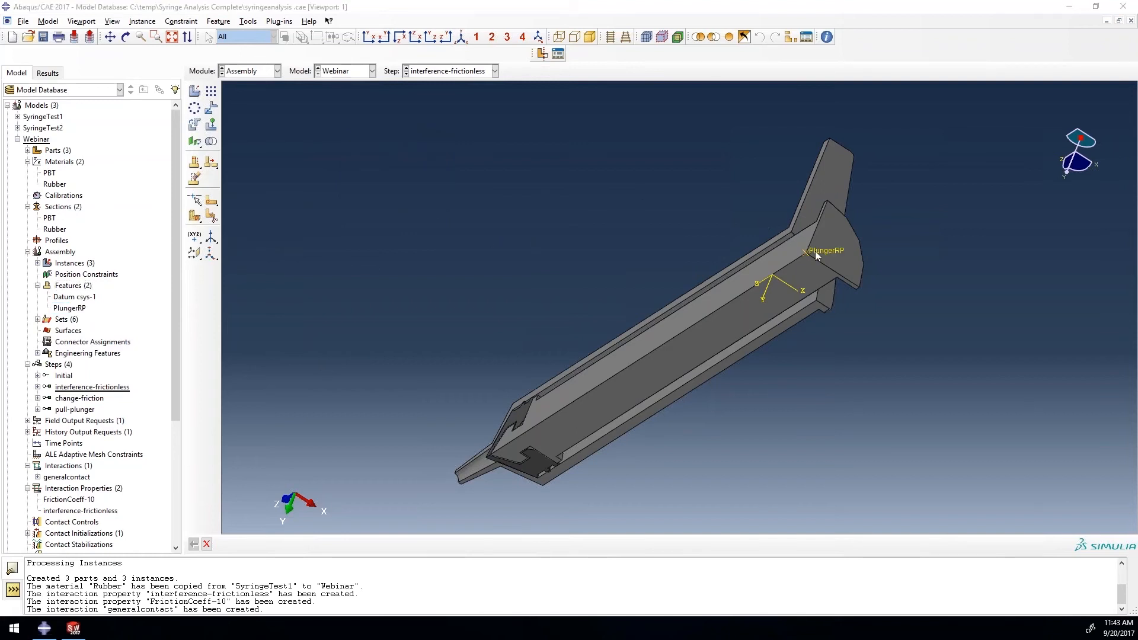
# In the Interaction module, start a Coupling constraint named plungercouple.
pyautogui.click(254, 72)
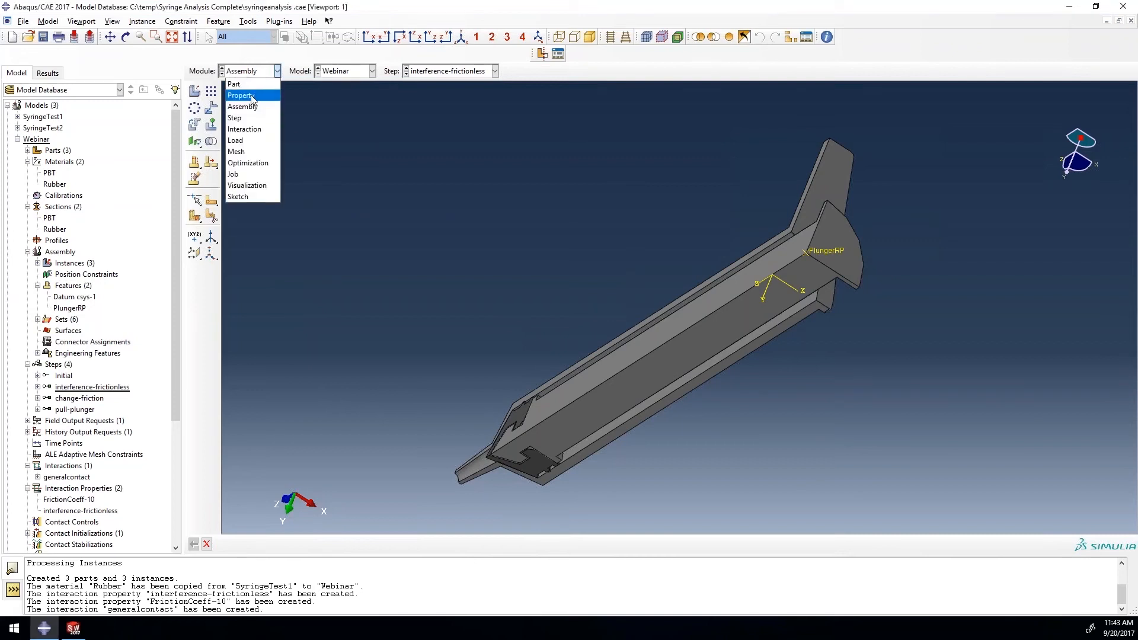
pyautogui.click(244, 128)
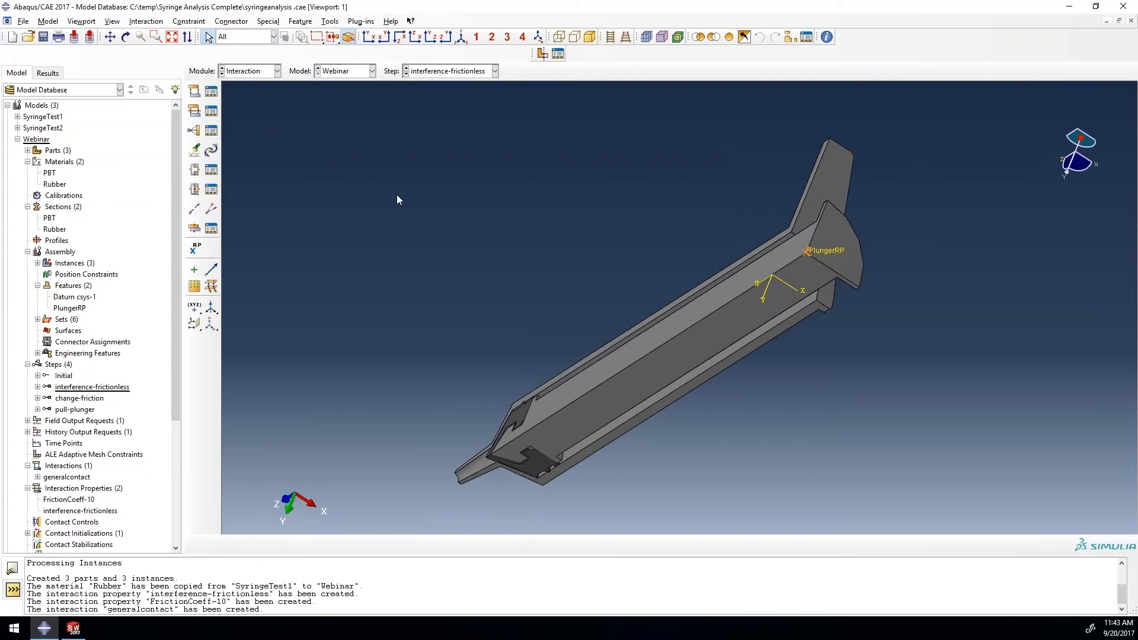
pyautogui.click(196, 131)
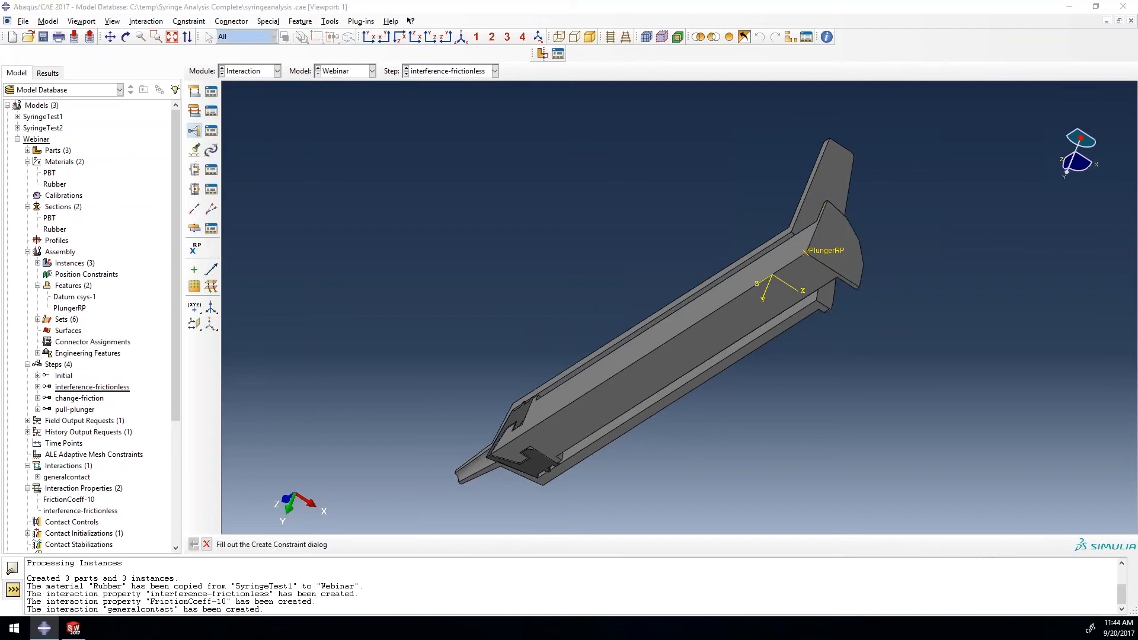
pyautogui.write('plungercouple')
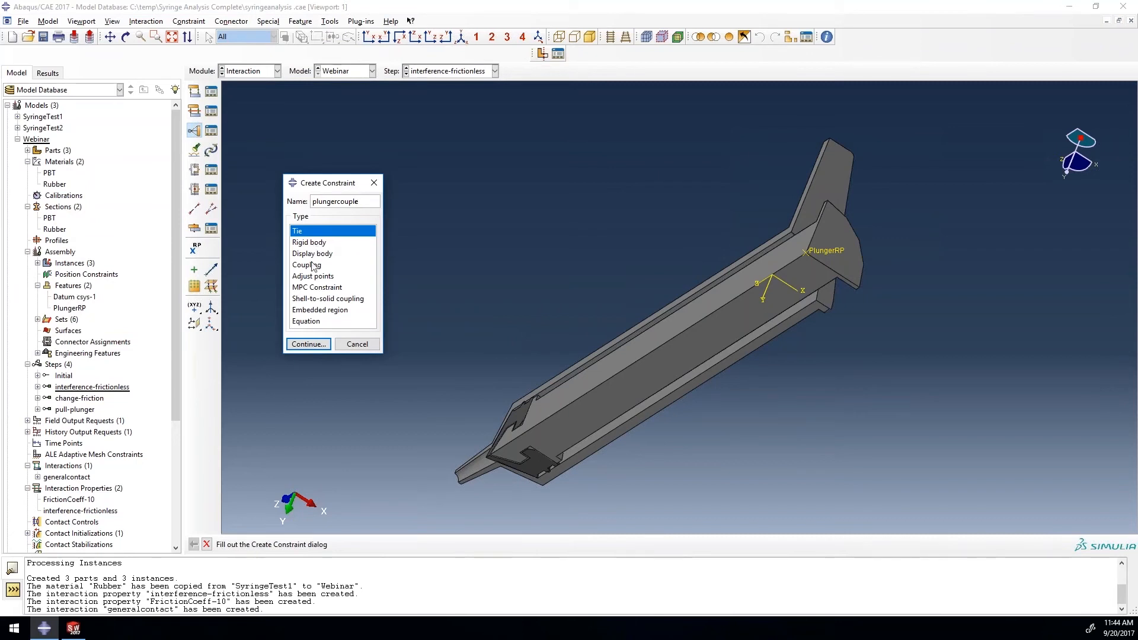
pyautogui.click(314, 266)
pyautogui.click(307, 343)
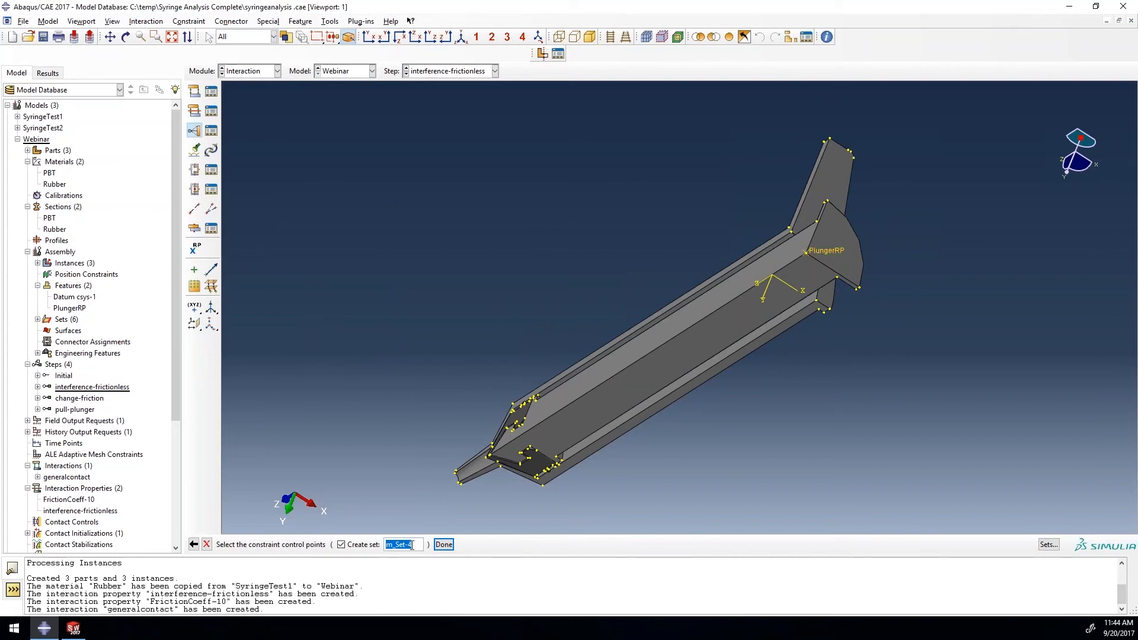
# Kinematically couple the plunger's end flange face in all degrees of freedom to the reference point, with its control point set named PlungerRP.
pyautogui.write('PlungerRP')
pyautogui.click(446, 545)
pyautogui.click(345, 544)
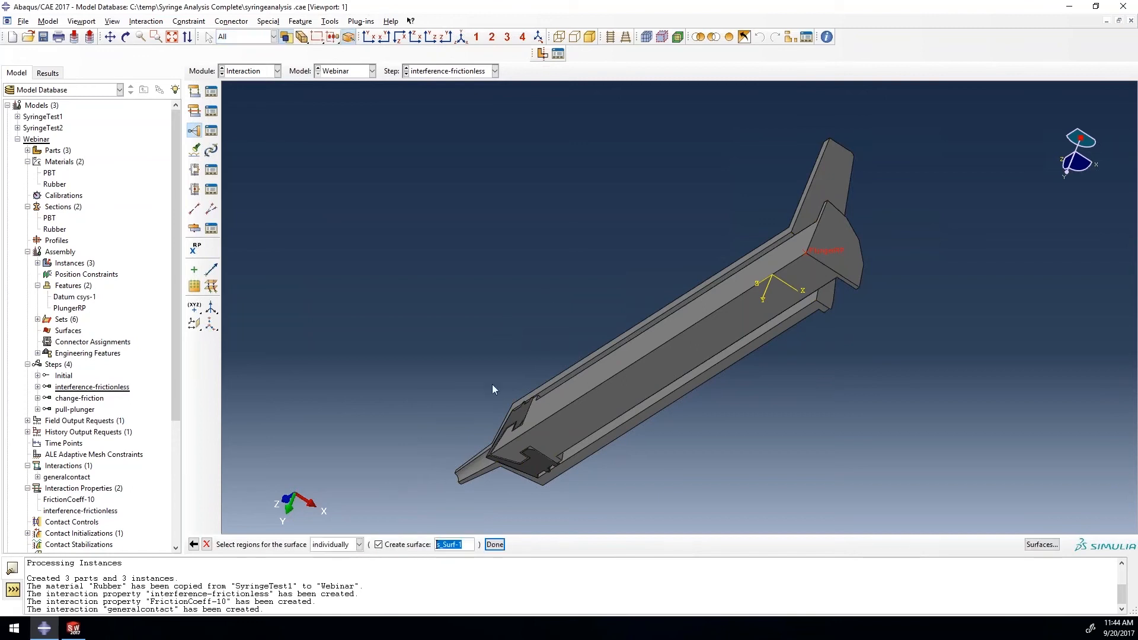
pyautogui.click(828, 236)
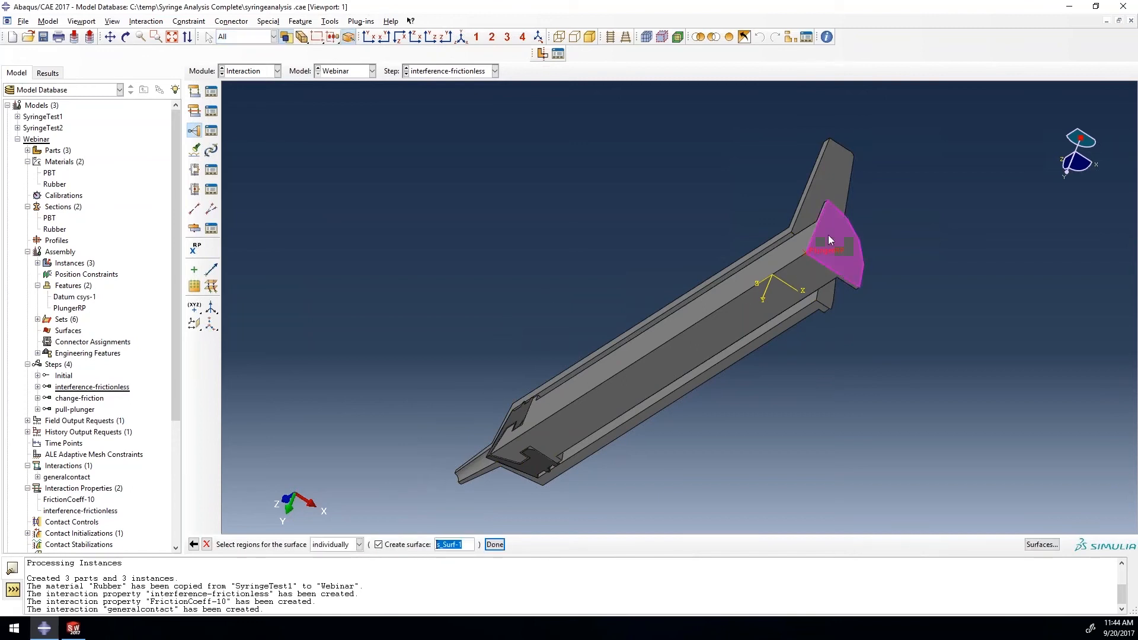
pyautogui.click(494, 545)
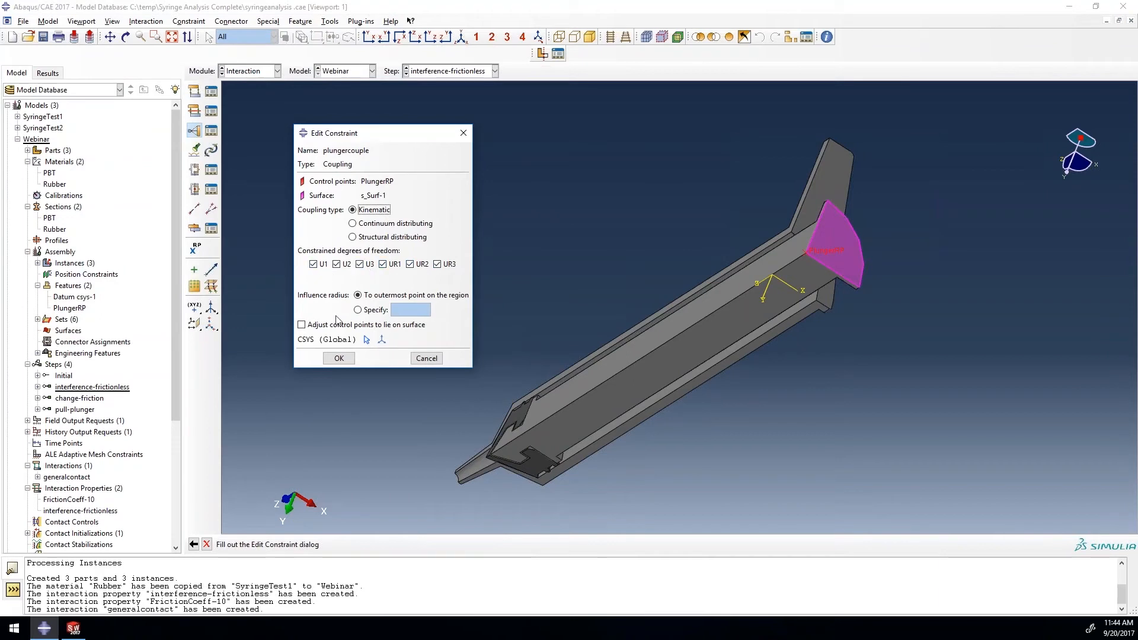
pyautogui.click(338, 358)
# In the Load module, start a Displacement/Rotation boundary condition named pull-plunger in the Initial step.
pyautogui.moveTo(887, 226)
pyautogui.keyDown('ctrl'); pyautogui.keyDown('alt'); pyautogui.mouseDown()
pyautogui.moveTo(895, 244)
pyautogui.moveTo(884, 224)
pyautogui.mouseUp(); pyautogui.keyUp('alt'); pyautogui.keyUp('ctrl')
pyautogui.click(275, 72)
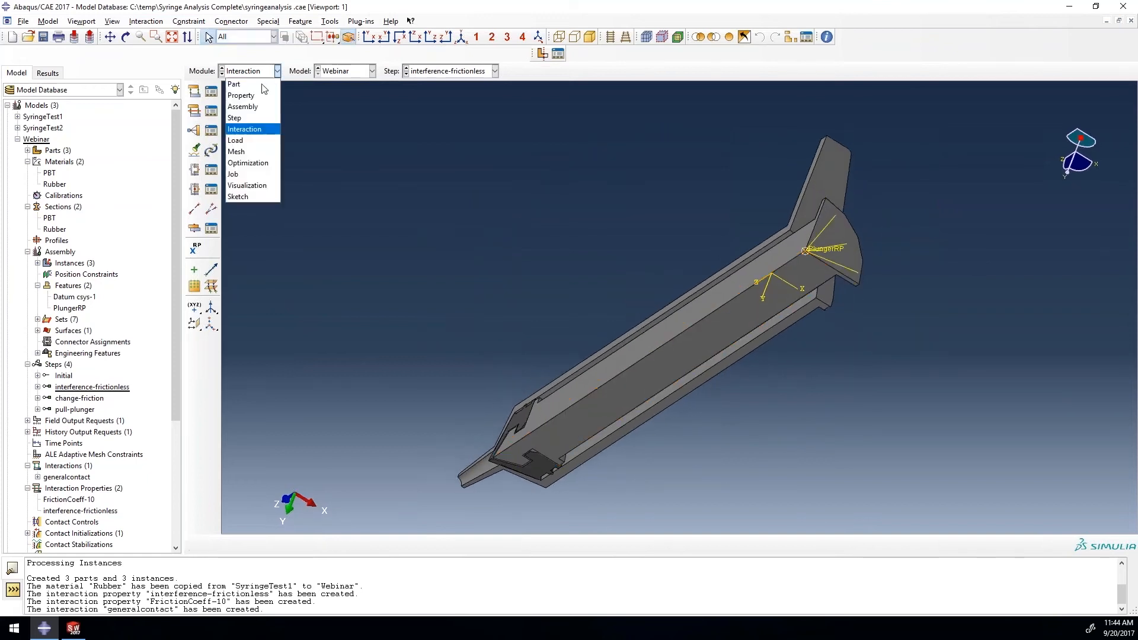
pyautogui.click(245, 141)
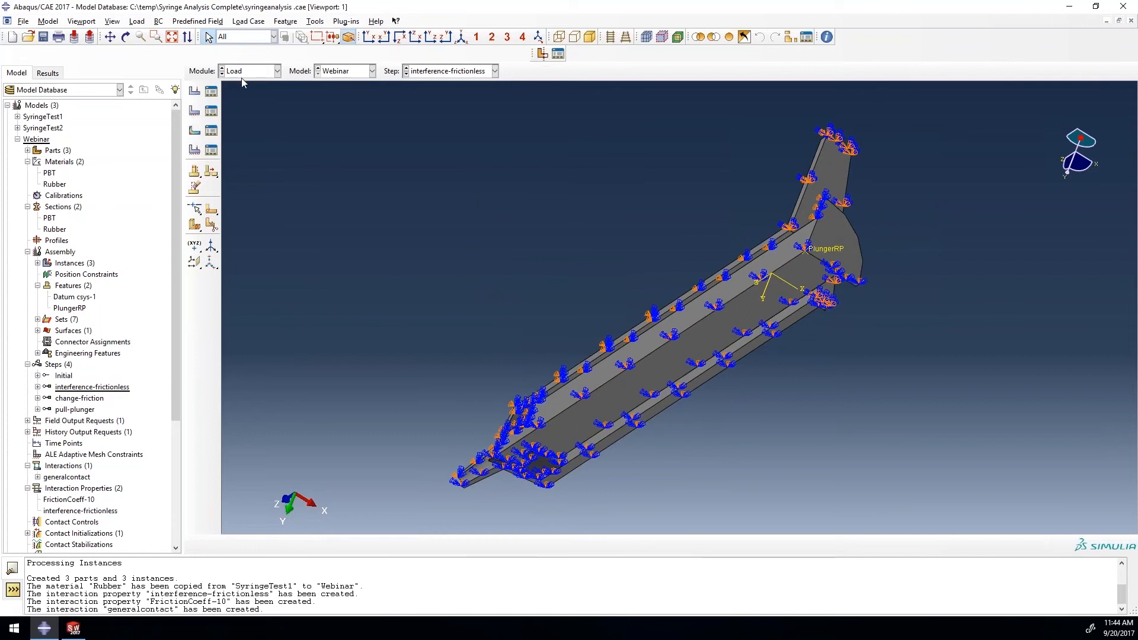
pyautogui.click(194, 111)
pyautogui.write('pull-plunger')
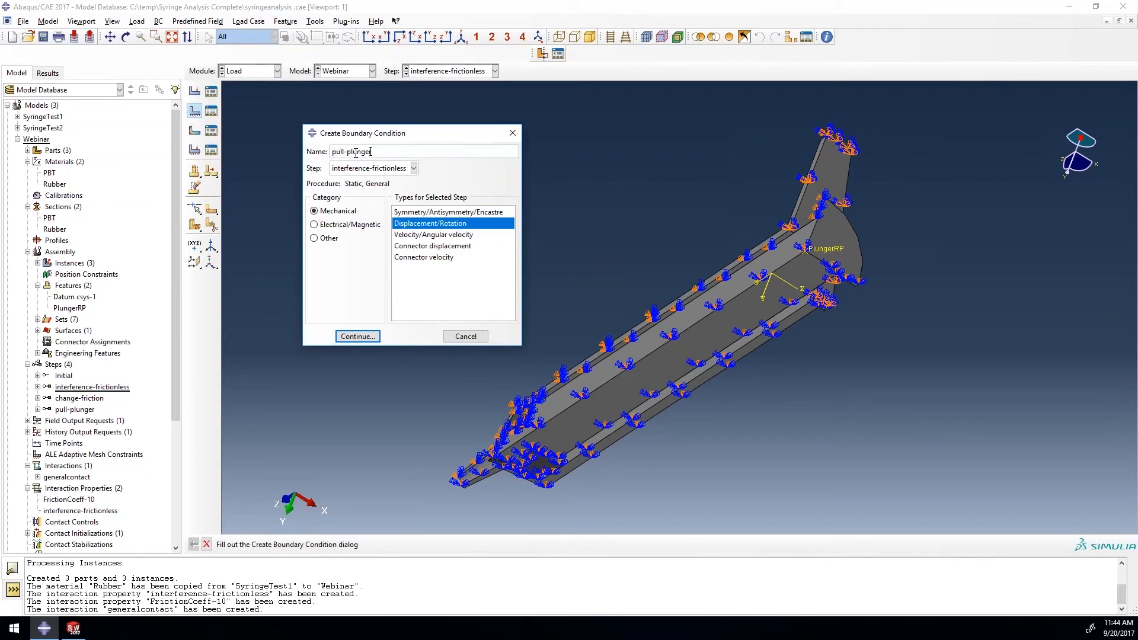
pyautogui.click(392, 170)
pyautogui.click(381, 183)
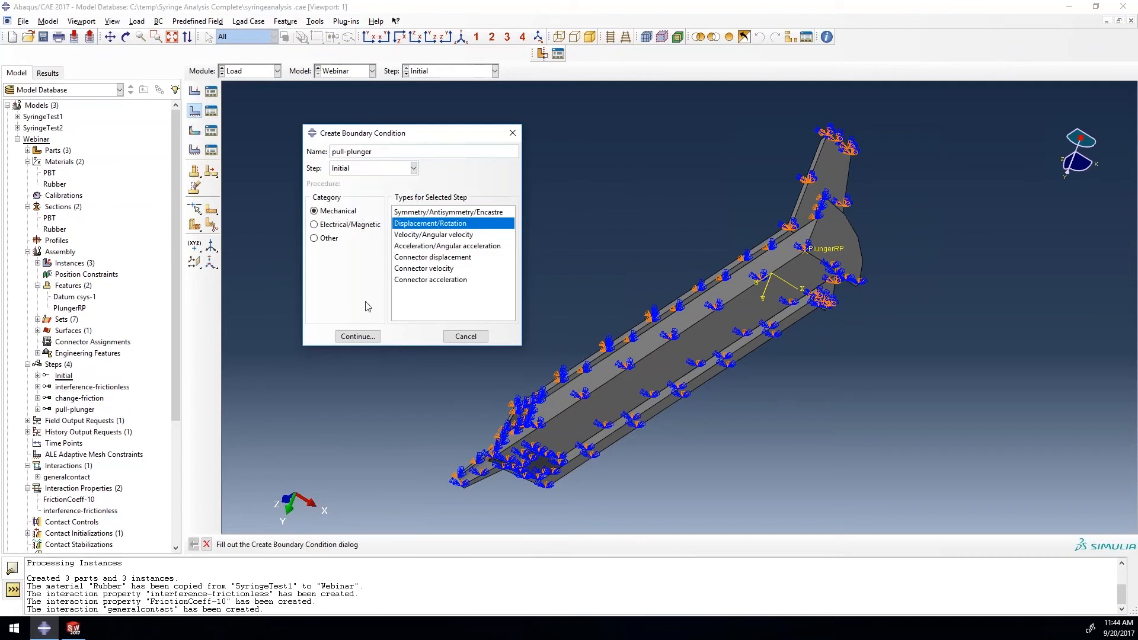
pyautogui.click(356, 336)
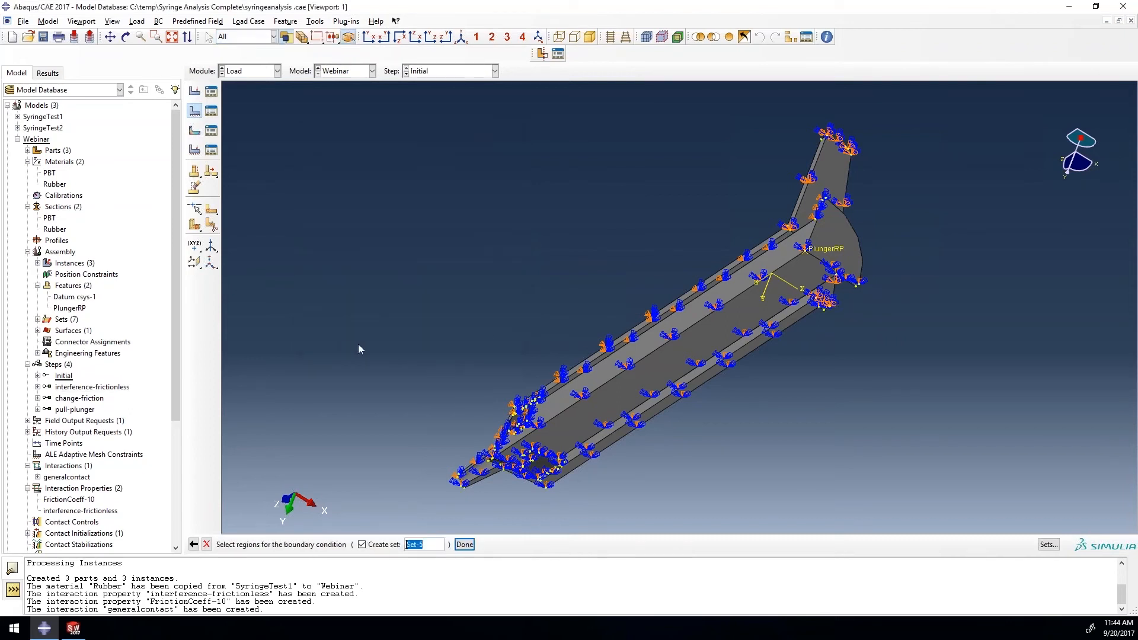
# Apply the pull-plunger boundary condition to the PlungerRP reference point, constraining U1, U2, U3, UR1, UR2 and UR3.
pyautogui.click(818, 251)
pyautogui.click(465, 545)
pyautogui.click(439, 186)
pyautogui.click(438, 198)
pyautogui.click(438, 211)
pyautogui.click(440, 226)
pyautogui.click(440, 239)
pyautogui.click(442, 252)
pyautogui.click(463, 346)
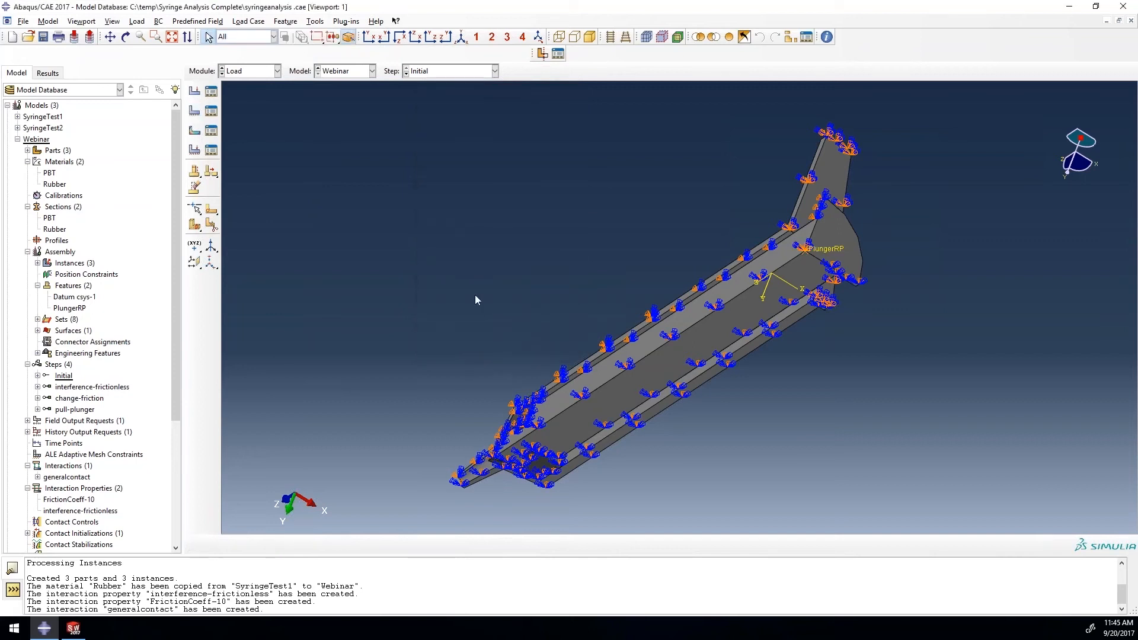
# Edit pull-plunger in the Initial step to release U1, U2, UR1, UR2 and UR3, keeping only U3 constrained.
pyautogui.click(212, 112)
pyautogui.click(725, 165)
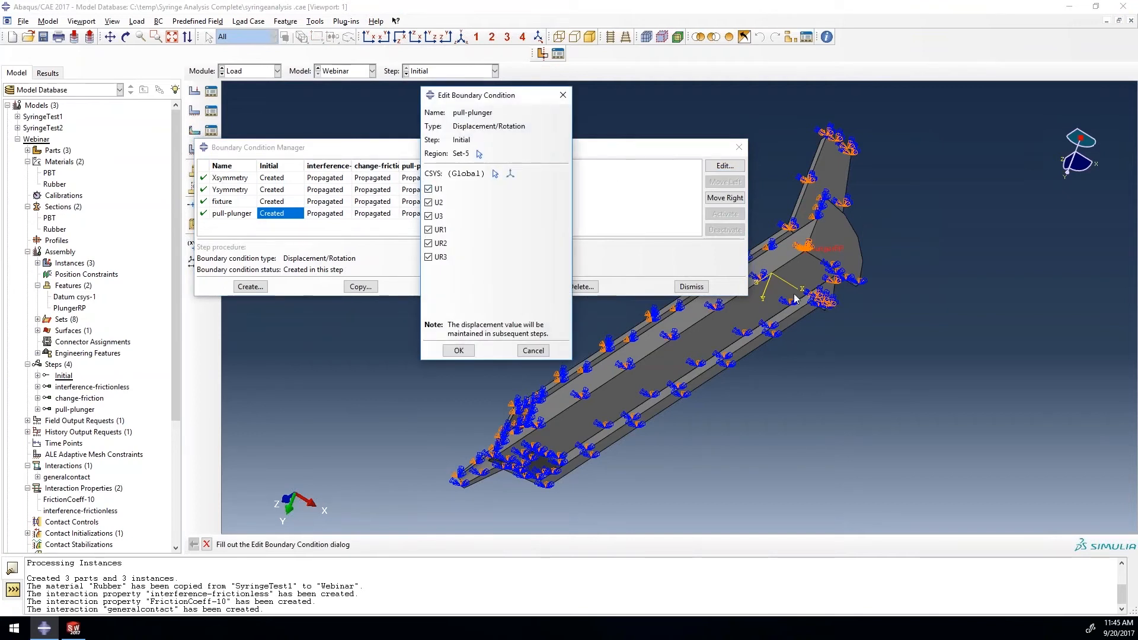
pyautogui.click(437, 188)
pyautogui.click(439, 202)
pyautogui.click(440, 230)
pyautogui.click(440, 243)
pyautogui.click(440, 256)
pyautogui.click(459, 351)
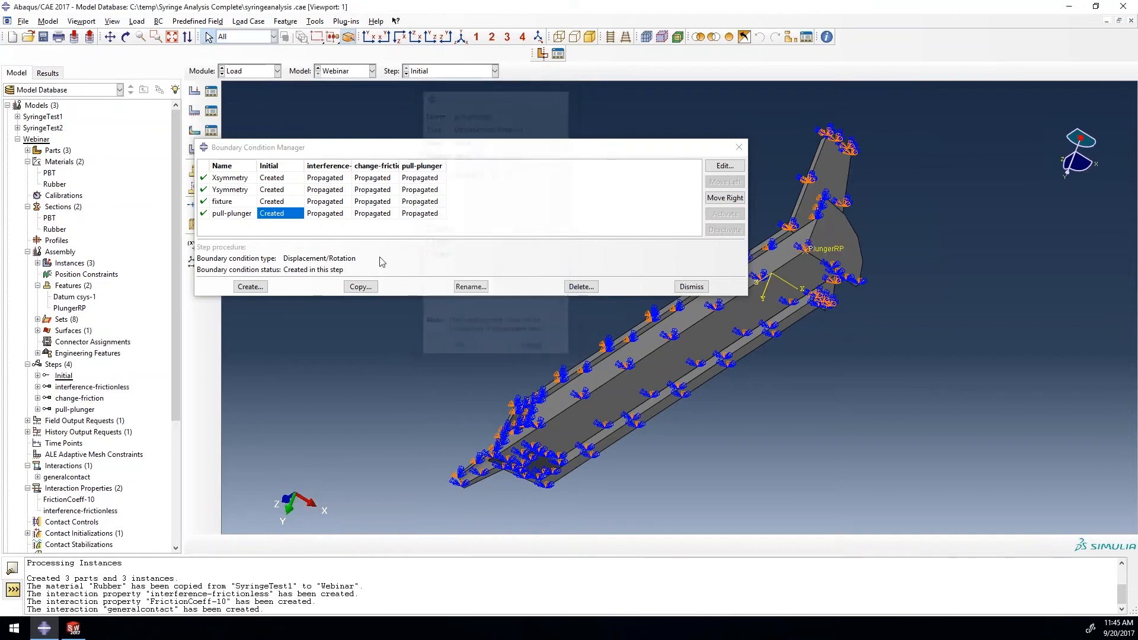
# Set the pull-plunger boundary condition's U3 displacement to -25 in the pull-plunger step, and close the Boundary Condition Manager.
pyautogui.click(409, 214)
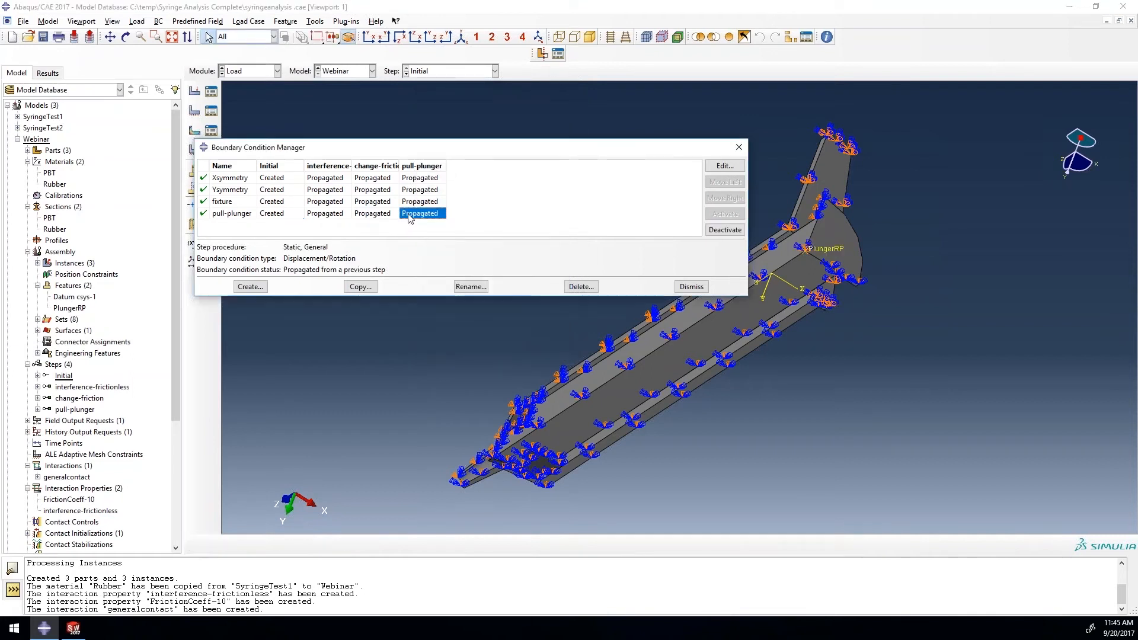
pyautogui.click(725, 165)
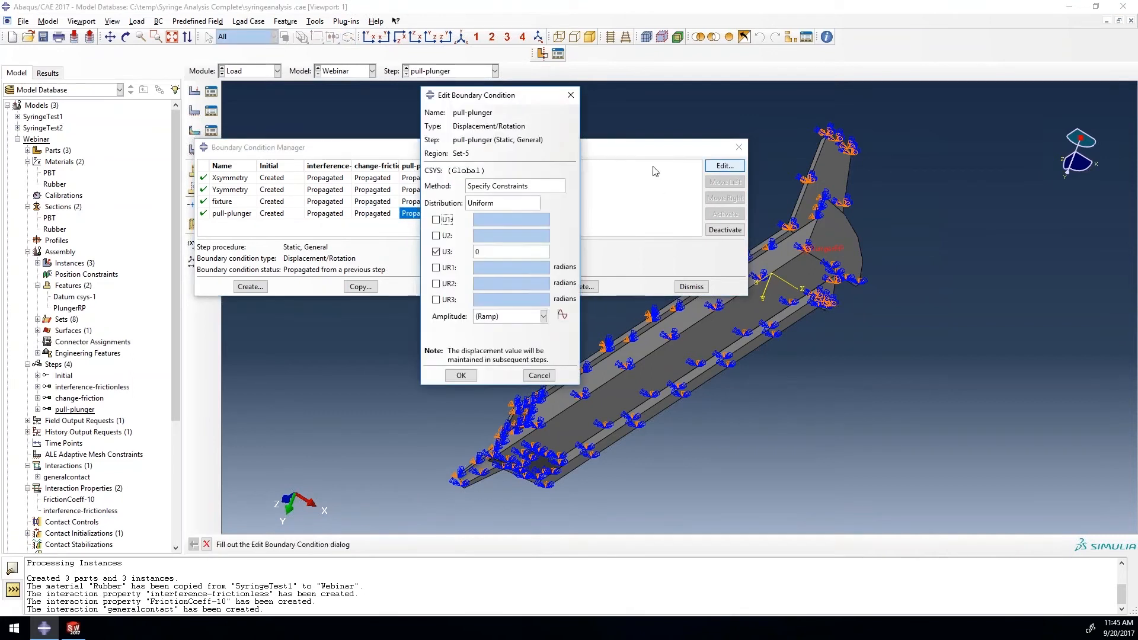
pyautogui.moveTo(487, 255); pyautogui.dragTo(473, 254)
pyautogui.write('-25')
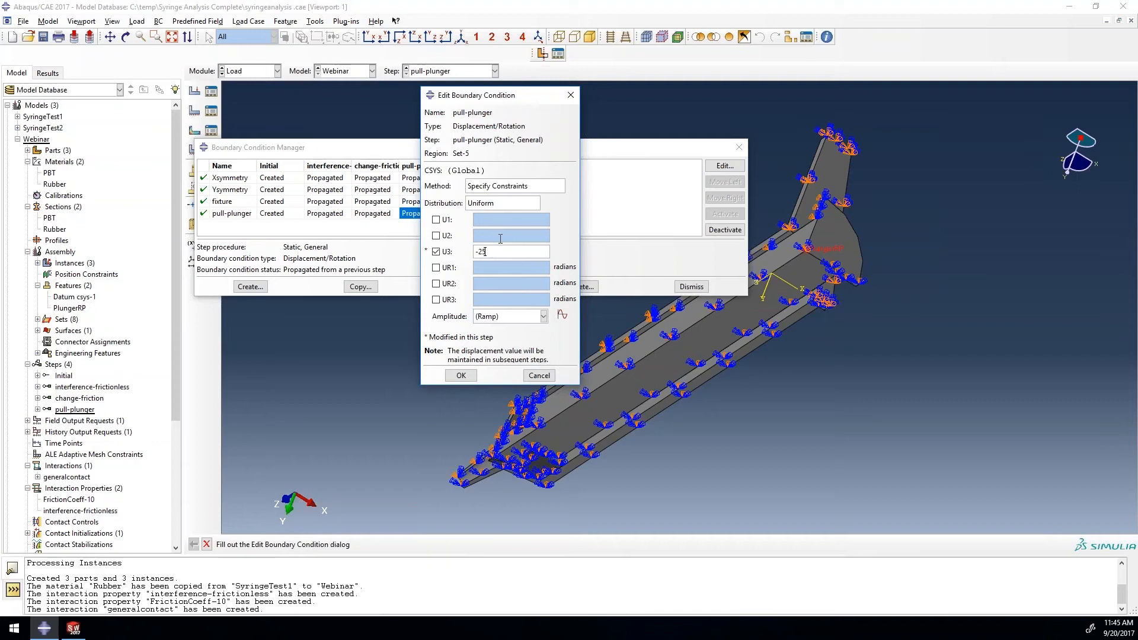
pyautogui.click(461, 375)
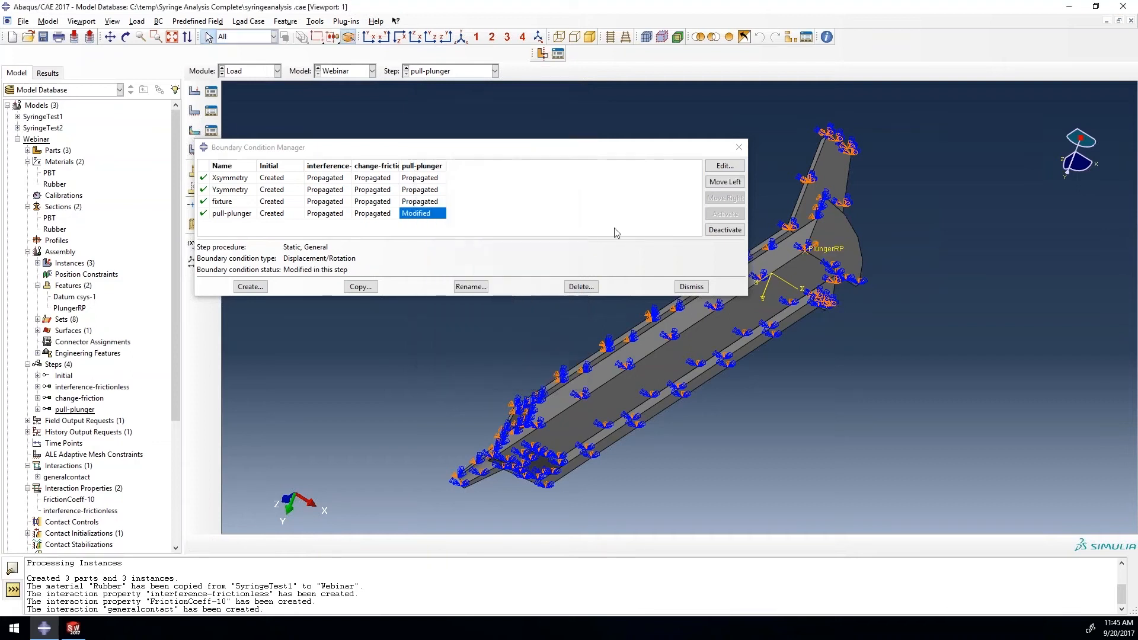
pyautogui.click(739, 147)
# Switch from the Load module to another module.
pyautogui.keyDown('ctrl'); pyautogui.keyDown('alt'); pyautogui.moveTo(599, 177); pyautogui.dragTo(694, 165); pyautogui.keyUp('alt'); pyautogui.keyUp('ctrl')
pyautogui.scroll(-7, 643, 170)
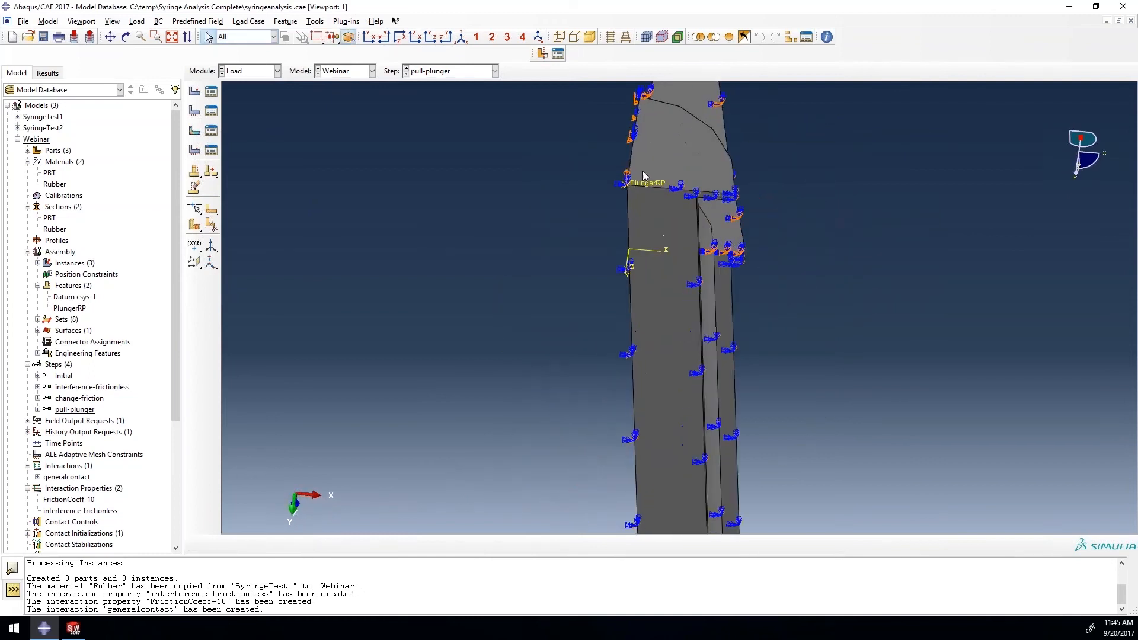
pyautogui.scroll(5, 664, 229)
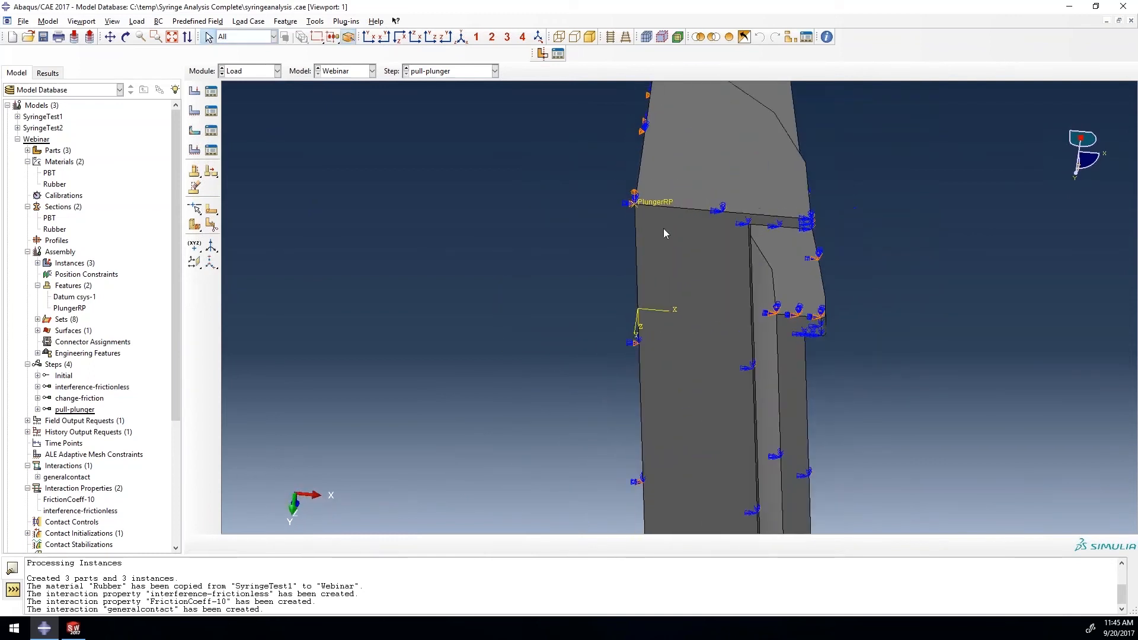
pyautogui.scroll(4, 671, 257)
pyautogui.keyDown('ctrl'); pyautogui.keyDown('alt'); pyautogui.moveTo(723, 266); pyautogui.dragTo(583, 302); pyautogui.keyUp('alt'); pyautogui.keyUp('ctrl')
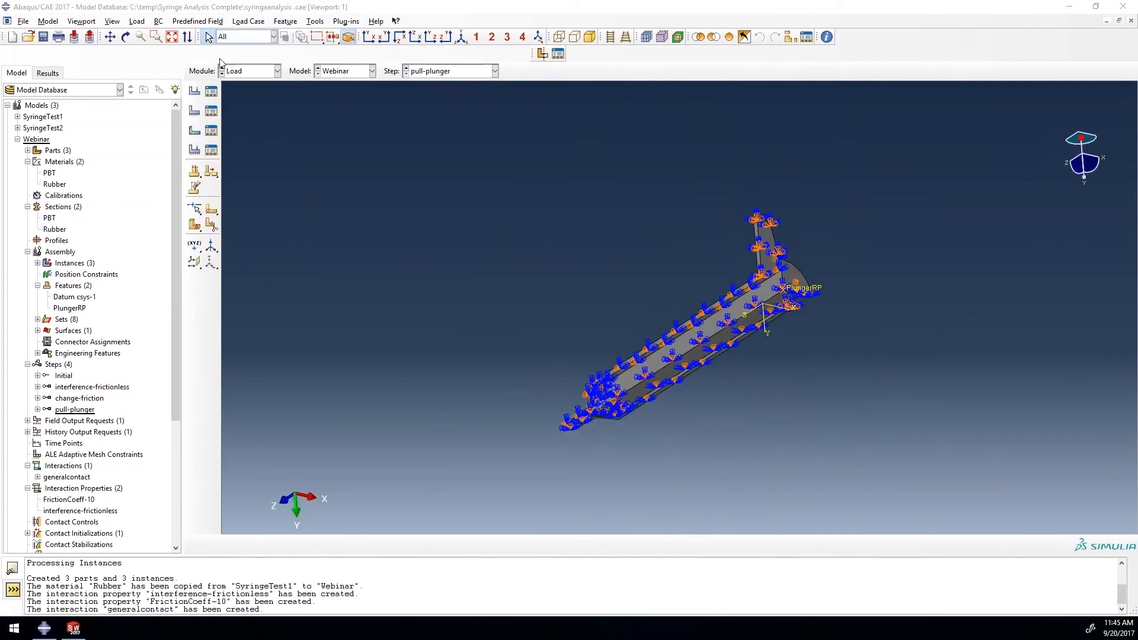
pyautogui.click(272, 72)
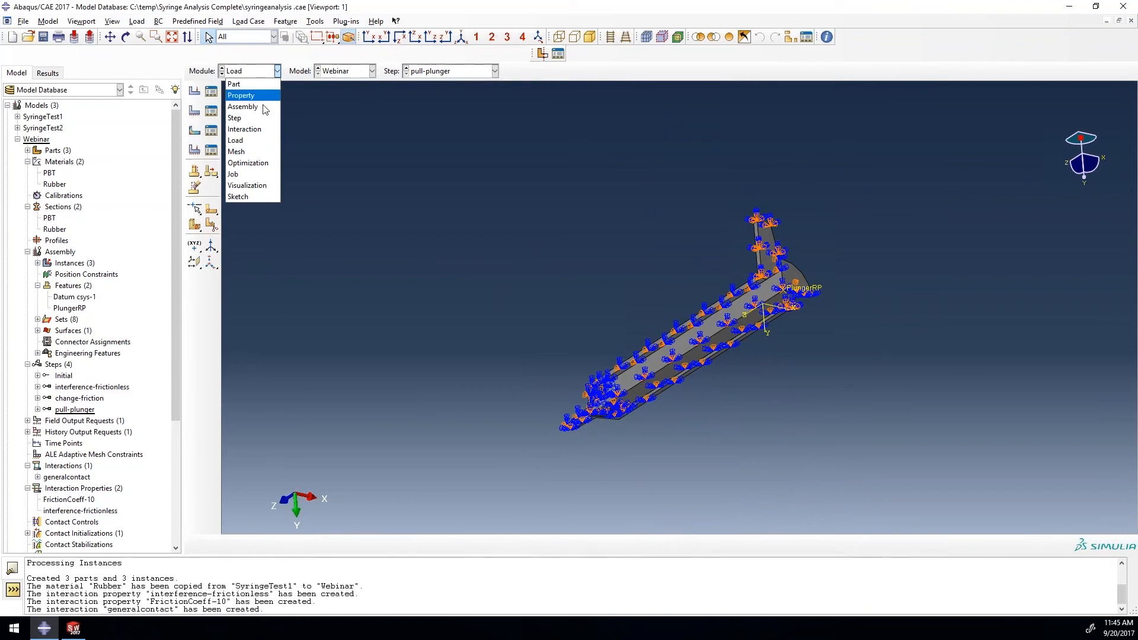
# Review the dependent and independent instance type options for creating an assembly instance, without creating one.
pyautogui.click(252, 153)
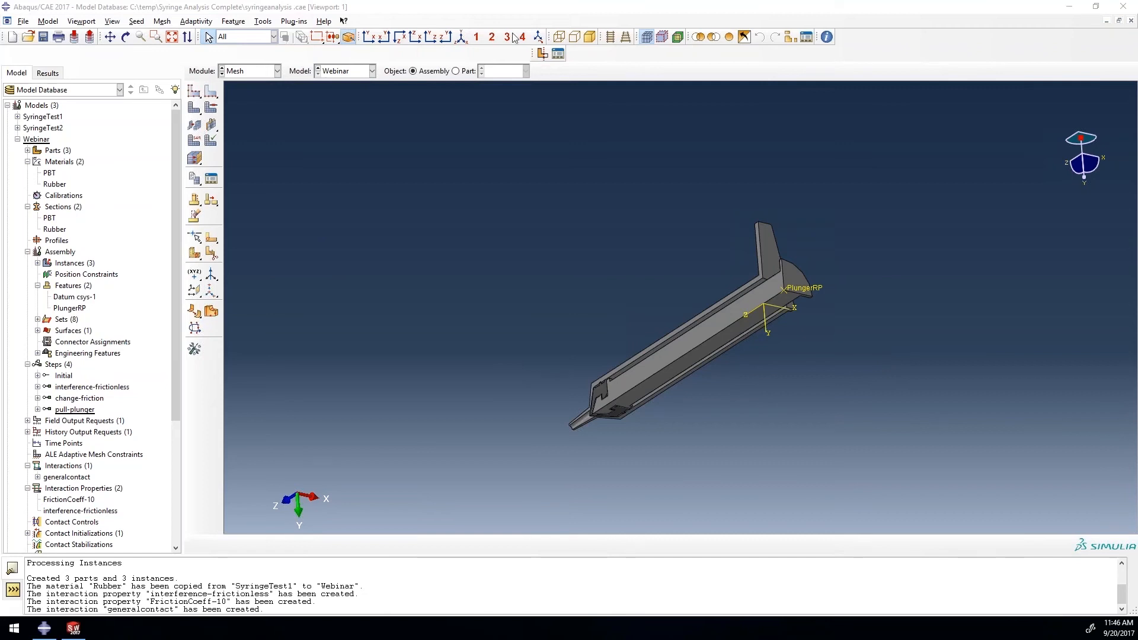
pyautogui.click(264, 72)
pyautogui.click(243, 107)
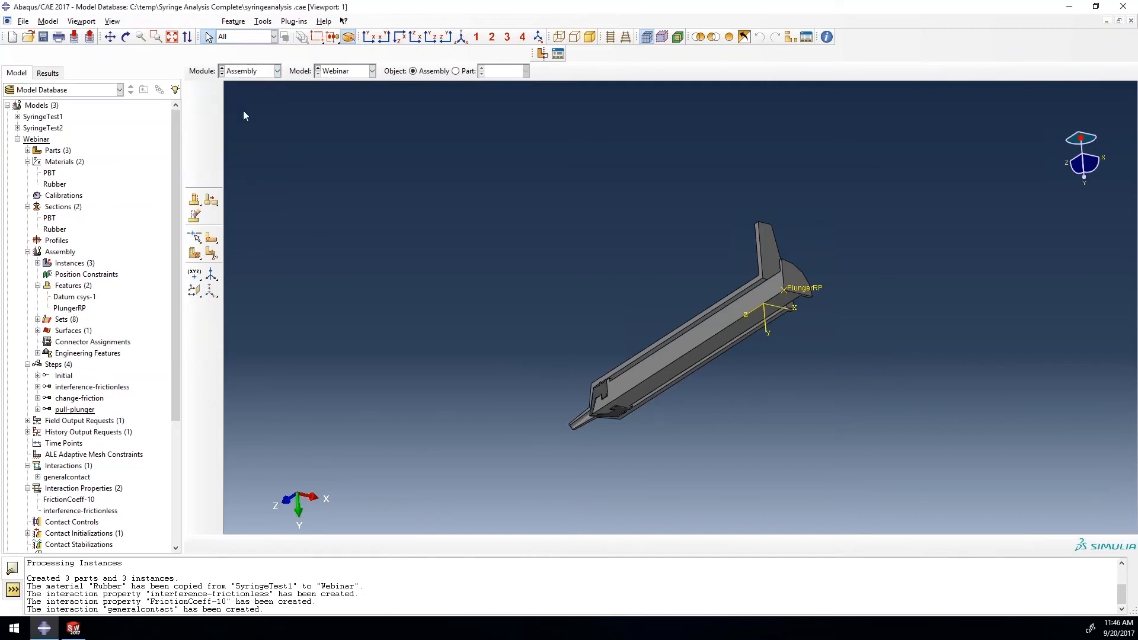
pyautogui.click(196, 93)
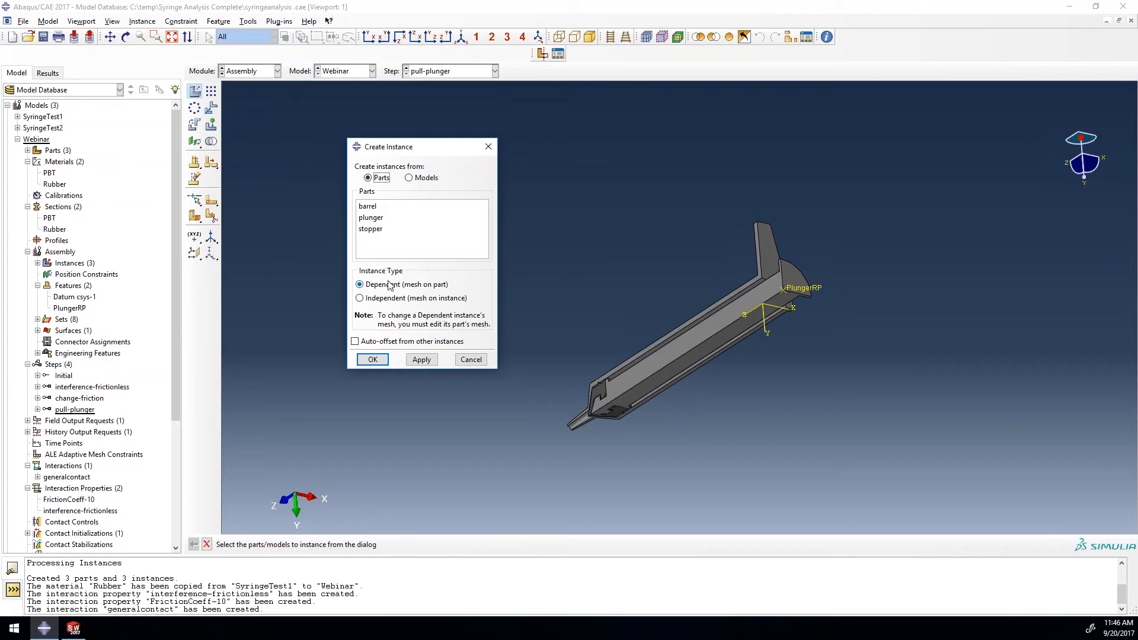
pyautogui.click(488, 147)
# Switch to the Mesh module and set the object being meshed to the barrel part.
pyautogui.click(265, 72)
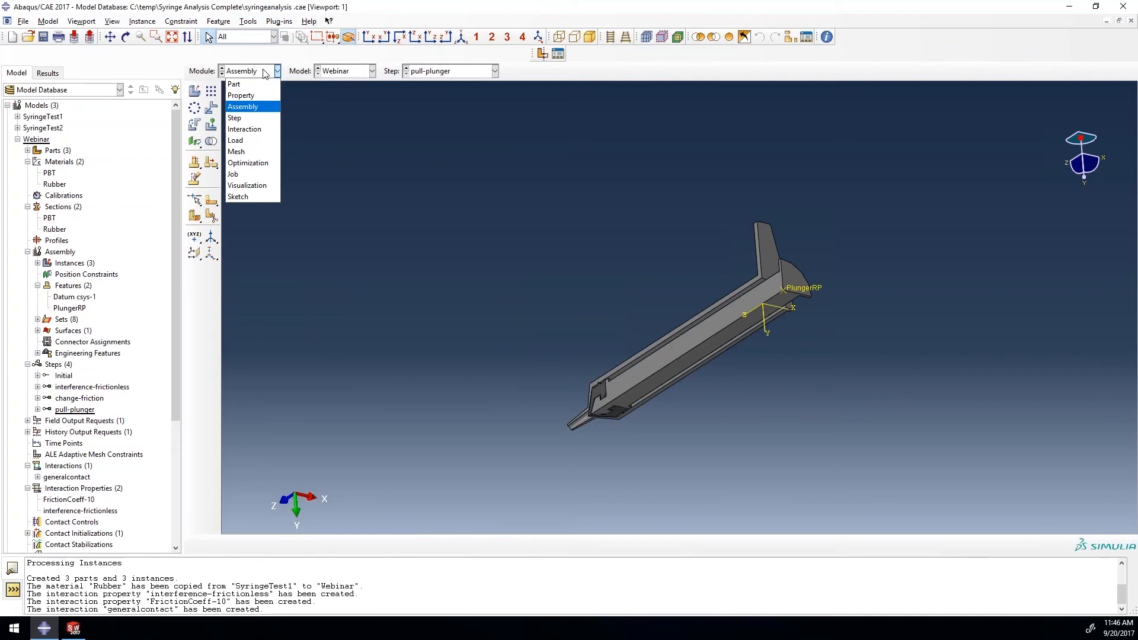
pyautogui.click(248, 151)
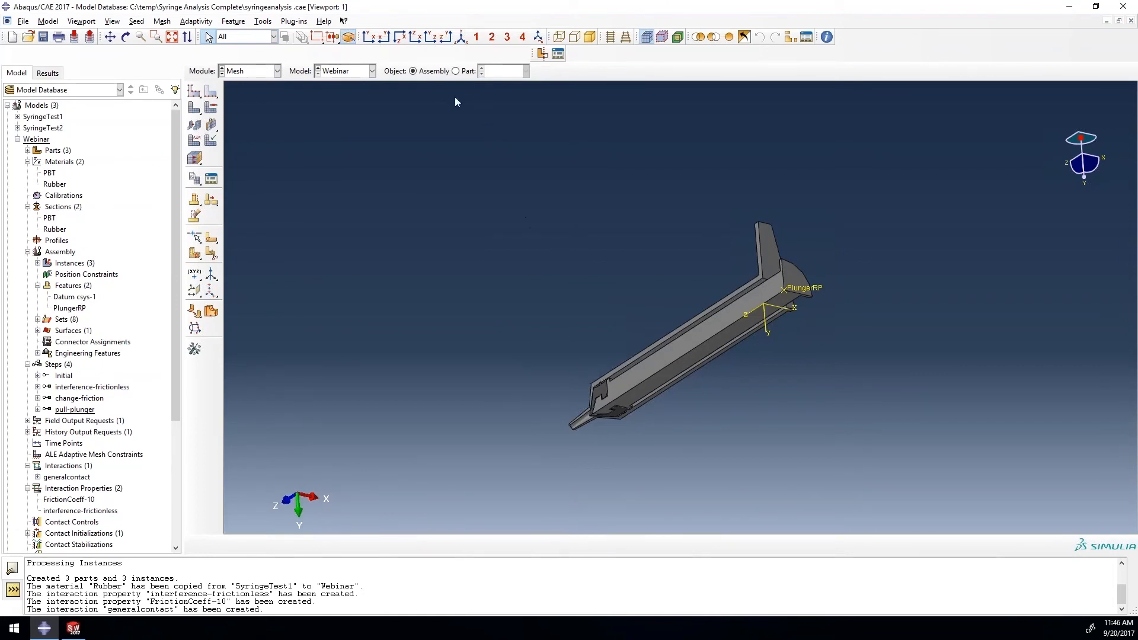
pyautogui.click(467, 71)
pyautogui.keyDown('ctrl'); pyautogui.keyDown('alt'); pyautogui.moveTo(578, 173); pyautogui.dragTo(600, 337); pyautogui.keyUp('alt'); pyautogui.keyUp('ctrl')
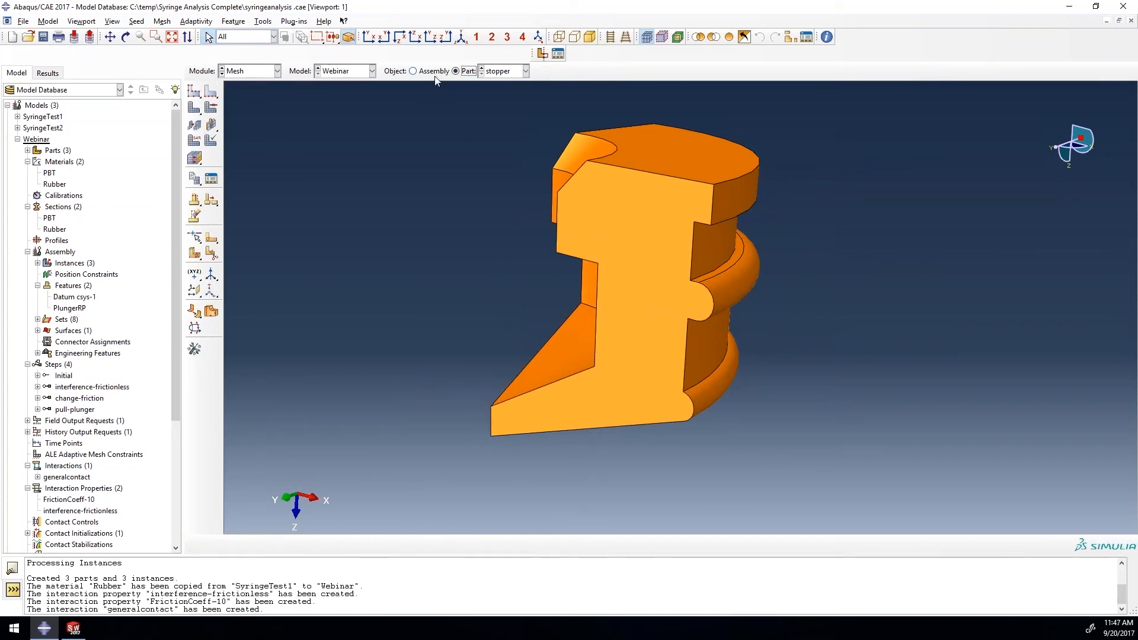
pyautogui.click(525, 70)
pyautogui.click(504, 82)
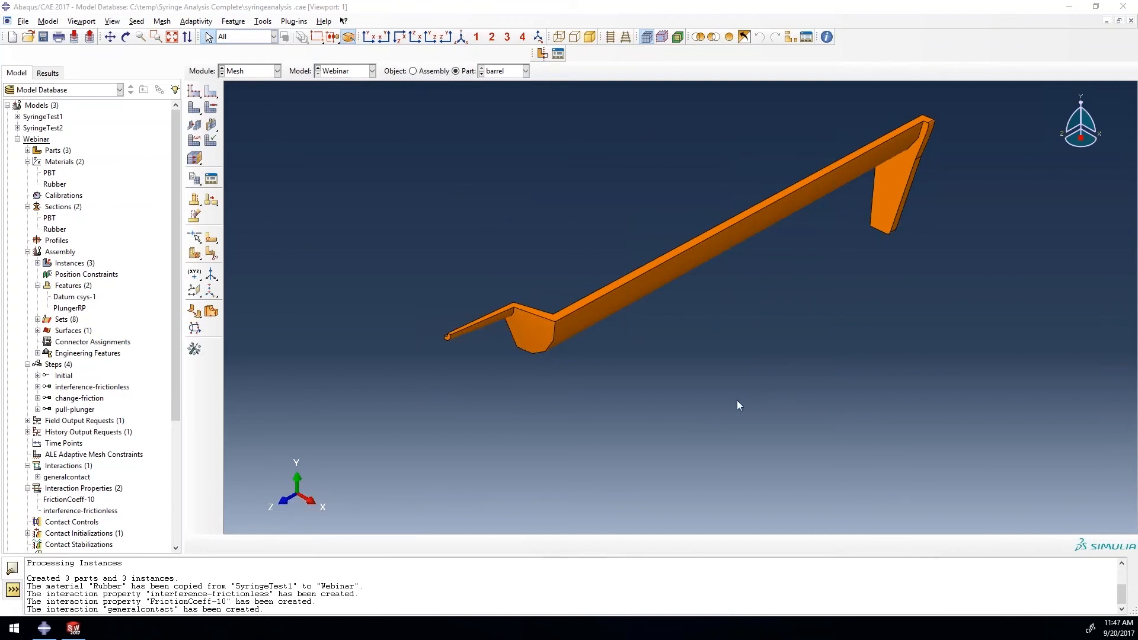
# Check the element shape and technique options in the barrel's mesh controls without changing them.
pyautogui.scroll(2, 737, 400)
pyautogui.scroll(-5, 848, 217)
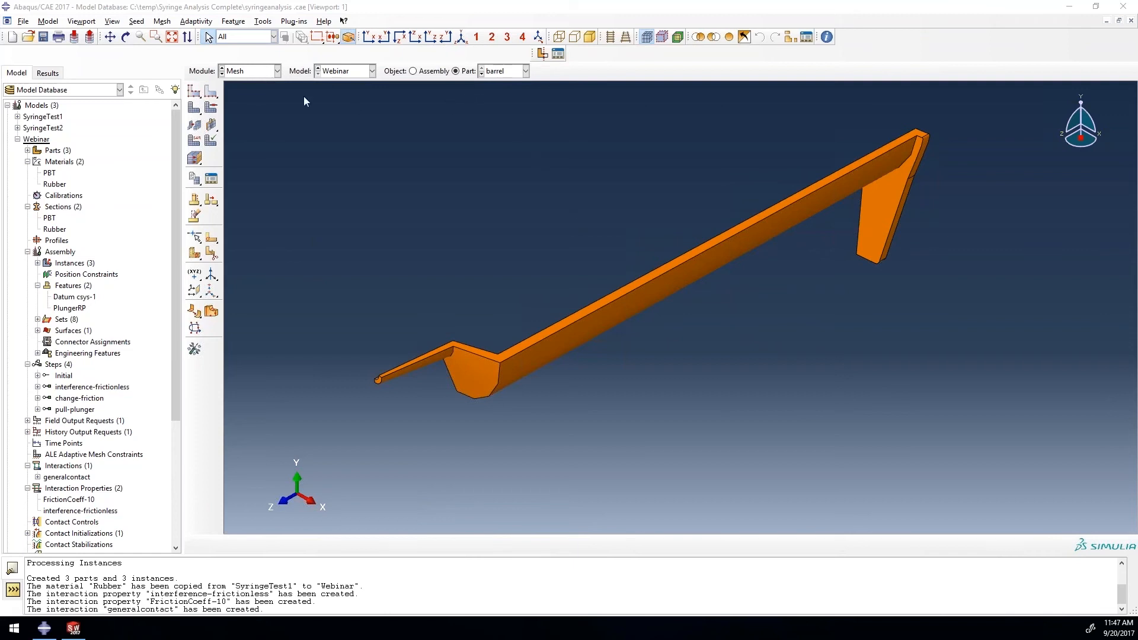
pyautogui.click(213, 109)
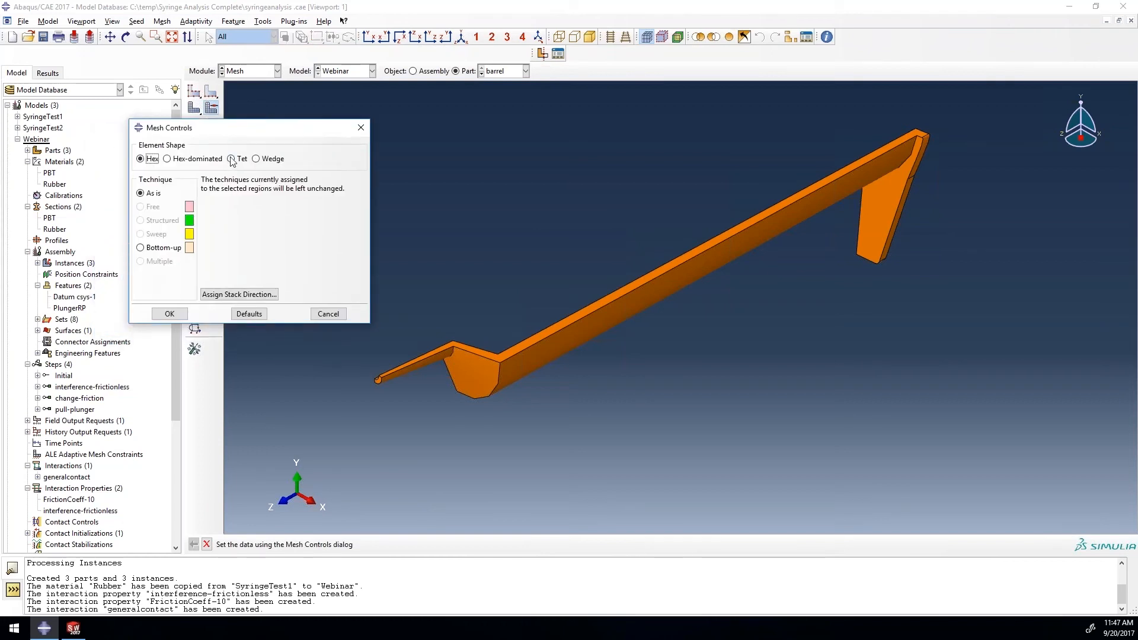
pyautogui.click(329, 313)
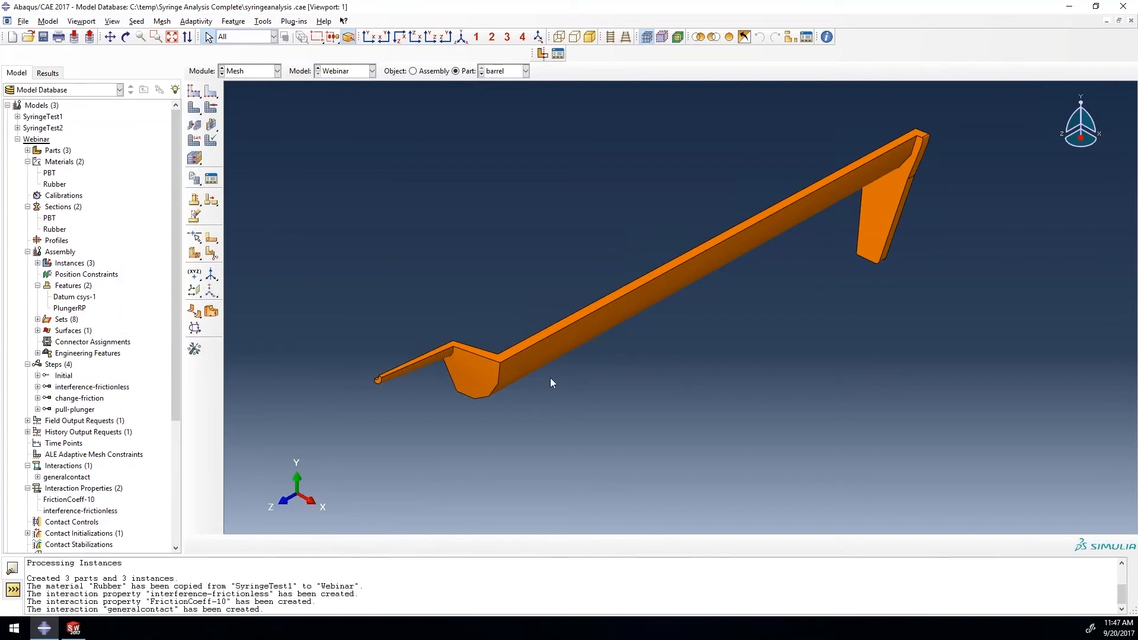
# Partition the barrel cell by extending the barrel's outer cylindrical face.
pyautogui.keyDown('ctrl'); pyautogui.keyDown('alt'); pyautogui.moveTo(749, 344); pyautogui.dragTo(699, 218); pyautogui.keyUp('alt'); pyautogui.keyUp('ctrl')
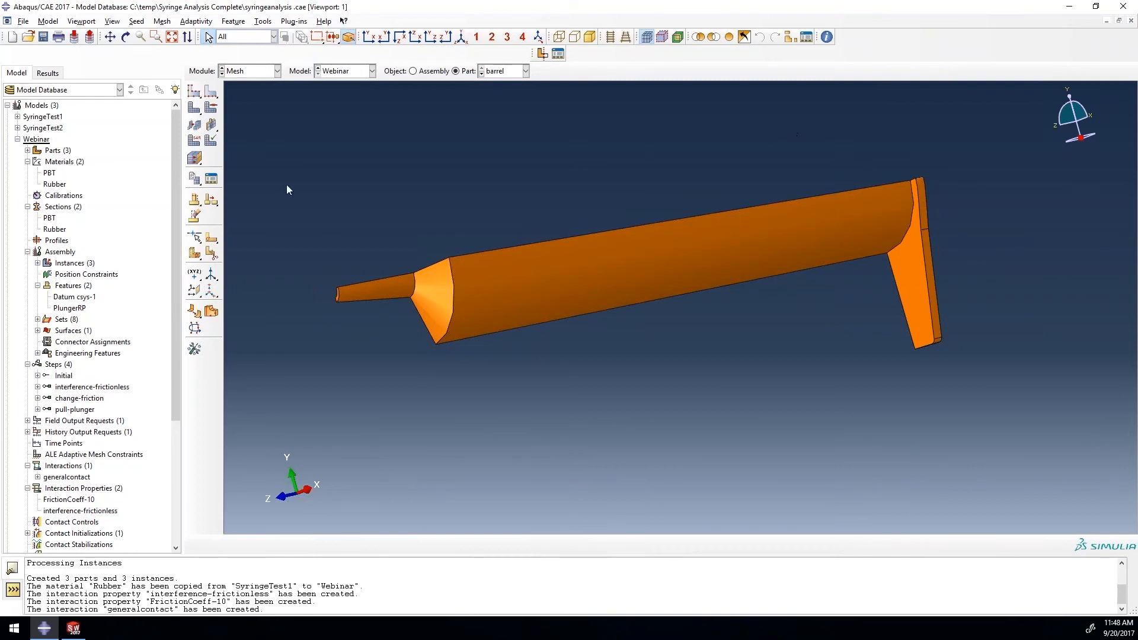
pyautogui.click(195, 253)
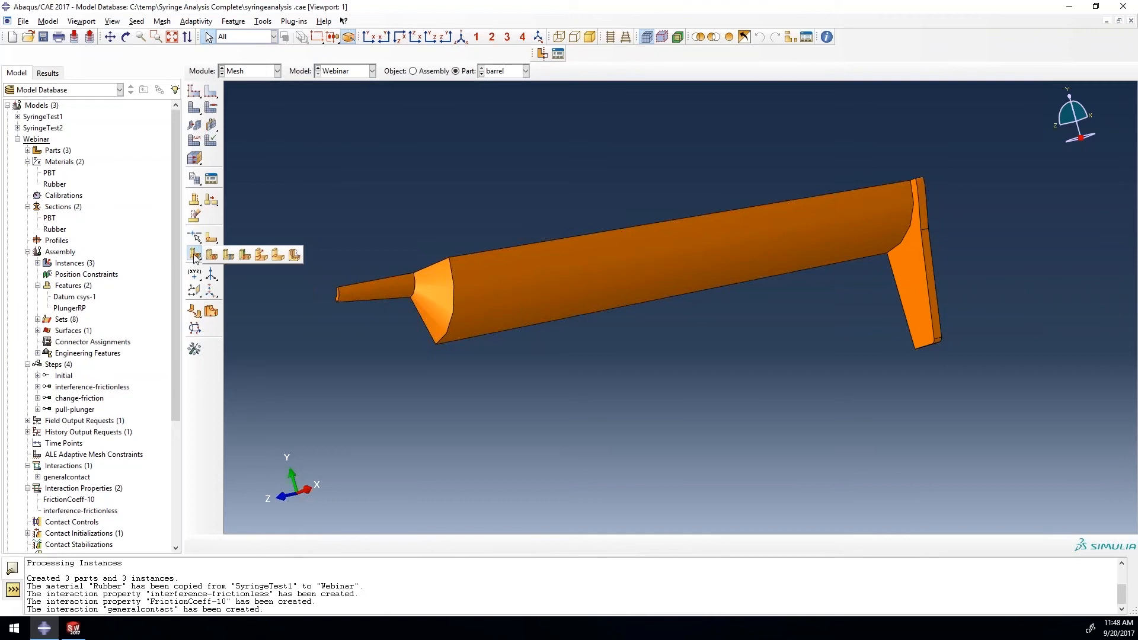
pyautogui.click(245, 256)
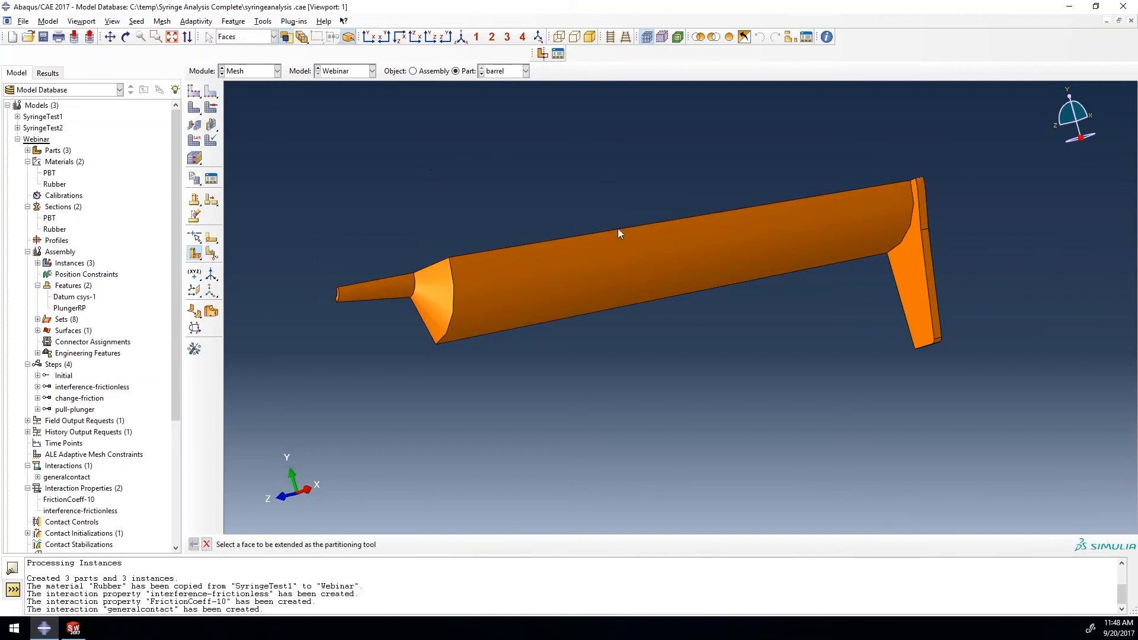
pyautogui.click(611, 254)
pyautogui.click(611, 256)
pyautogui.keyDown('ctrl'); pyautogui.keyDown('alt'); pyautogui.moveTo(738, 133); pyautogui.dragTo(606, 303); pyautogui.keyUp('alt'); pyautogui.keyUp('ctrl')
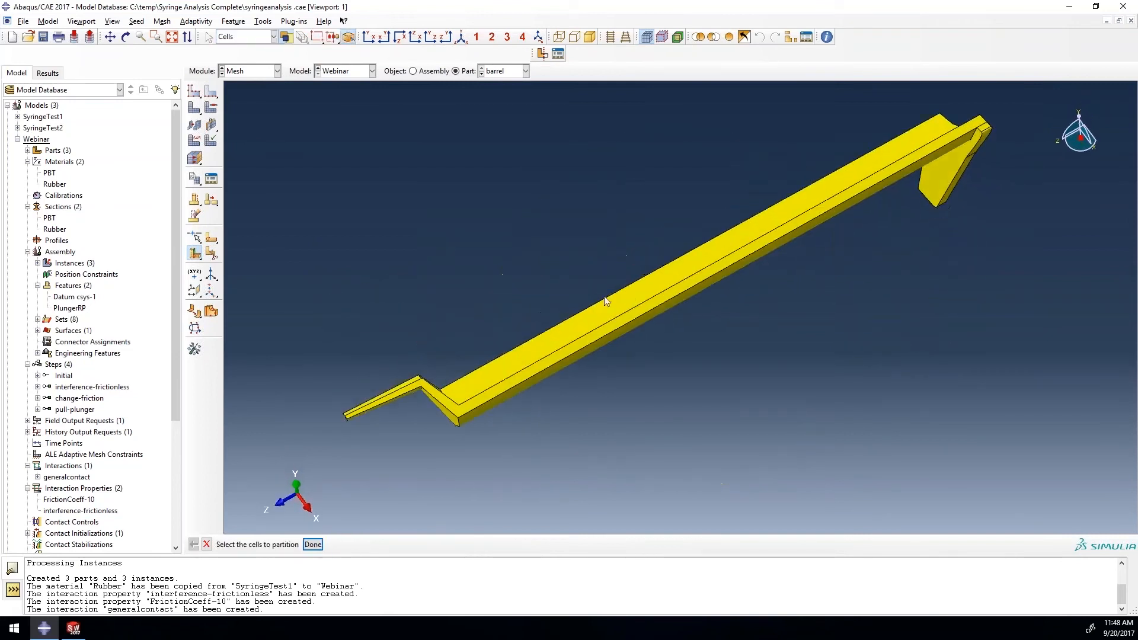
pyautogui.click(207, 545)
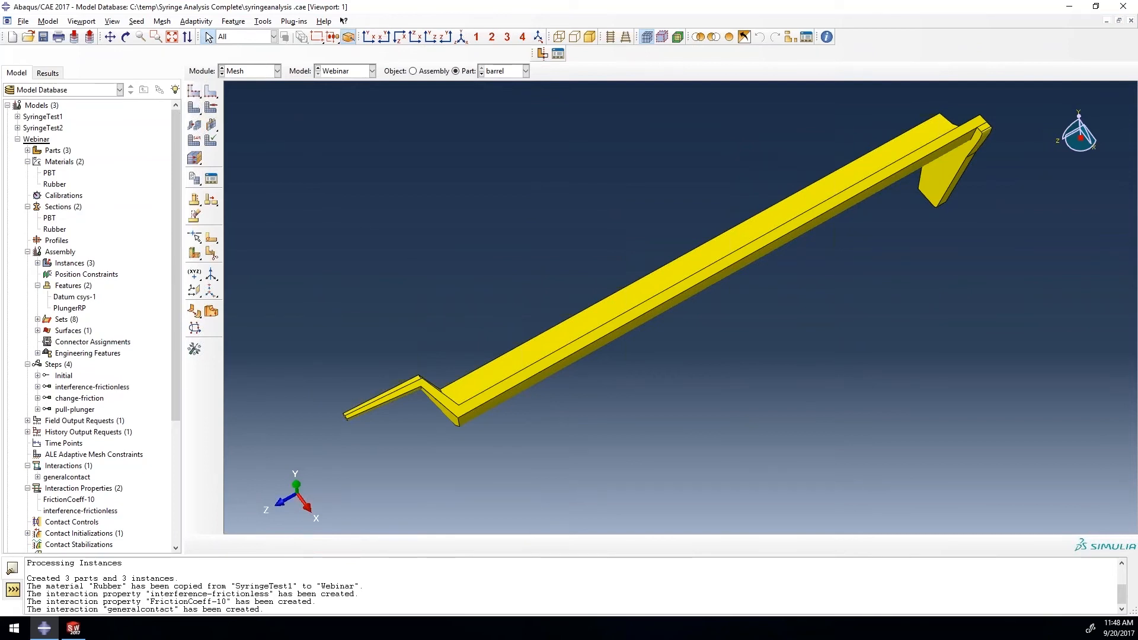
# Seed the barrel with an approximate global size of 1 and mesh the part.
pyautogui.click(195, 95)
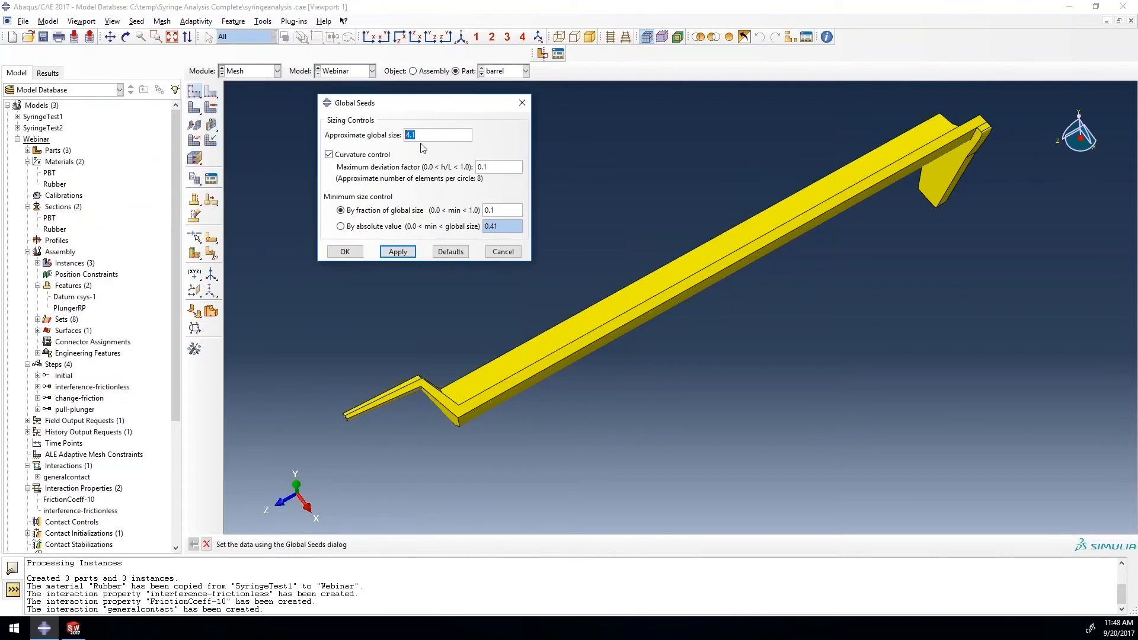
pyautogui.moveTo(422, 136); pyautogui.dragTo(407, 135)
pyautogui.write('1')
pyautogui.click(411, 256)
pyautogui.click(347, 253)
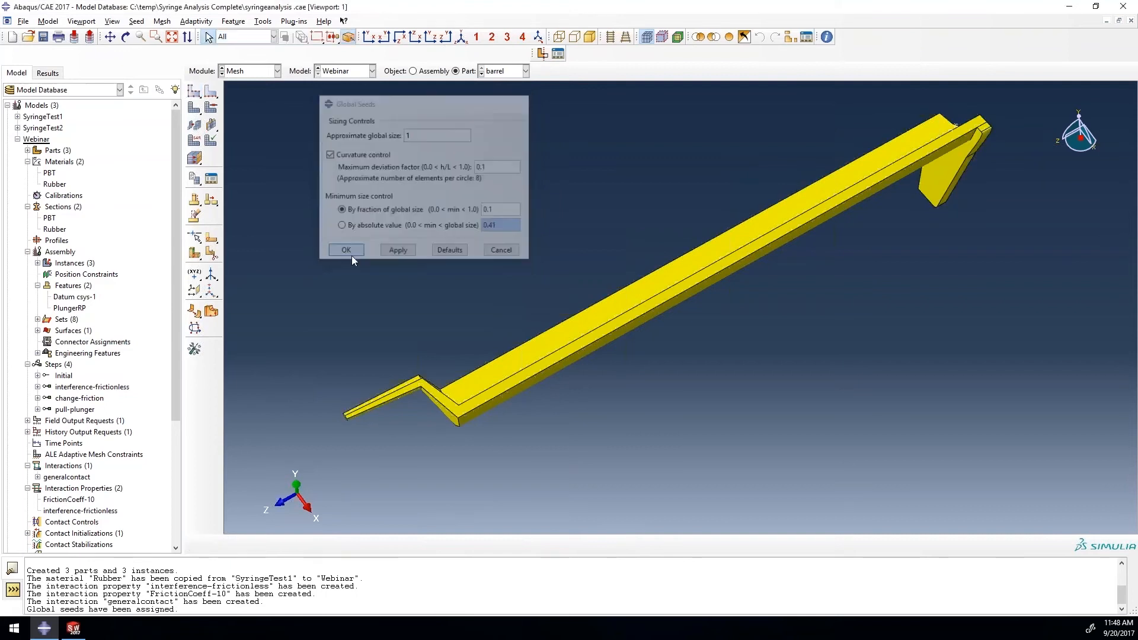
pyautogui.click(198, 108)
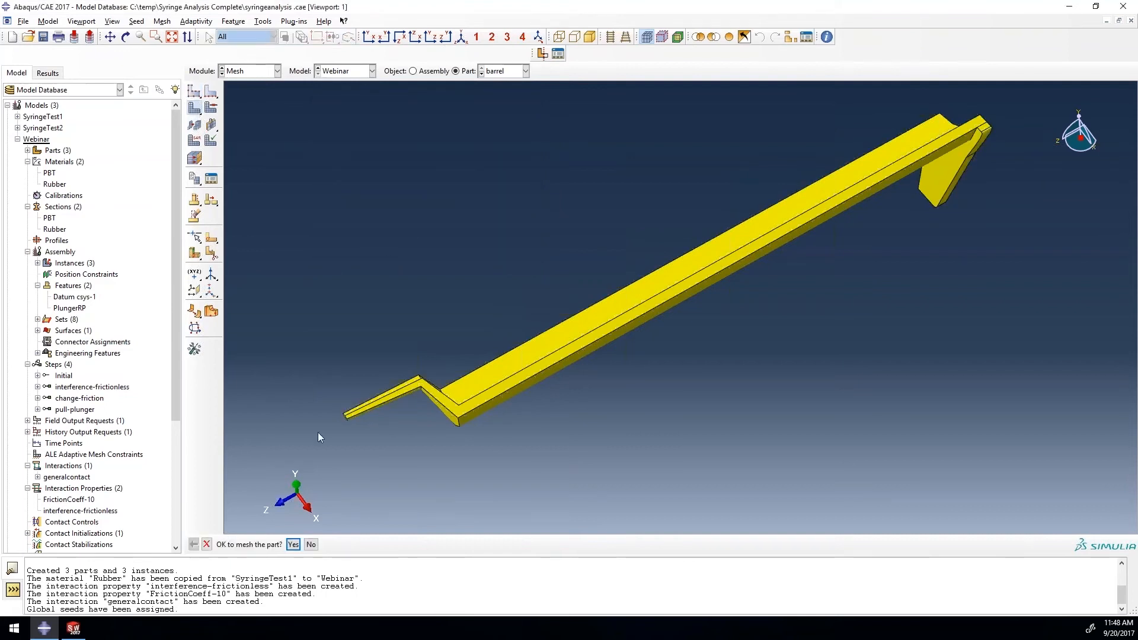
pyautogui.click(293, 544)
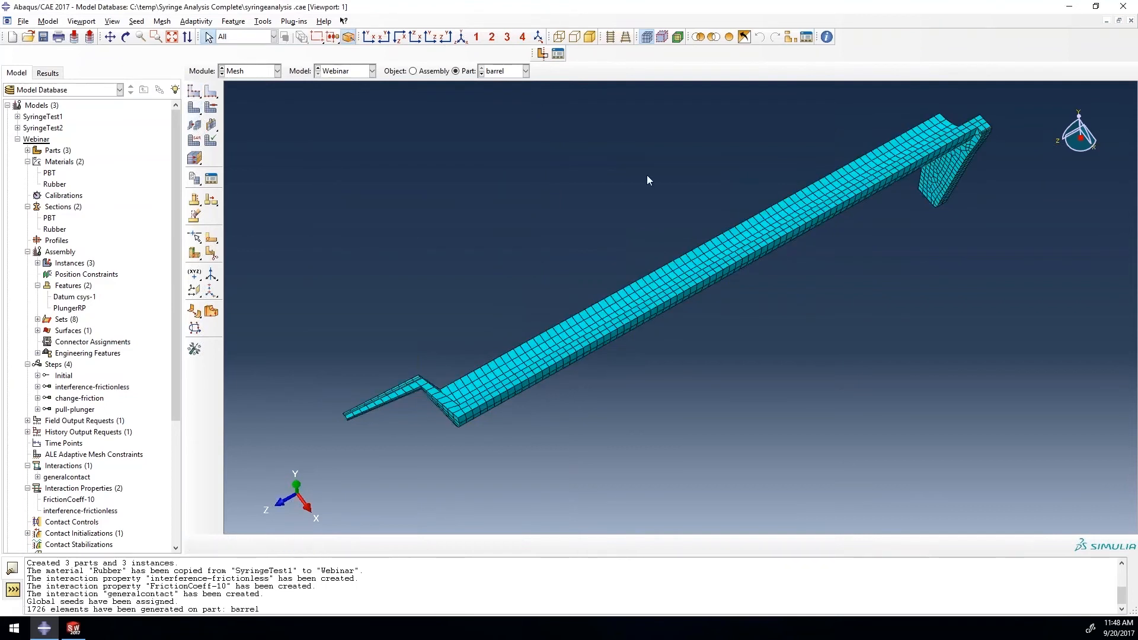
pyautogui.keyDown('ctrl'); pyautogui.keyDown('alt'); pyautogui.moveTo(656, 255); pyautogui.dragTo(646, 277); pyautogui.keyUp('alt'); pyautogui.keyUp('ctrl')
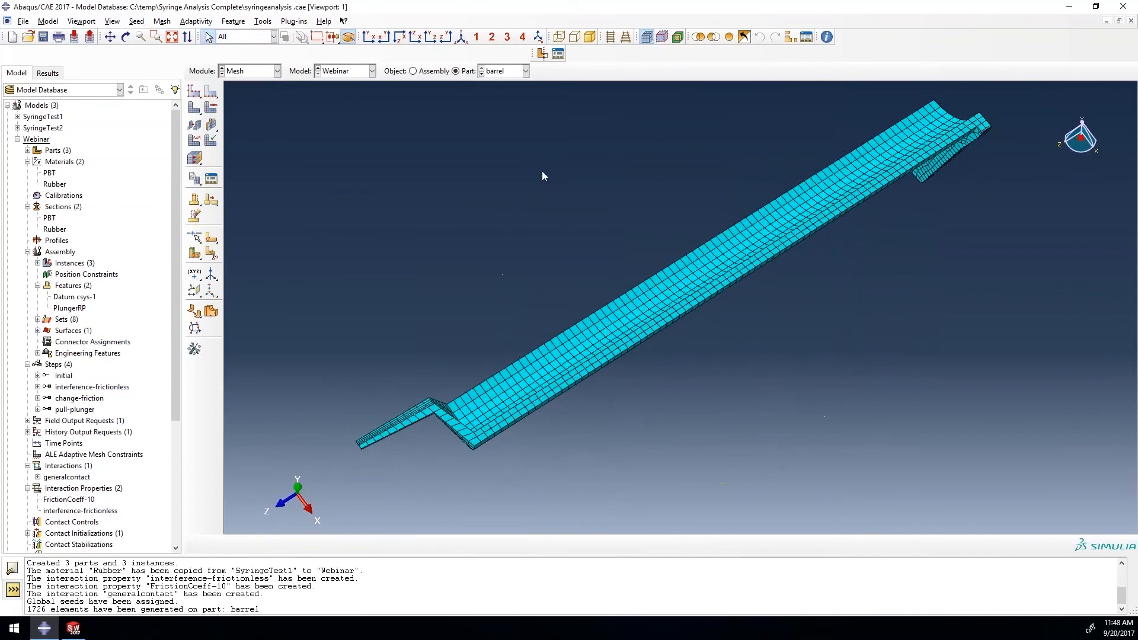
# Show the plunger part and partition it by extending the shaft-side face of its rear end flange.
pyautogui.click(525, 71)
pyautogui.click(501, 93)
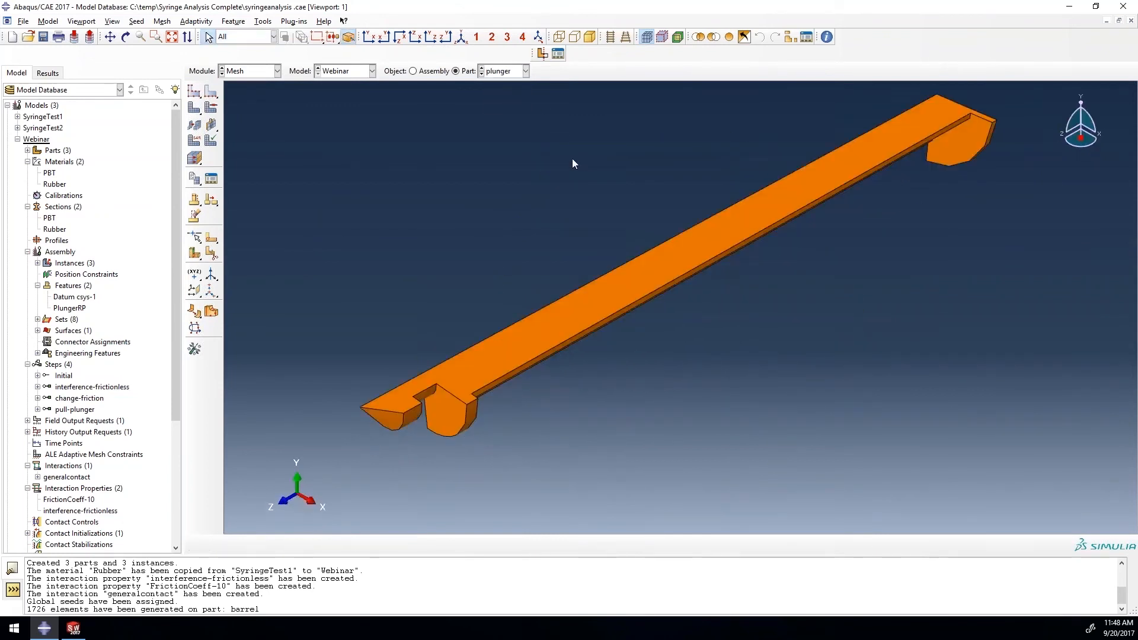
pyautogui.click(196, 253)
pyautogui.keyDown('ctrl'); pyautogui.keyDown('alt'); pyautogui.moveTo(734, 244); pyautogui.dragTo(859, 289); pyautogui.keyUp('alt'); pyautogui.keyUp('ctrl')
pyautogui.click(885, 324)
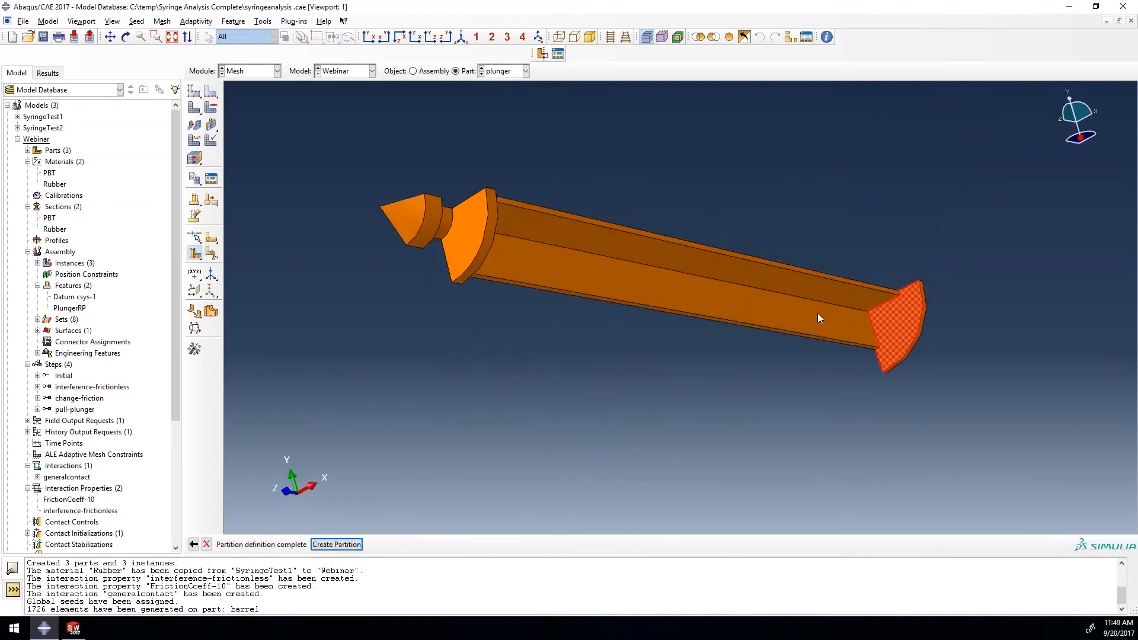
pyautogui.click(349, 544)
# Partition the remaining plunger cell by extending the shaft-side face of the flange near the pointed tip.
pyautogui.keyDown('ctrl'); pyautogui.keyDown('alt'); pyautogui.moveTo(856, 256); pyautogui.dragTo(854, 285); pyautogui.keyUp('alt'); pyautogui.keyUp('ctrl')
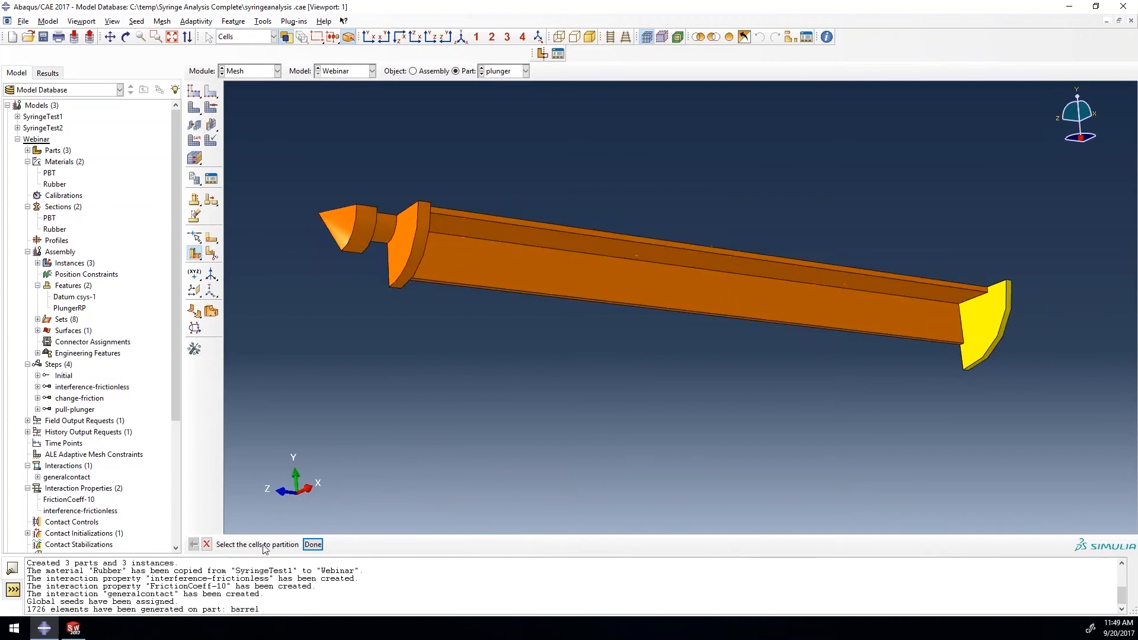
pyautogui.click(510, 264)
pyautogui.keyDown('ctrl'); pyautogui.keyDown('alt'); pyautogui.moveTo(510, 264); pyautogui.dragTo(405, 301); pyautogui.keyUp('alt'); pyautogui.keyUp('ctrl')
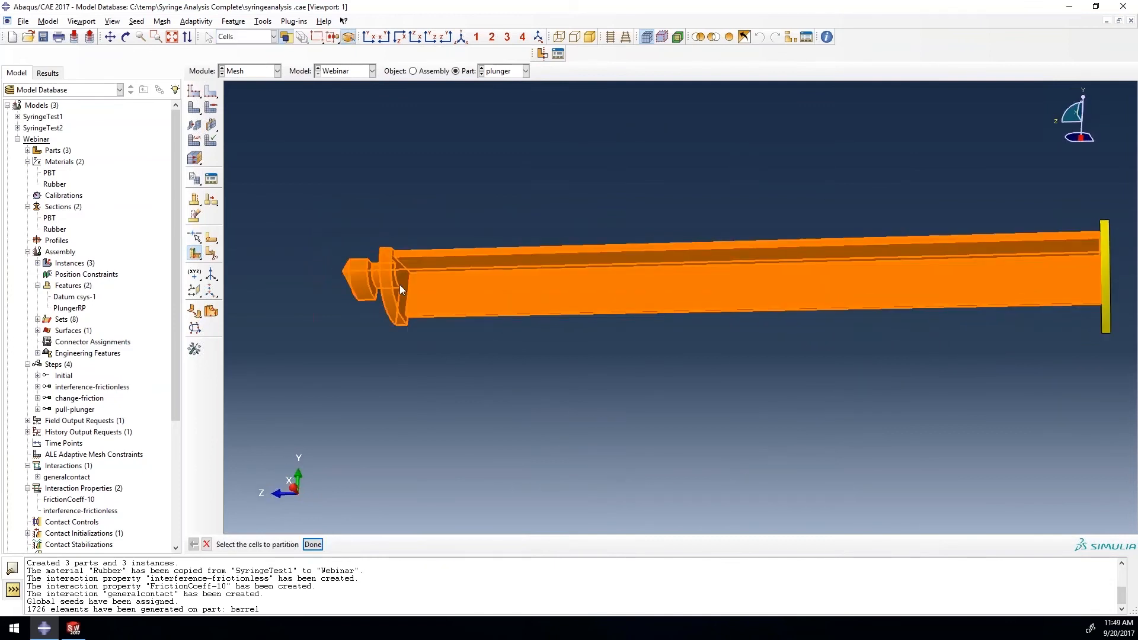
pyautogui.middleClick(399, 284)
pyautogui.click(392, 299)
pyautogui.middleClick(374, 330)
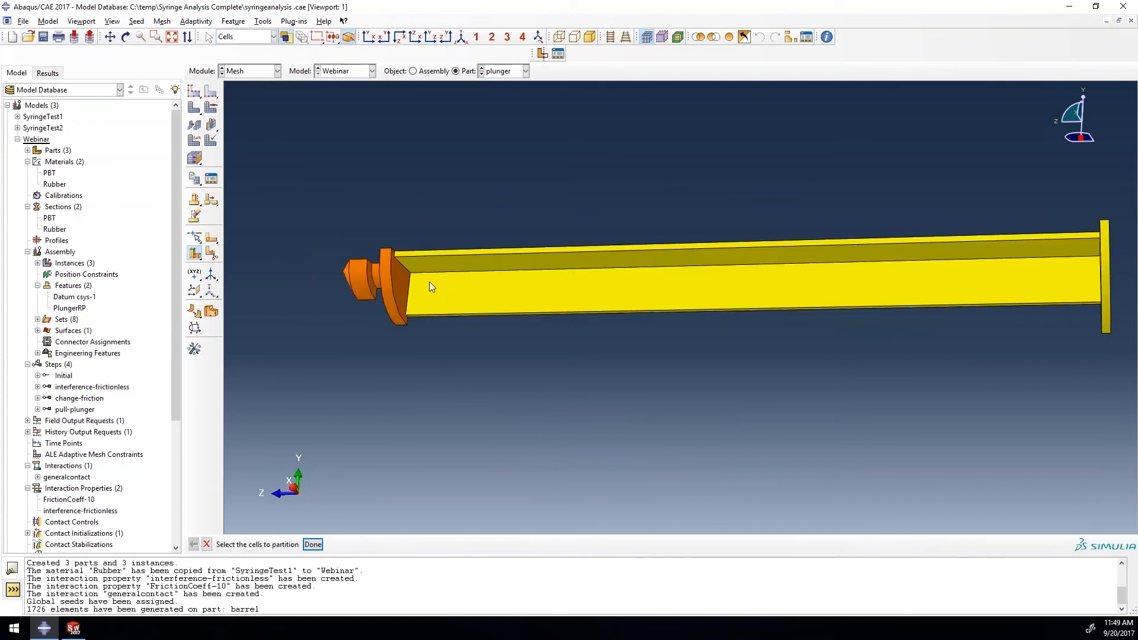
# Partition the plunger's front flange and tip cell by extending the cylindrical face of the neck between them.
pyautogui.keyDown('ctrl'); pyautogui.keyDown('alt'); pyautogui.moveTo(400, 279); pyautogui.dragTo(372, 290); pyautogui.keyUp('alt'); pyautogui.keyUp('ctrl')
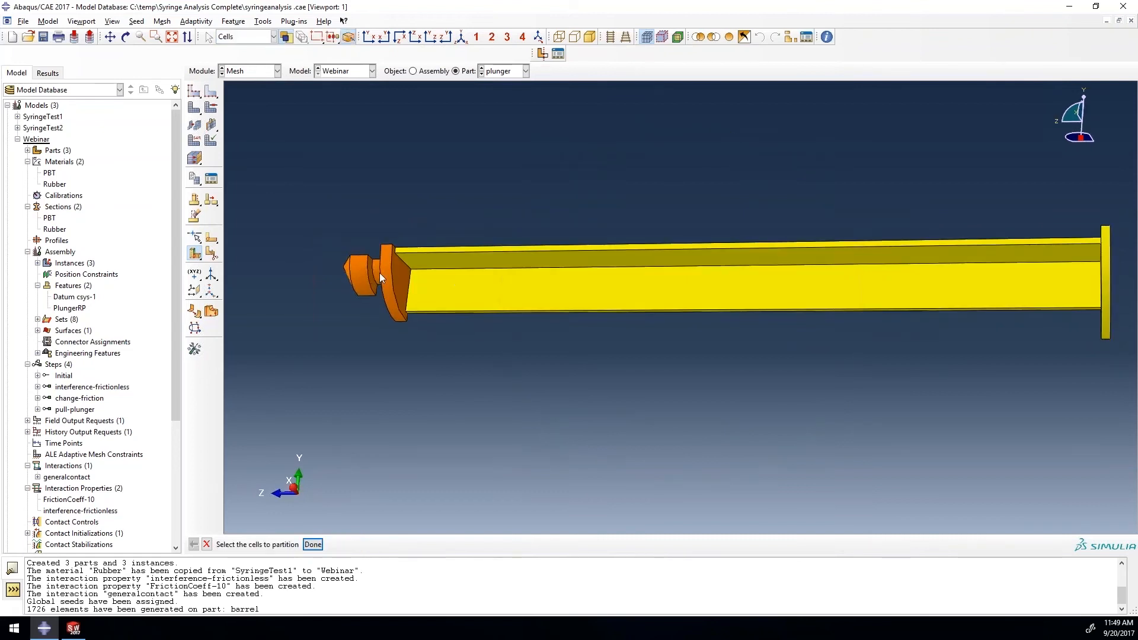
pyautogui.click(375, 266)
pyautogui.middleClick(374, 266)
pyautogui.click(375, 266)
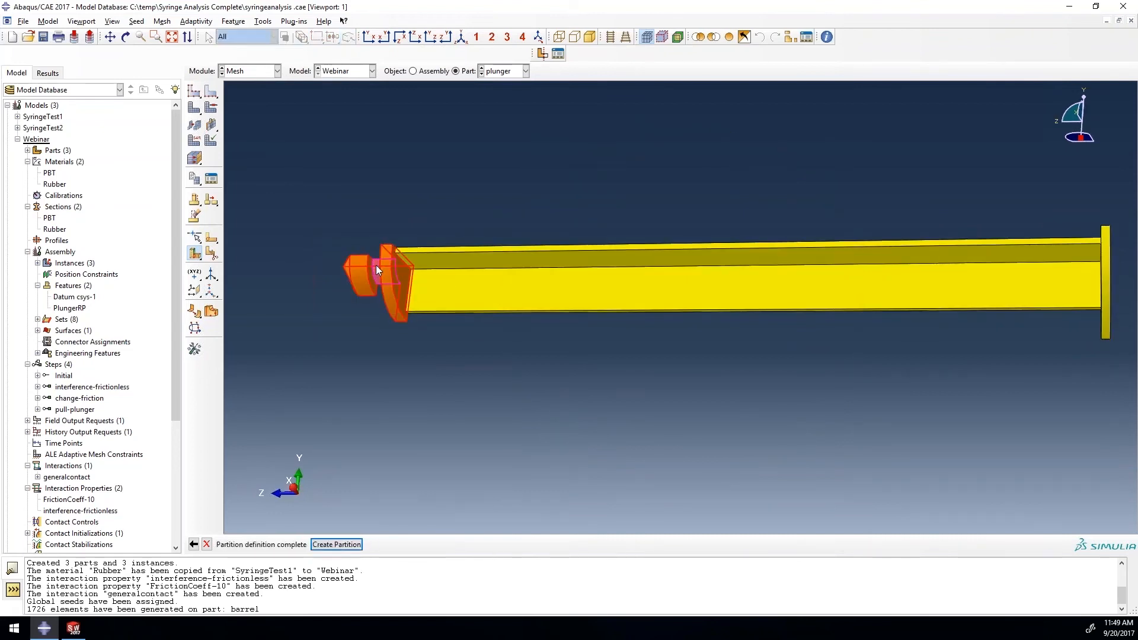
pyautogui.middleClick(376, 265)
pyautogui.keyDown('ctrl'); pyautogui.keyDown('alt'); pyautogui.moveTo(424, 293); pyautogui.dragTo(666, 273); pyautogui.keyUp('alt'); pyautogui.keyUp('ctrl')
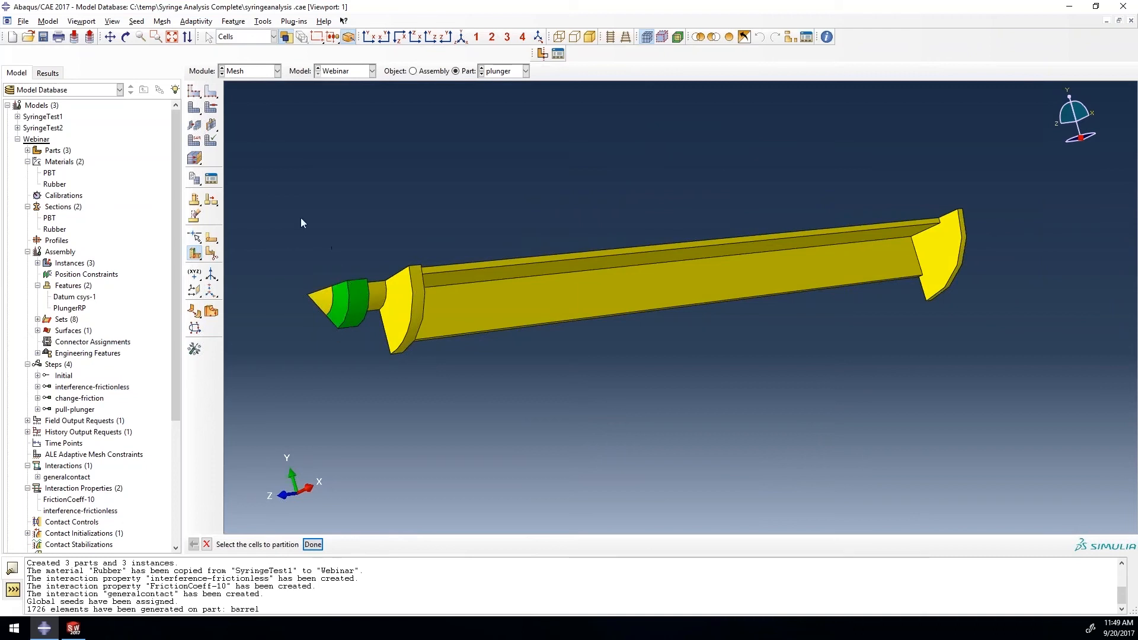
# Seed the plunger with an approximate global size of 0.5 and mesh the part.
pyautogui.click(194, 90)
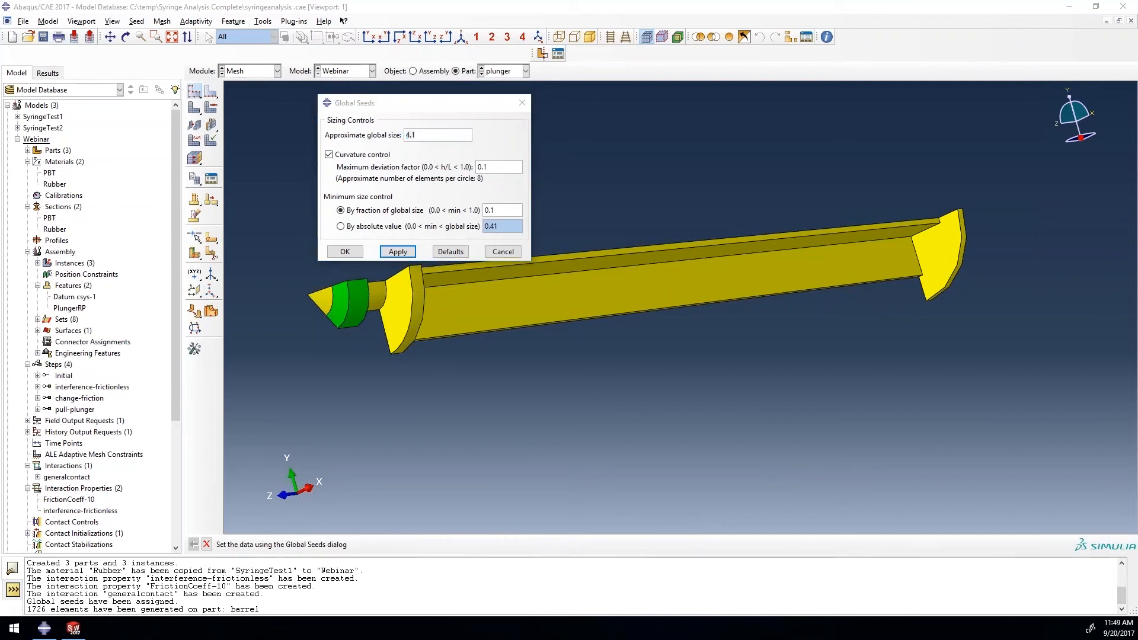
pyautogui.click(435, 129)
pyautogui.moveTo(415, 135); pyautogui.dragTo(393, 135)
pyautogui.write('0.5')
pyautogui.click(397, 251)
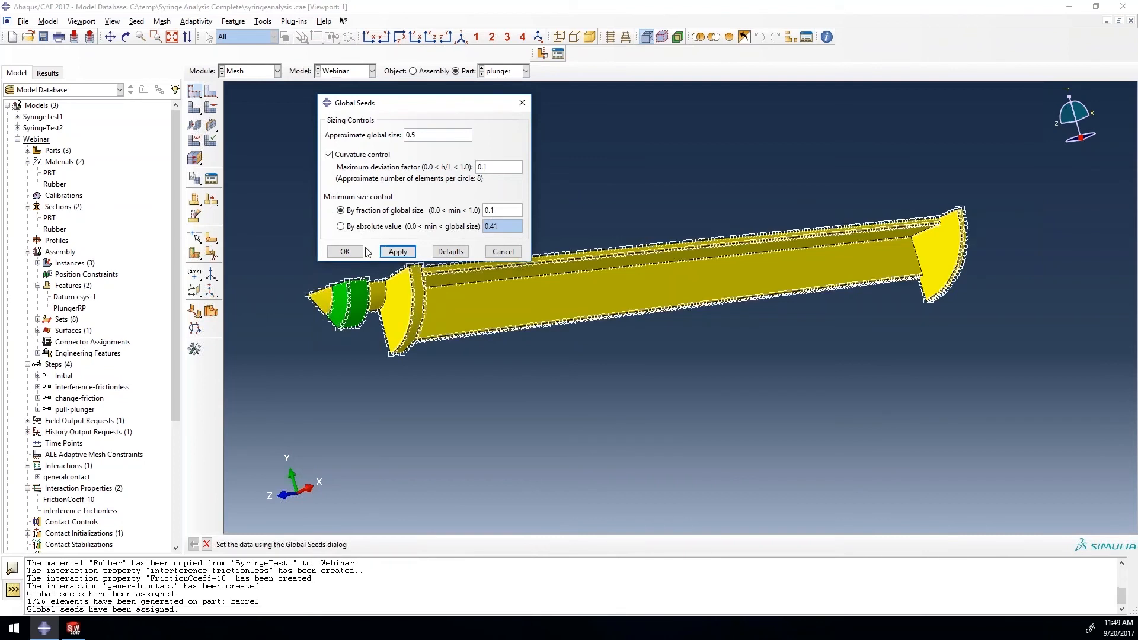
pyautogui.click(361, 253)
pyautogui.click(194, 107)
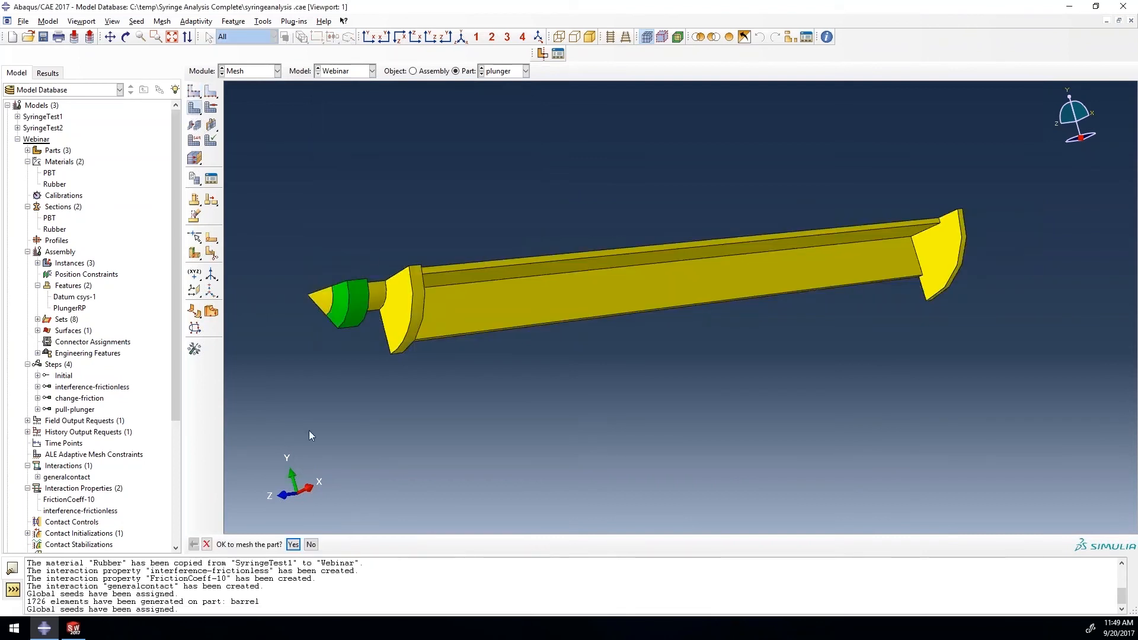
pyautogui.click(294, 545)
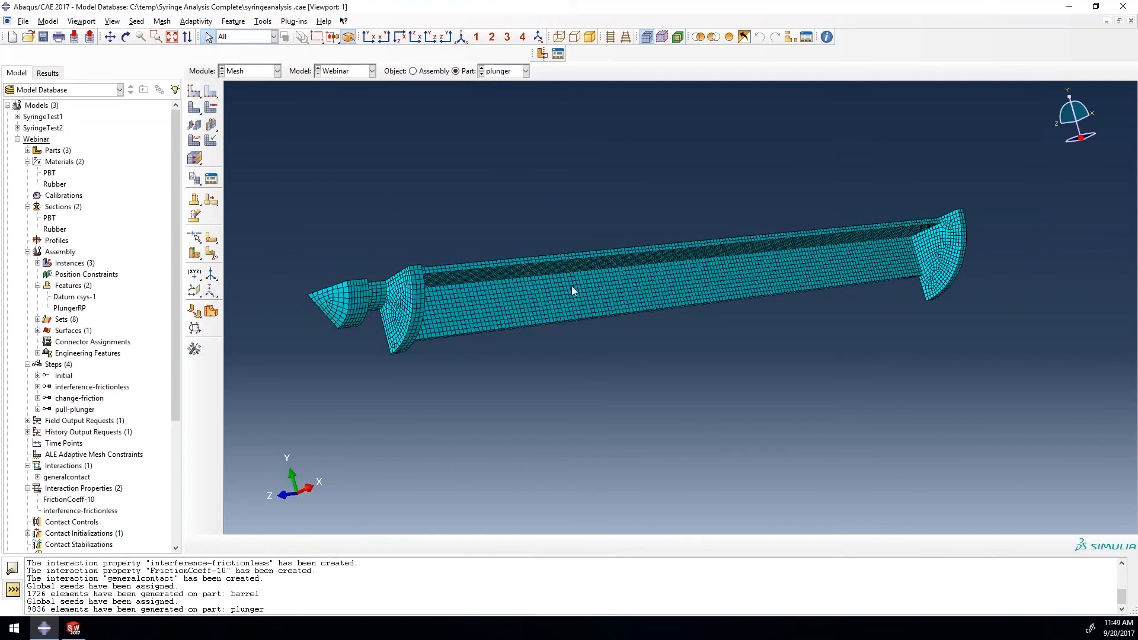
# Show the stopper part and partition it by extending the outer cylindrical face between its two rounded ribs.
pyautogui.click(503, 71)
pyautogui.click(508, 106)
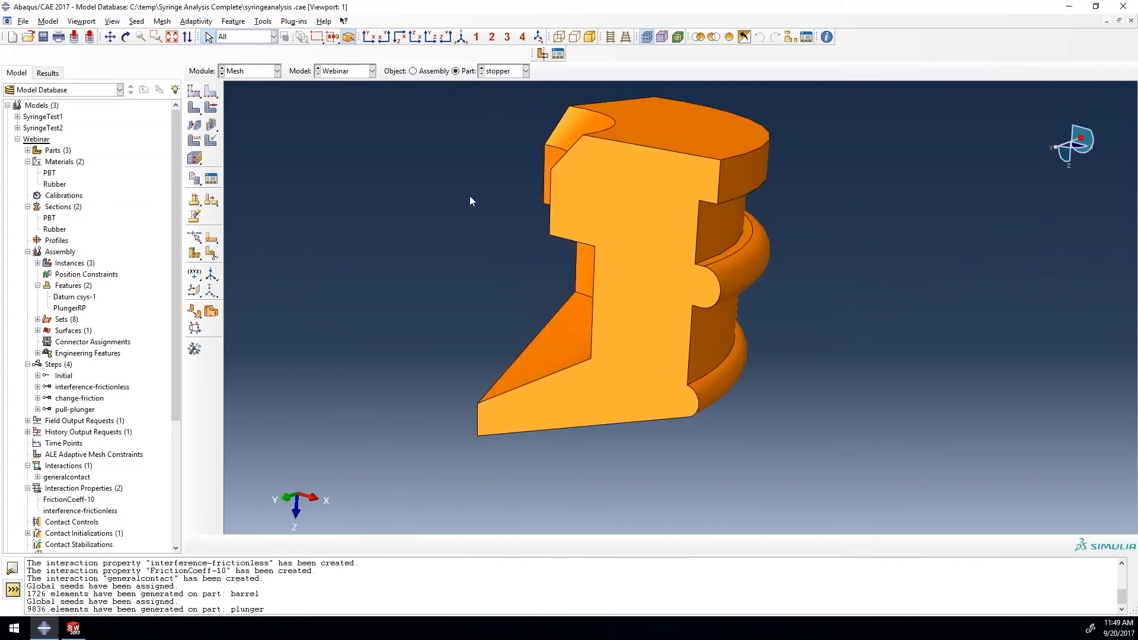
pyautogui.click(194, 253)
pyautogui.click(716, 332)
pyautogui.hotkey('ctrl', 'c')
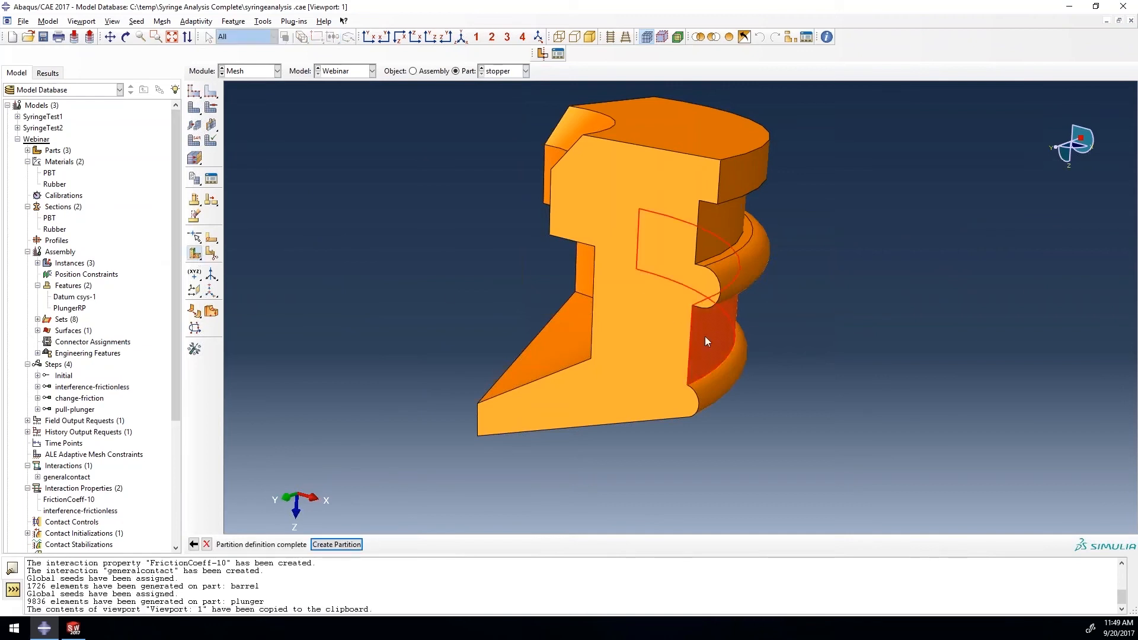
pyautogui.click(335, 545)
# Partition the stopper's main body cell by extending the flat underside face of its wider upper head.
pyautogui.keyDown('ctrl'); pyautogui.keyDown('alt'); pyautogui.moveTo(538, 261); pyautogui.dragTo(642, 172); pyautogui.keyUp('alt'); pyautogui.keyUp('ctrl')
pyautogui.click(639, 174)
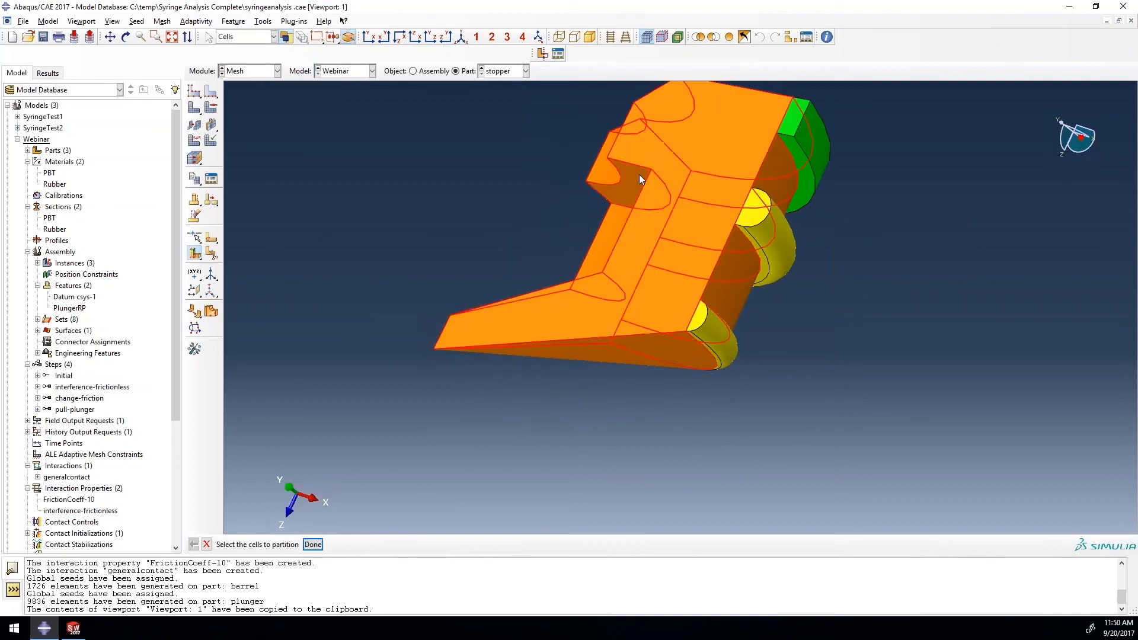
pyautogui.middleClick(639, 174)
pyautogui.click(631, 177)
pyautogui.keyDown('ctrl'); pyautogui.keyDown('alt'); pyautogui.moveTo(497, 179); pyautogui.dragTo(533, 251); pyautogui.keyUp('alt'); pyautogui.keyUp('ctrl')
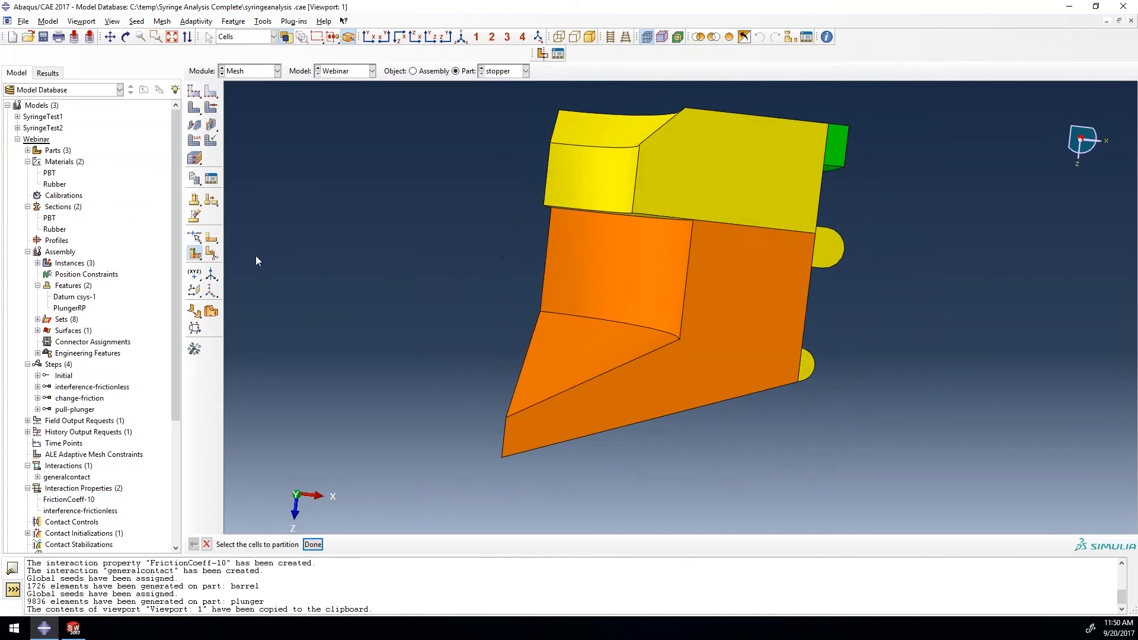
# Partition the stopper's lower body cell with a cutting plane through three points on the arc where the inner cylindrical and sloped faces meet.
pyautogui.click(197, 257)
pyautogui.keyDown('ctrl'); pyautogui.keyDown('alt'); pyautogui.moveTo(550, 315); pyautogui.dragTo(638, 320); pyautogui.keyUp('alt'); pyautogui.keyUp('ctrl')
pyautogui.click(638, 320)
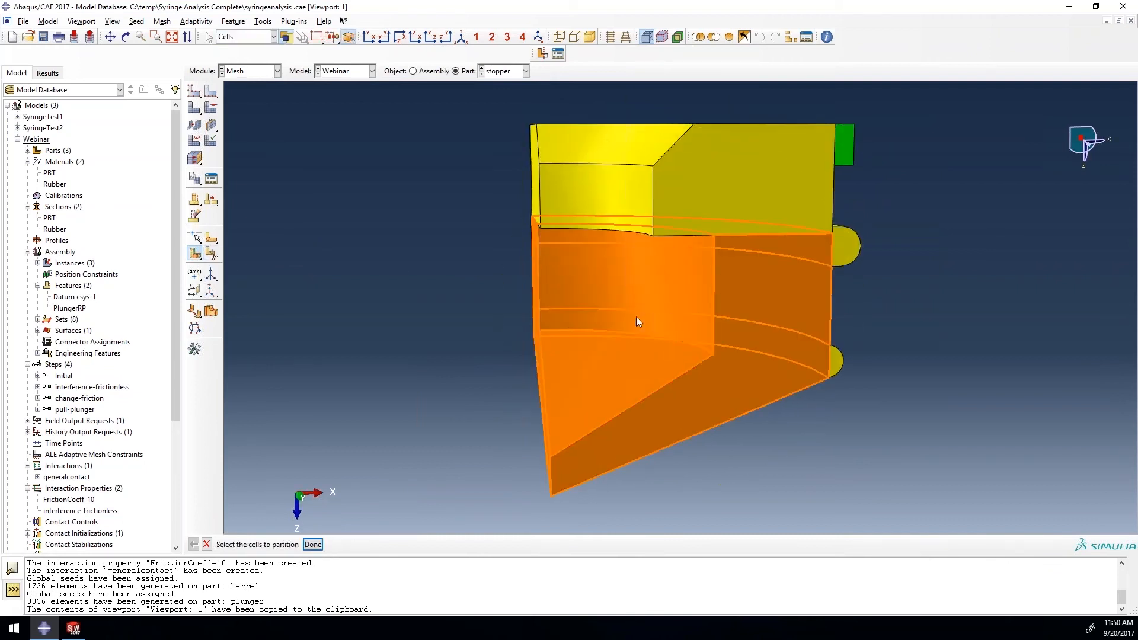
pyautogui.middleClick(552, 335)
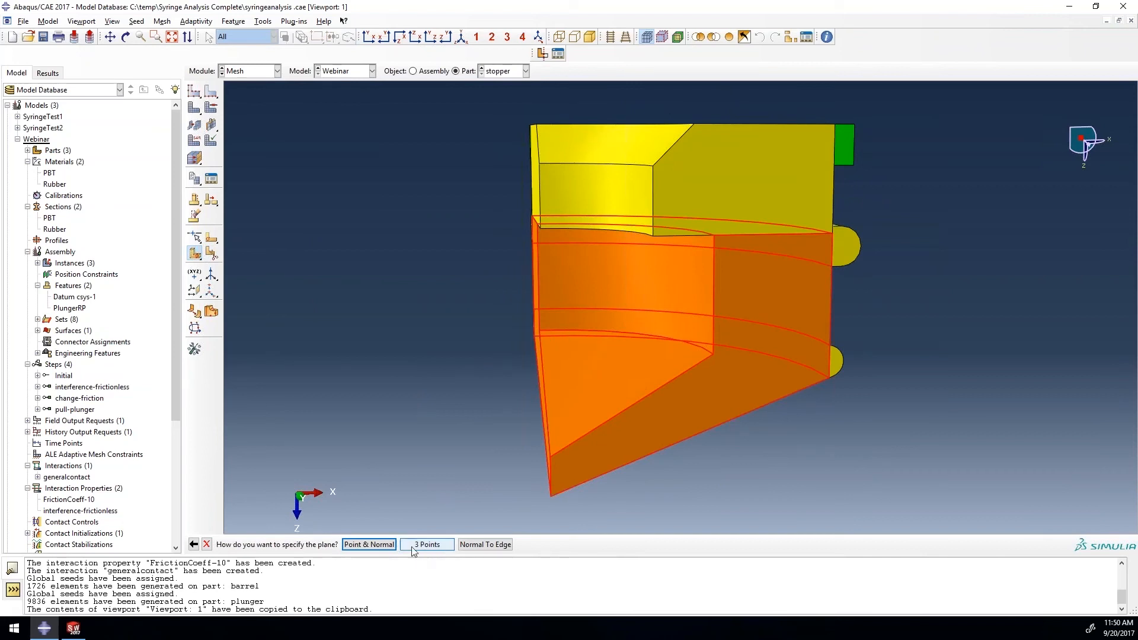
pyautogui.click(438, 546)
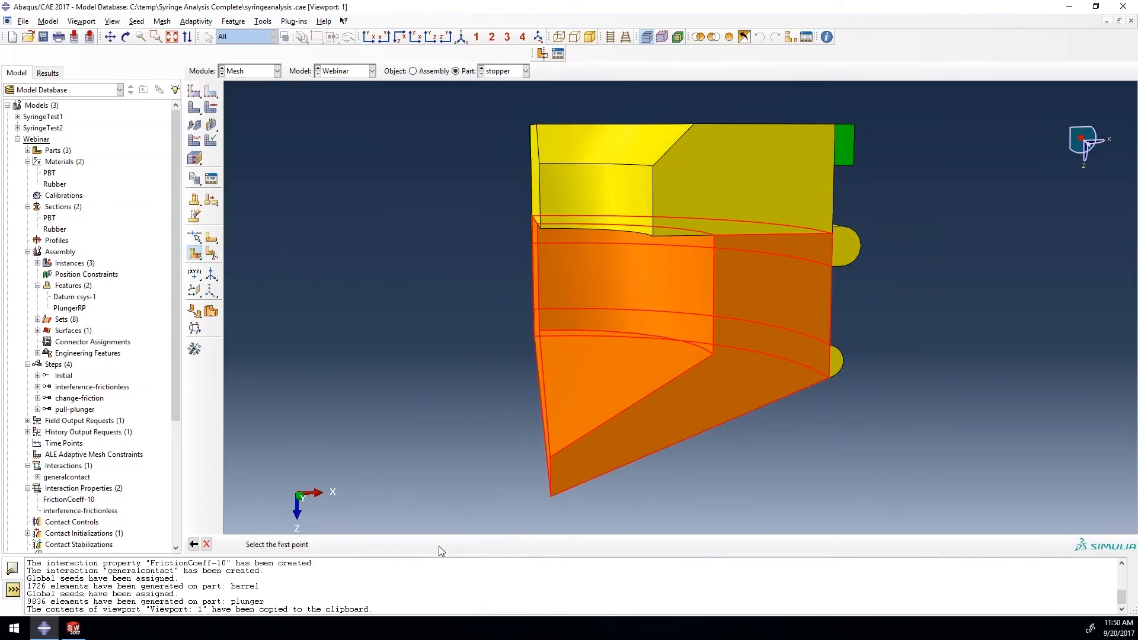
pyautogui.click(540, 330)
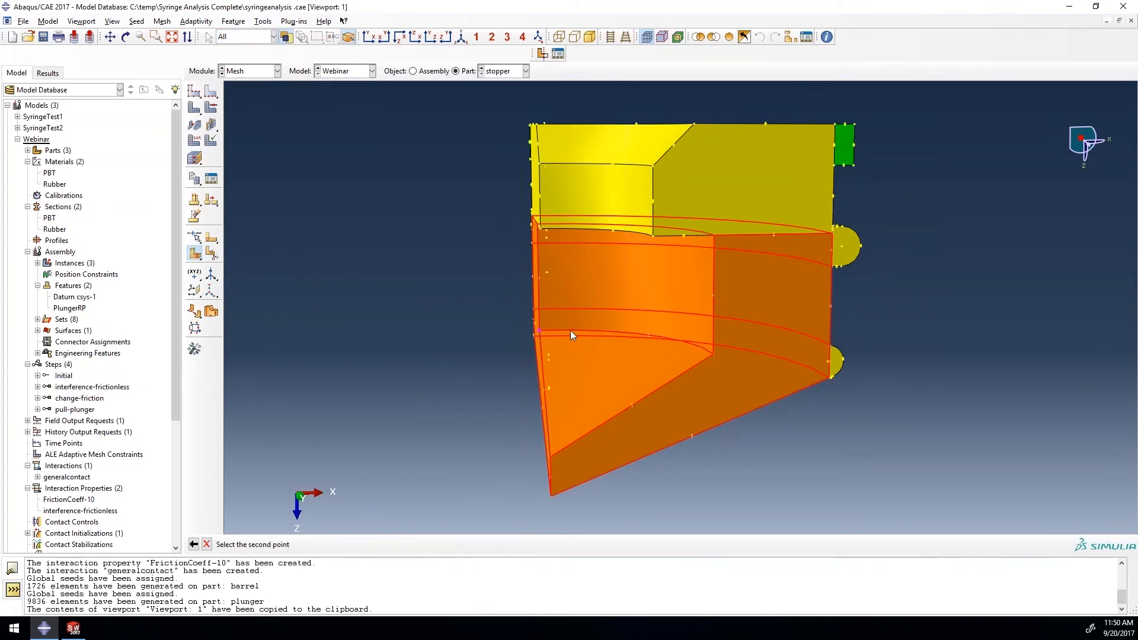
pyautogui.click(648, 336)
pyautogui.click(713, 353)
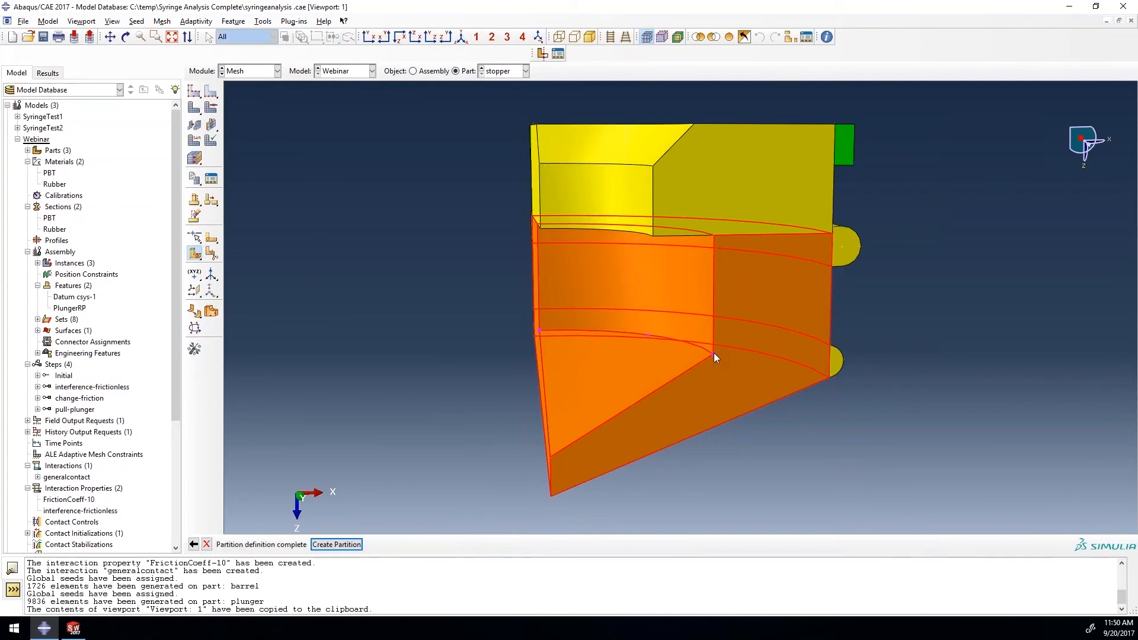
pyautogui.click(362, 546)
pyautogui.keyDown('ctrl'); pyautogui.keyDown('alt'); pyautogui.moveTo(841, 290); pyautogui.dragTo(693, 367); pyautogui.keyUp('alt'); pyautogui.keyUp('ctrl')
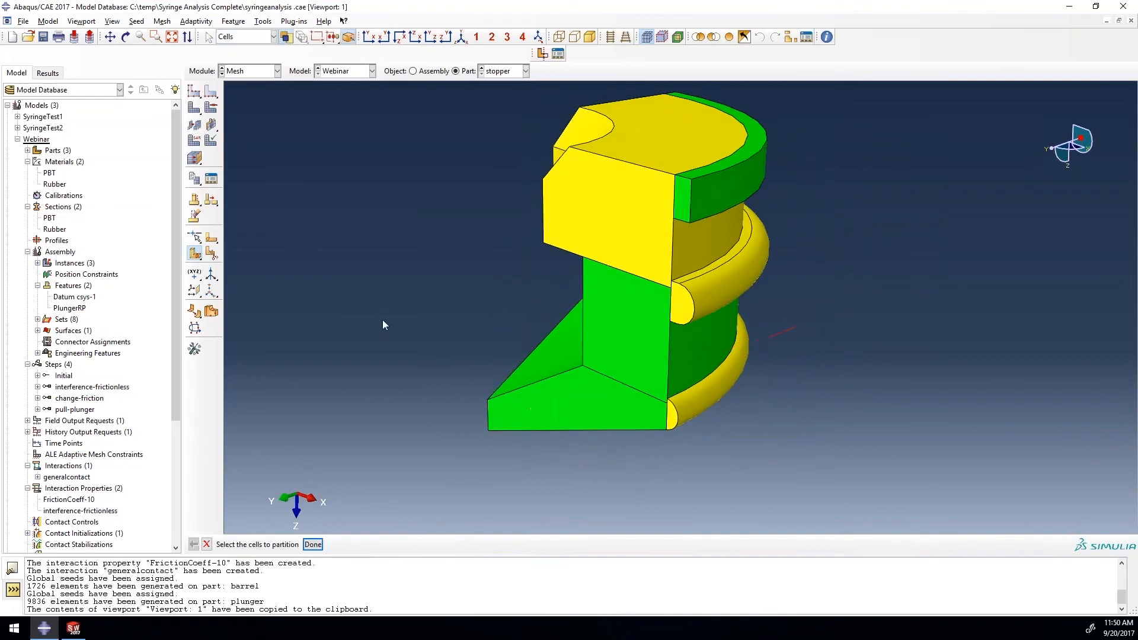
# Seed the stopper with an approximate global size of 0.5.
pyautogui.click(194, 91)
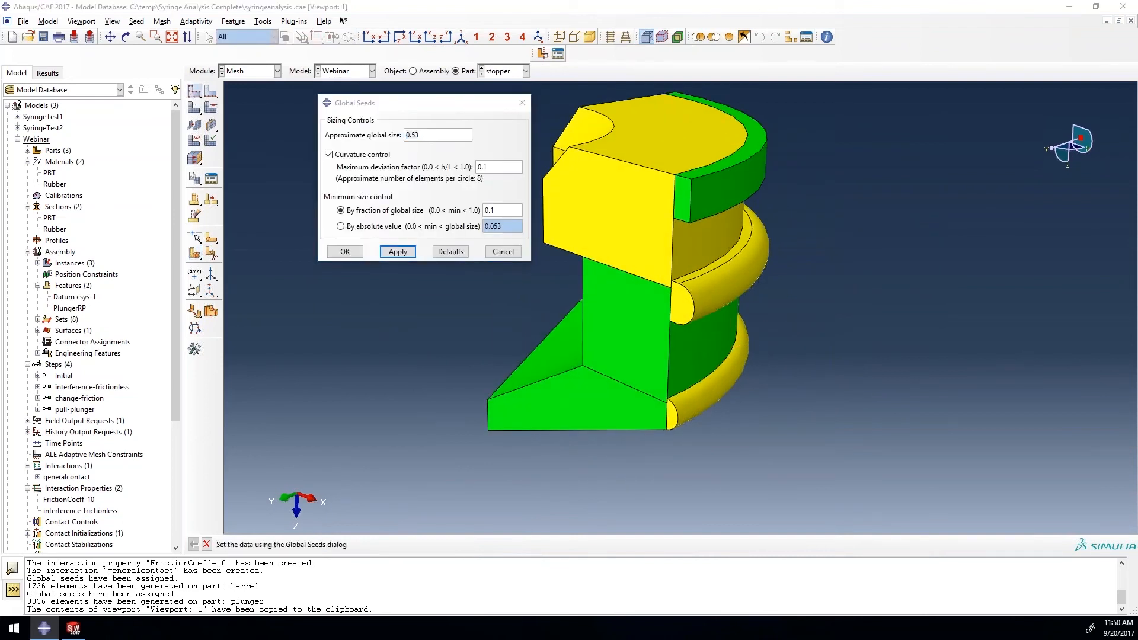
pyautogui.moveTo(421, 135); pyautogui.dragTo(407, 135)
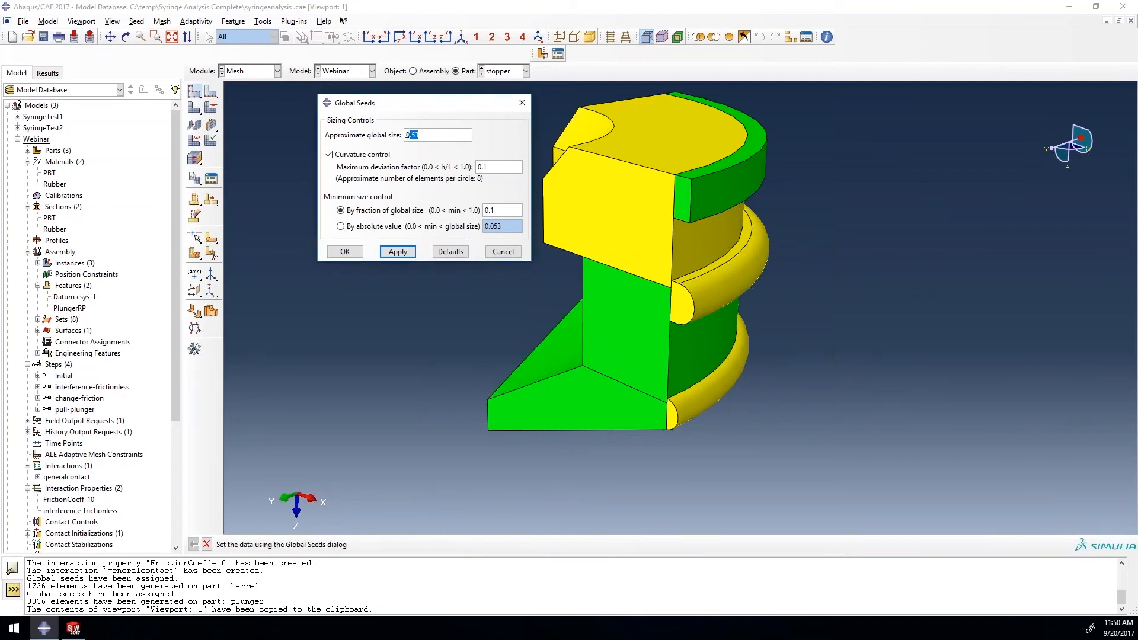
pyautogui.write('0')
pyautogui.click(398, 252)
pyautogui.click(343, 253)
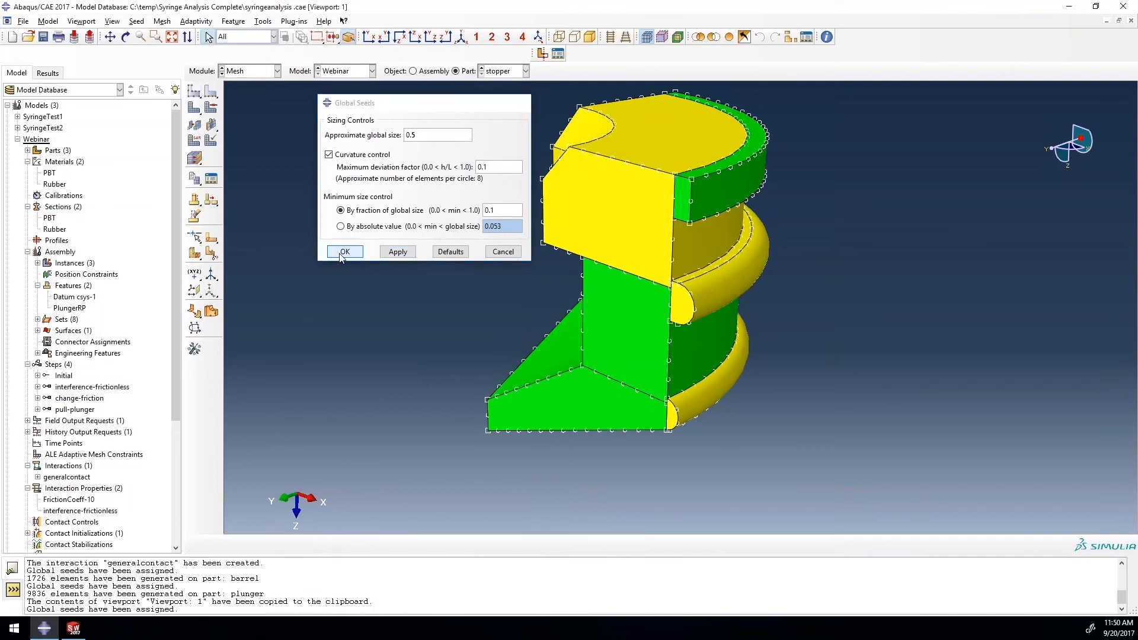
# Examine the global seed spacing along the curved profile edges of the stopper's rounded ribs.
pyautogui.click(193, 91)
pyautogui.scroll(6, 641, 318)
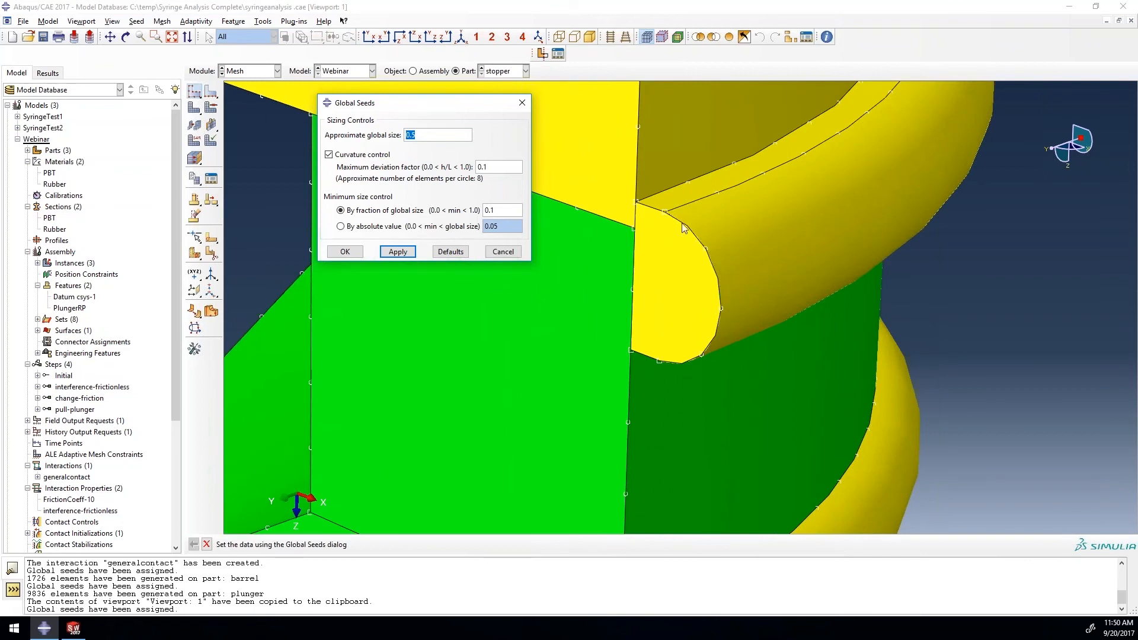
pyautogui.scroll(-4, 714, 297)
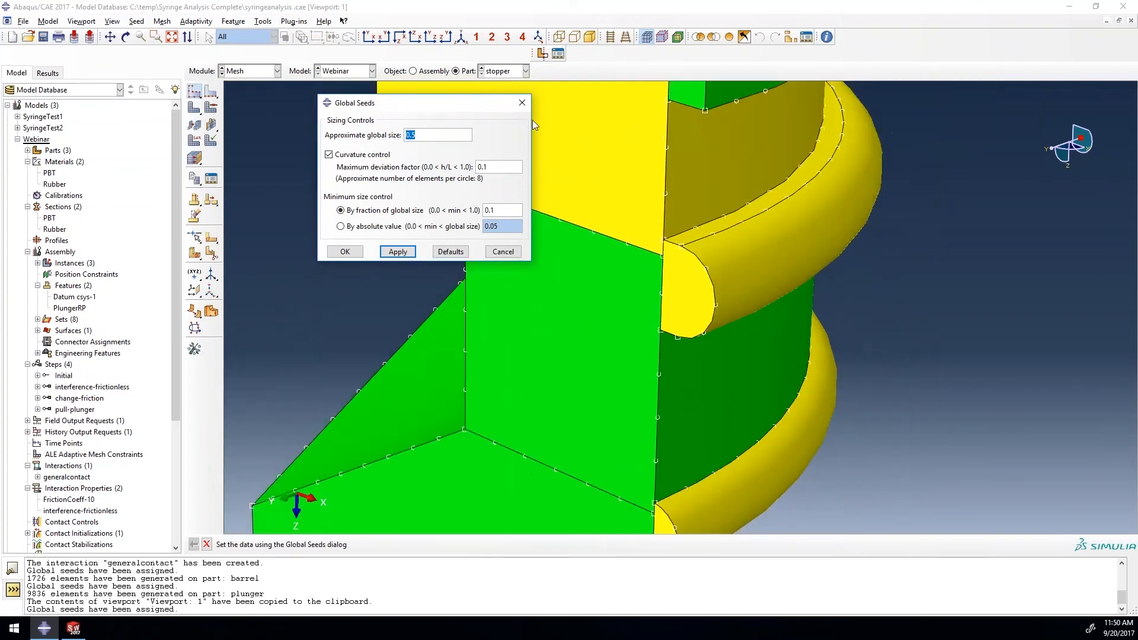
pyautogui.click(522, 102)
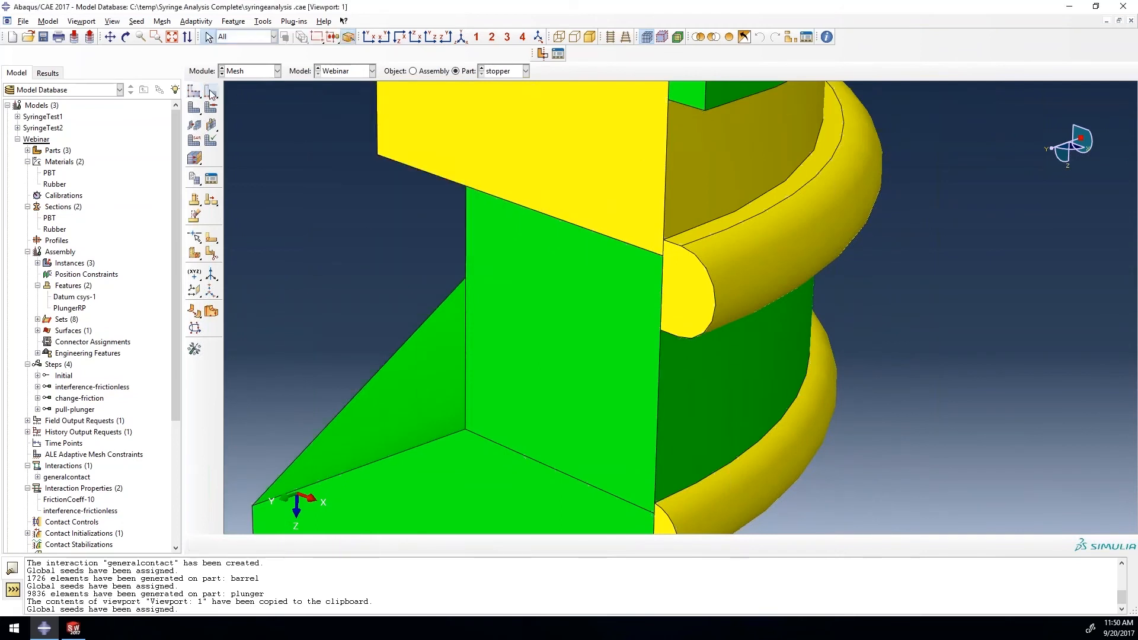
pyautogui.scroll(-5, 450, 252)
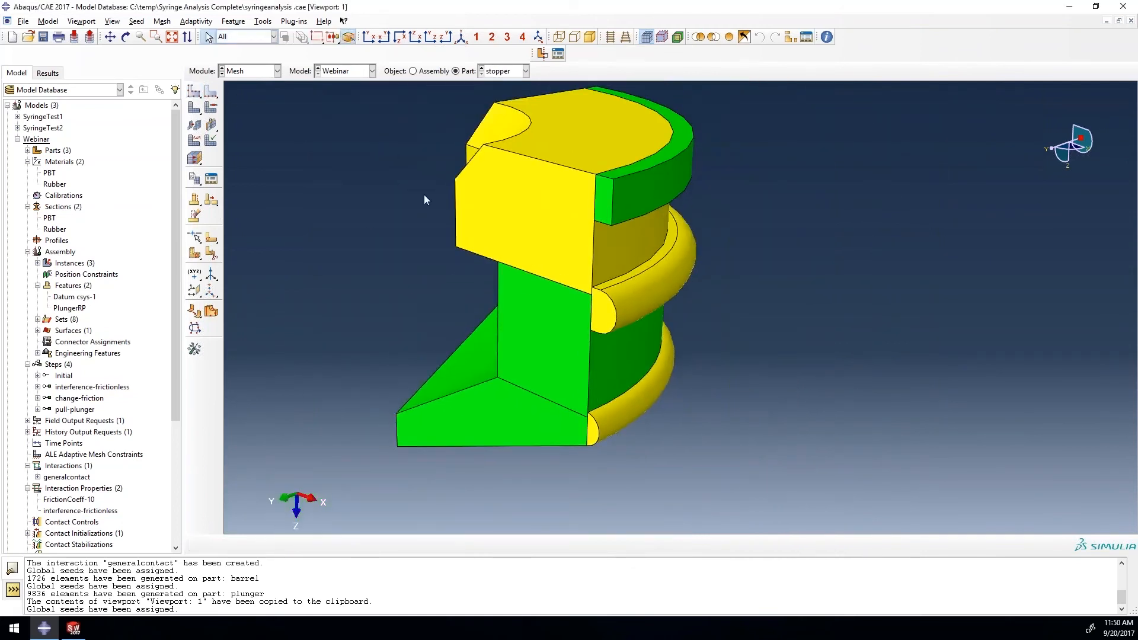
pyautogui.scroll(1, 425, 195)
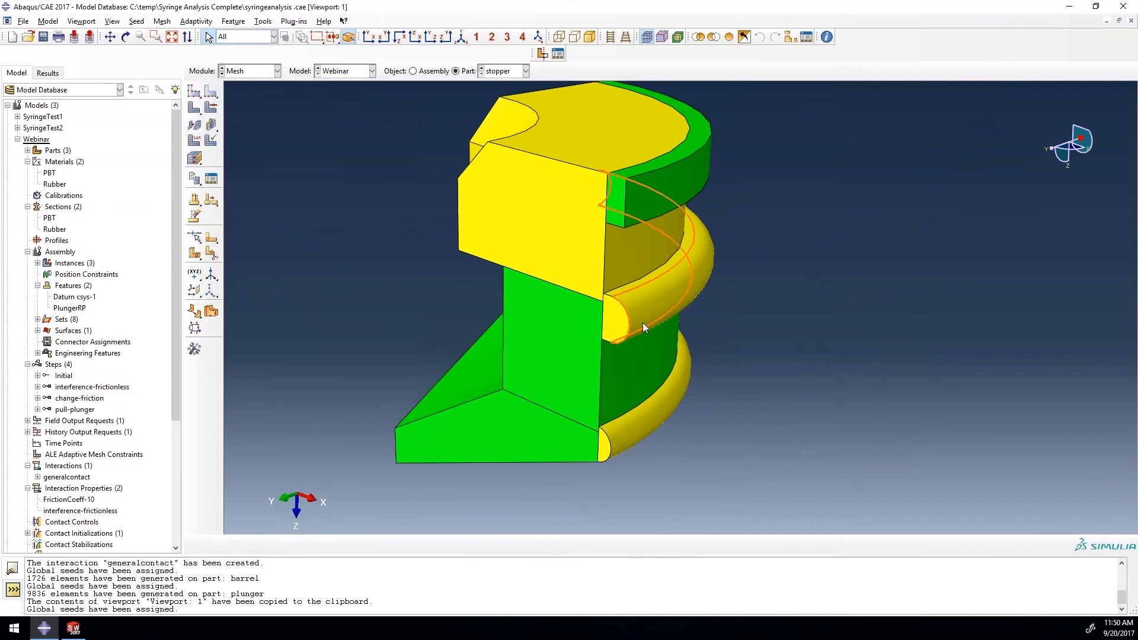
# Assign local seeds with an approximate element size of 0.1 to the curved profile edges of the stopper's two rounded ribs.
pyautogui.click(211, 94)
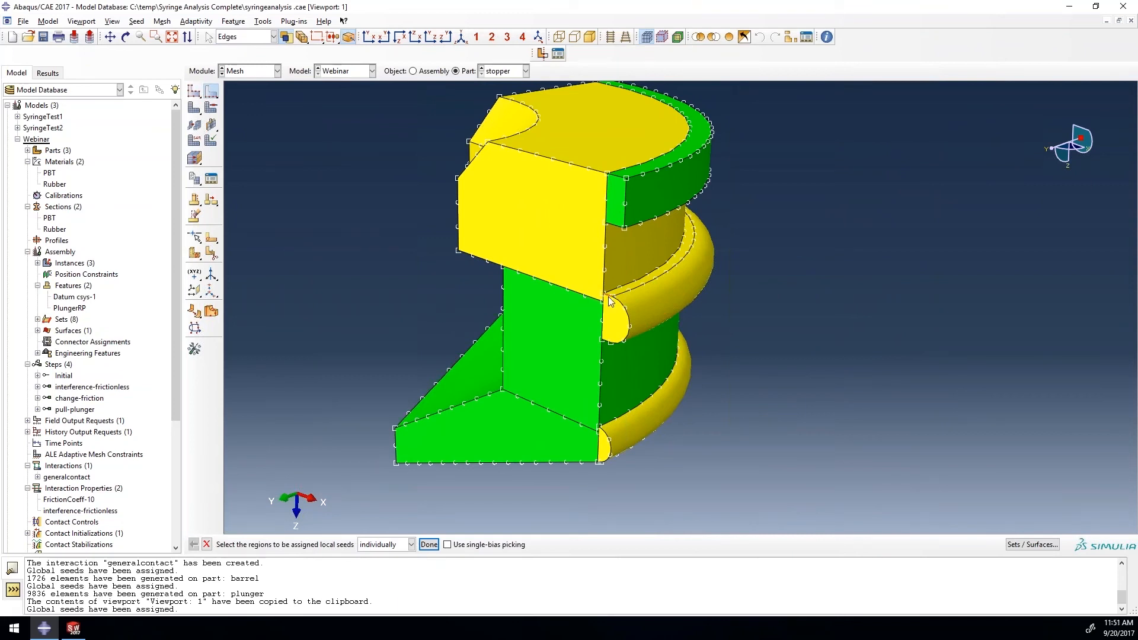
pyautogui.click(611, 343)
pyautogui.keyDown('shift'); pyautogui.click(605, 446); pyautogui.keyUp('shift')
pyautogui.scroll(6, 606, 462)
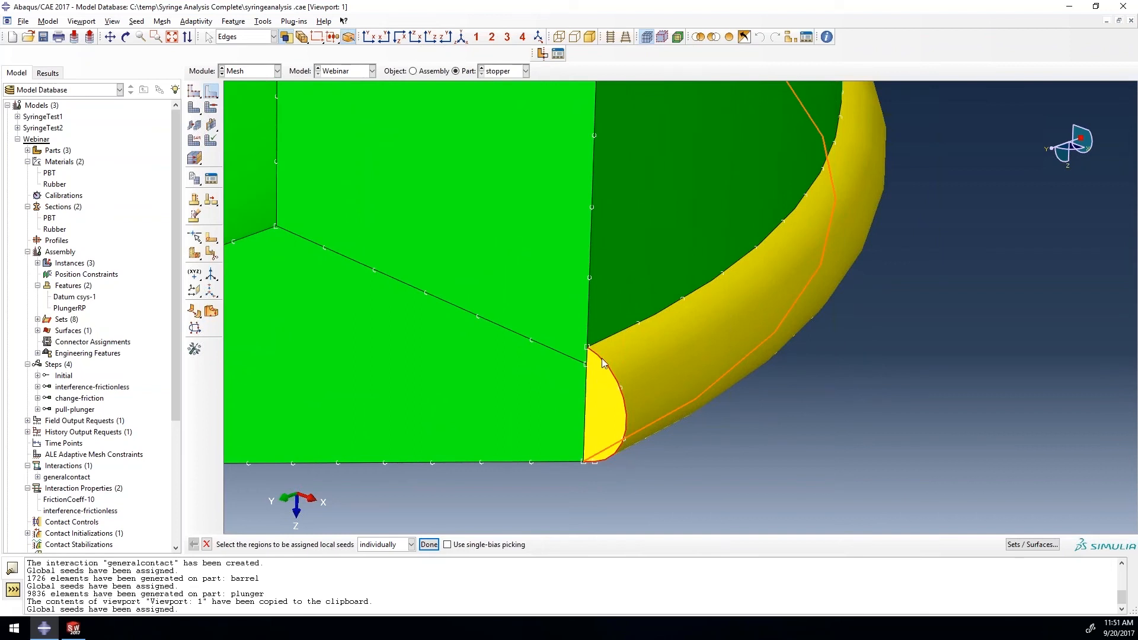
pyautogui.scroll(-3, 612, 408)
pyautogui.scroll(-4, 613, 404)
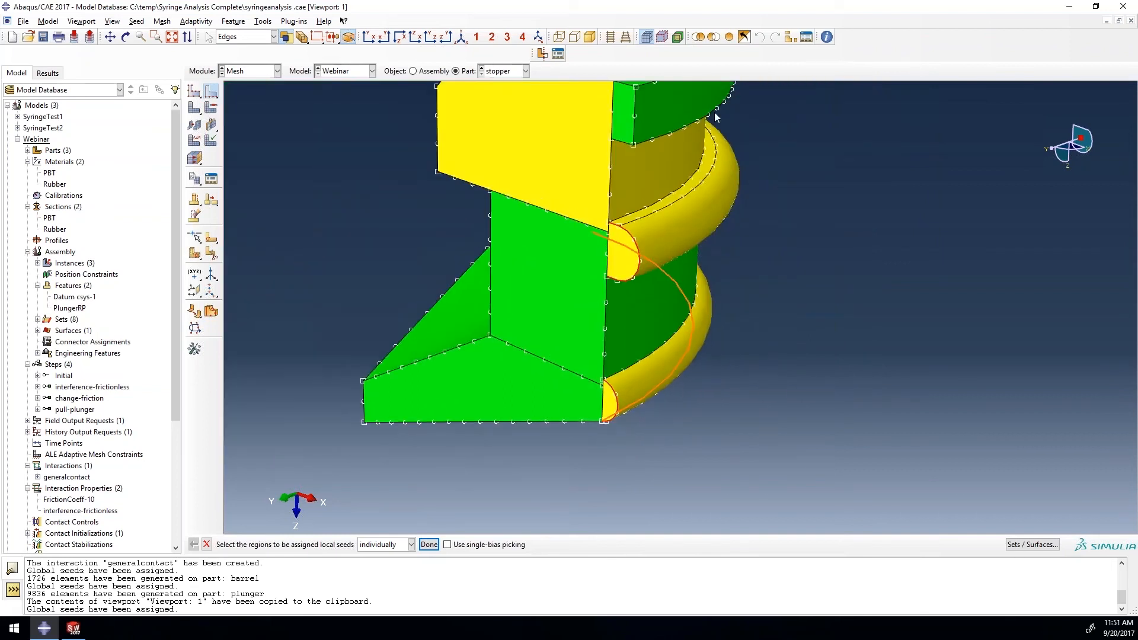
pyautogui.click(542, 210)
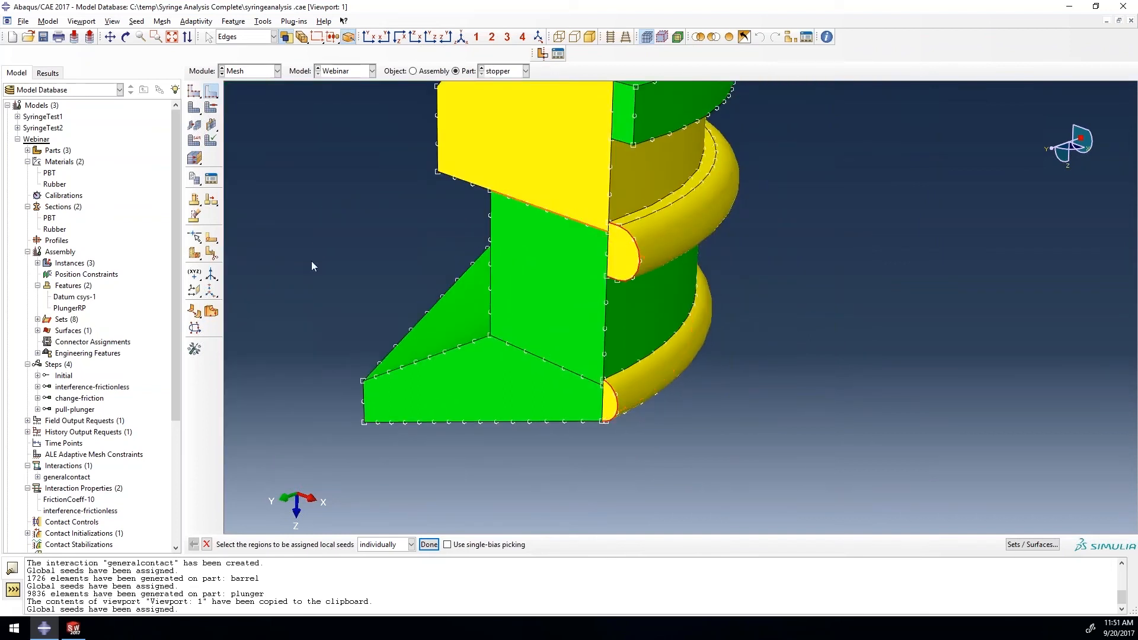
pyautogui.click(428, 544)
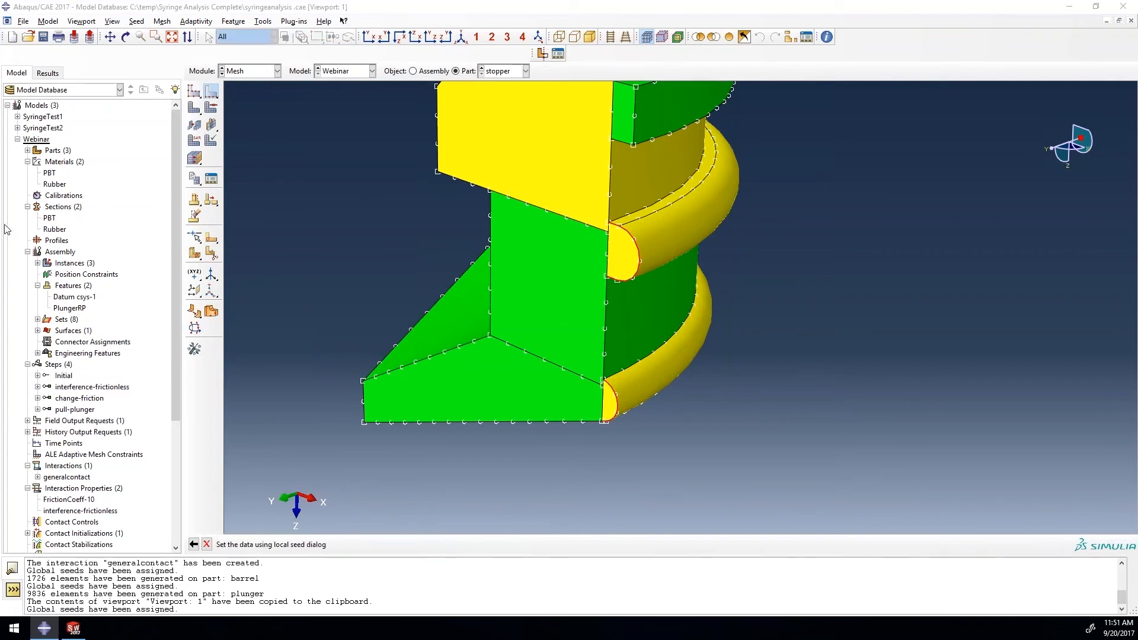
pyautogui.moveTo(299, 239); pyautogui.dragTo(244, 241)
pyautogui.write('0.1')
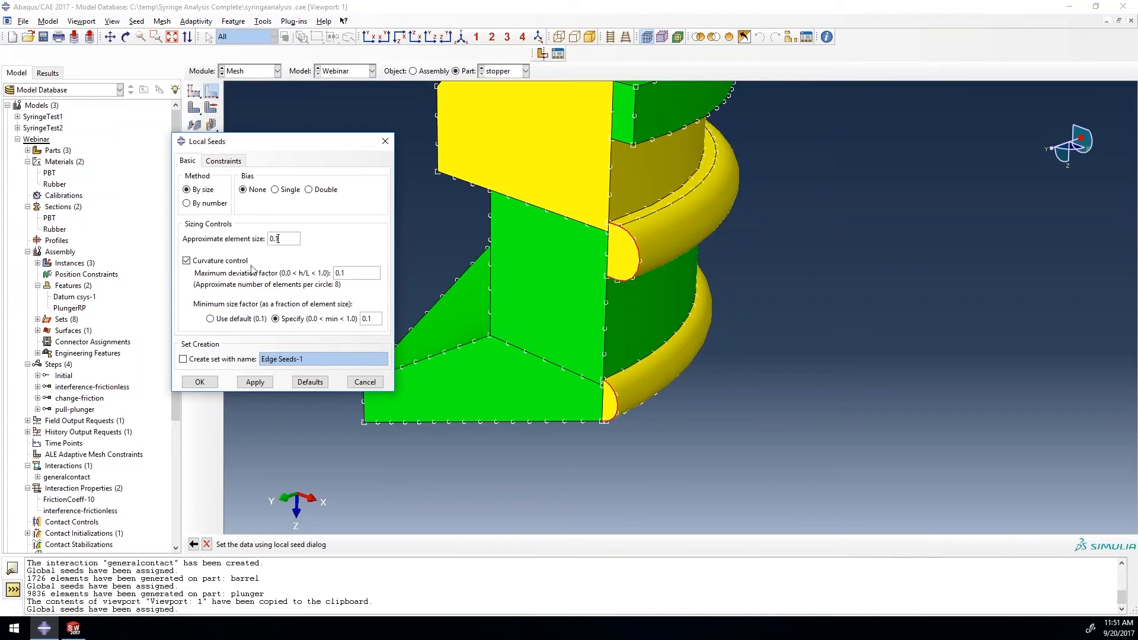
pyautogui.click(255, 383)
pyautogui.scroll(-5, 637, 222)
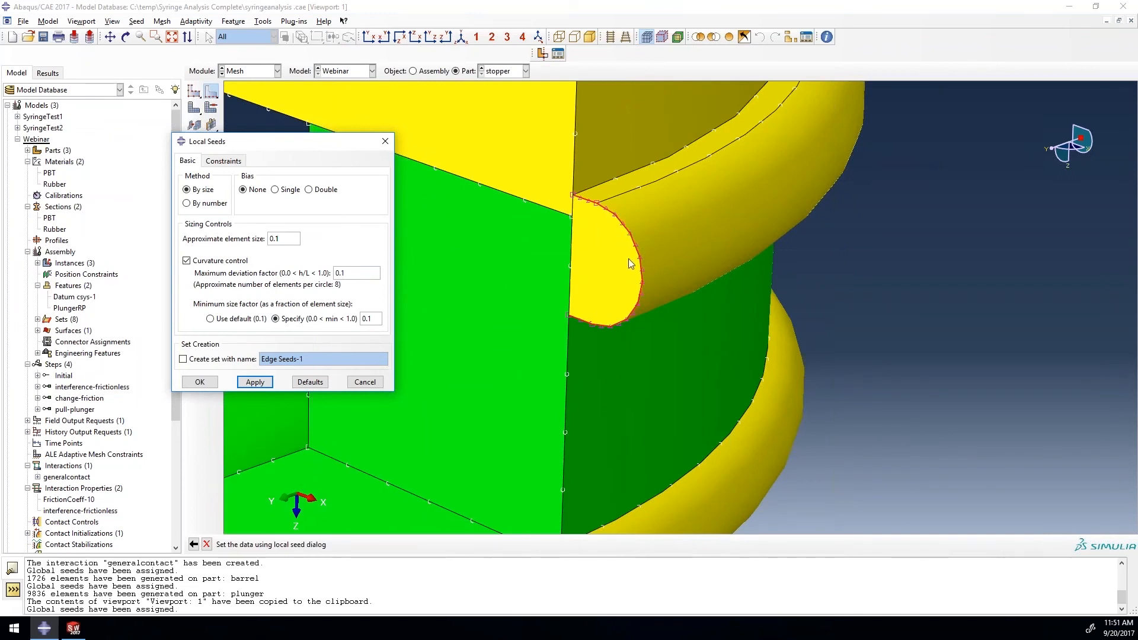
pyautogui.scroll(6, 629, 259)
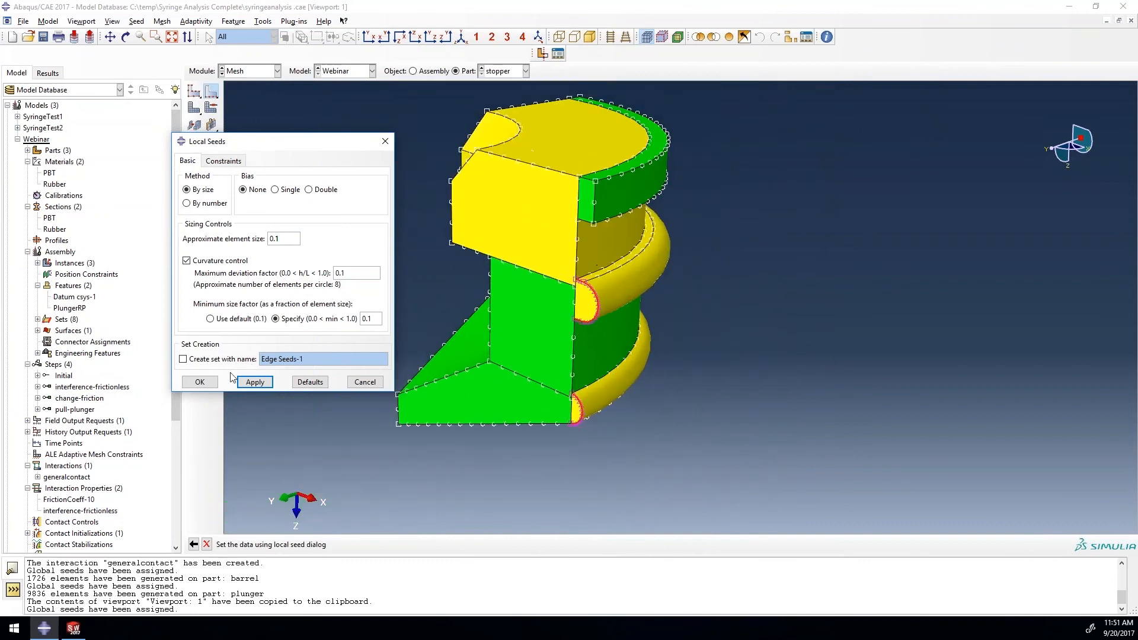
pyautogui.click(200, 382)
# Mesh the stopper part and inspect the elements on its rounded ribs.
pyautogui.click(195, 110)
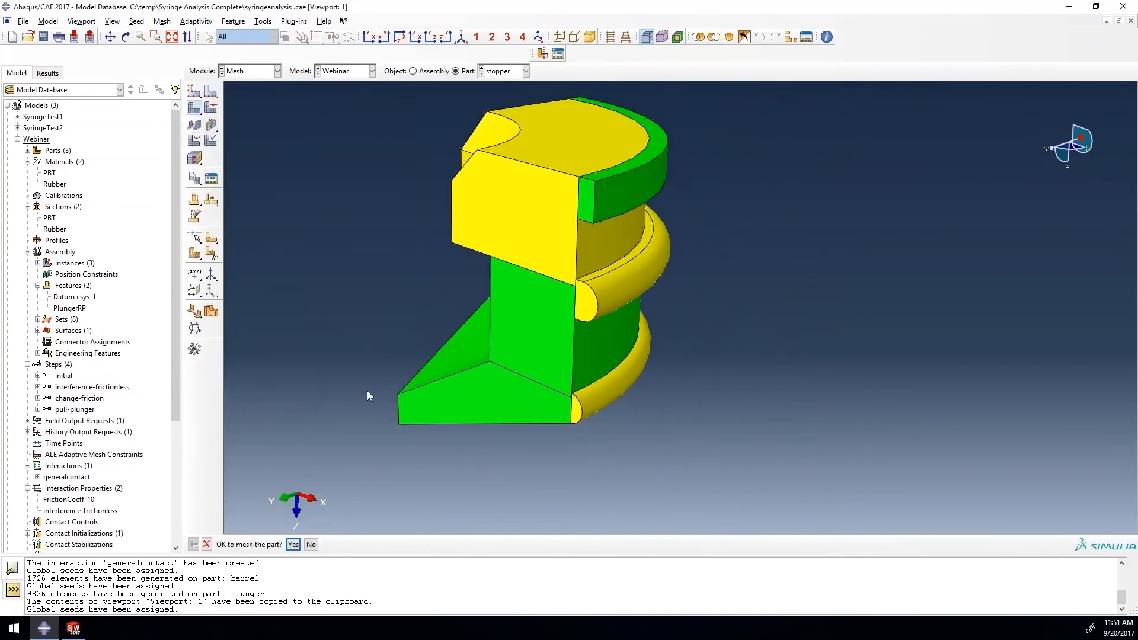
pyautogui.click(299, 544)
pyautogui.keyDown('ctrl'); pyautogui.keyDown('alt'); pyautogui.moveTo(602, 317); pyautogui.dragTo(580, 289); pyautogui.keyUp('alt'); pyautogui.keyUp('ctrl')
pyautogui.scroll(-6, 567, 278)
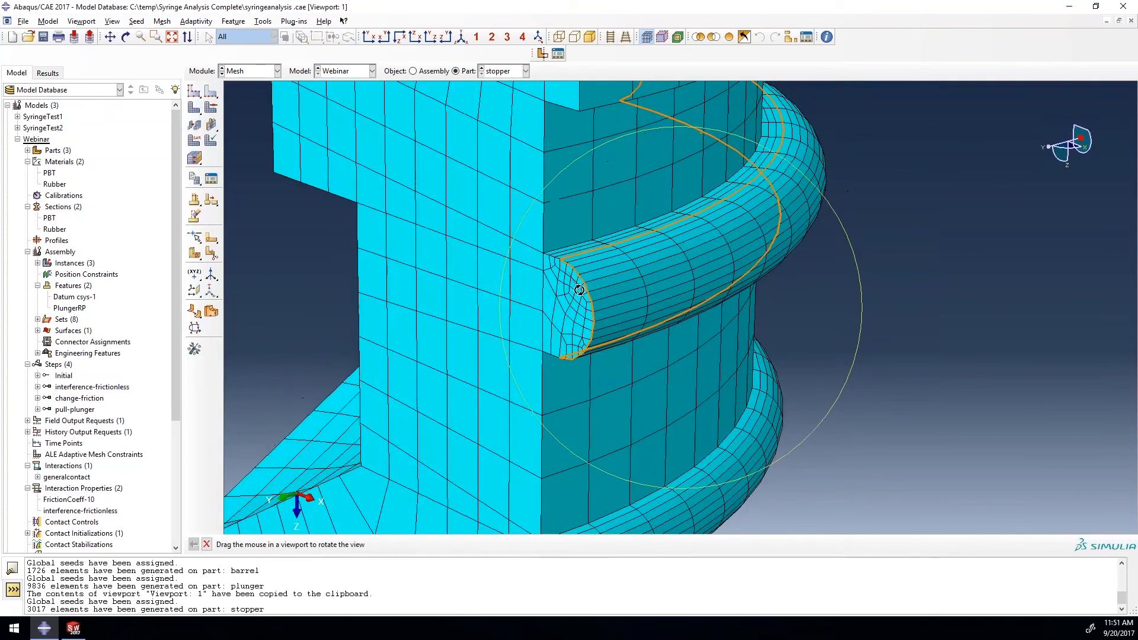
pyautogui.scroll(5, 599, 311)
pyautogui.scroll(1, 642, 326)
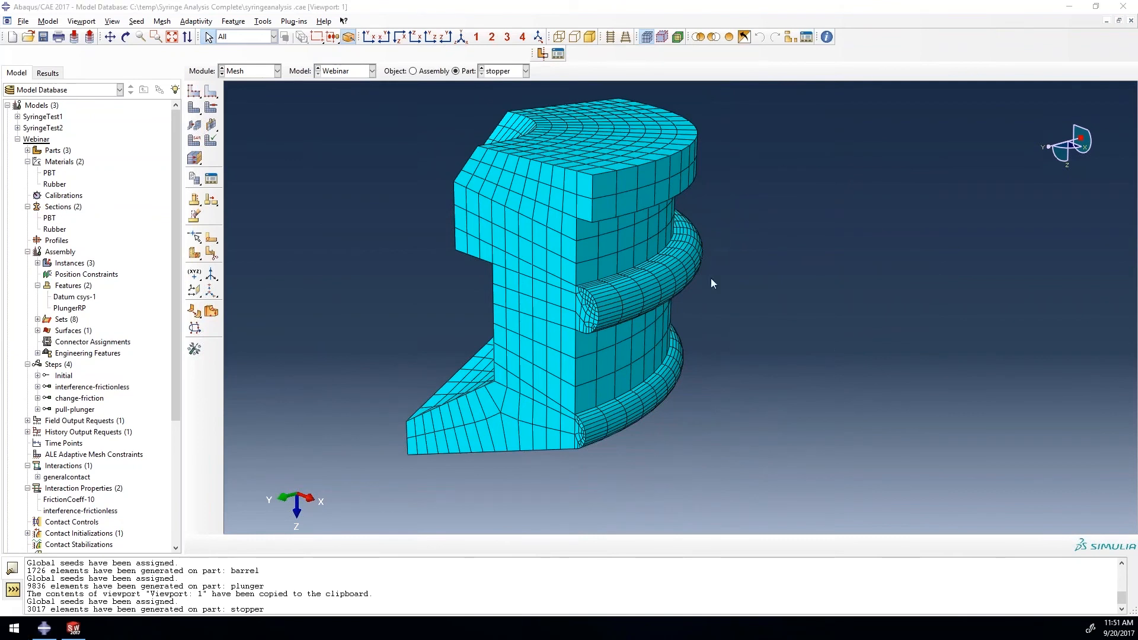
# Show the whole assembly and examine the mesh where the stopper, plunger and barrel meet near the syringe tip.
pyautogui.click(417, 72)
pyautogui.keyDown('ctrl'); pyautogui.keyDown('alt'); pyautogui.moveTo(720, 352); pyautogui.dragTo(611, 239); pyautogui.keyUp('alt'); pyautogui.keyUp('ctrl')
pyautogui.scroll(-5, 610, 483)
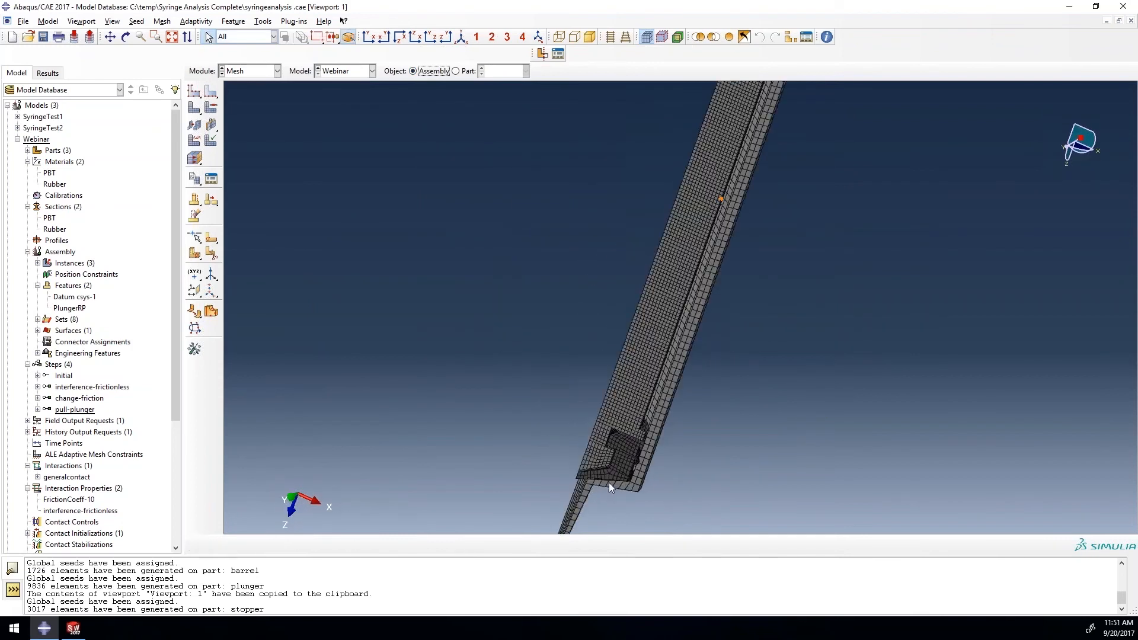
pyautogui.scroll(-4, 631, 466)
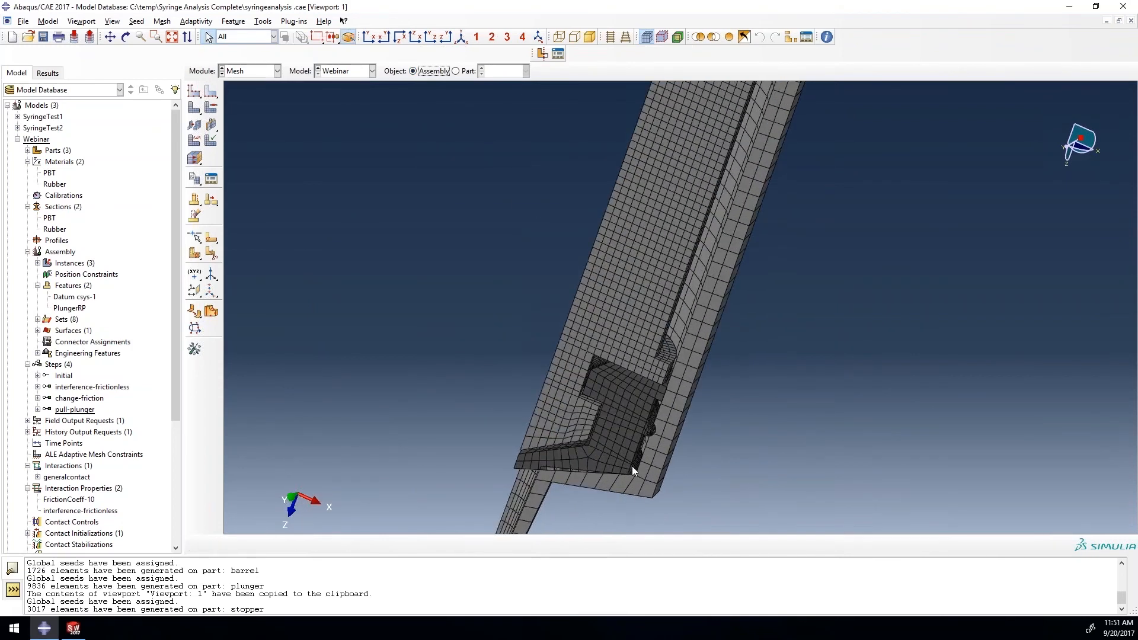
pyautogui.keyDown('ctrl'); pyautogui.keyDown('alt'); pyautogui.moveTo(631, 448); pyautogui.dragTo(647, 332); pyautogui.keyUp('alt'); pyautogui.keyUp('ctrl')
pyautogui.click(250, 73)
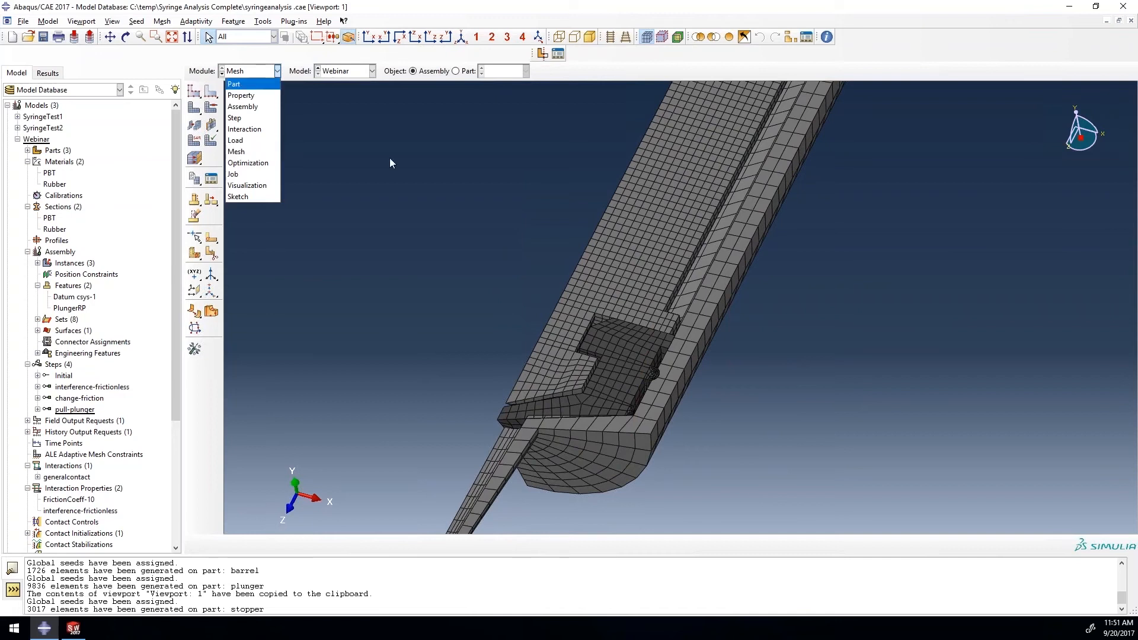
pyautogui.click(417, 190)
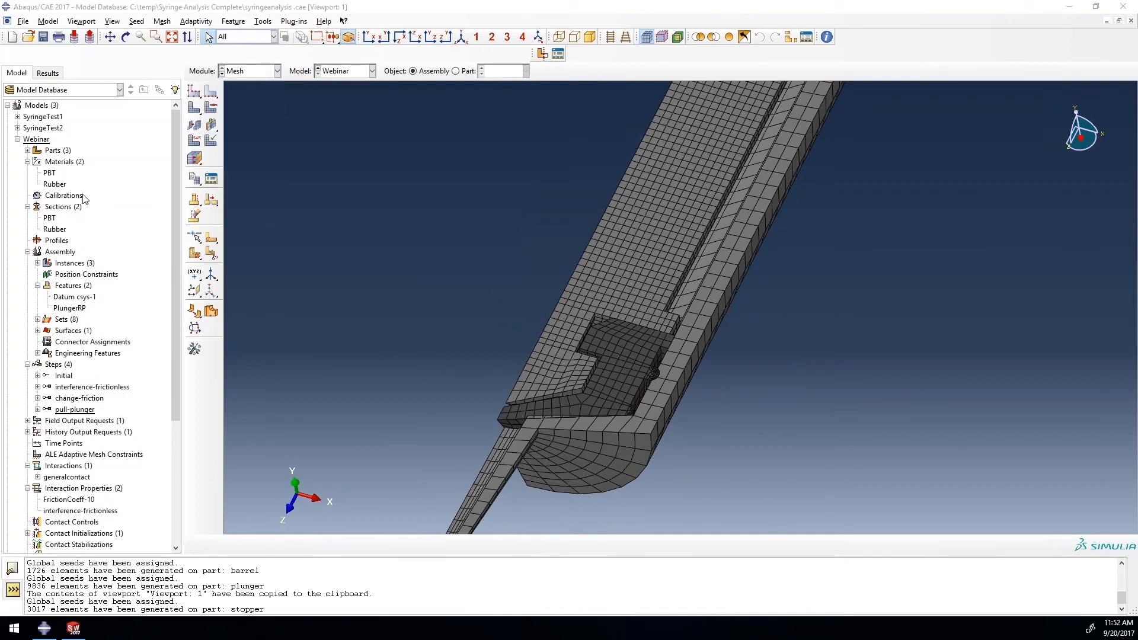
# Collapse the Webinar model's Materials, Sections, Assembly and Steps branches and expand its History Output Requests.
pyautogui.click(28, 161)
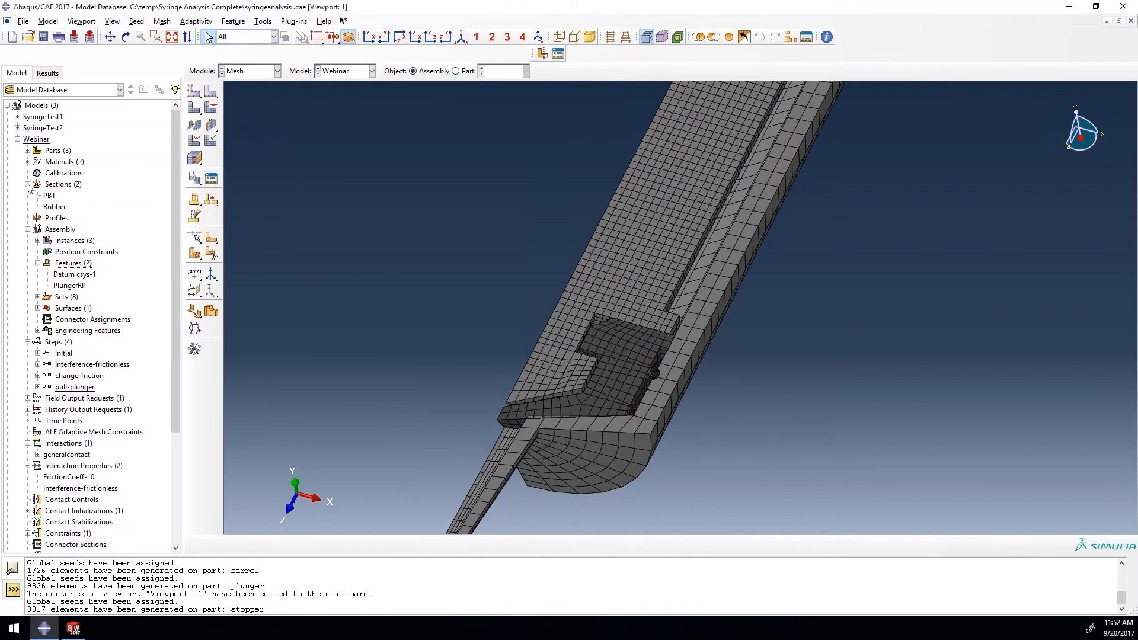
pyautogui.click(27, 184)
pyautogui.click(27, 207)
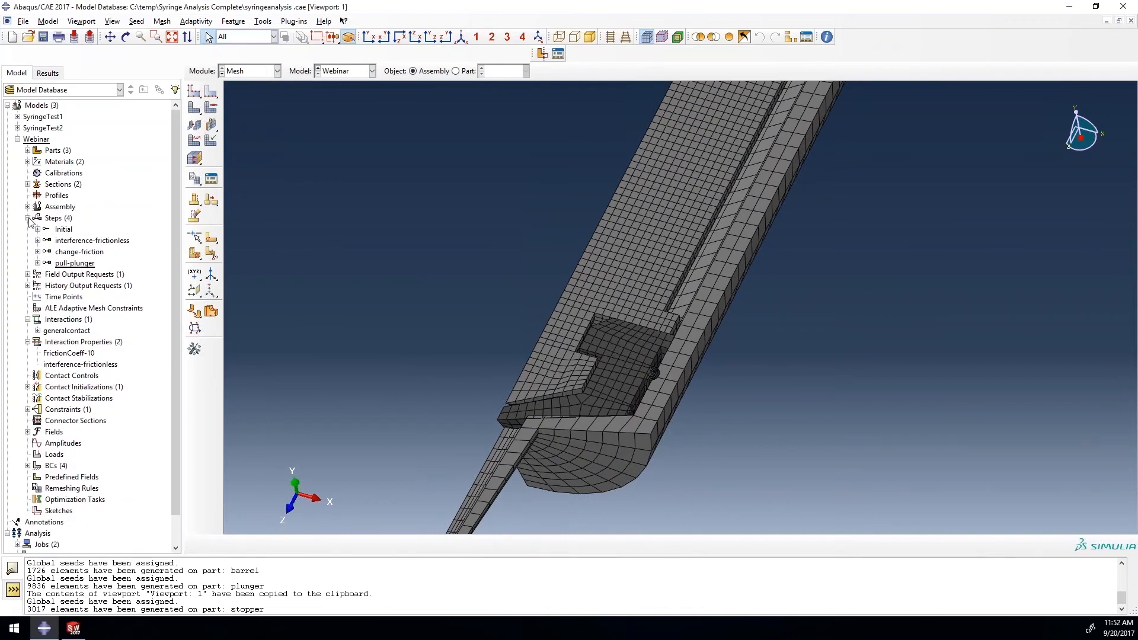
pyautogui.click(27, 217)
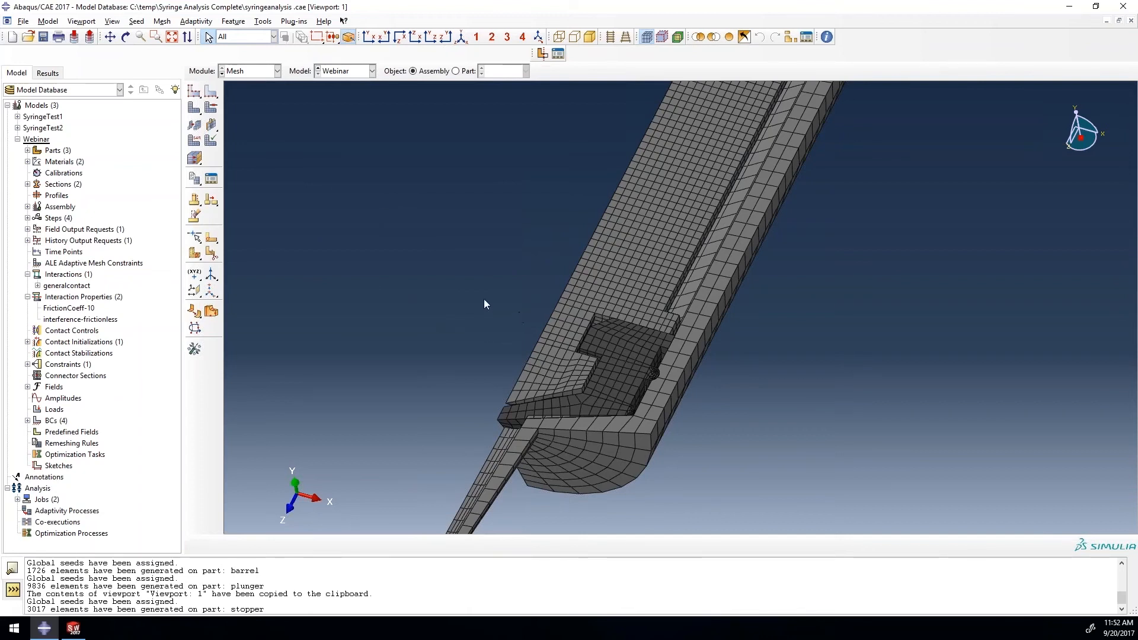
pyautogui.click(28, 240)
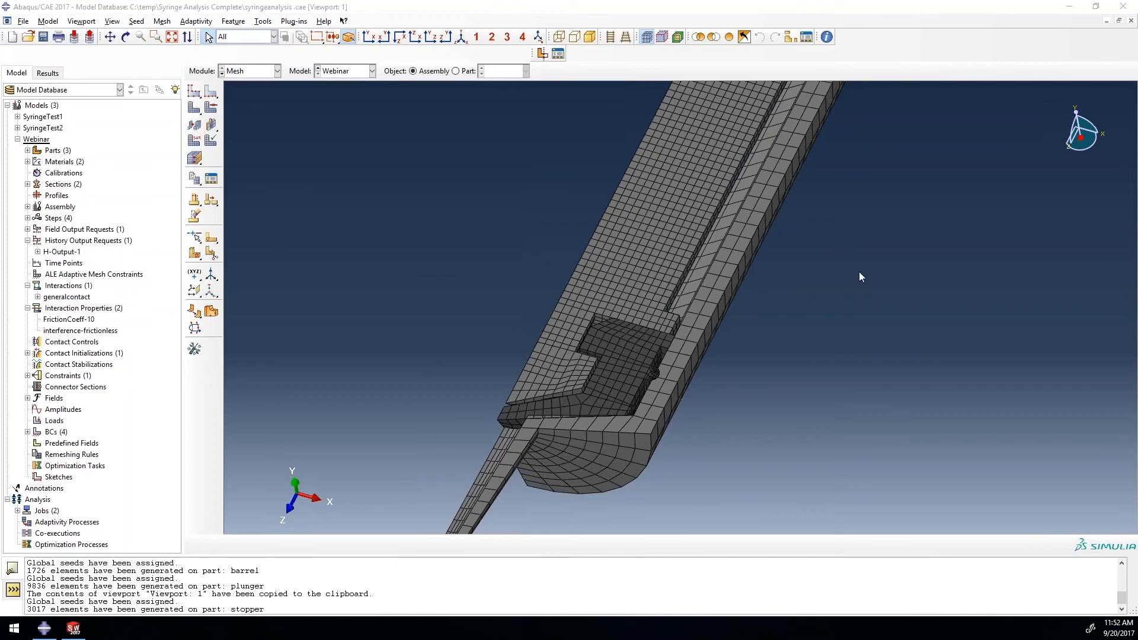
# Create a history output request for the pull-plunger step with the PlungerRP set as its domain.
pyautogui.rightClick(73, 240)
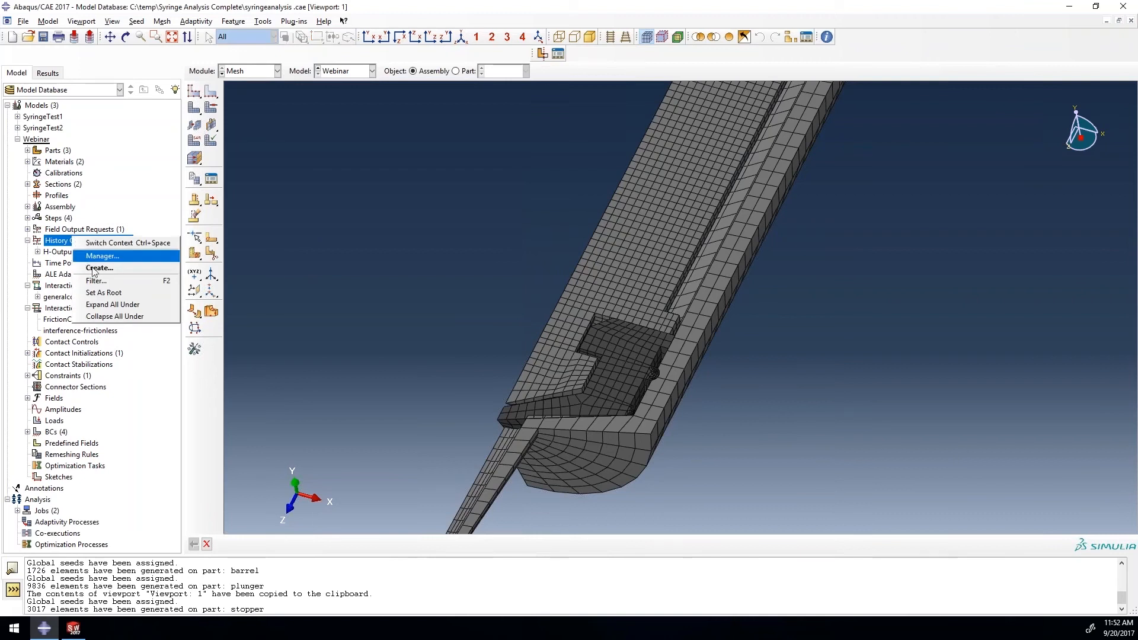
pyautogui.click(106, 256)
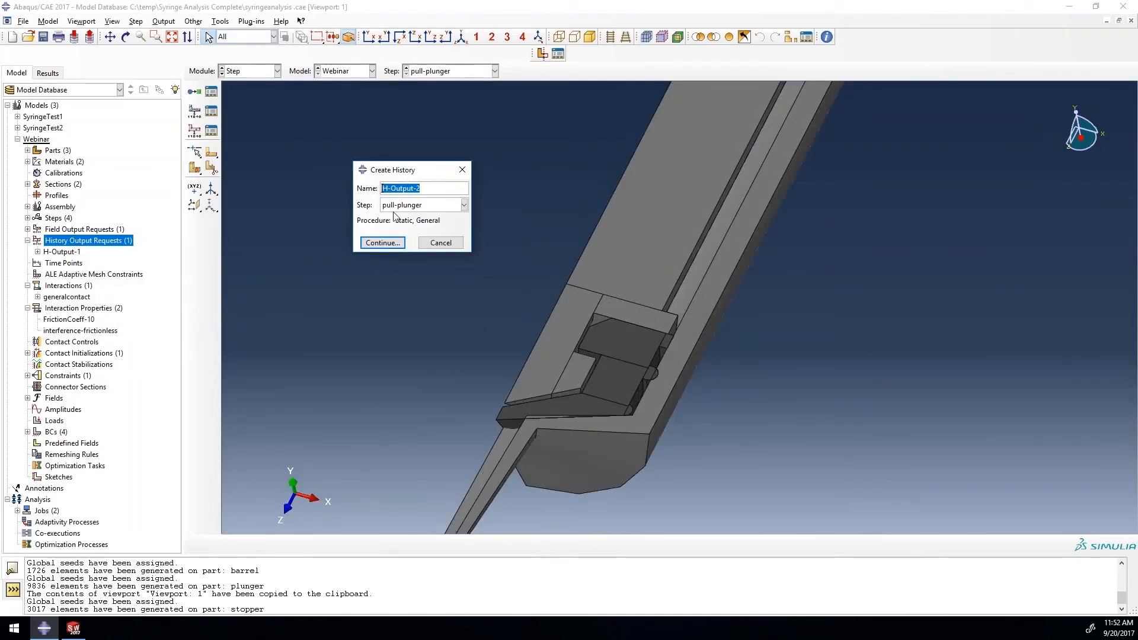
pyautogui.click(396, 206)
pyautogui.click(411, 243)
pyautogui.click(701, 109)
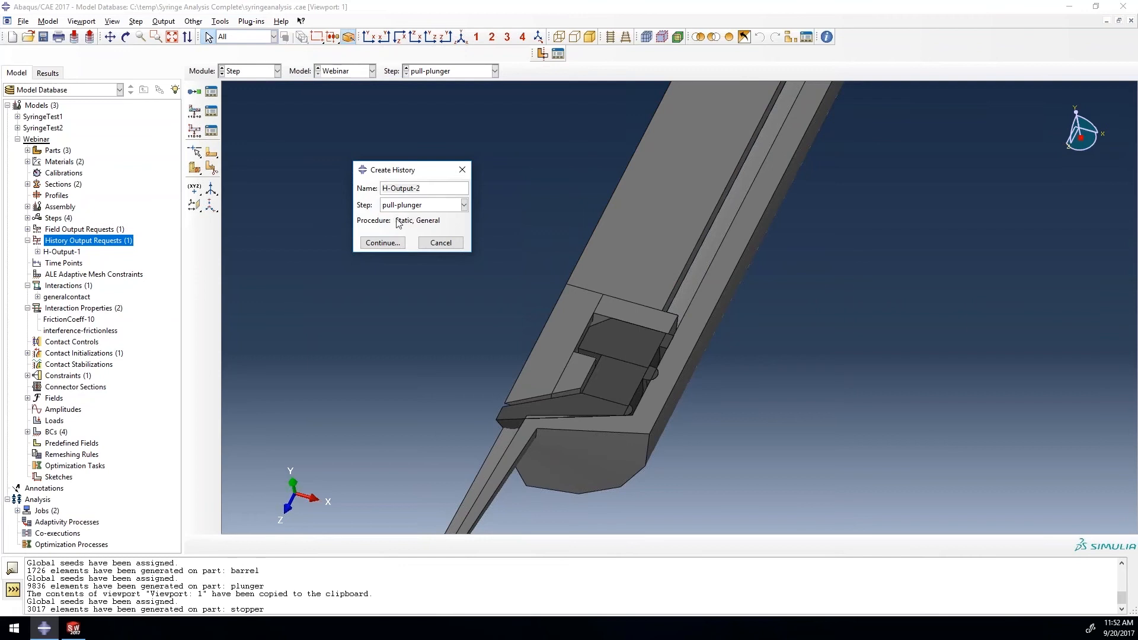
pyautogui.click(387, 242)
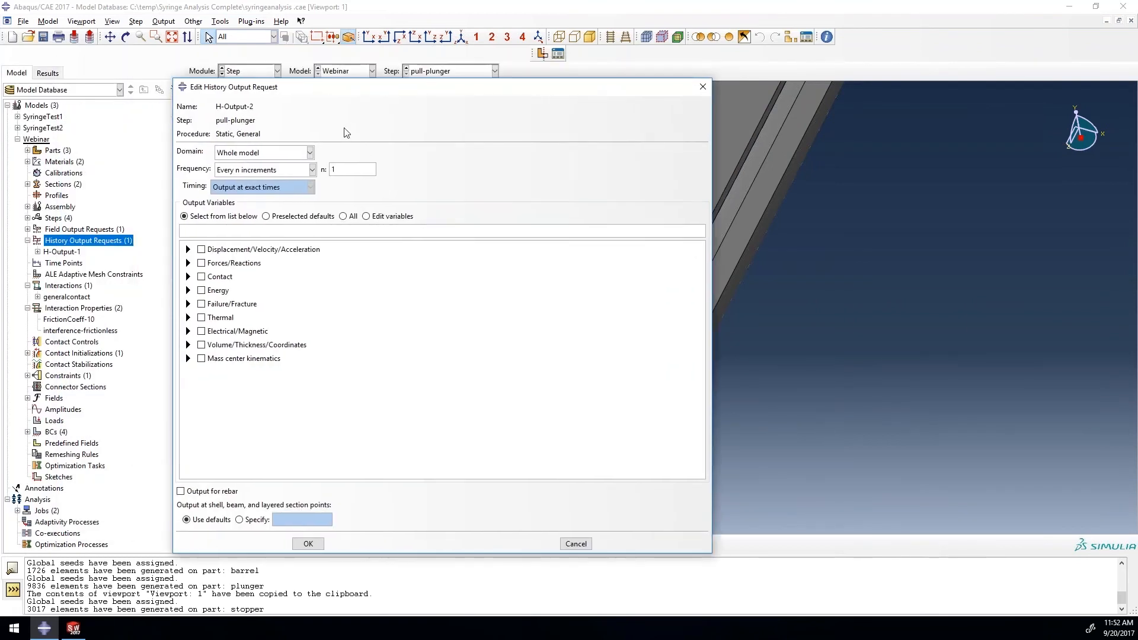
pyautogui.click(243, 154)
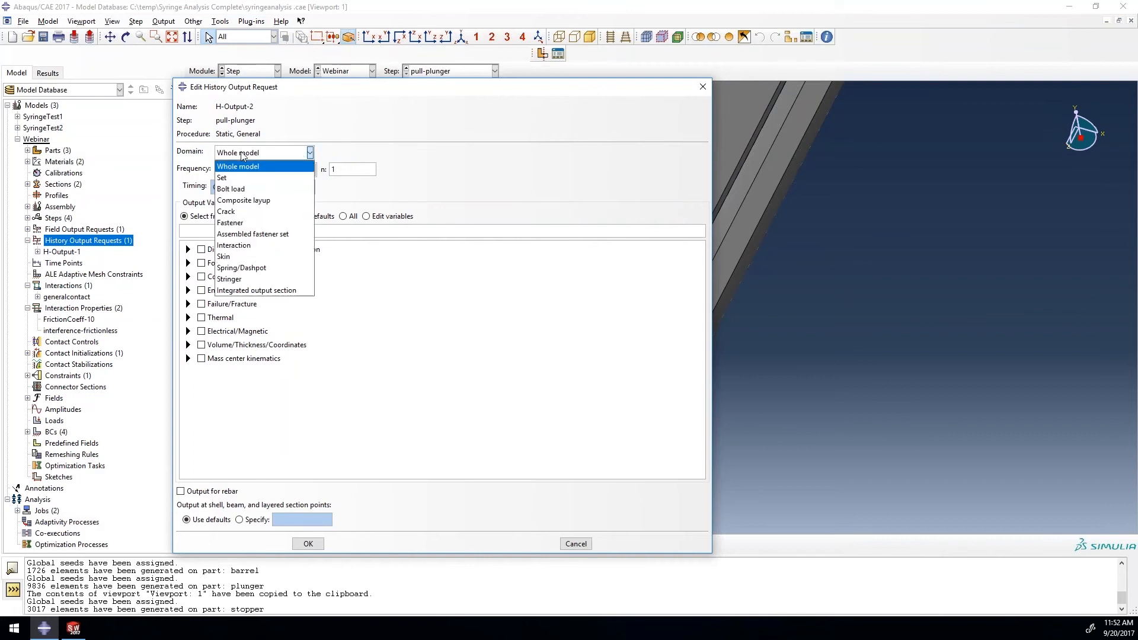
pyautogui.click(233, 178)
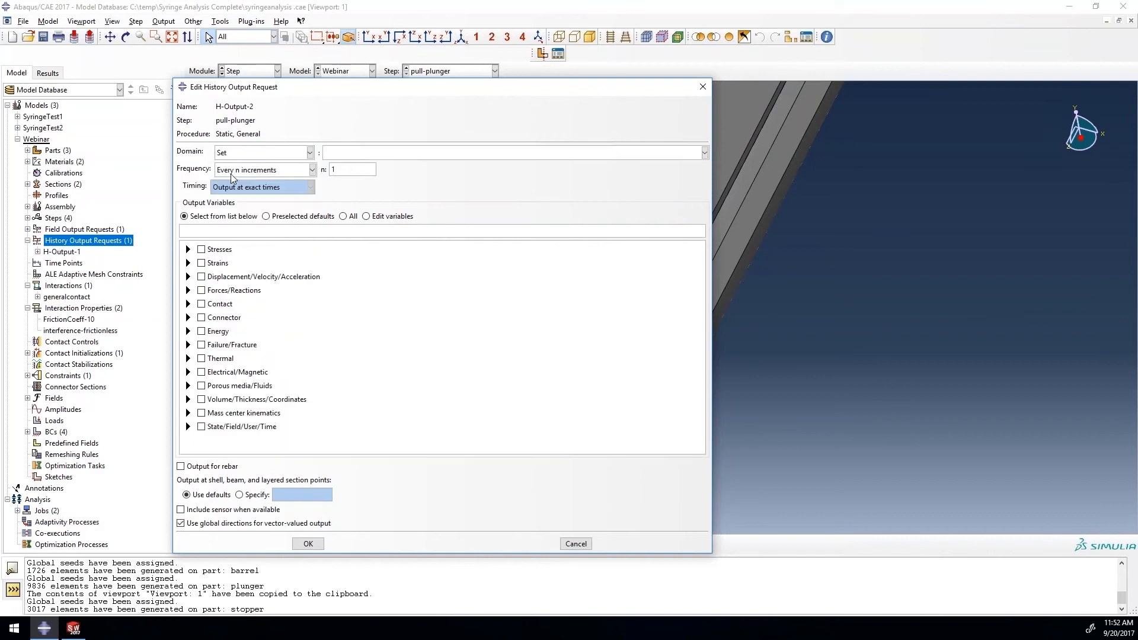
pyautogui.click(383, 155)
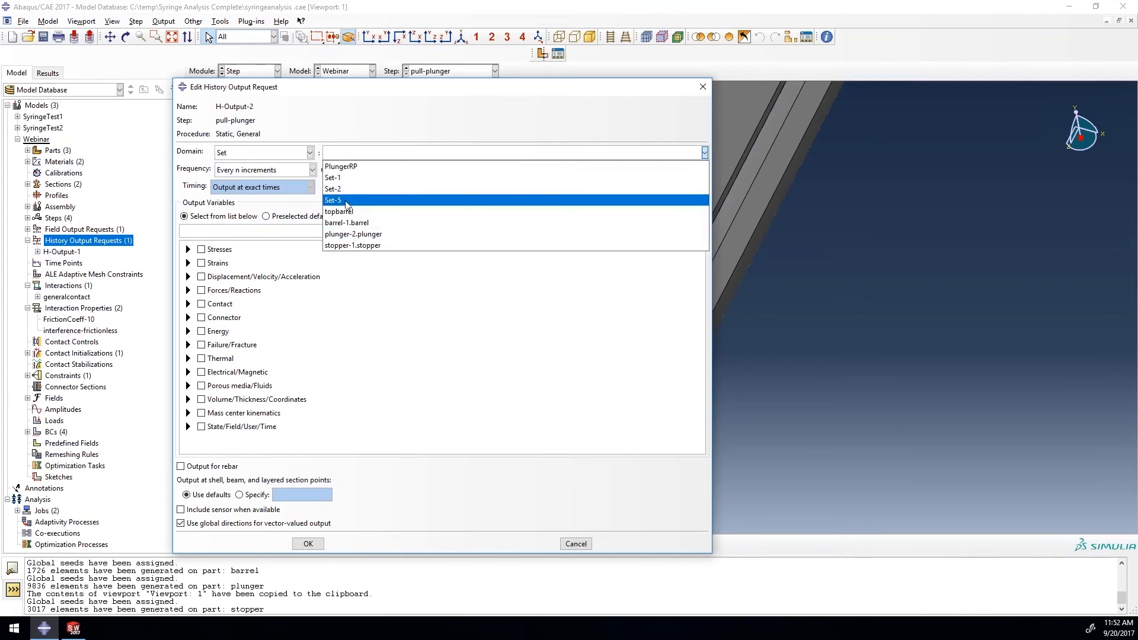
pyautogui.click(348, 168)
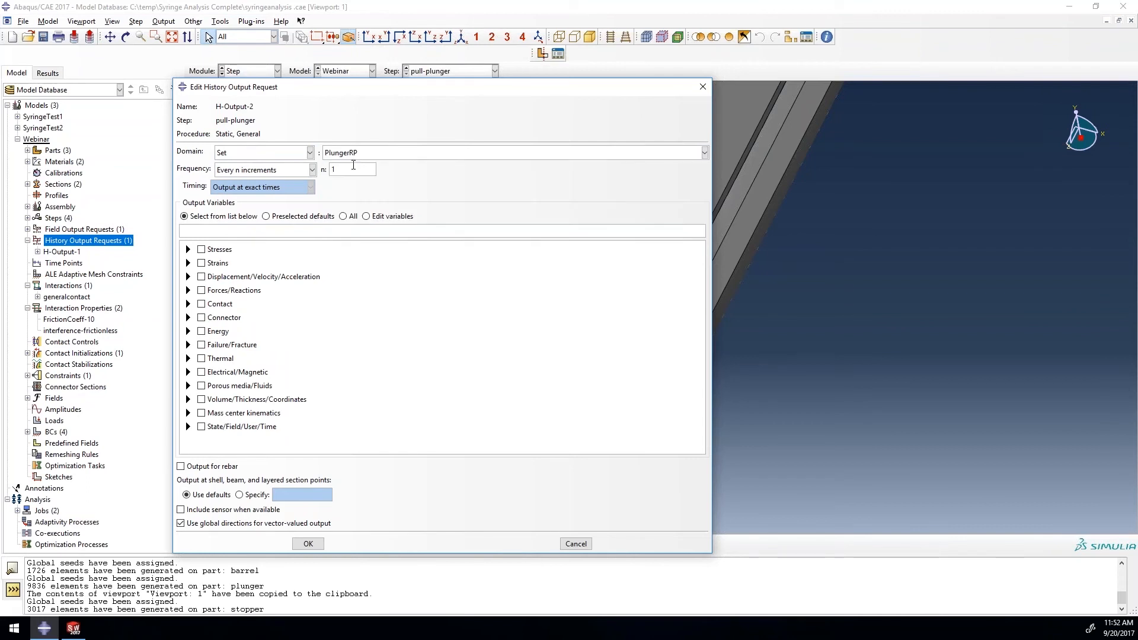
# Set the history output frequency to every 0.05 units of time, with output at approximate times.
pyautogui.click(306, 172)
pyautogui.click(274, 219)
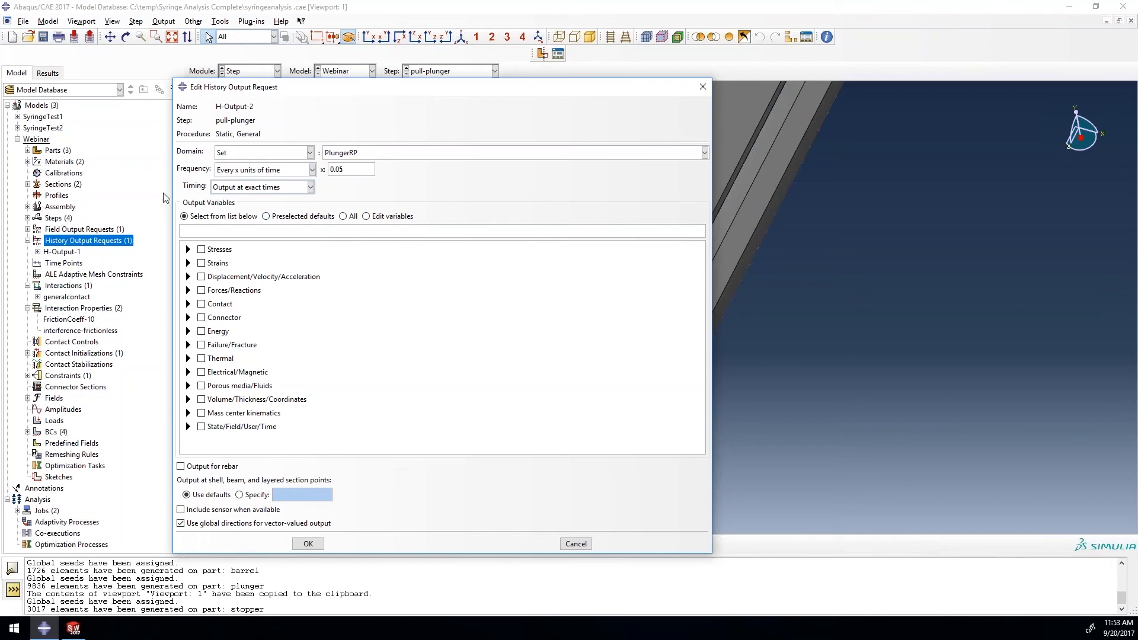
pyautogui.click(286, 189)
pyautogui.click(272, 208)
# Request the RF3 reaction force as the history output variable, accept the request and collapse the History Output Requests branch.
pyautogui.click(188, 290)
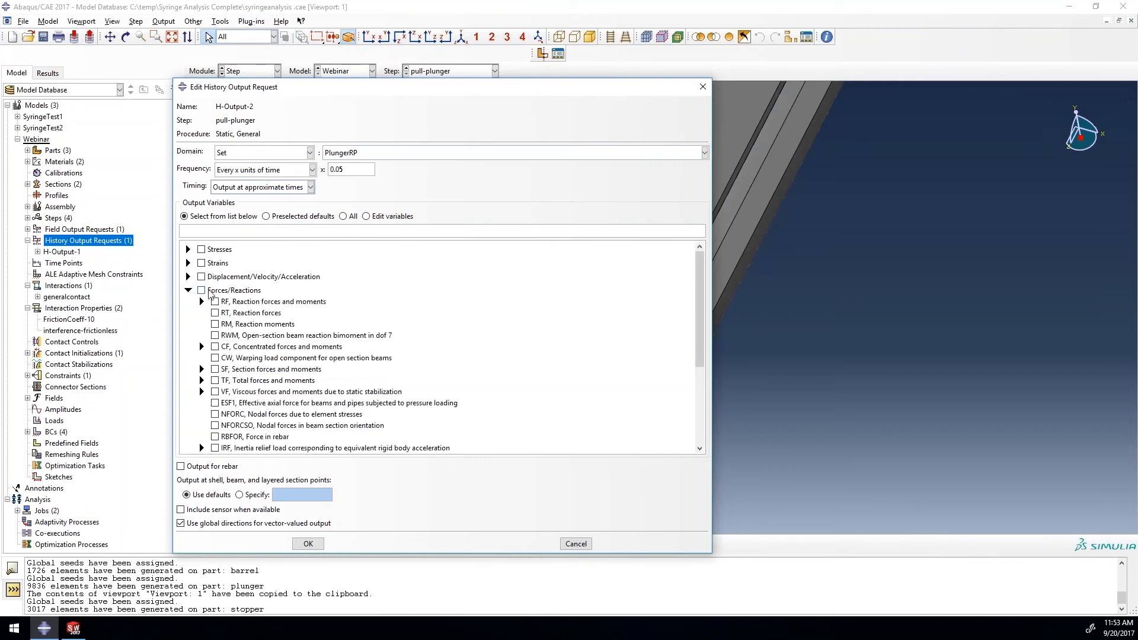
pyautogui.click(202, 302)
pyautogui.click(229, 335)
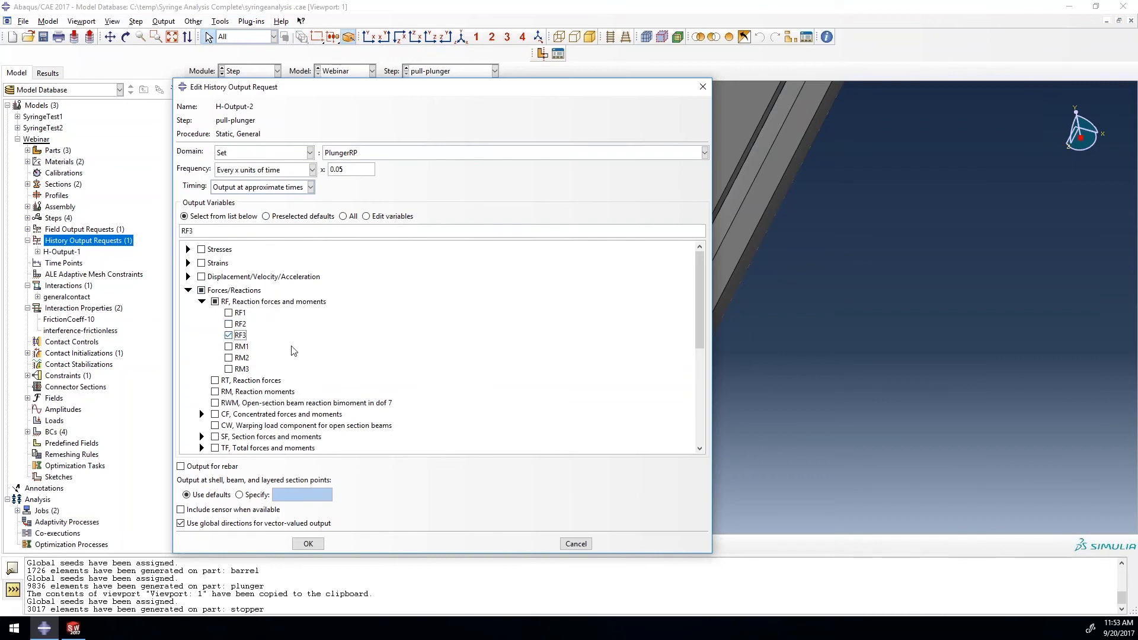
pyautogui.click(313, 544)
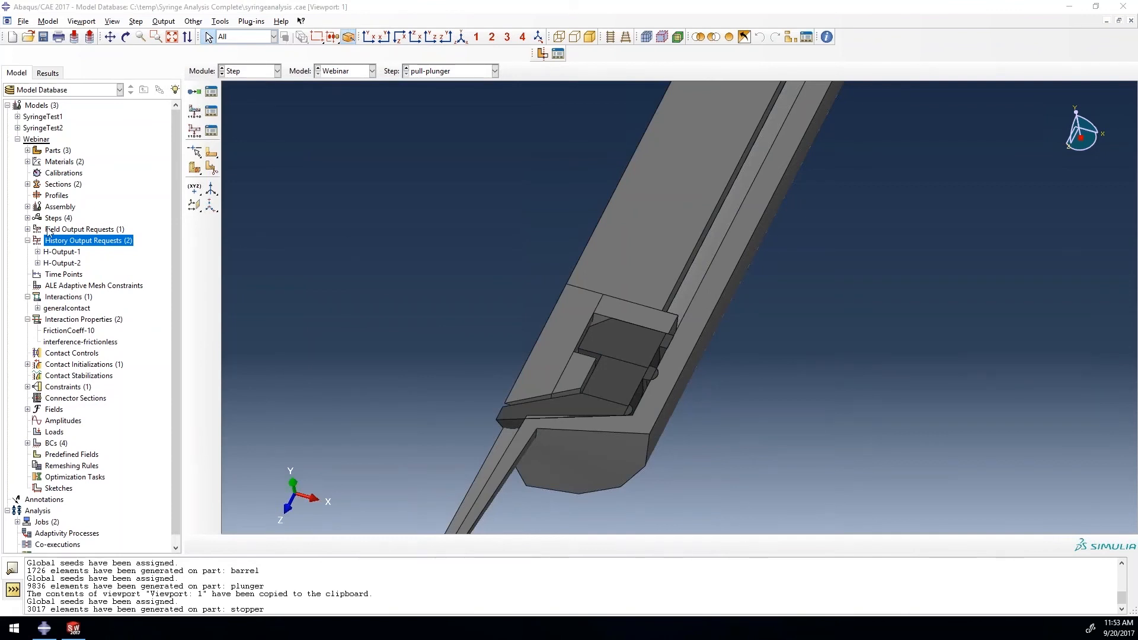
pyautogui.click(27, 240)
# Create a full-analysis job named Webinar1 from the Webinar model, without multiple processors.
pyautogui.scroll(-5, 501, 257)
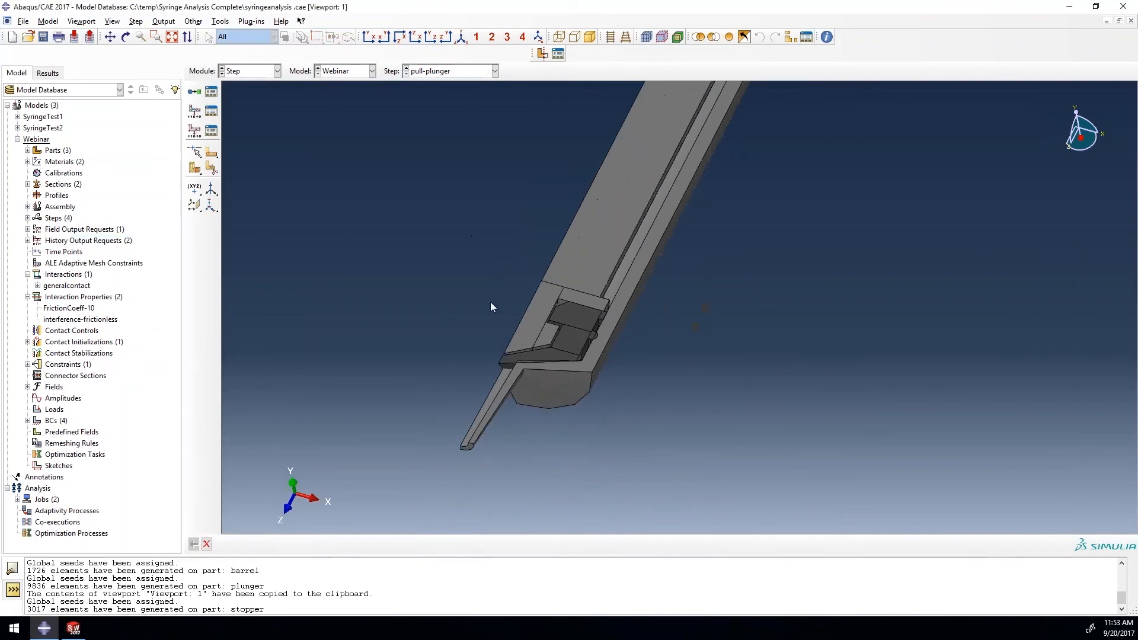
pyautogui.click(277, 70)
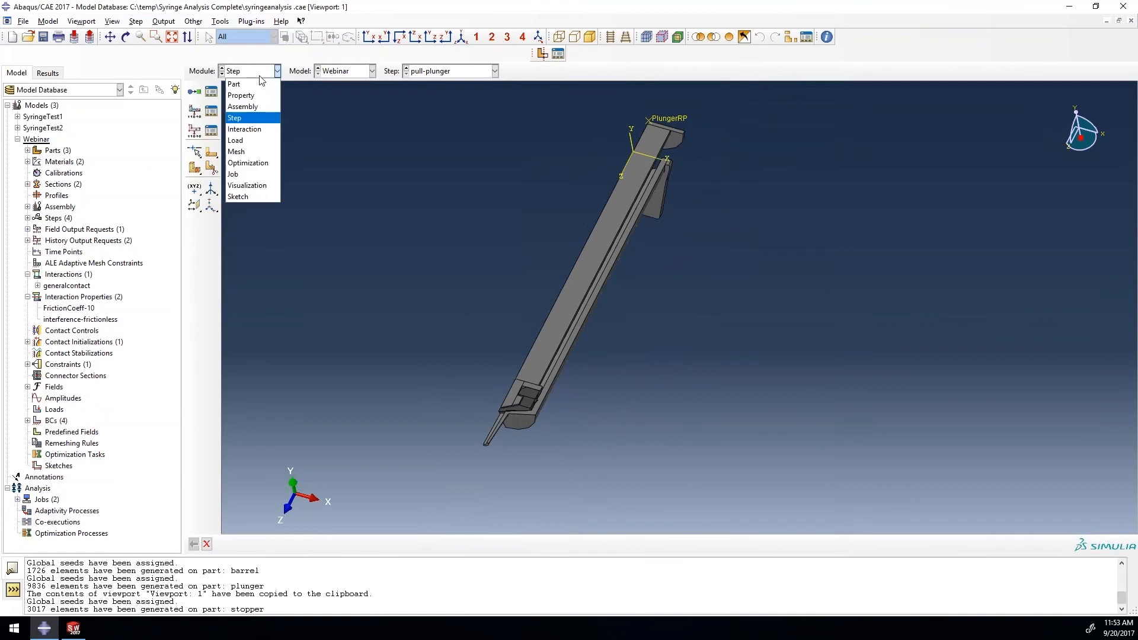
pyautogui.click(248, 175)
pyautogui.keyDown('ctrl'); pyautogui.keyDown('alt'); pyautogui.moveTo(714, 206); pyautogui.dragTo(686, 244); pyautogui.keyUp('alt'); pyautogui.keyUp('ctrl')
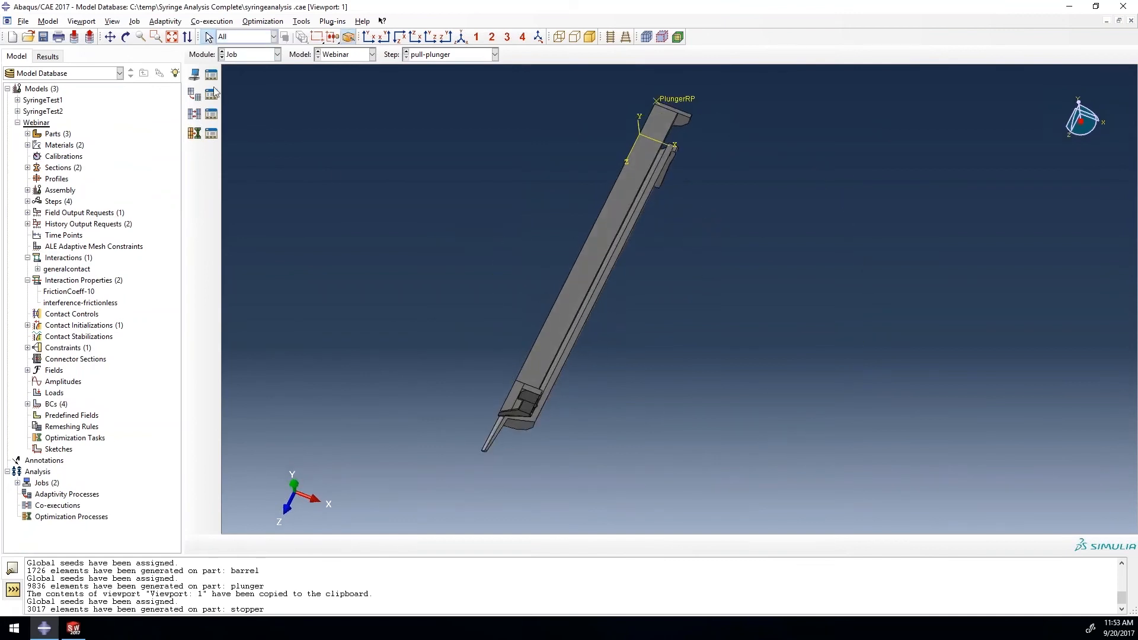
pyautogui.click(198, 72)
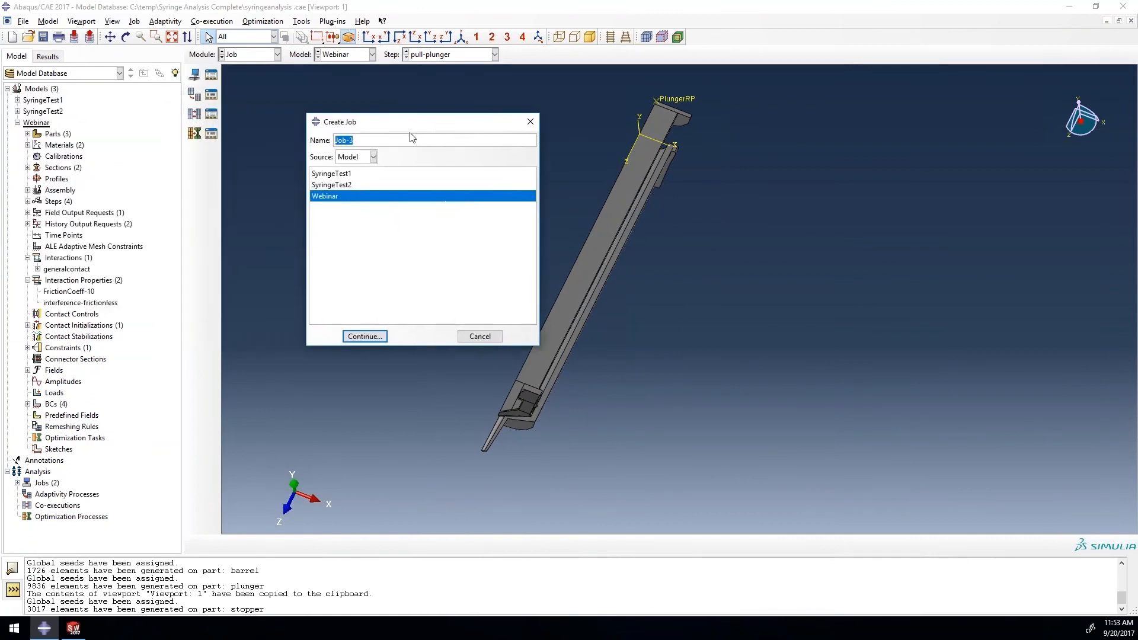
pyautogui.write('Webinar1')
pyautogui.click(365, 336)
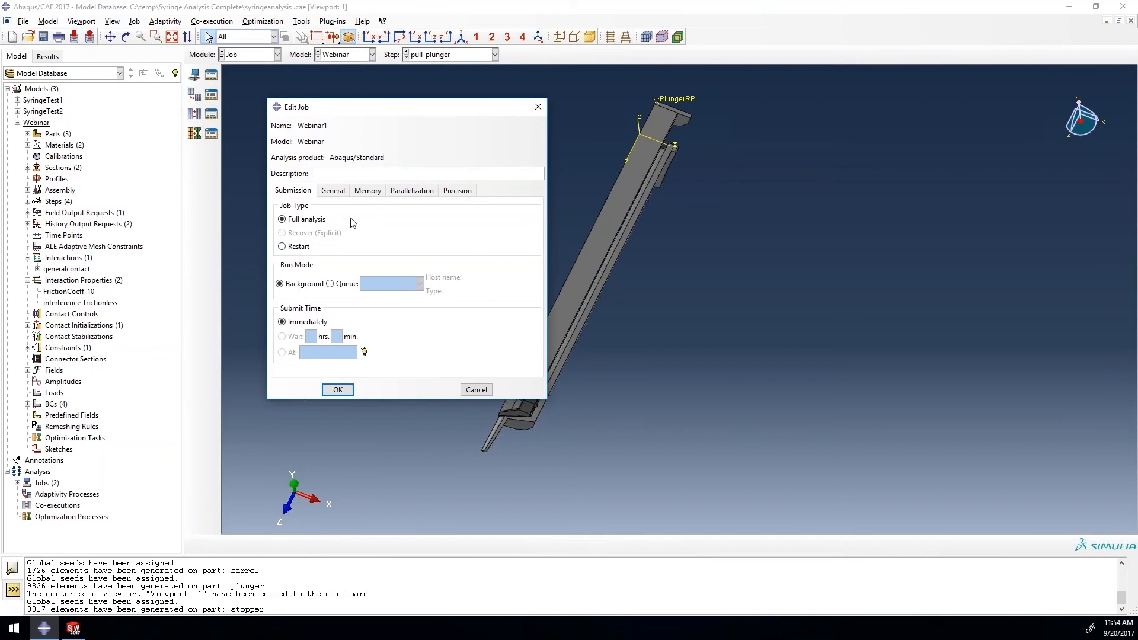
pyautogui.click(417, 196)
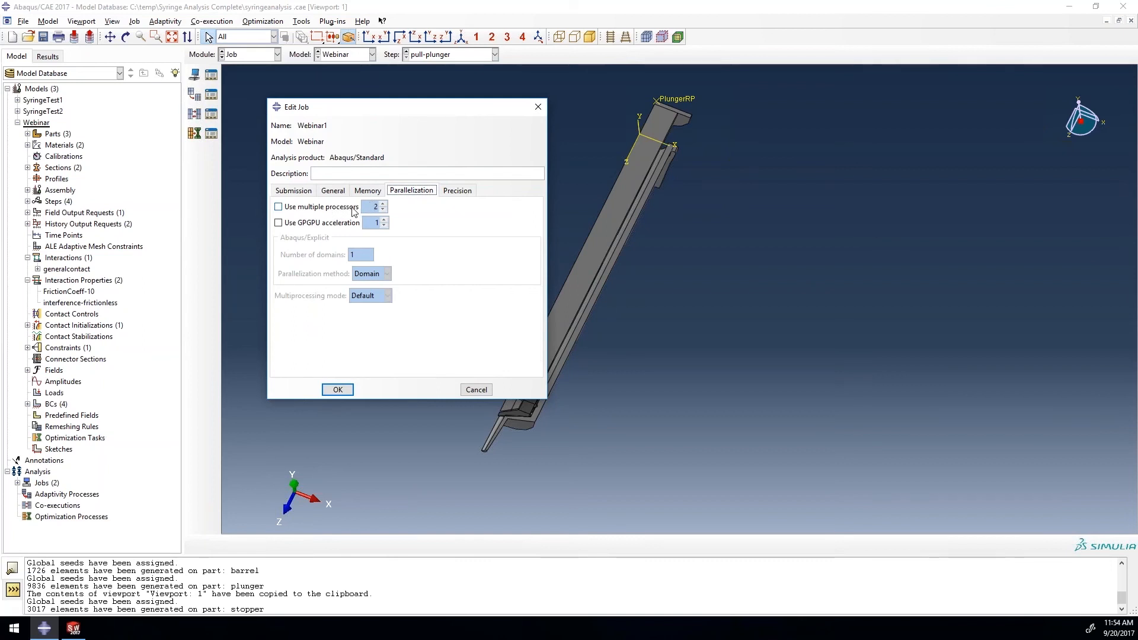
pyautogui.click(353, 210)
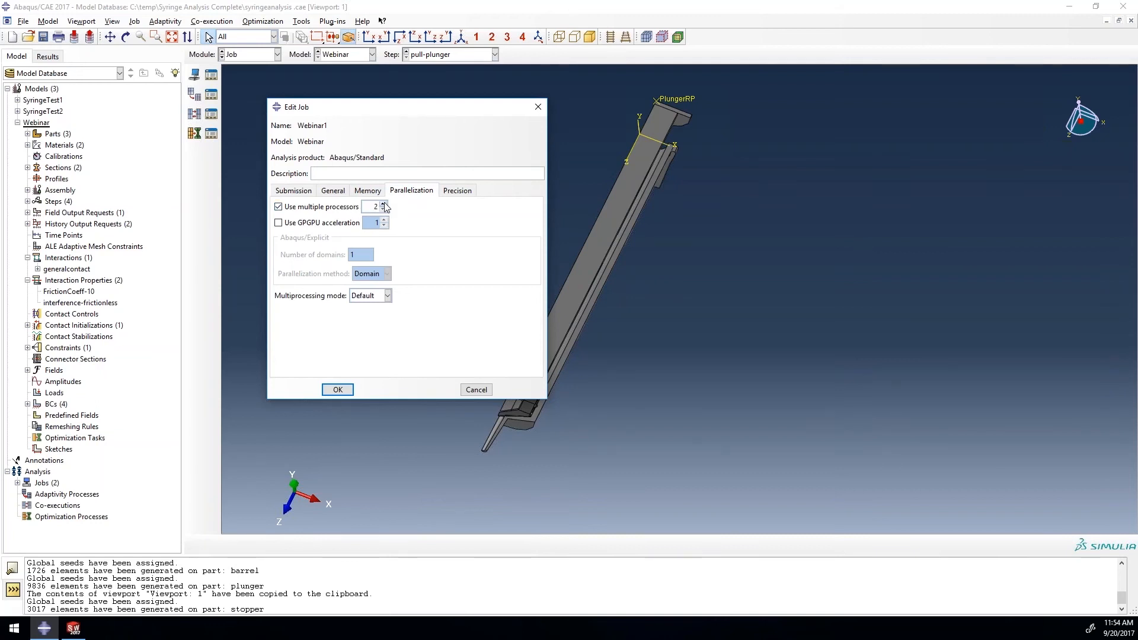
pyautogui.click(353, 209)
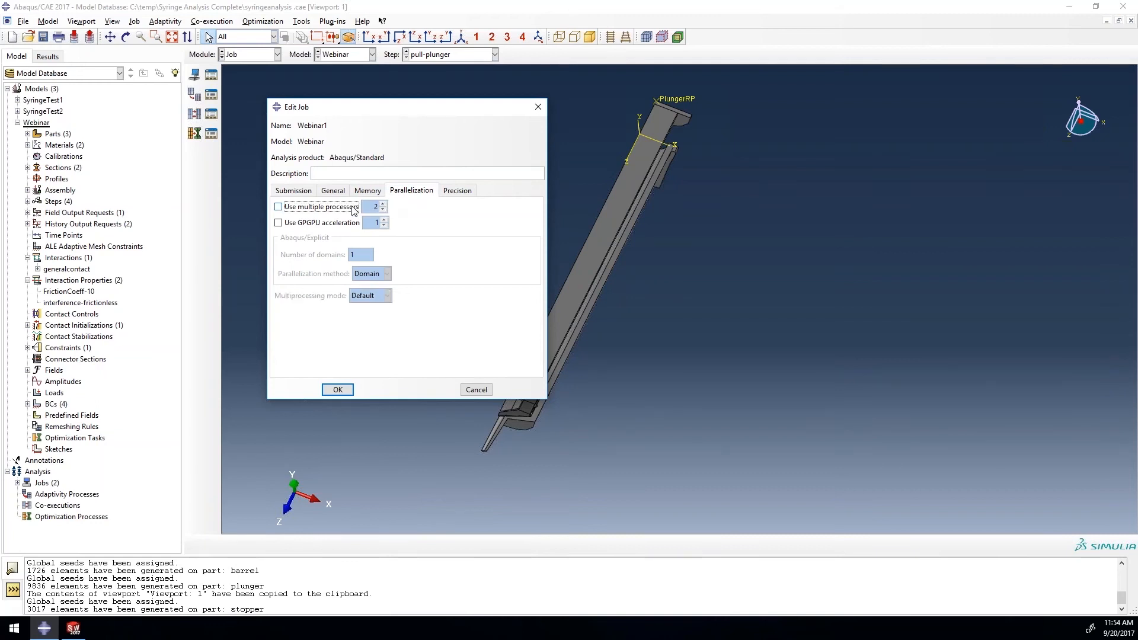
pyautogui.click(337, 390)
# Expand the analysis jobs and submit the Webinar1 job.
pyautogui.click(18, 483)
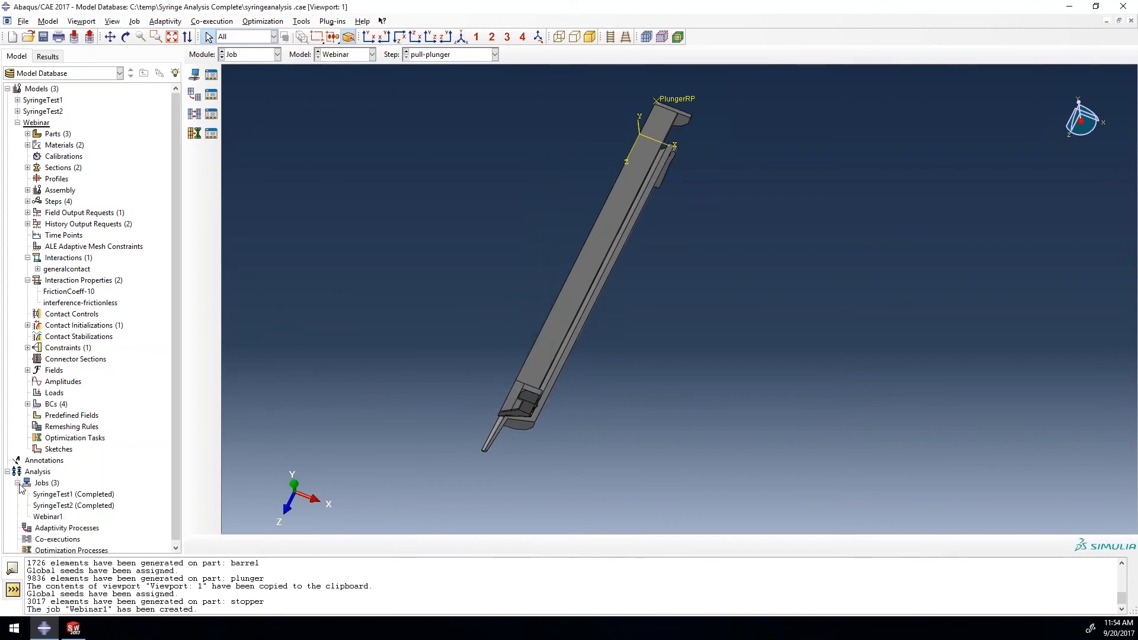
pyautogui.doubleClick(50, 517)
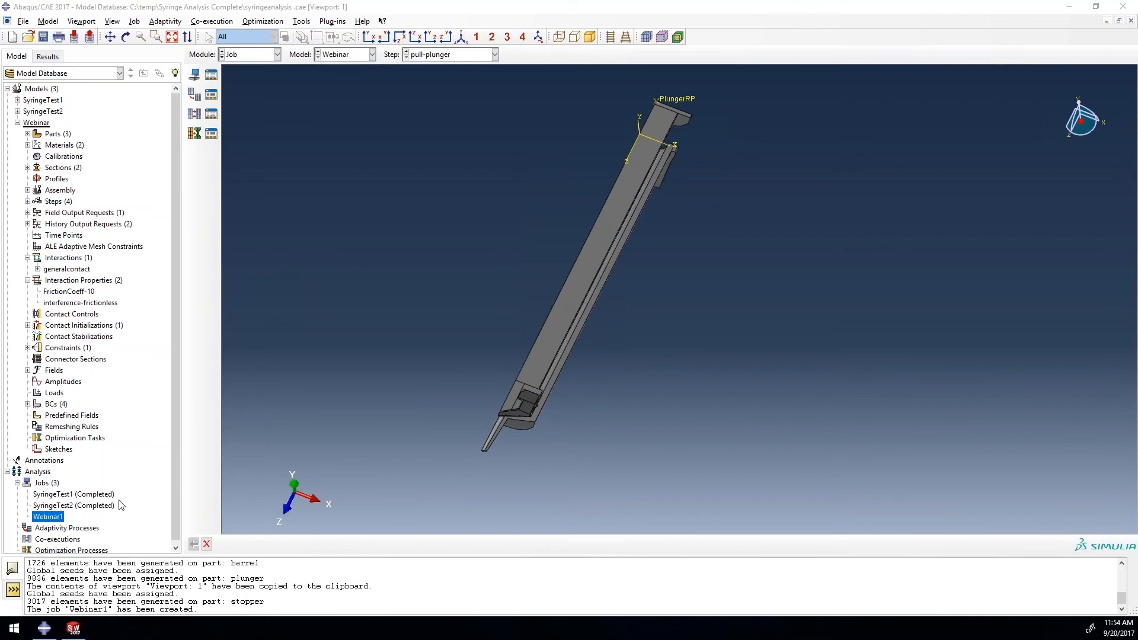
pyautogui.click(56, 518)
pyautogui.rightClick(56, 518)
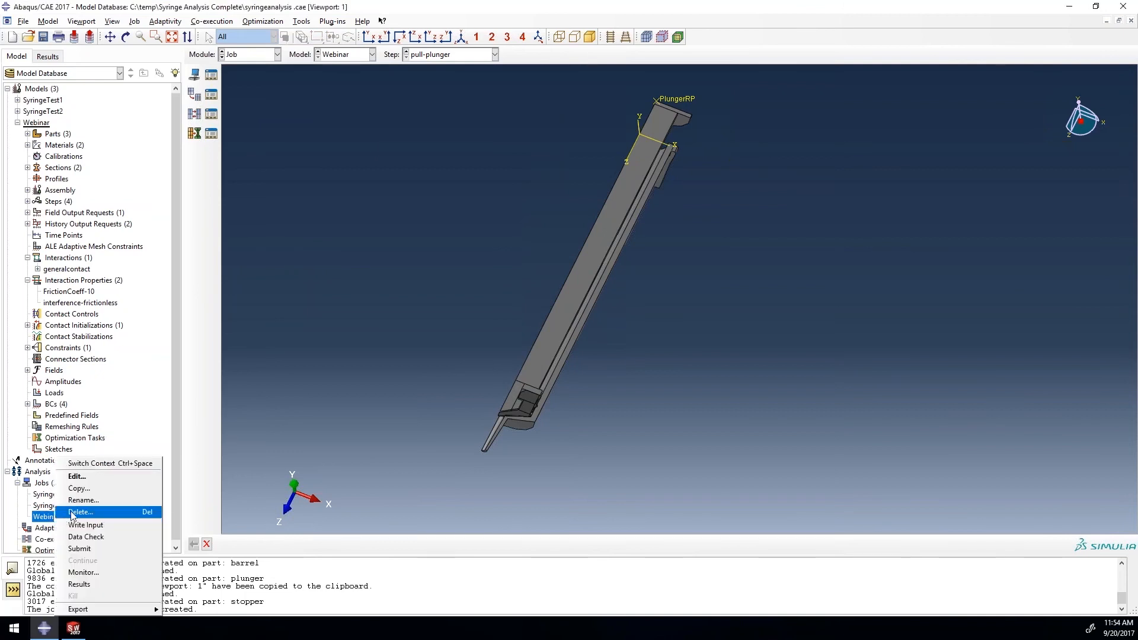
pyautogui.click(88, 548)
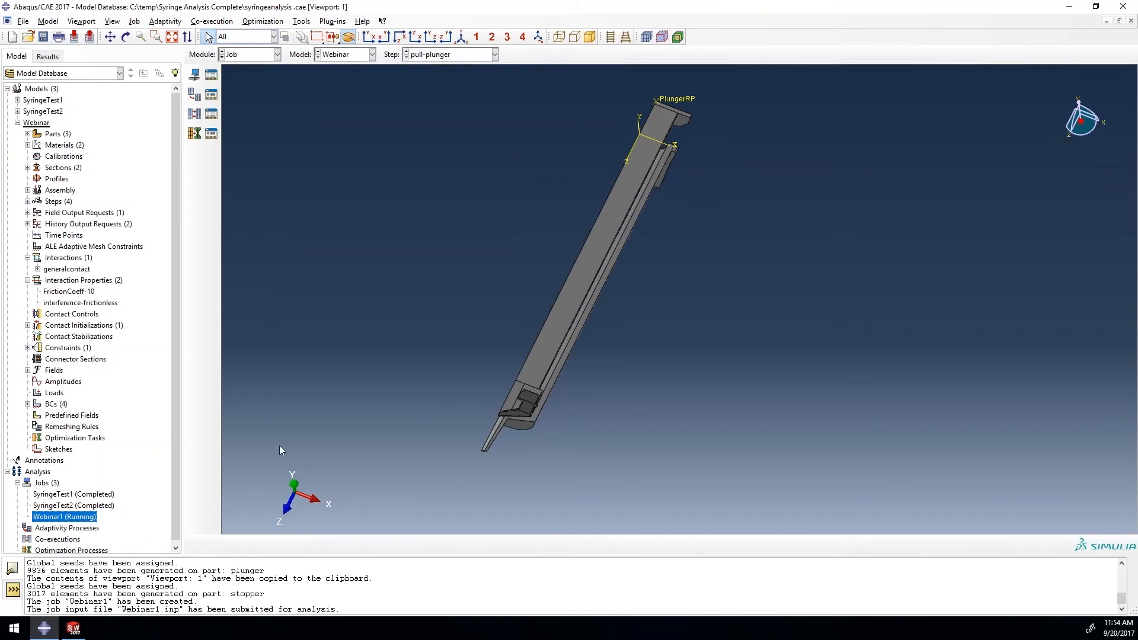
# Monitor the Webinar1 job, reviewing its warnings and output messages and enlarging the increment table.
pyautogui.rightClick(74, 522)
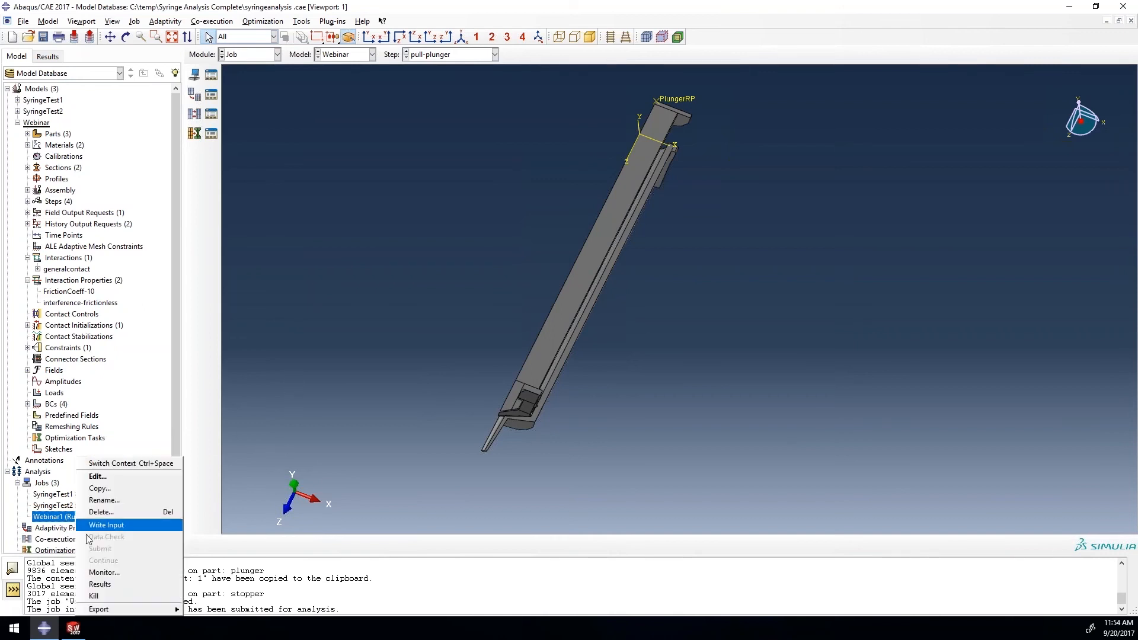
pyautogui.click(102, 573)
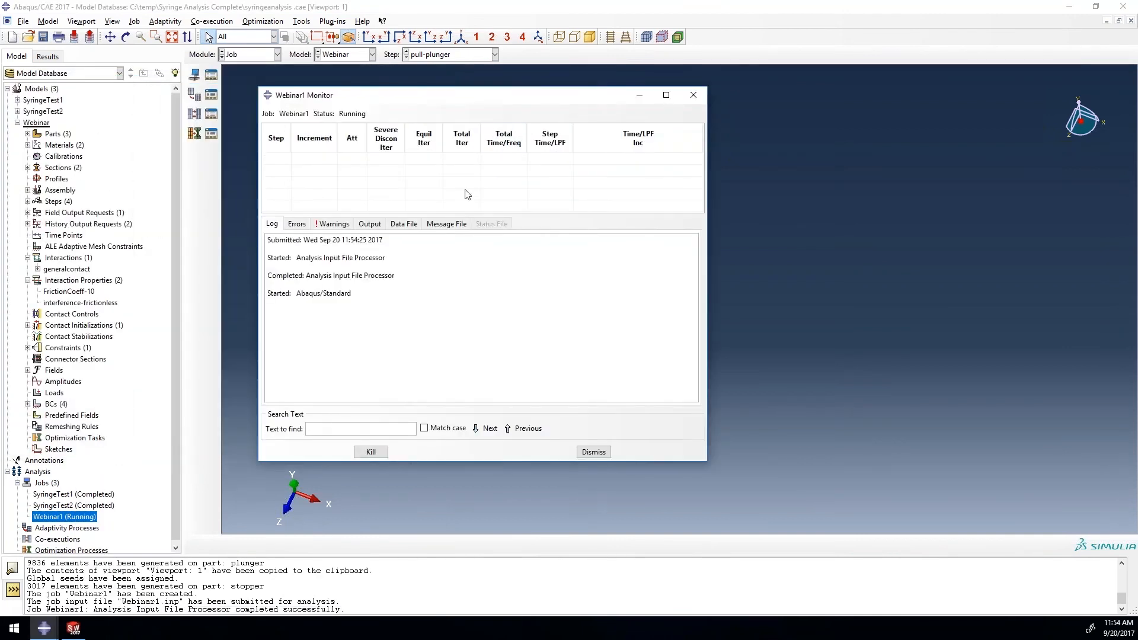
pyautogui.click(322, 225)
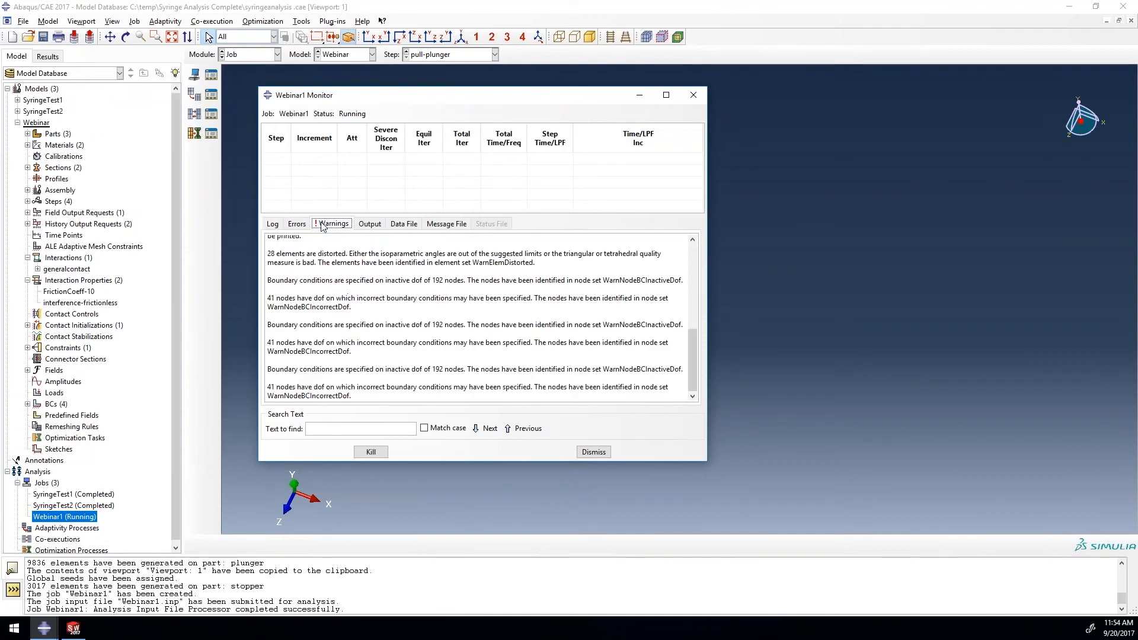
pyautogui.click(368, 224)
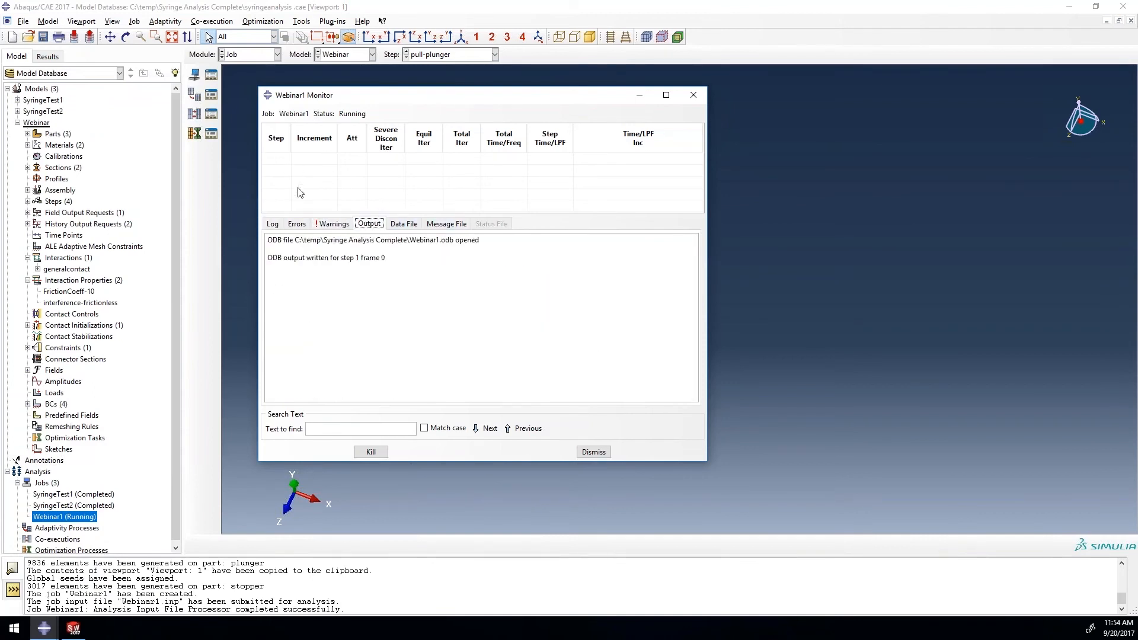
pyautogui.moveTo(330, 215); pyautogui.dragTo(330, 265)
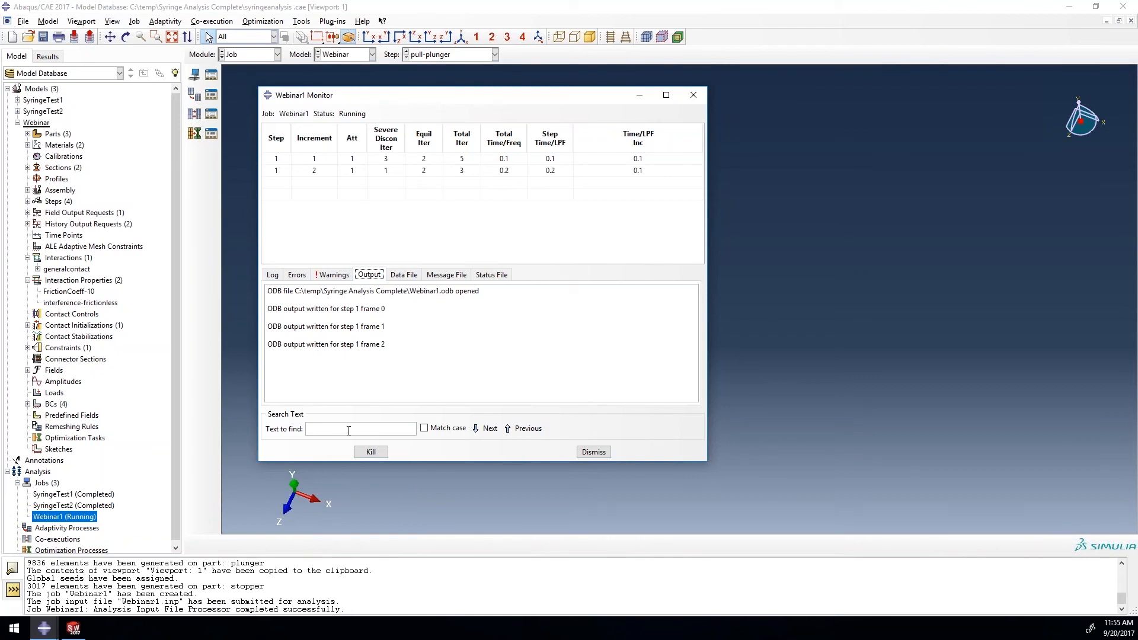
# Kill the running Webinar1 job and close its monitor.
pyautogui.click(371, 452)
pyautogui.click(460, 293)
pyautogui.click(694, 98)
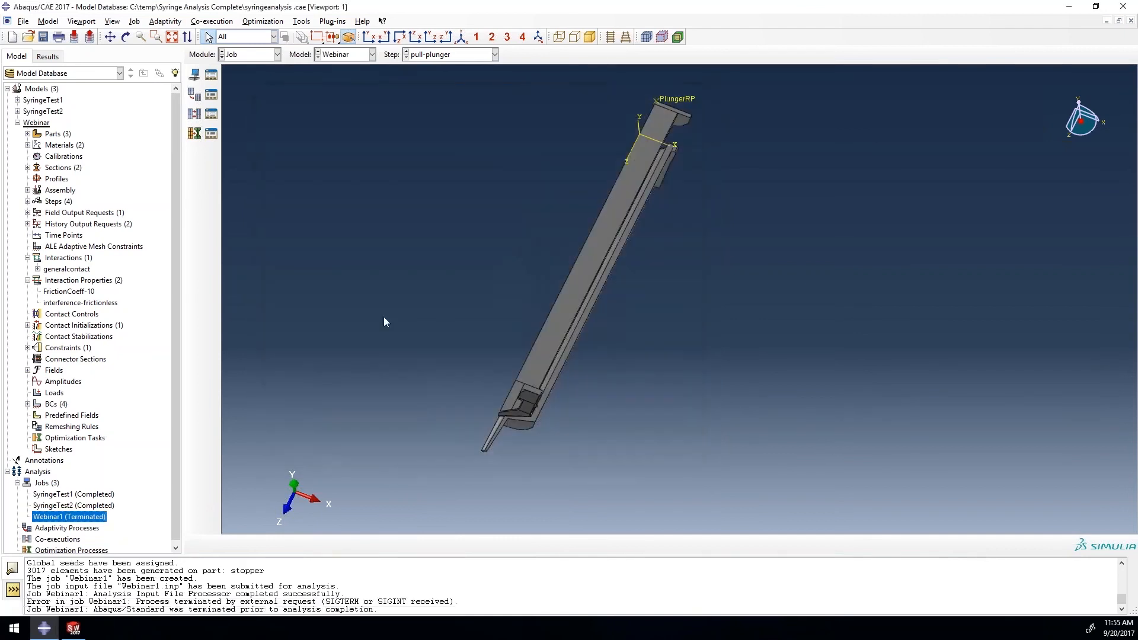
# Open the results of the completed SyringeTest1 job in the Visualization module.
pyautogui.click(102, 495)
pyautogui.rightClick(99, 496)
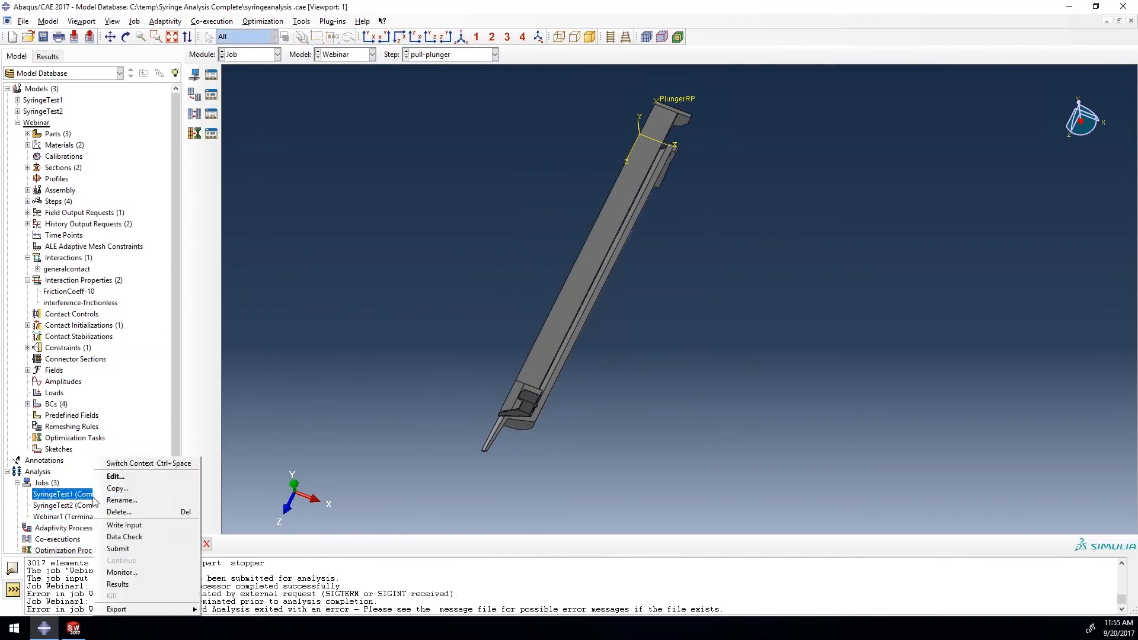
pyautogui.rightClick(96, 498)
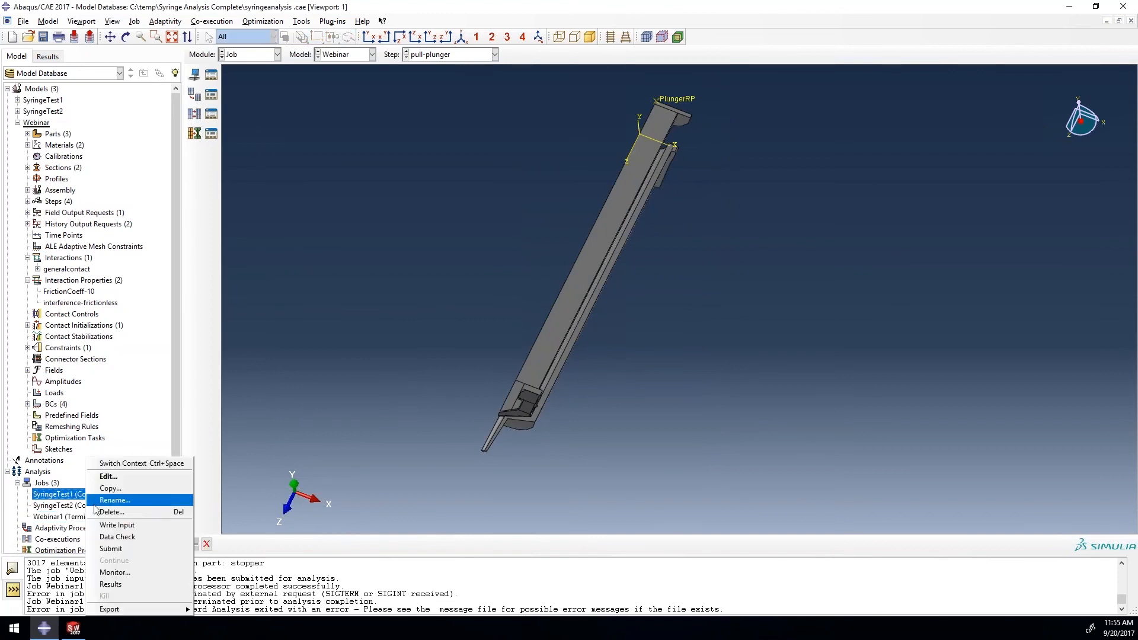
pyautogui.click(110, 584)
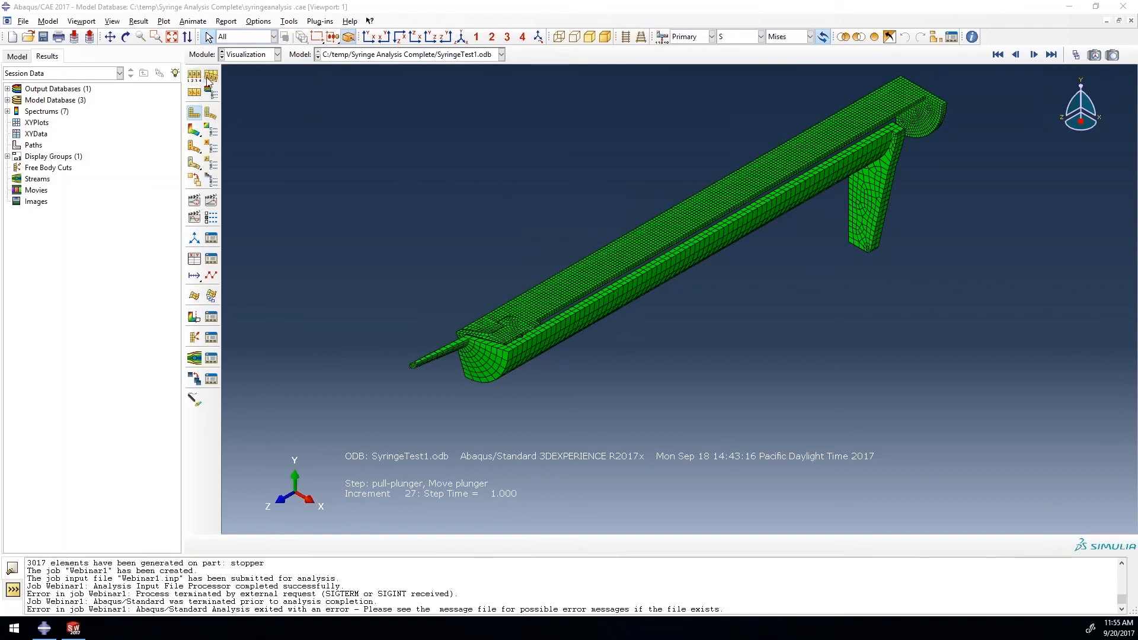
pyautogui.click(256, 55)
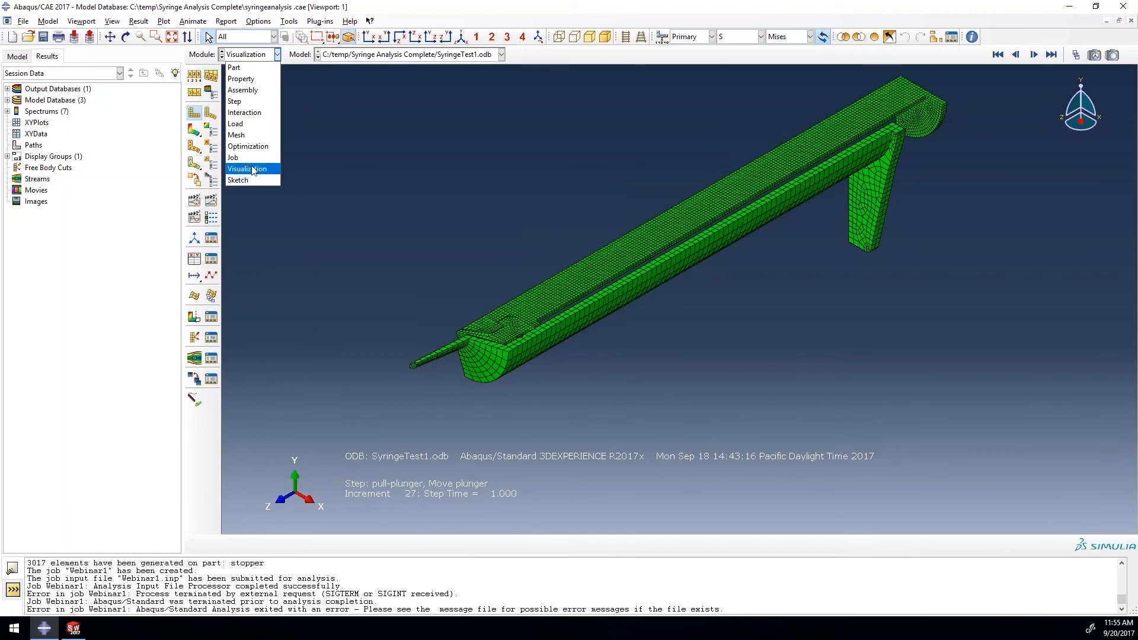
pyautogui.click(324, 164)
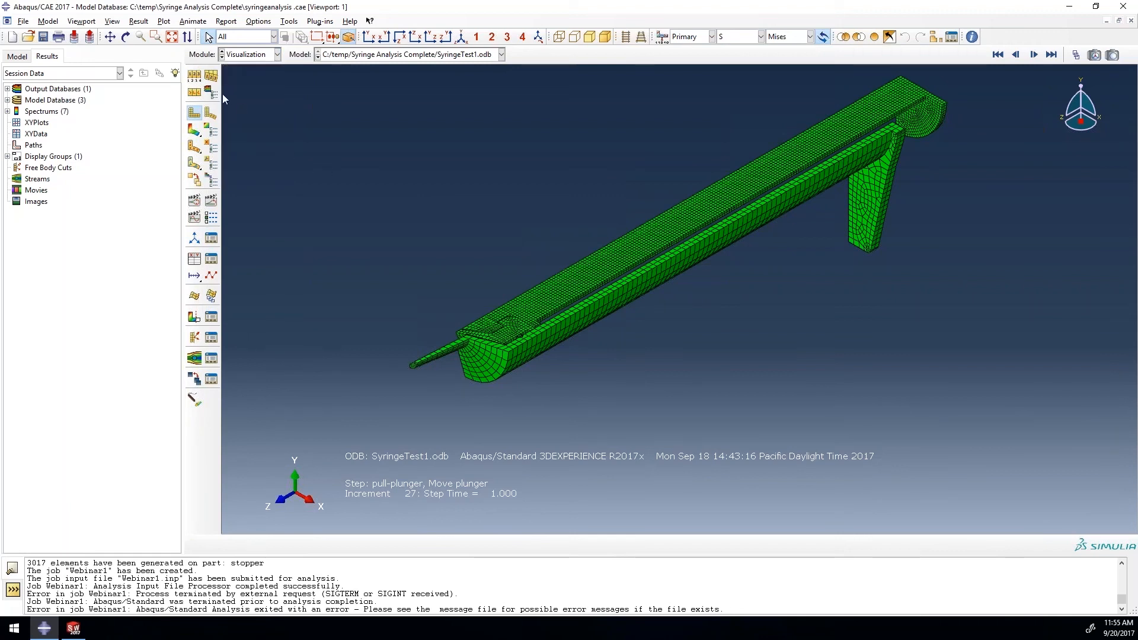
# Plot Mises stress contours on the deformed syringe viewed in the X-Z plane, and scrub the result frames from 0 to pull-plunger frame 13.
pyautogui.click(195, 132)
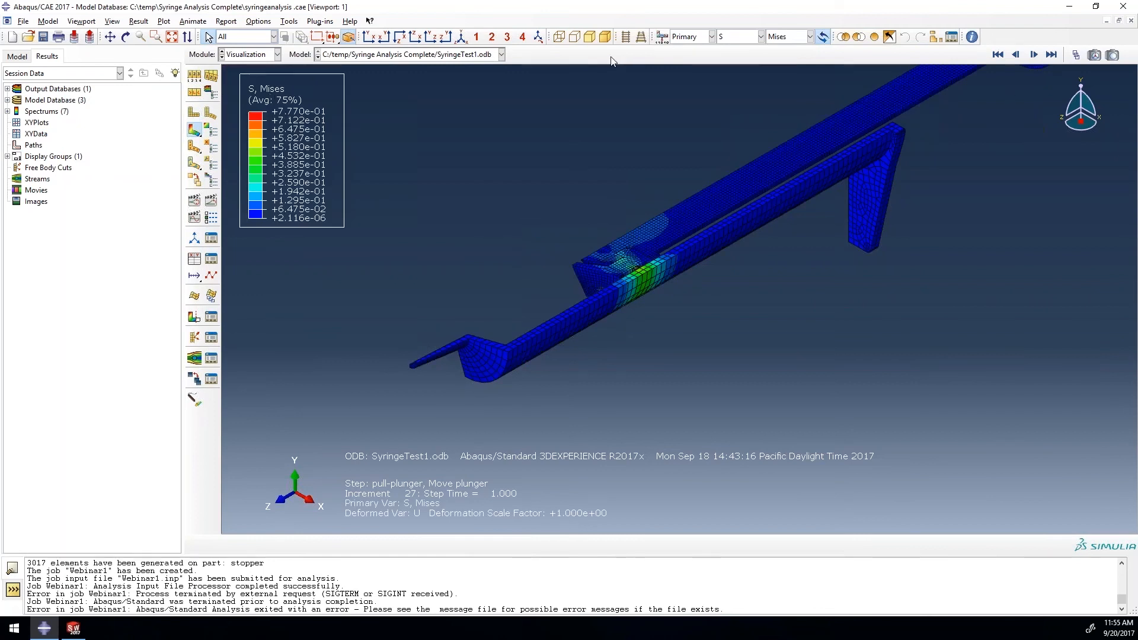
pyautogui.click(414, 37)
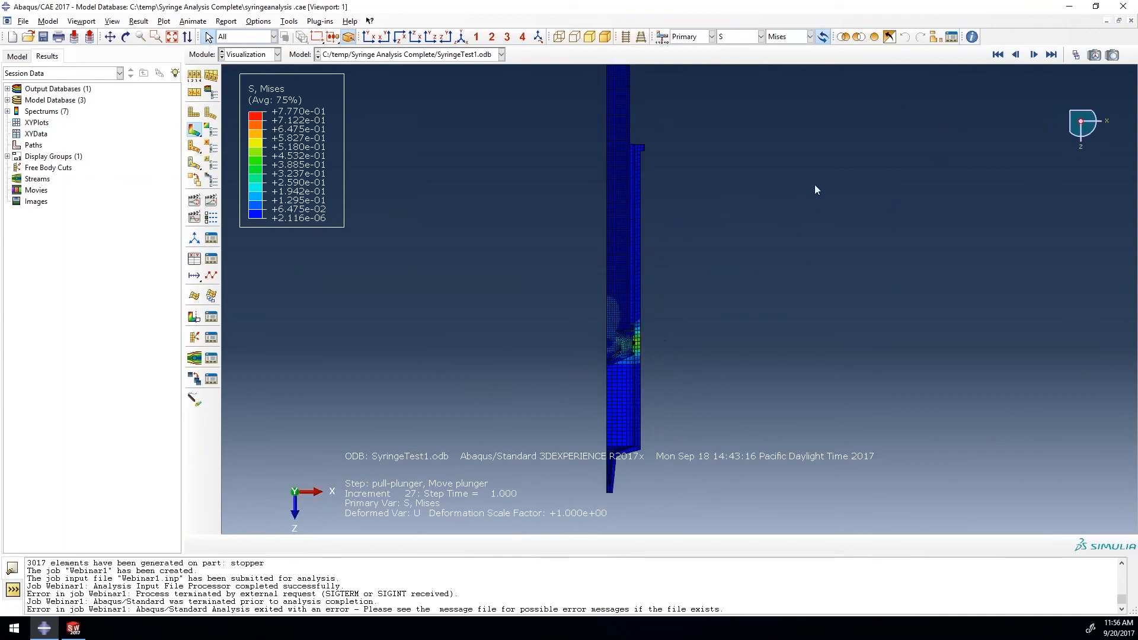
pyautogui.click(1070, 58)
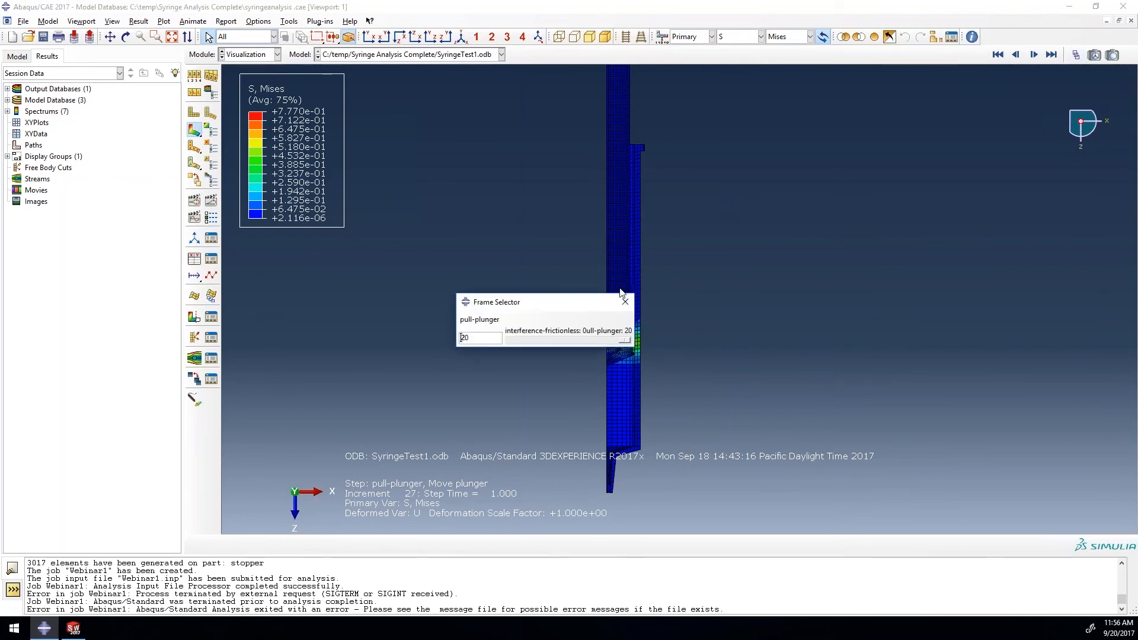
pyautogui.moveTo(619, 296); pyautogui.dragTo(843, 214)
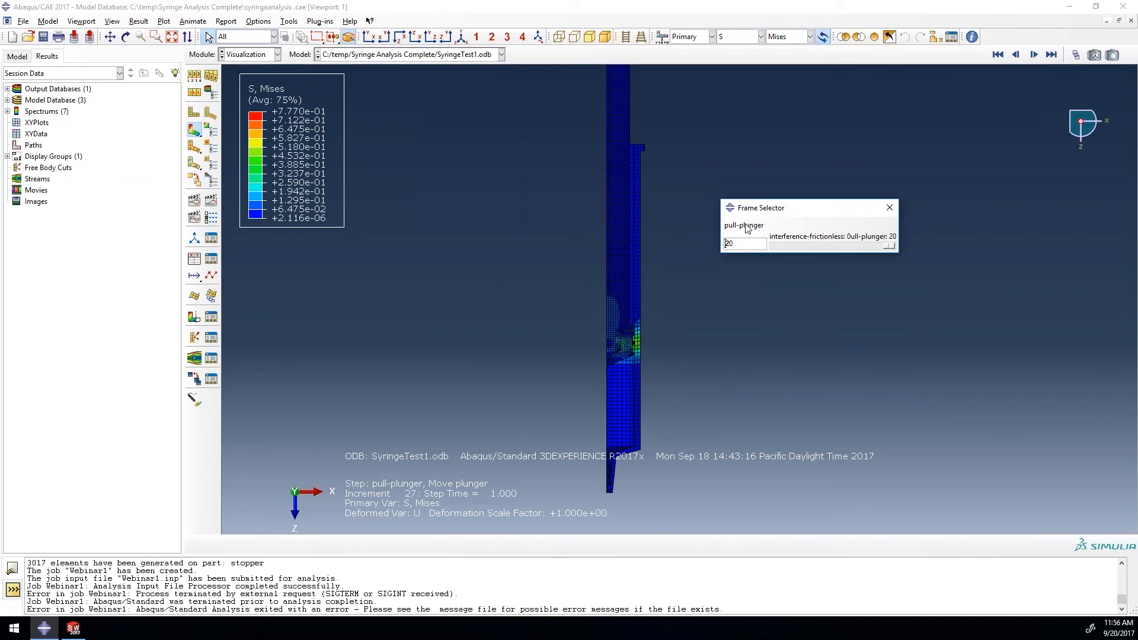
pyautogui.moveTo(892, 248); pyautogui.dragTo(777, 253)
pyautogui.scroll(5, 622, 468)
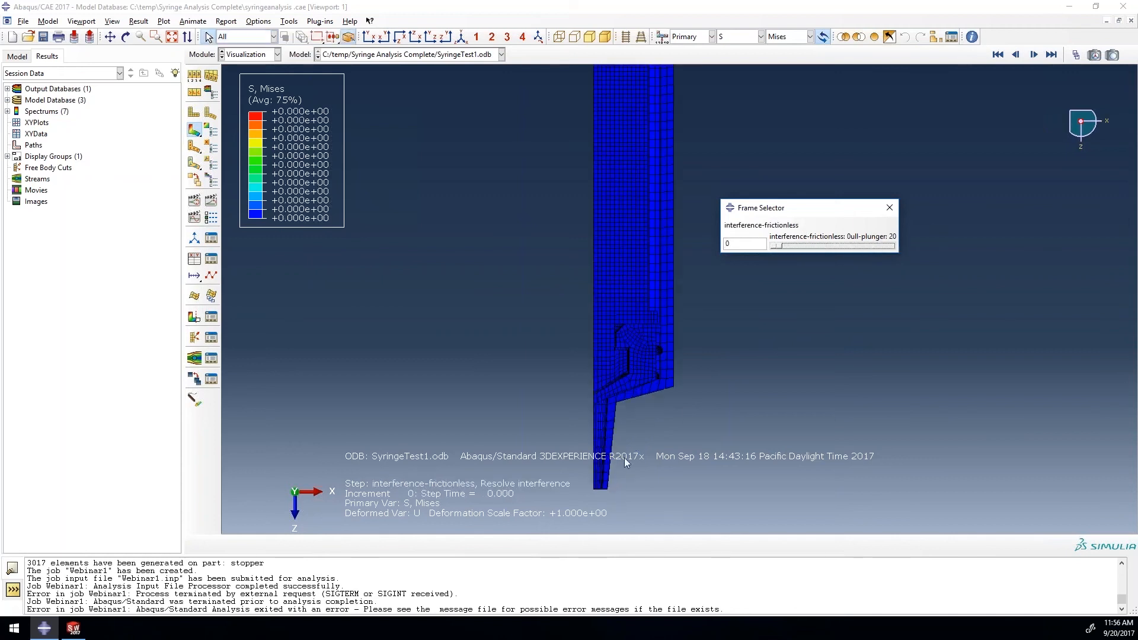
pyautogui.scroll(4, 656, 375)
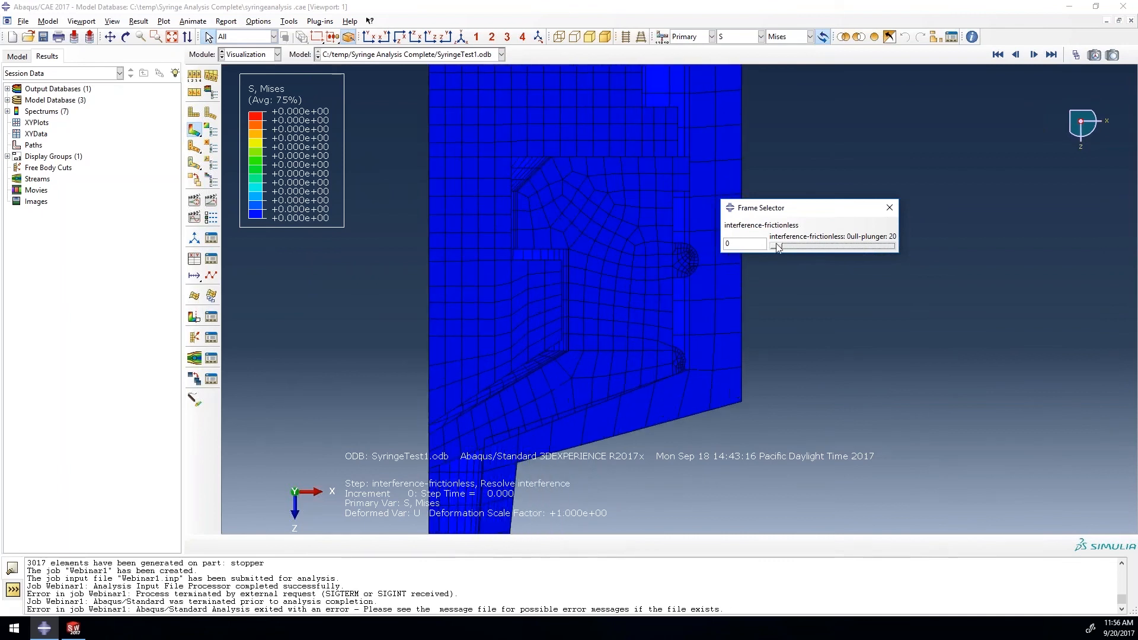
pyautogui.moveTo(778, 248); pyautogui.dragTo(866, 240)
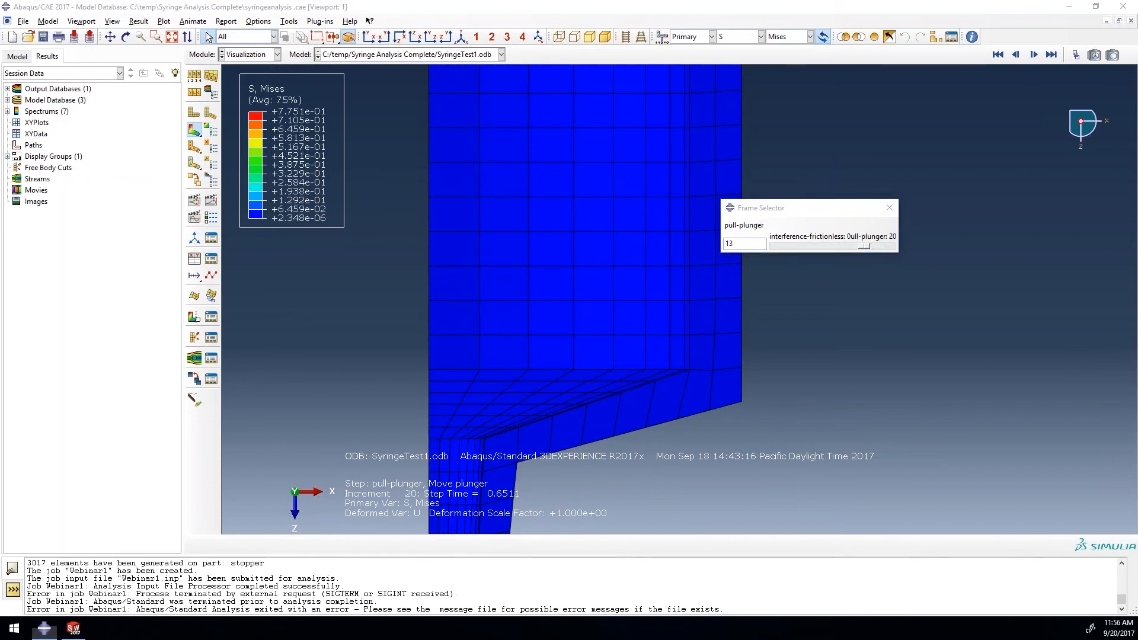
pyautogui.click(890, 206)
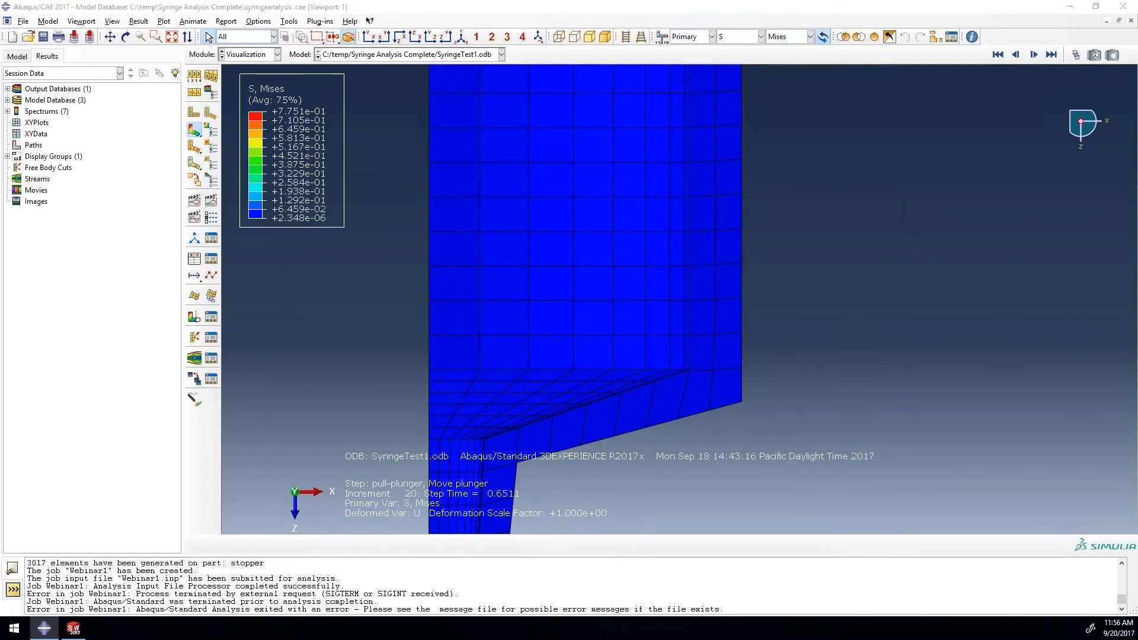
pyautogui.scroll(6, 791, 392)
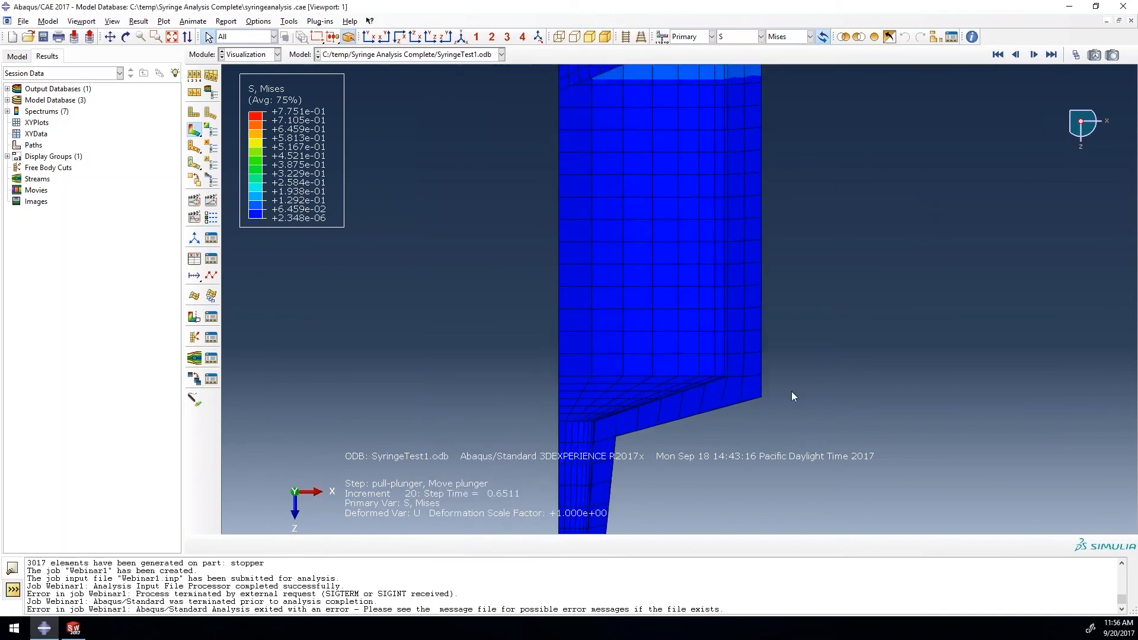
pyautogui.scroll(2, 674, 436)
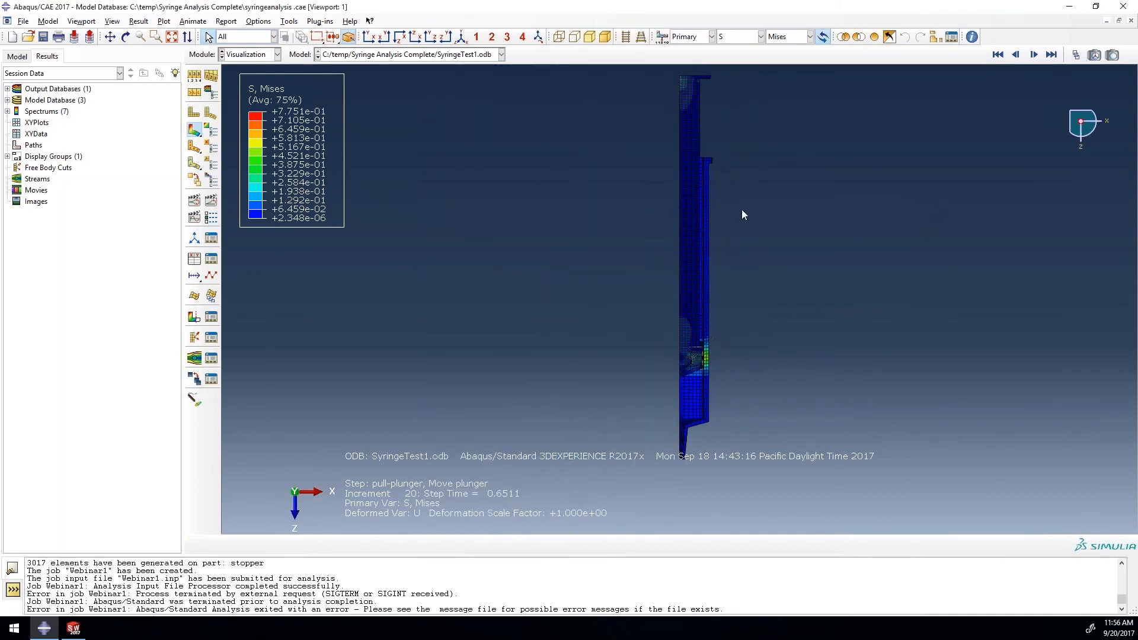
# Plot the RF3 reaction force history output of the plunger reference node from SyringeTest1.odb.
pyautogui.click(8, 89)
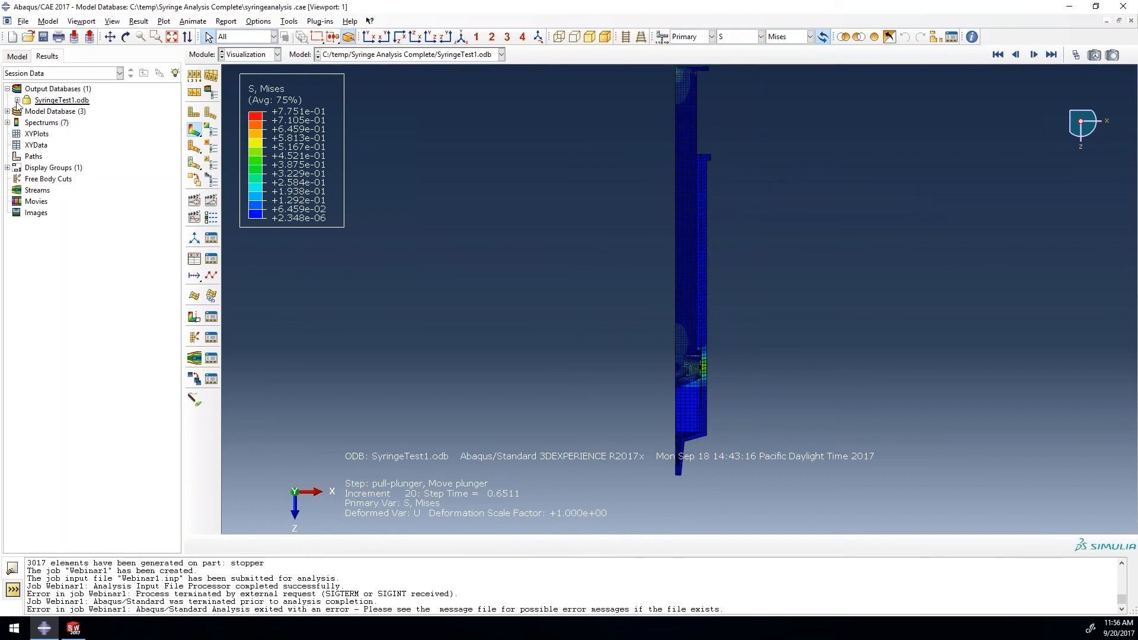
pyautogui.click(17, 100)
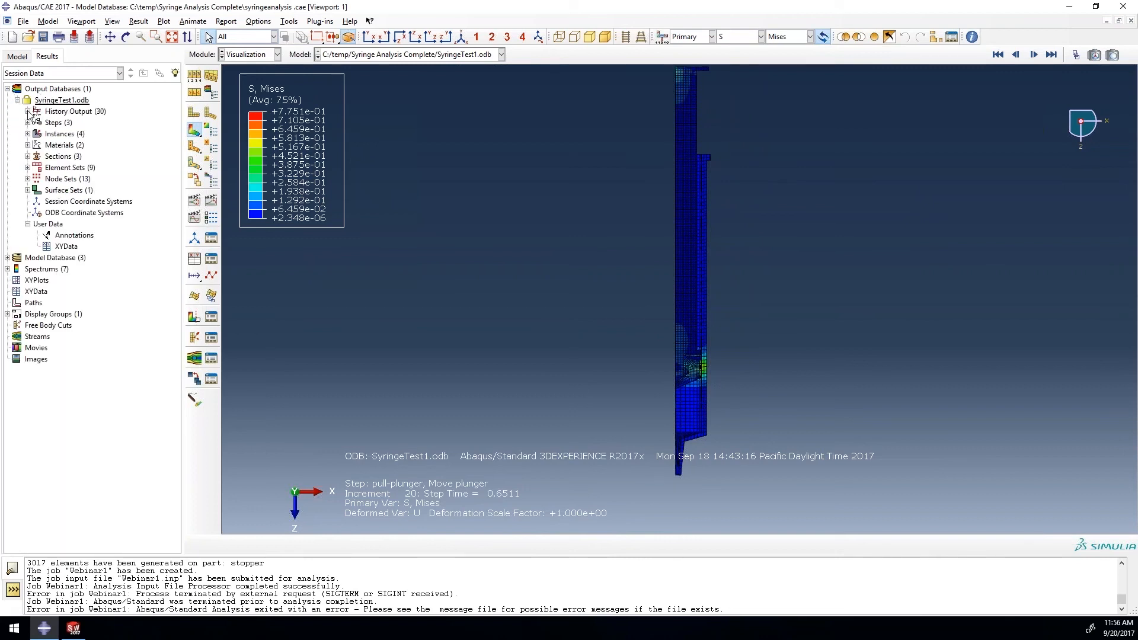
pyautogui.click(27, 111)
pyautogui.click(111, 370)
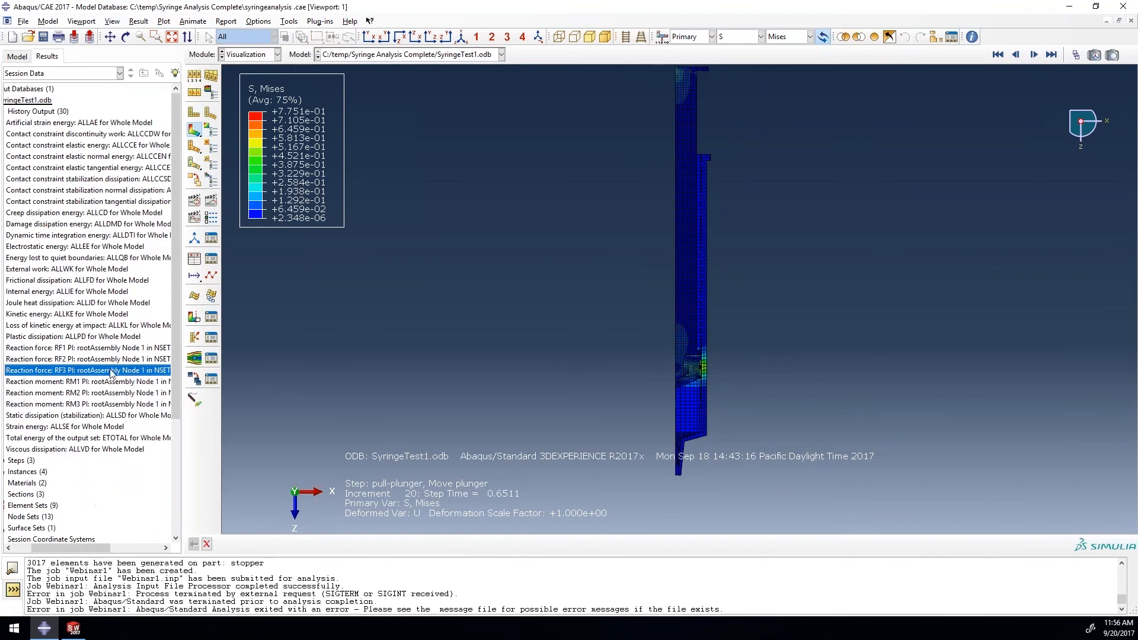
pyautogui.rightClick(111, 371)
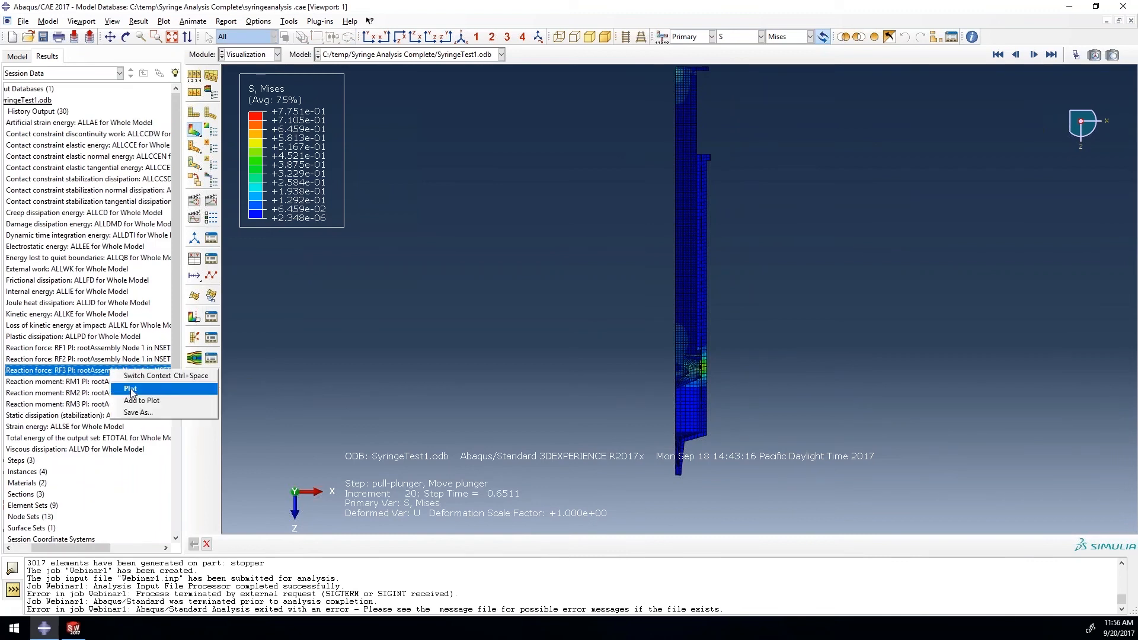
pyautogui.click(131, 389)
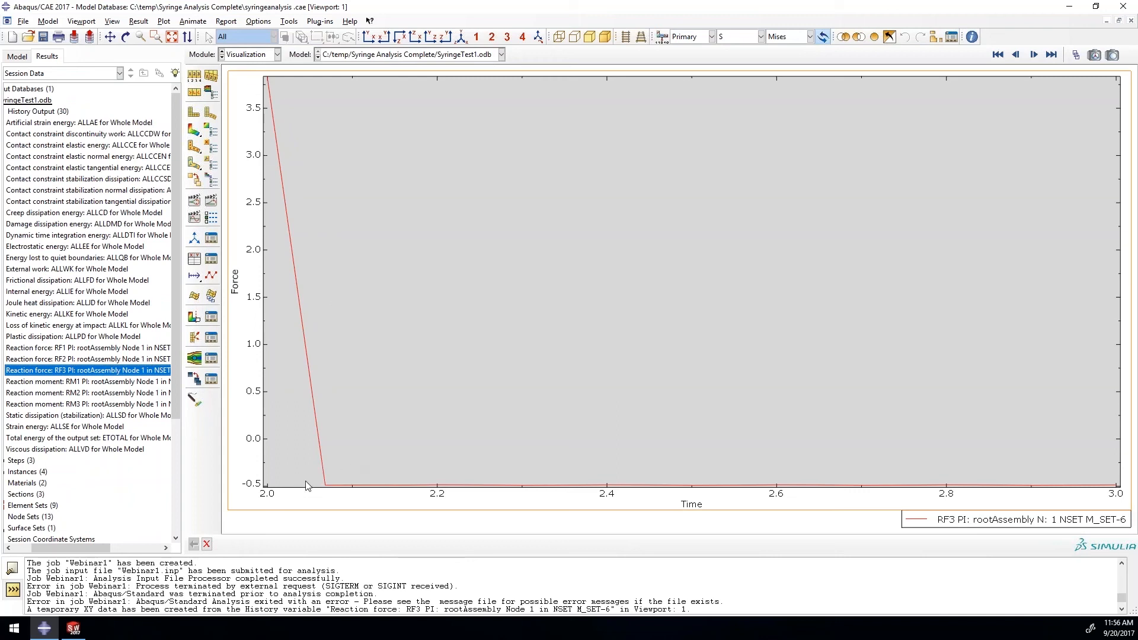
pyautogui.moveTo(101, 548); pyautogui.dragTo(73, 554)
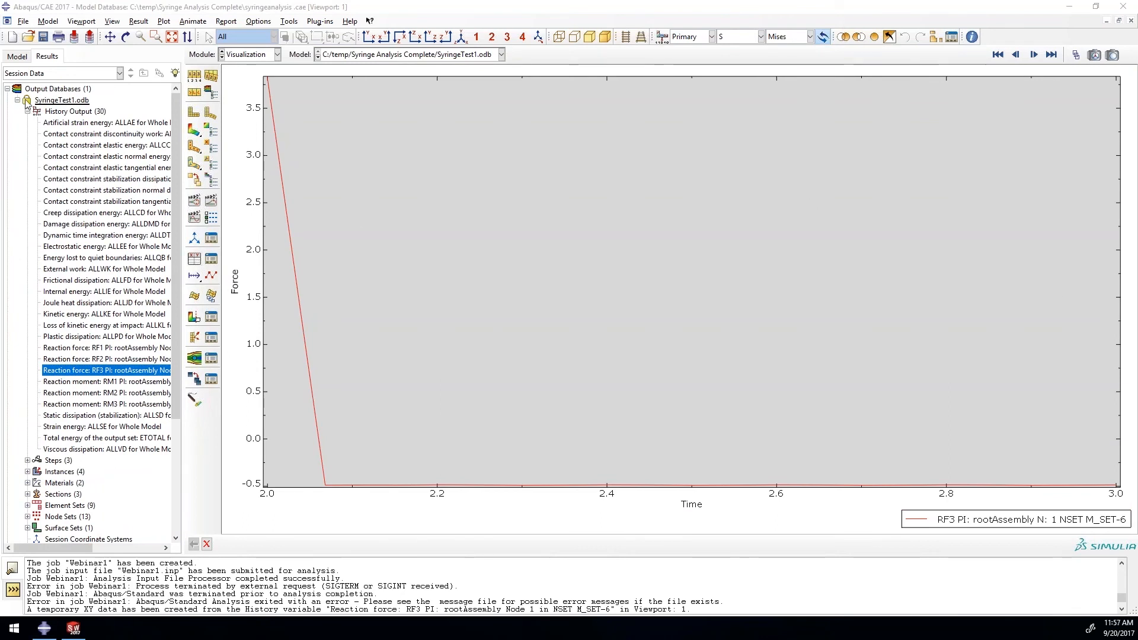
# Return to the Assembly module and copy the Webinar model as Webinar-Modified.
pyautogui.click(259, 56)
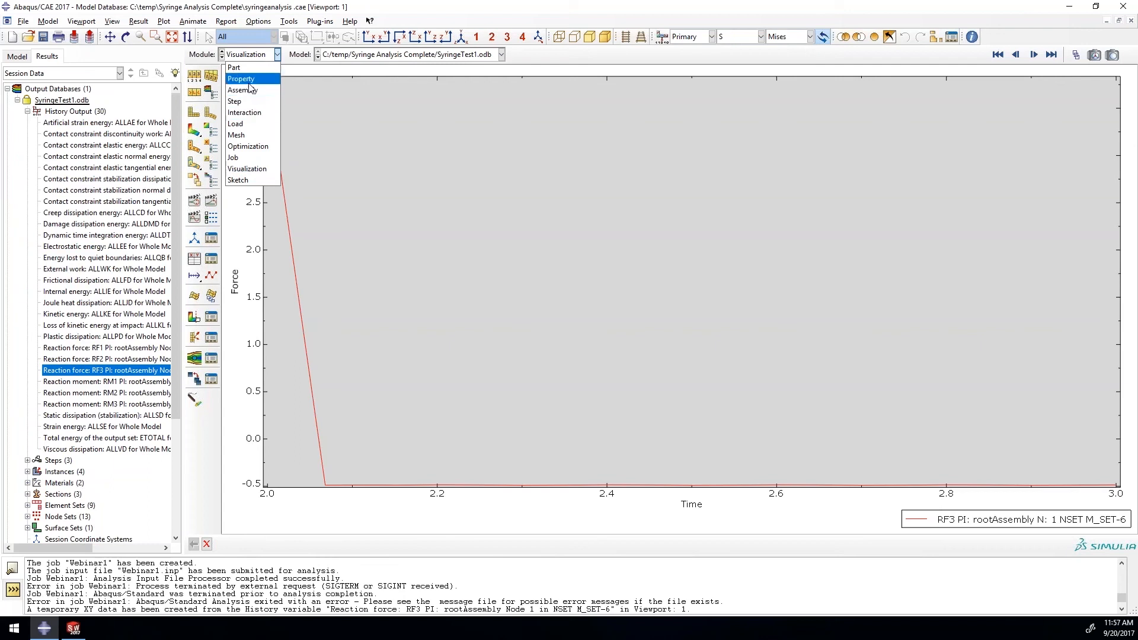
pyautogui.click(249, 90)
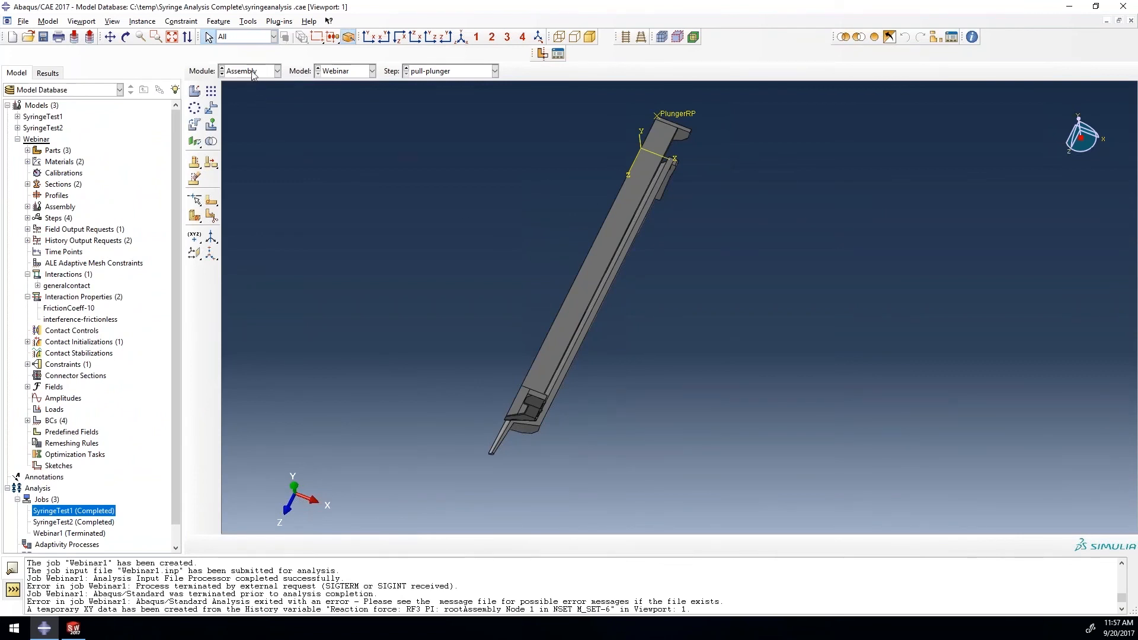
pyautogui.click(17, 500)
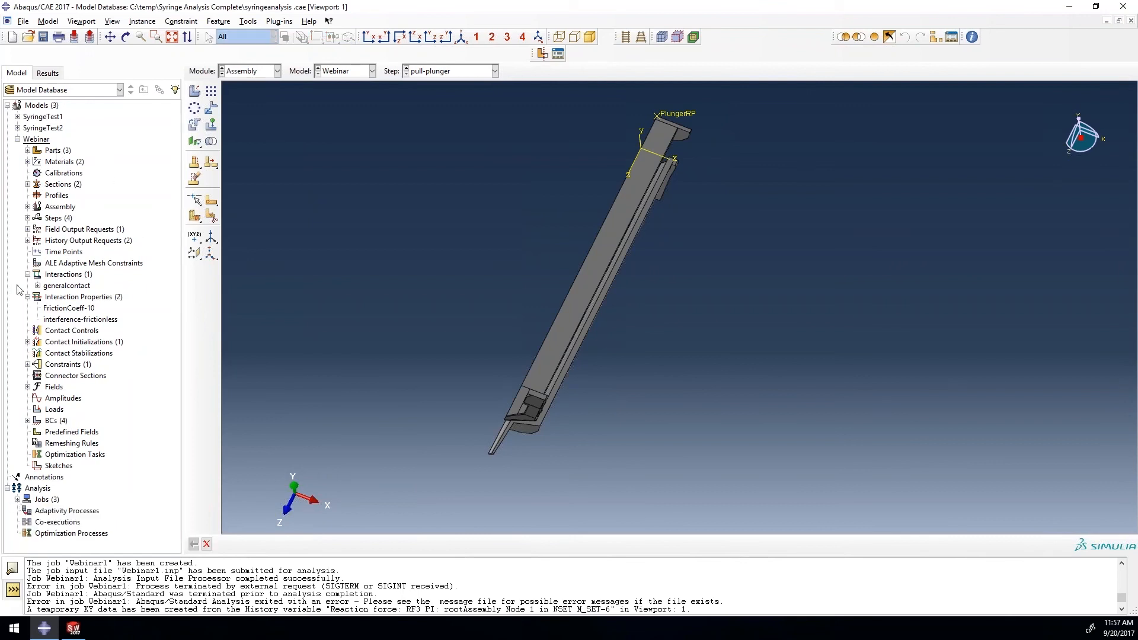
pyautogui.rightClick(37, 142)
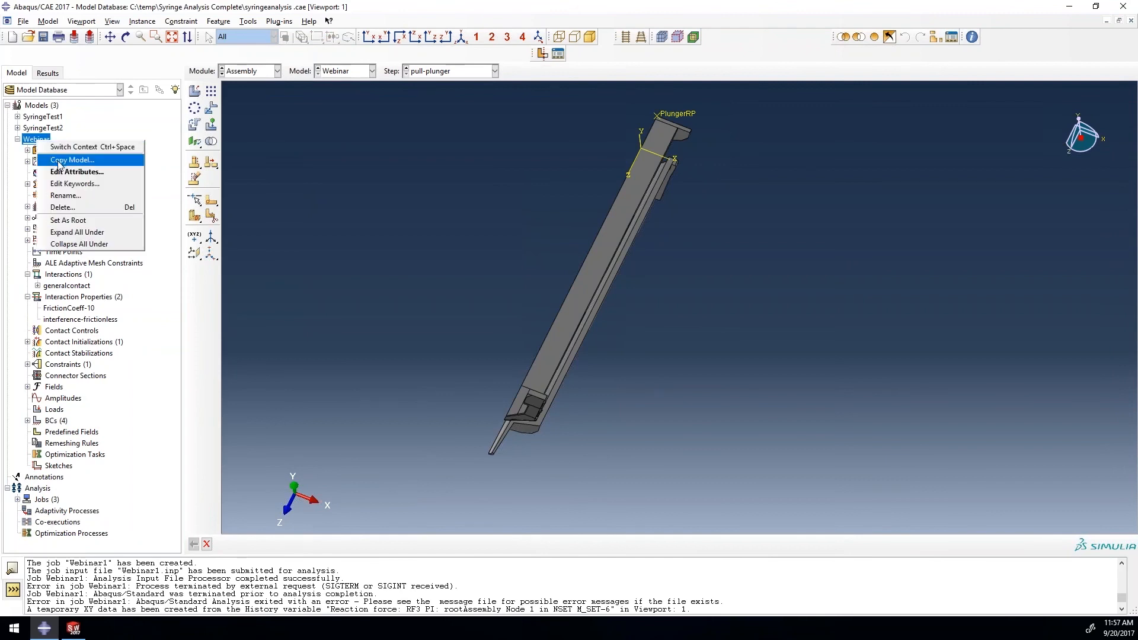
pyautogui.click(62, 168)
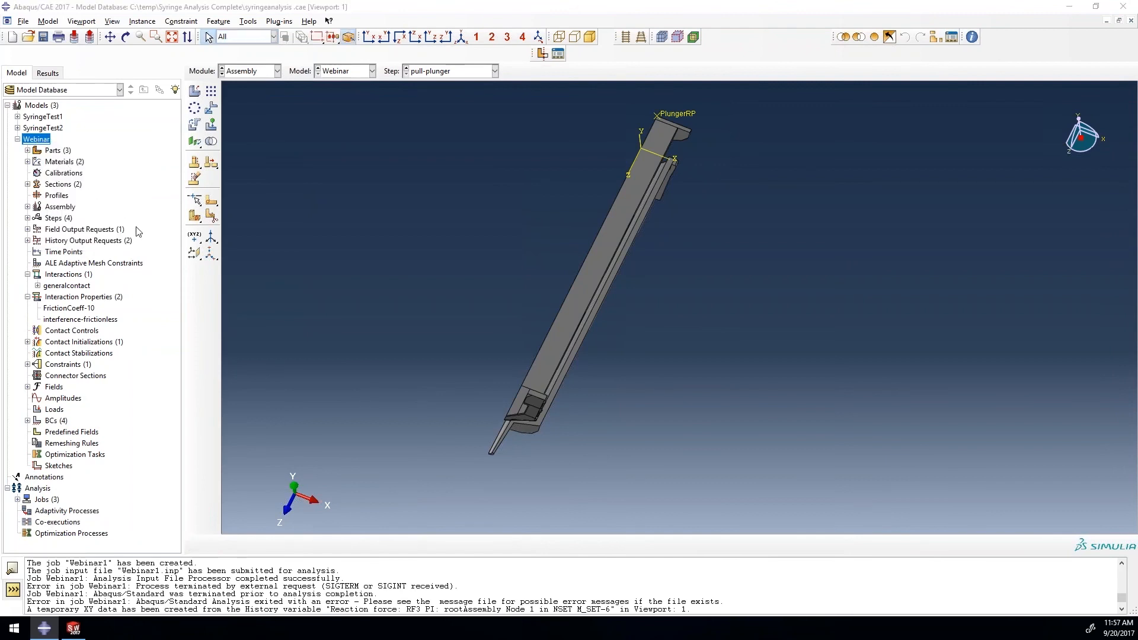
pyautogui.write('Webinar-Modi')
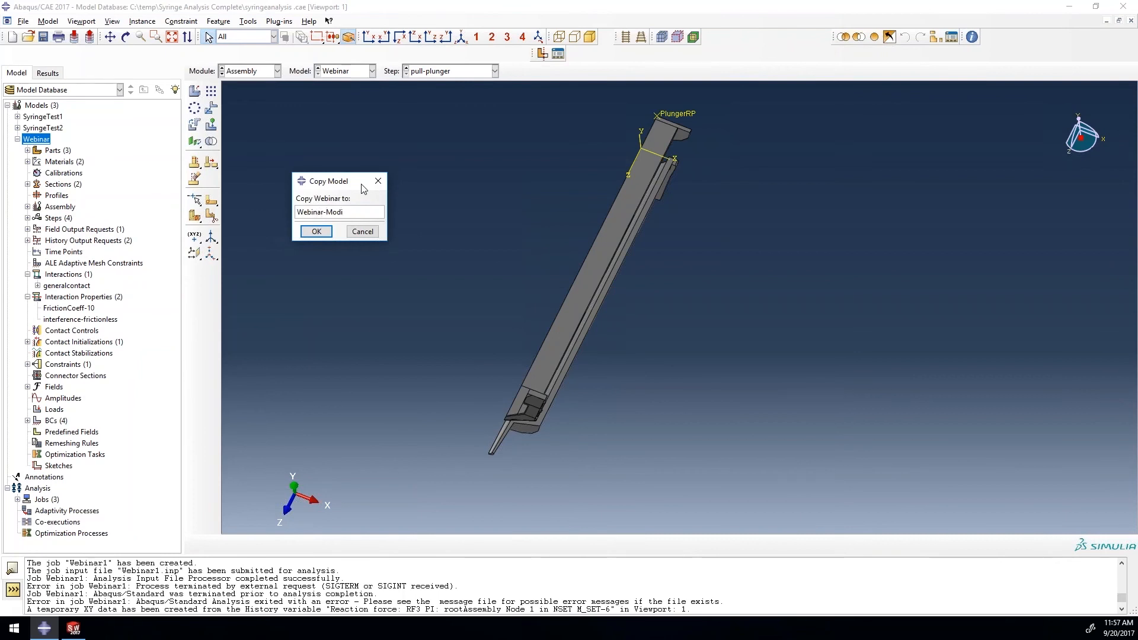
pyautogui.write('fied')
pyautogui.press('Return')
# Expand the Webinar-Modified model in the model tree and collapse the original Webinar model.
pyautogui.click(67, 477)
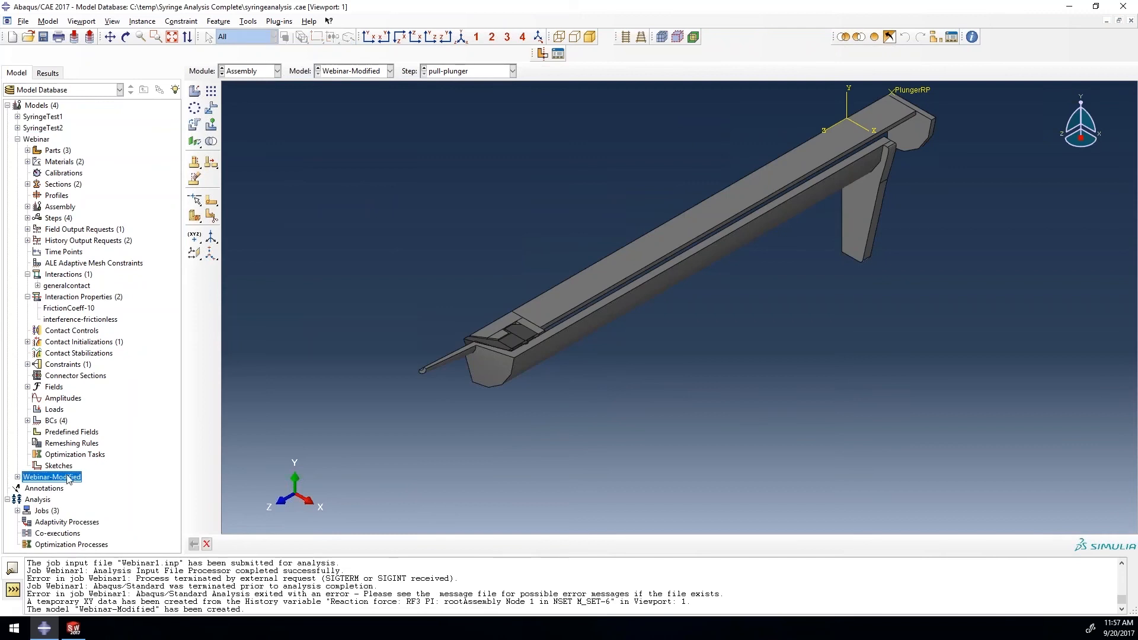
pyautogui.click(353, 71)
pyautogui.click(510, 142)
pyautogui.click(18, 477)
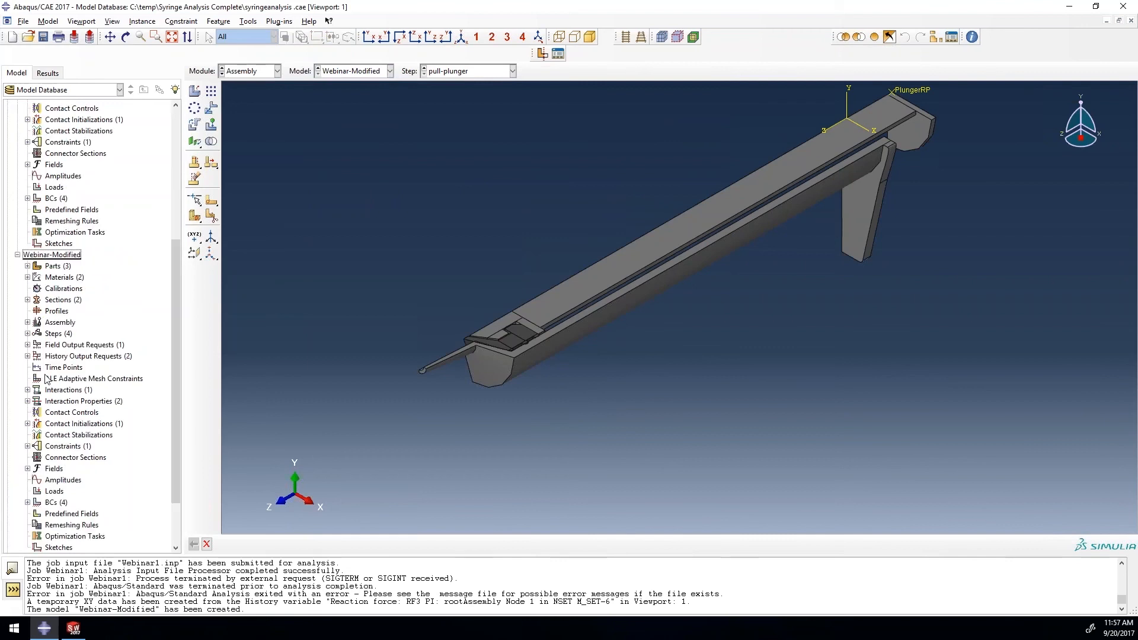
pyautogui.scroll(4, 47, 355)
pyautogui.scroll(2, 38, 144)
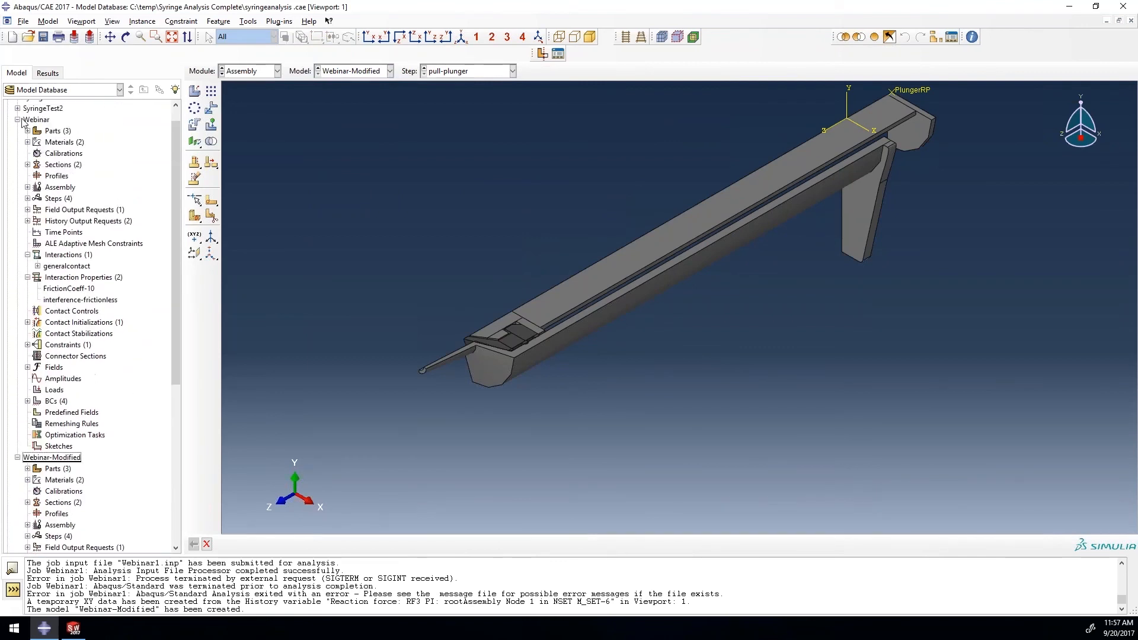
pyautogui.click(19, 120)
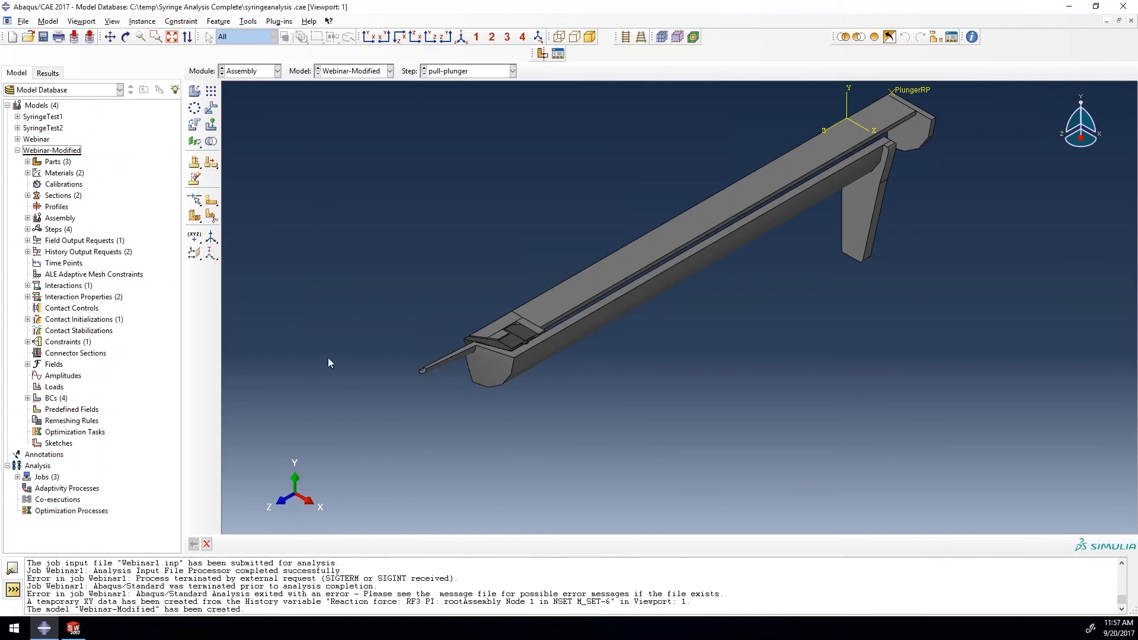
# Switch to SOLIDWORKS, compare the stopper rib between configurations, and activate the syringe assembly's Quarter Symmetry Modified configuration.
pyautogui.click(73, 629)
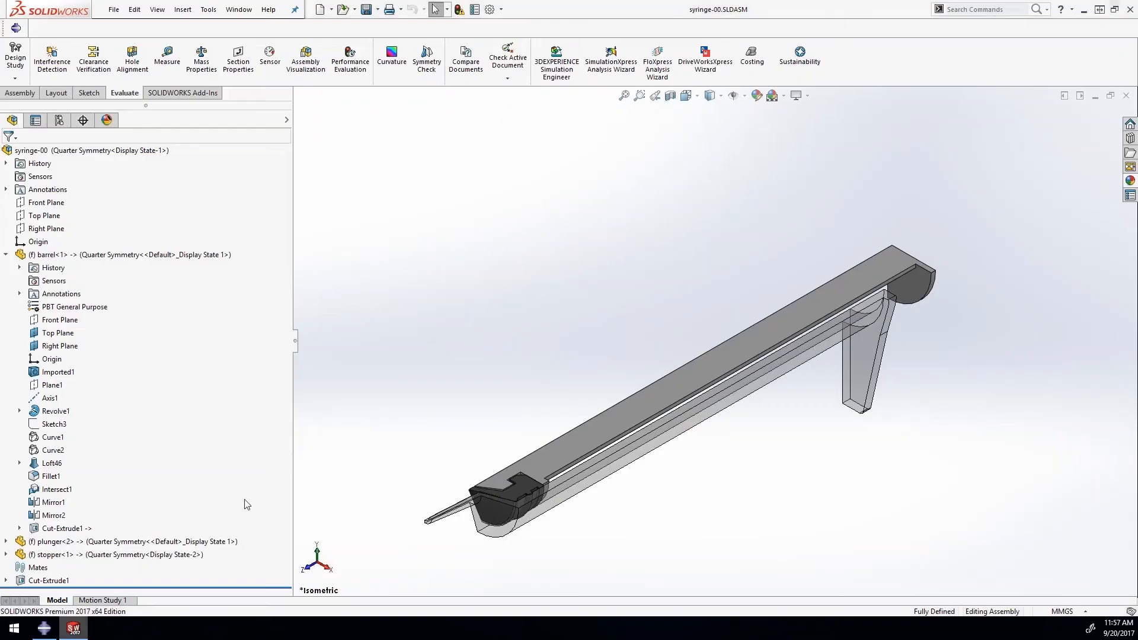
pyautogui.scroll(-2, 855, 474)
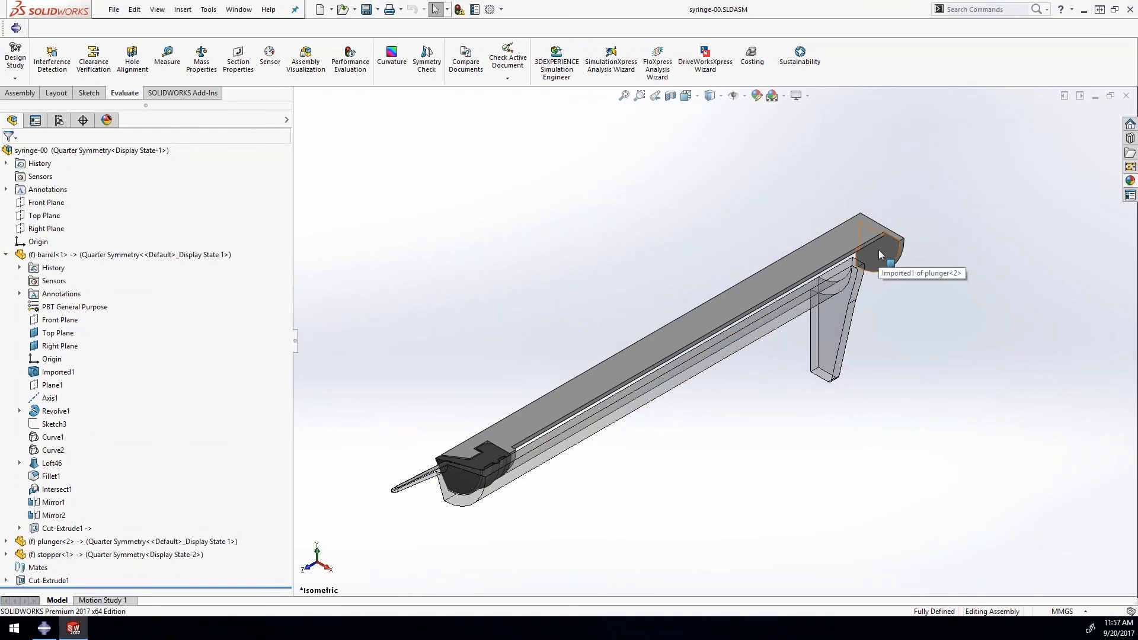
pyautogui.scroll(-10, 486, 518)
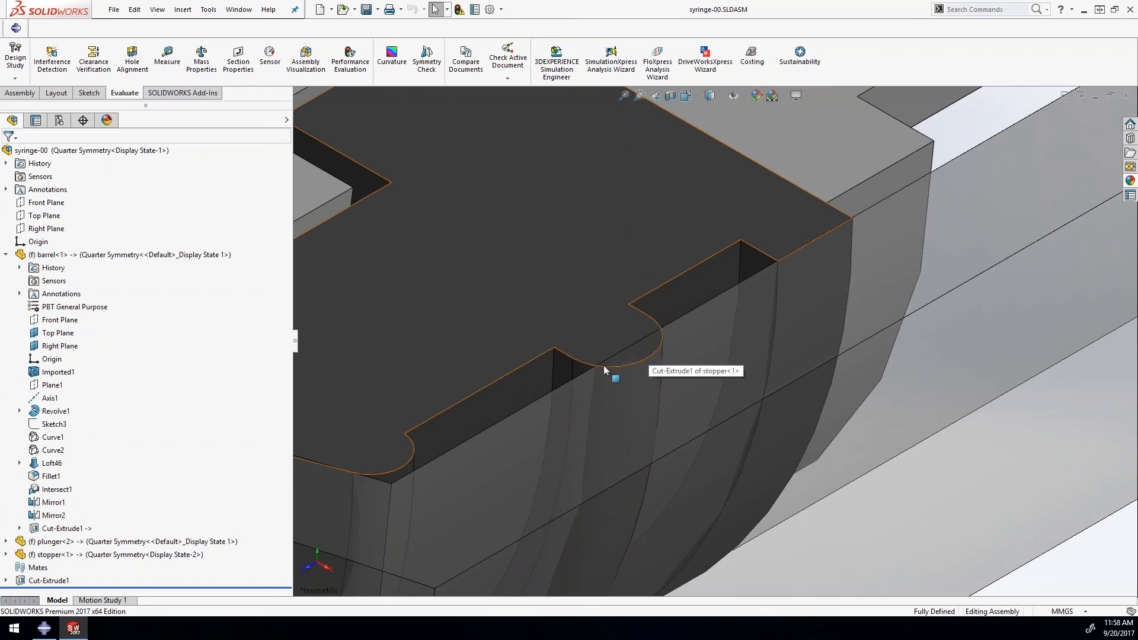
pyautogui.click(6, 255)
pyautogui.click(59, 120)
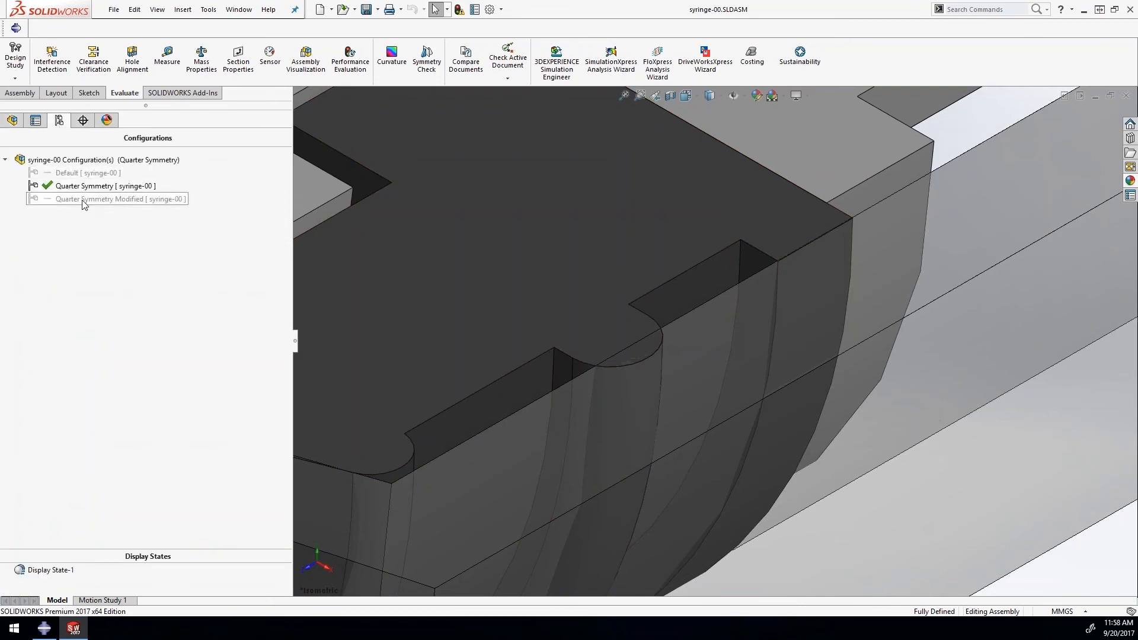
pyautogui.doubleClick(83, 200)
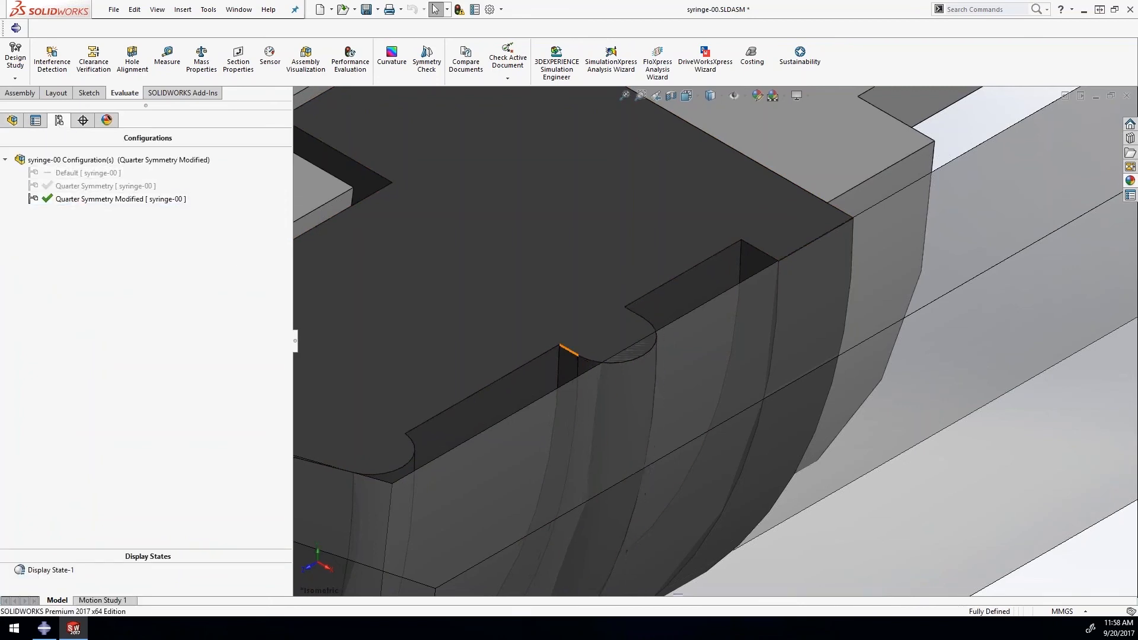
pyautogui.doubleClick(152, 187)
pyautogui.doubleClick(119, 199)
# Open the stopper part from the syringe assembly, declining FeatureWorks feature recognition.
pyautogui.click(12, 120)
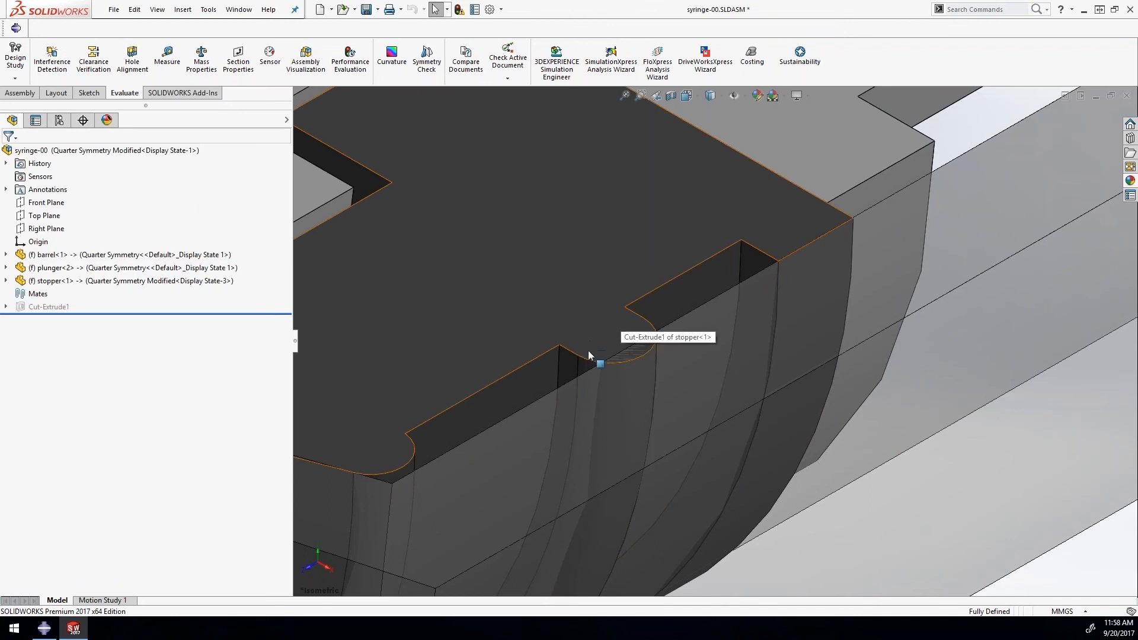
pyautogui.scroll(5, 589, 354)
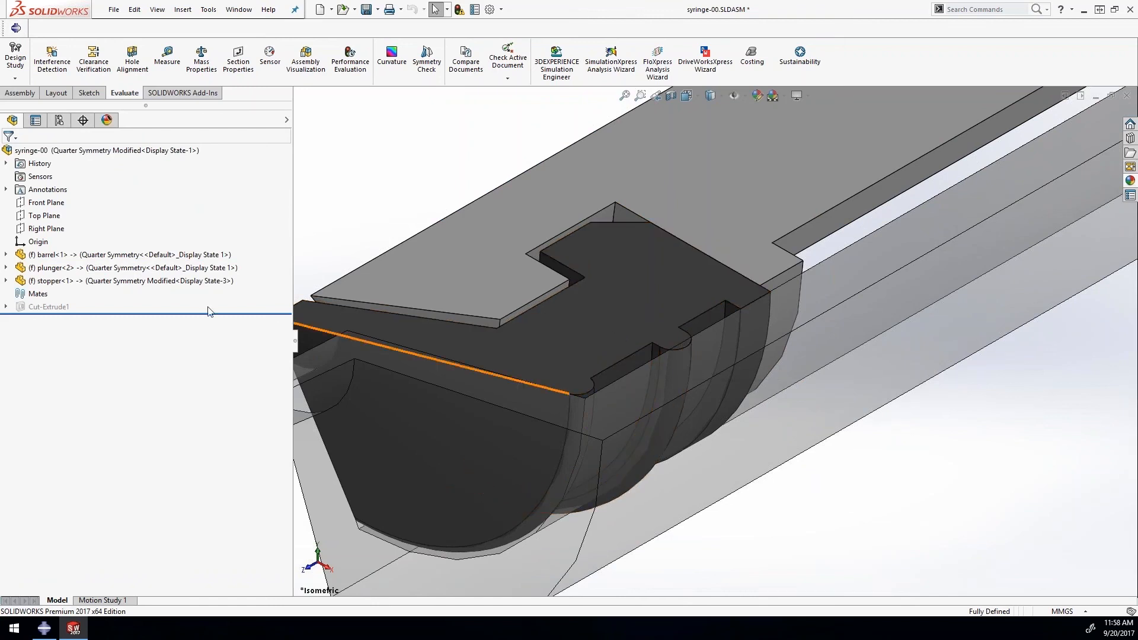
pyautogui.click(144, 283)
pyautogui.click(155, 247)
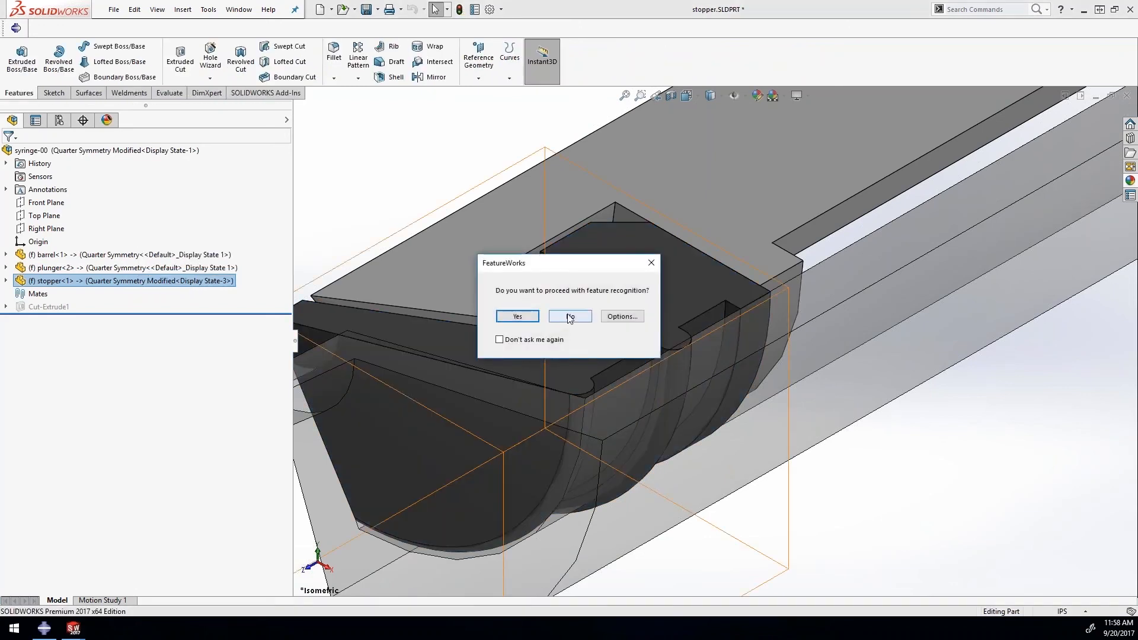
pyautogui.click(564, 321)
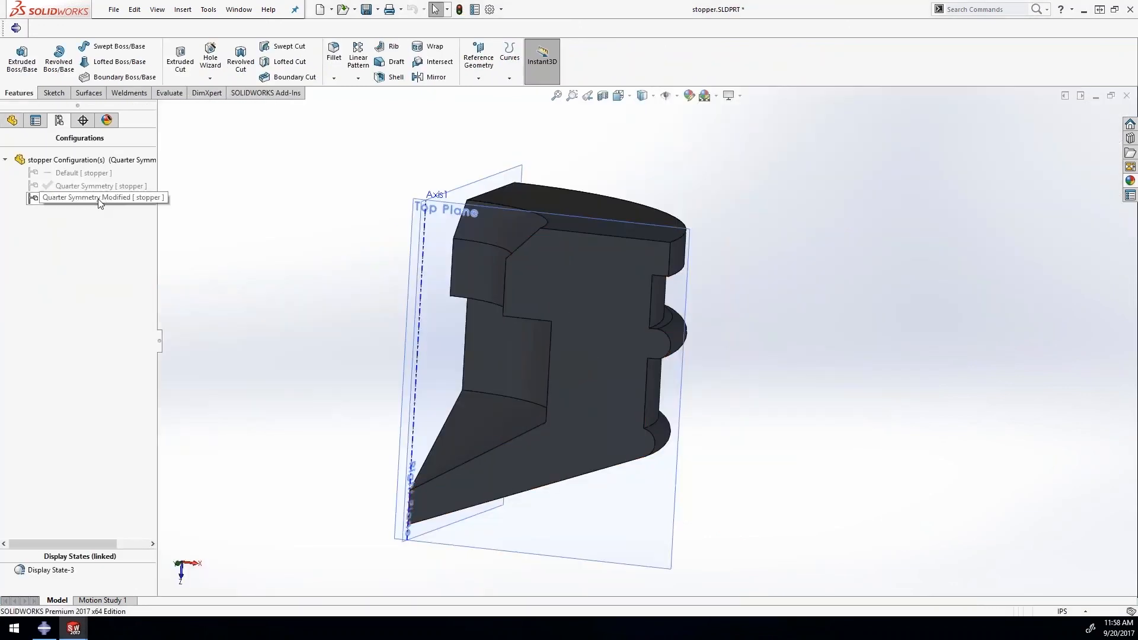
# Activate and save the stopper's Quarter Symmetry Modified configuration, and check the Move Face1 feature in its feature tree.
pyautogui.doubleClick(115, 198)
pyautogui.click(367, 9)
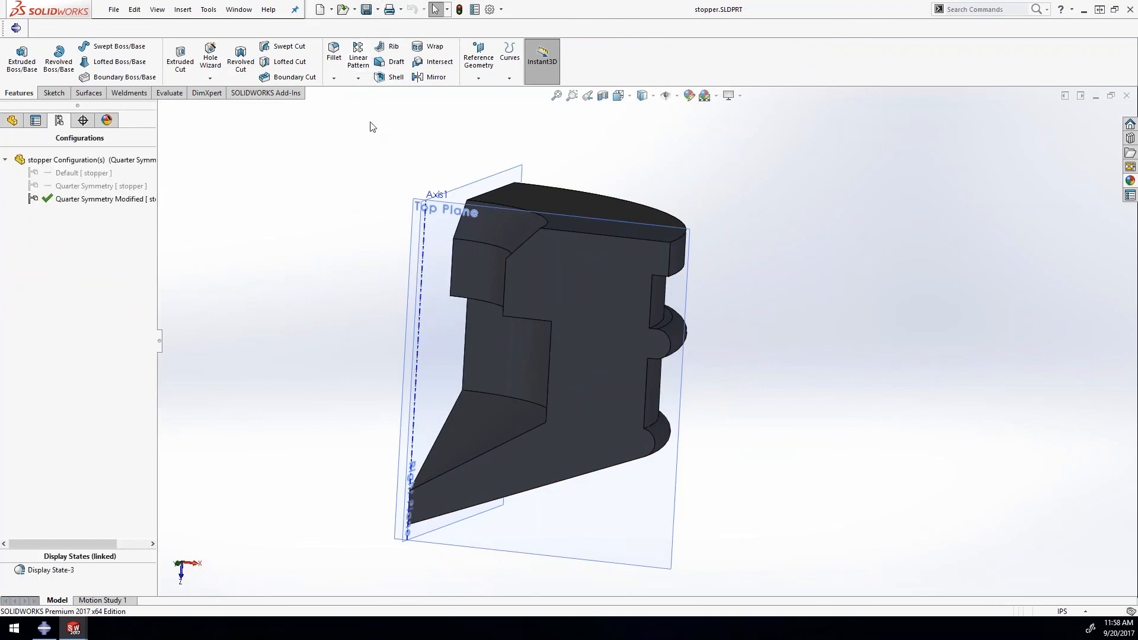
pyautogui.click(12, 121)
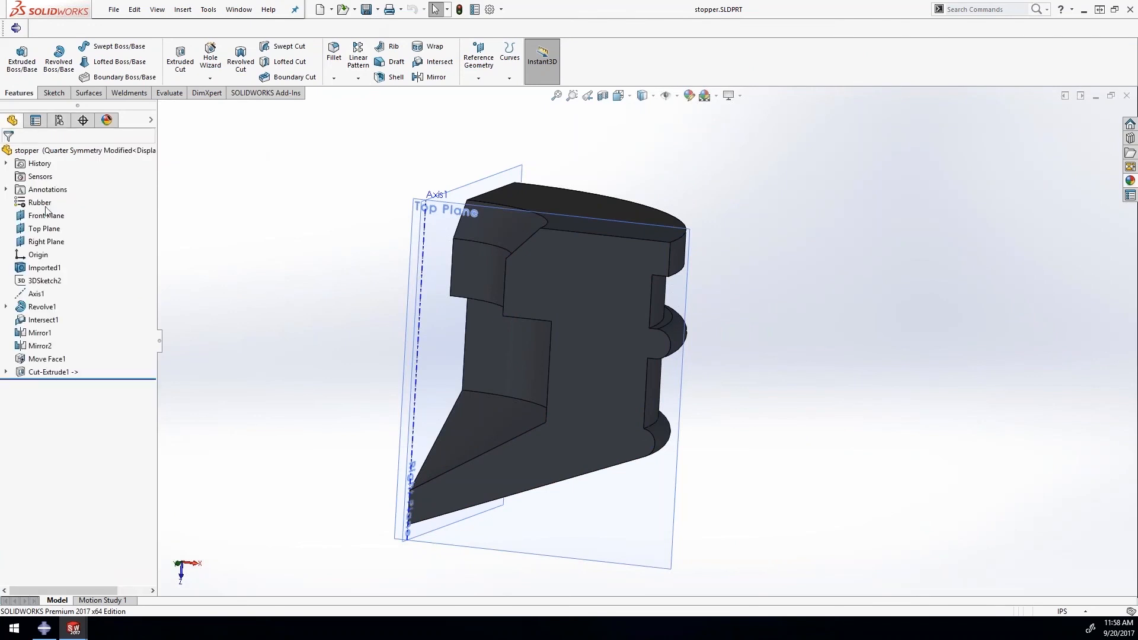
pyautogui.click(44, 358)
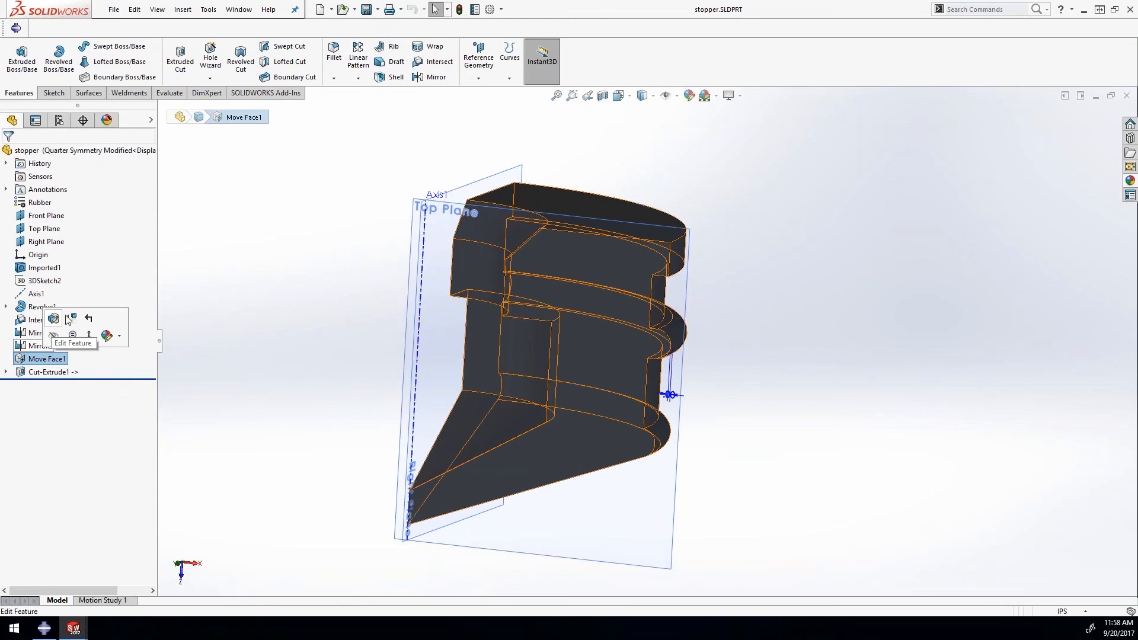
pyautogui.click(222, 319)
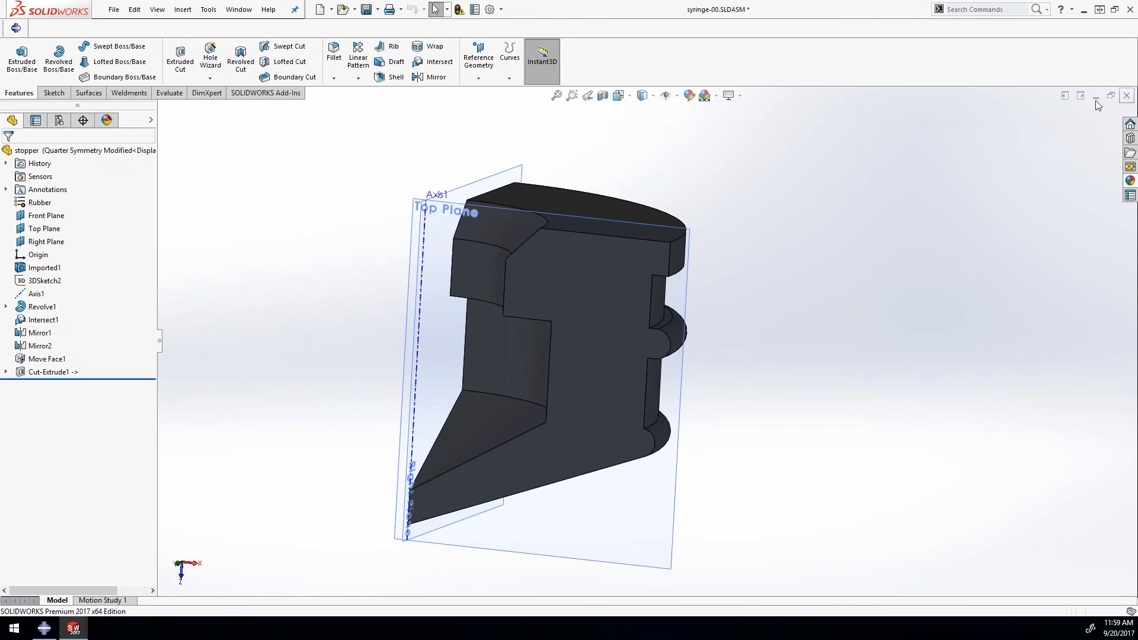
# Close the stopper part and save the syringe-00 assembly with its Quarter Symmetry Modified configuration.
pyautogui.click(1125, 96)
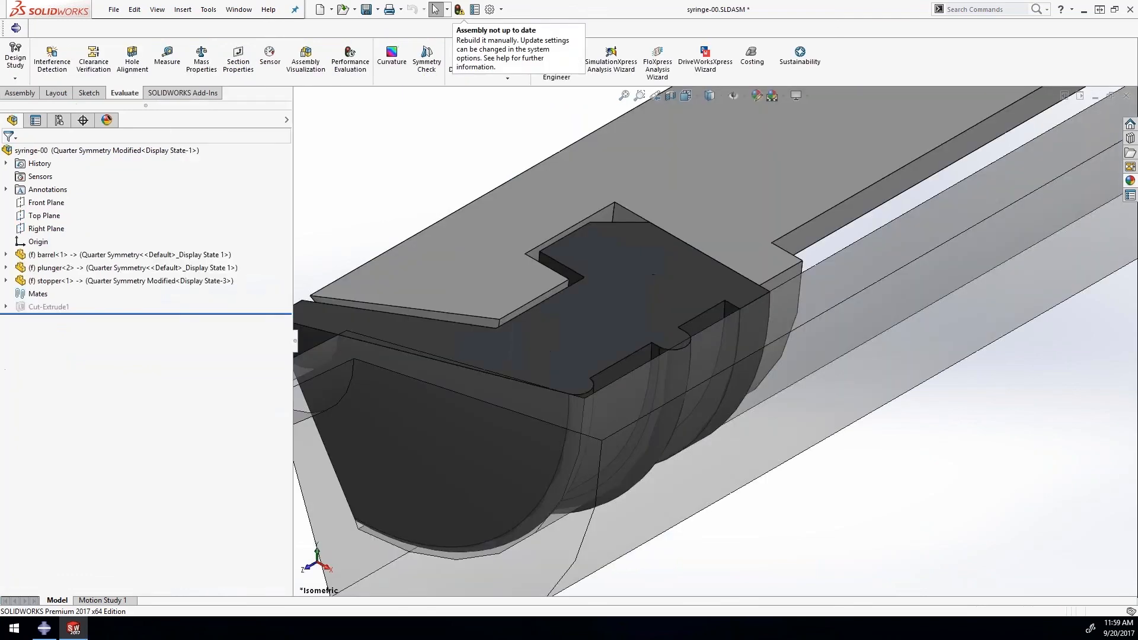
pyautogui.click(366, 9)
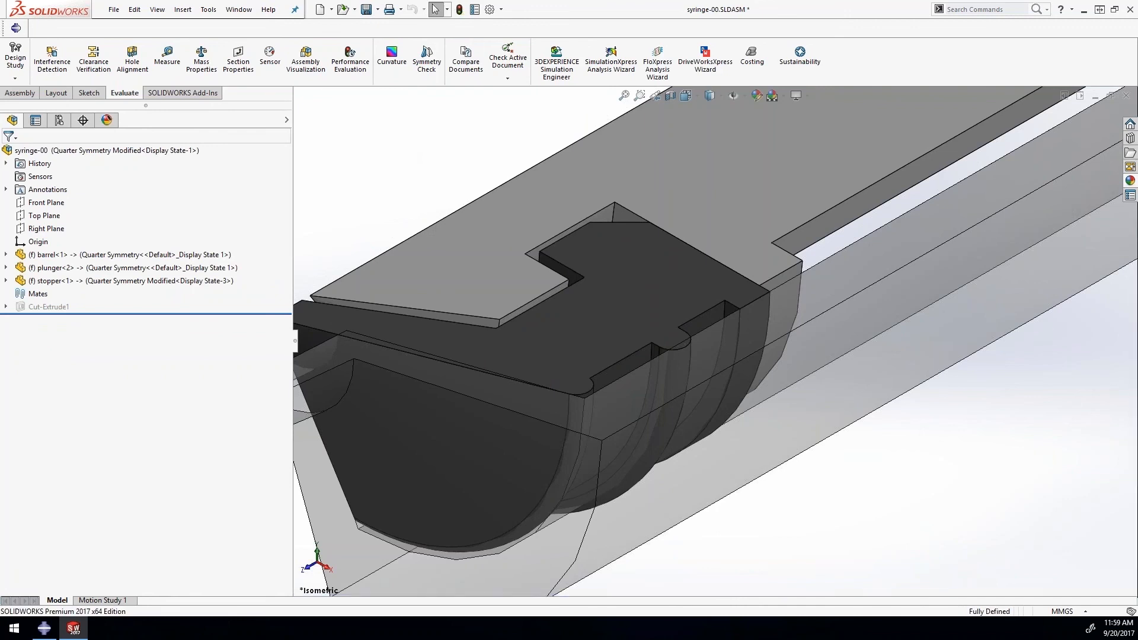
pyautogui.click(366, 9)
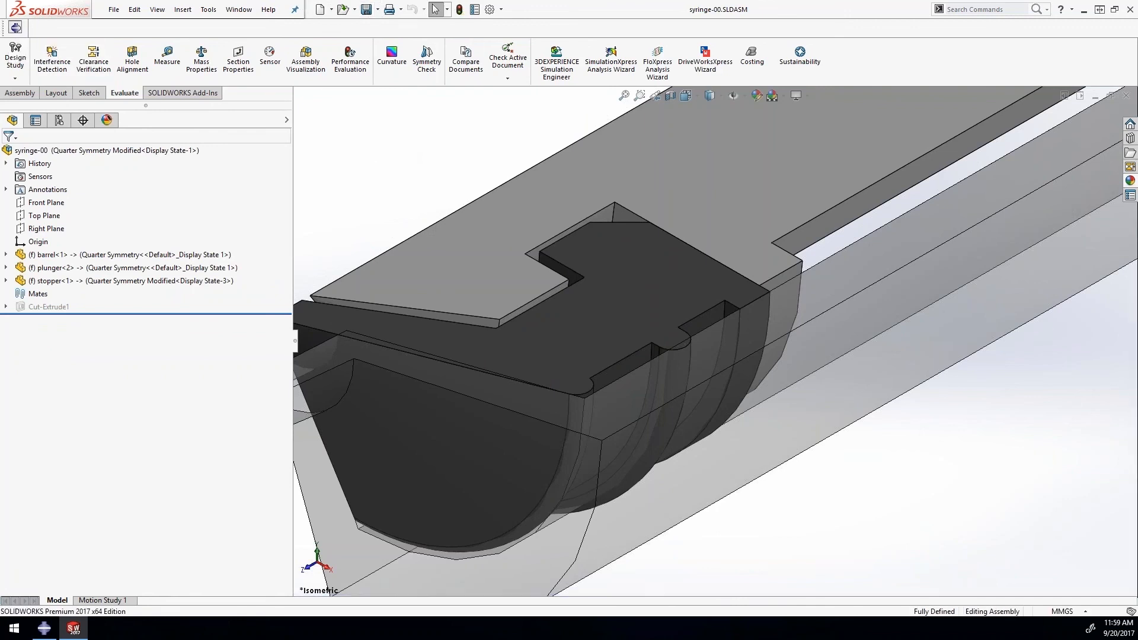
# Switch to Abaqus/CAE, examine the stopper's middle rib in the Webinar-Modified assembly, and dock the second-row toolbar alongside the main ones.
pyautogui.click(45, 628)
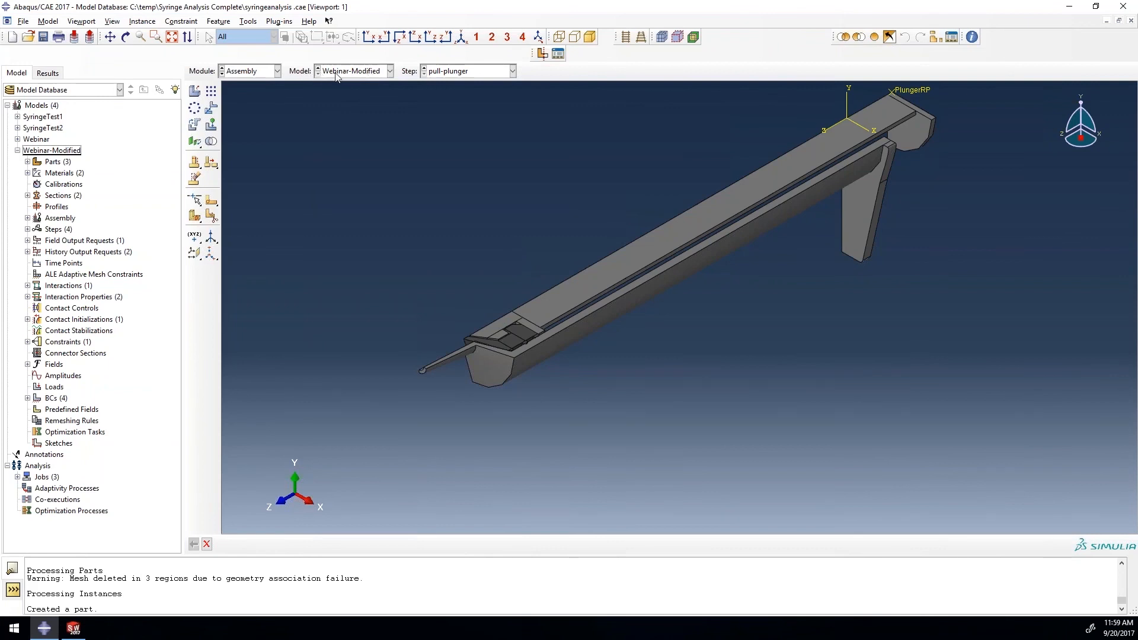
pyautogui.scroll(-10, 526, 348)
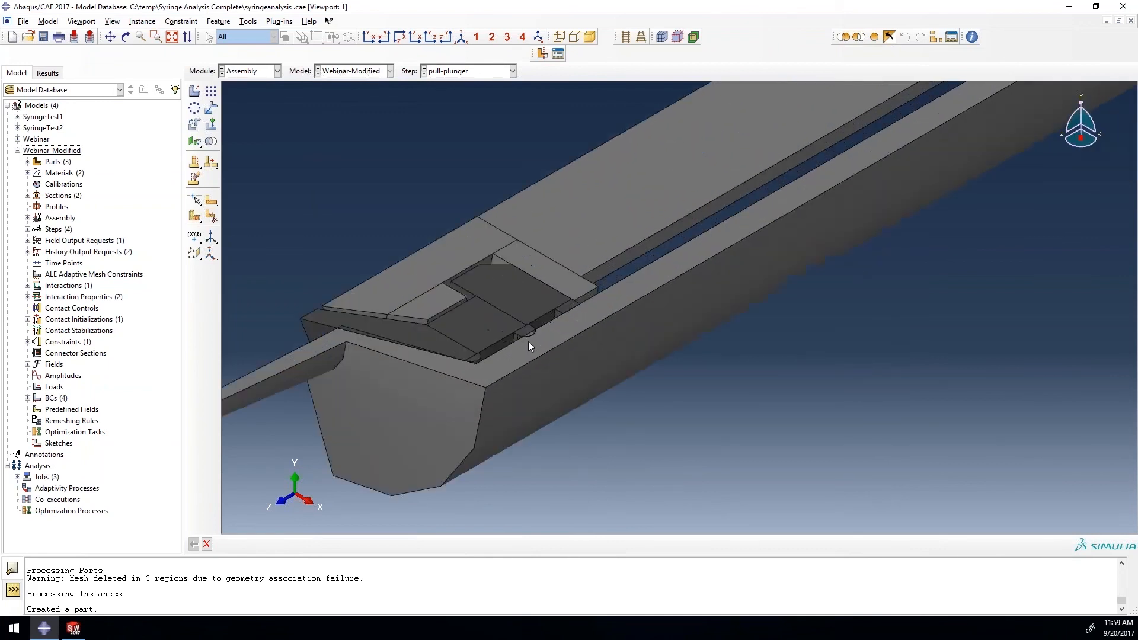
pyautogui.scroll(-4, 541, 320)
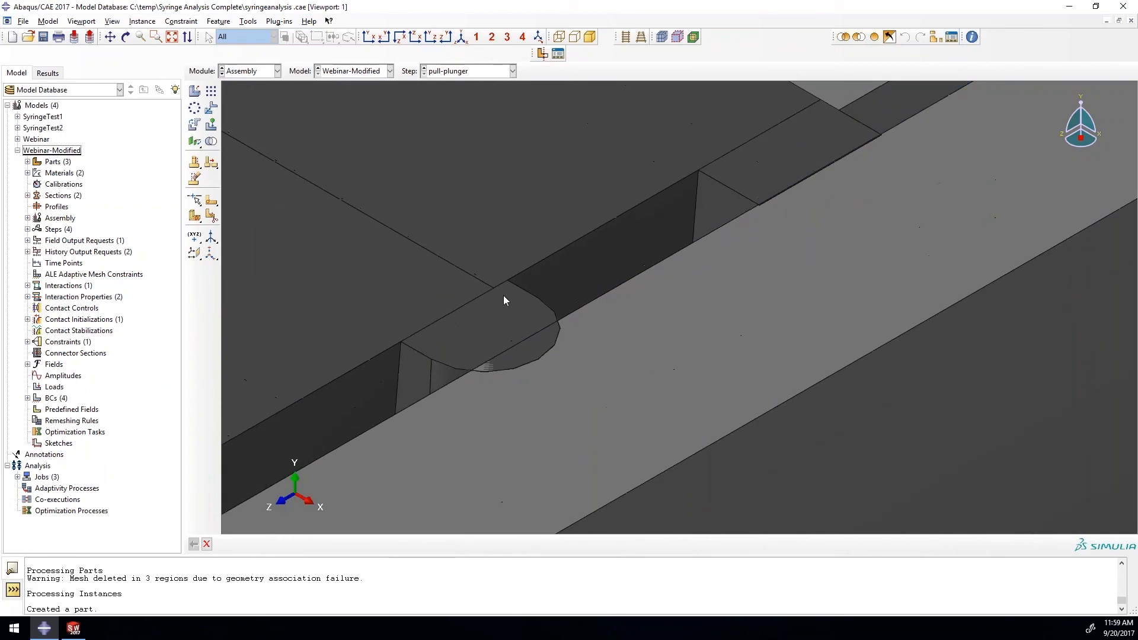
pyautogui.moveTo(535, 53); pyautogui.dragTo(707, 35)
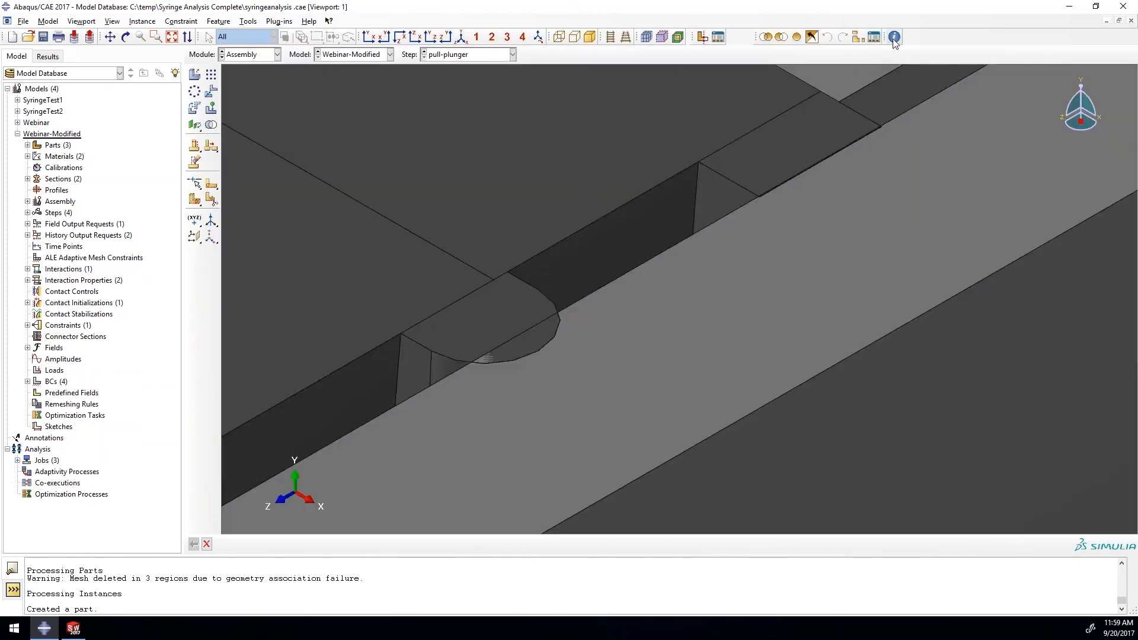
# Measure the distance between the two arc endpoints at the base of the modified stopper's middle rib.
pyautogui.click(894, 37)
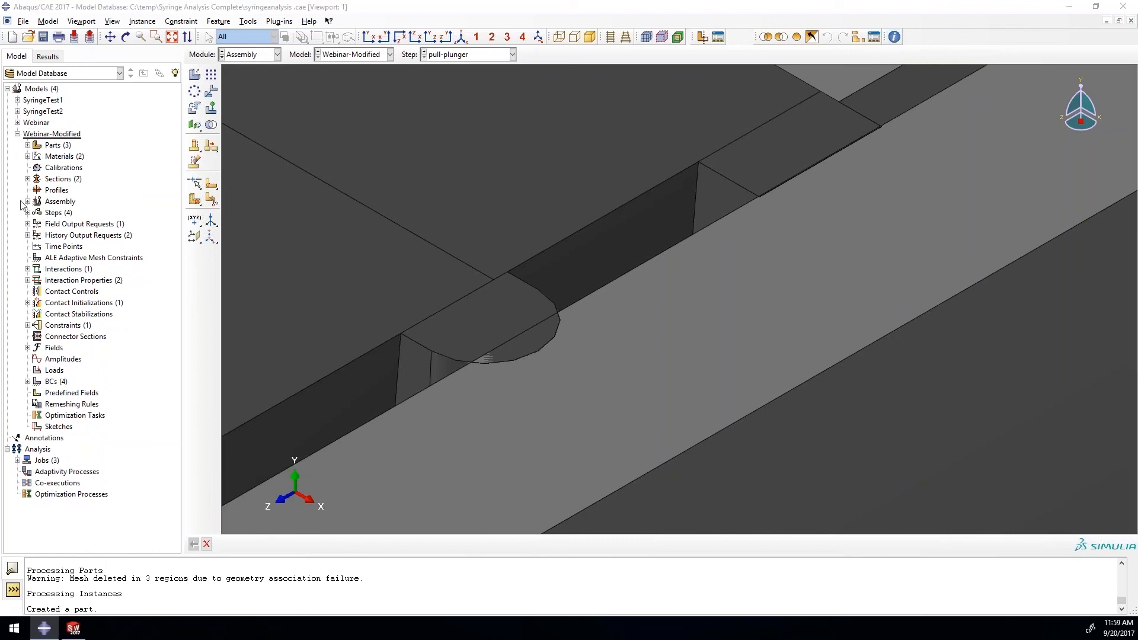
pyautogui.moveTo(304, 177); pyautogui.dragTo(733, 108)
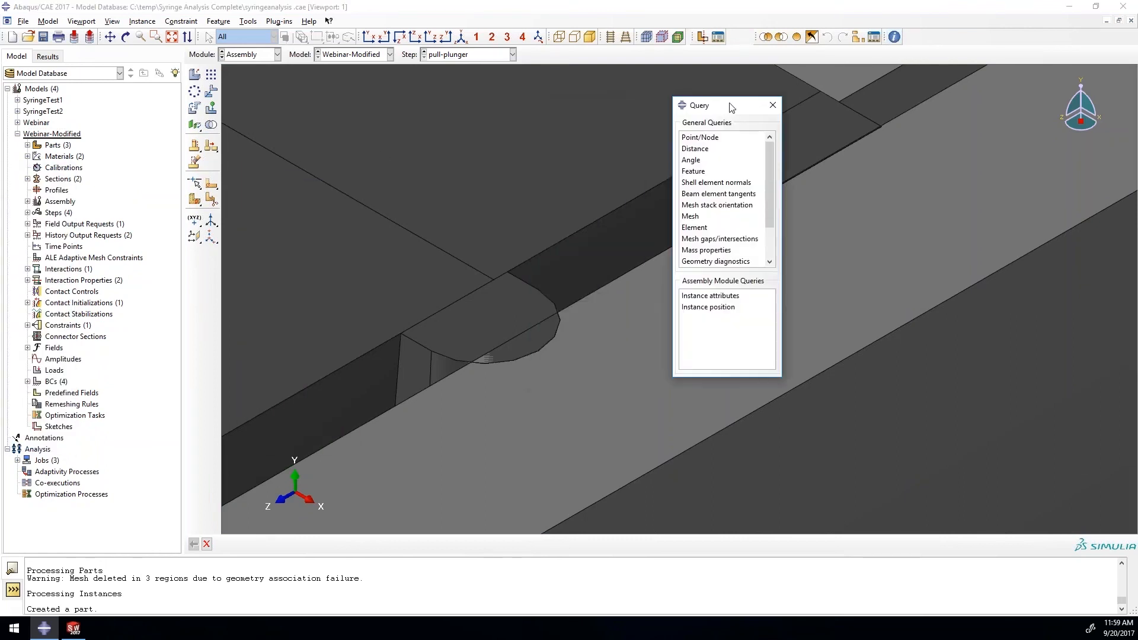
pyautogui.click(698, 149)
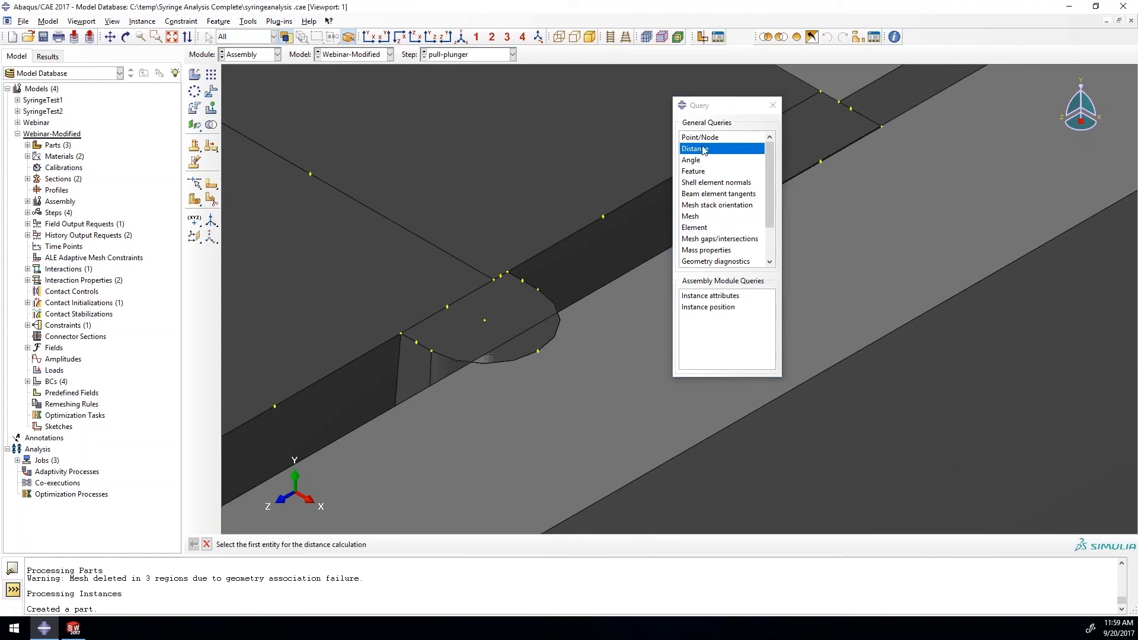
pyautogui.click(538, 290)
pyautogui.click(431, 352)
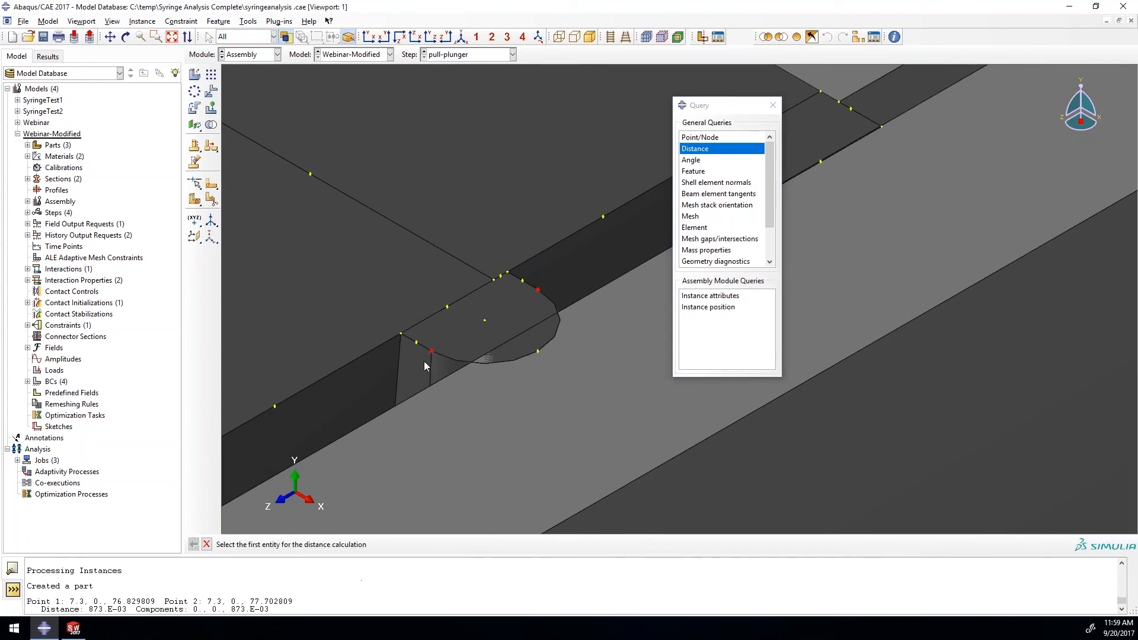
pyautogui.moveTo(242, 609); pyautogui.dragTo(272, 608)
pyautogui.click(773, 105)
# Display the original Webinar model's assembly and examine its stopper's middle rib for comparison.
pyautogui.scroll(5, 518, 337)
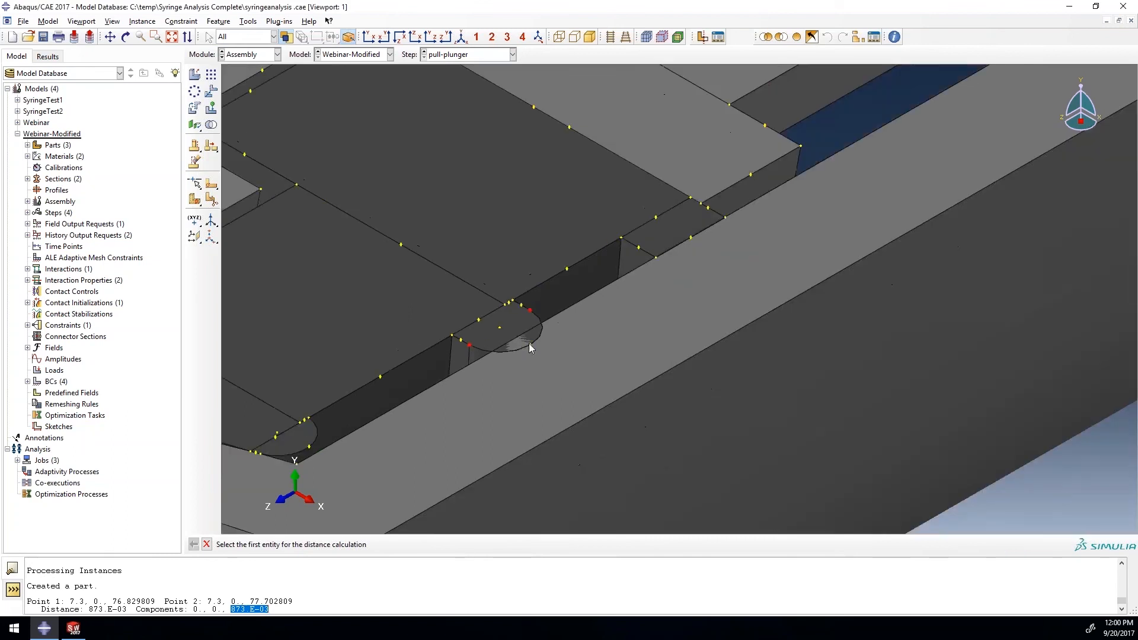
pyautogui.click(329, 58)
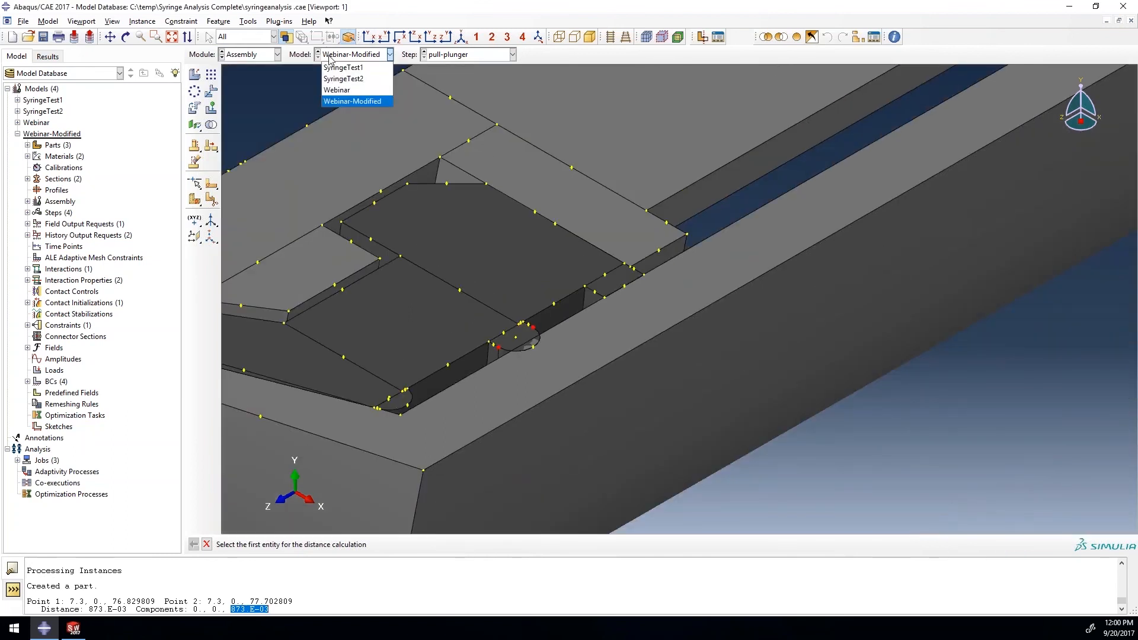
pyautogui.click(337, 89)
pyautogui.scroll(-5, 534, 416)
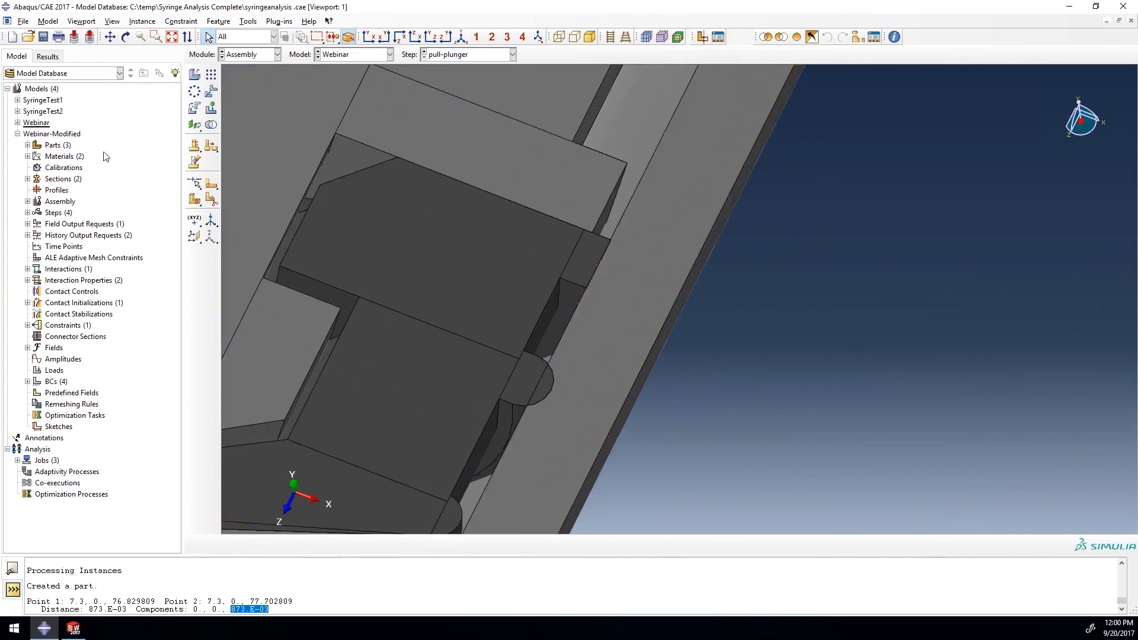
# Expand the Webinar model in the model tree and compare its definitions with those of Webinar-Modified.
pyautogui.click(59, 134)
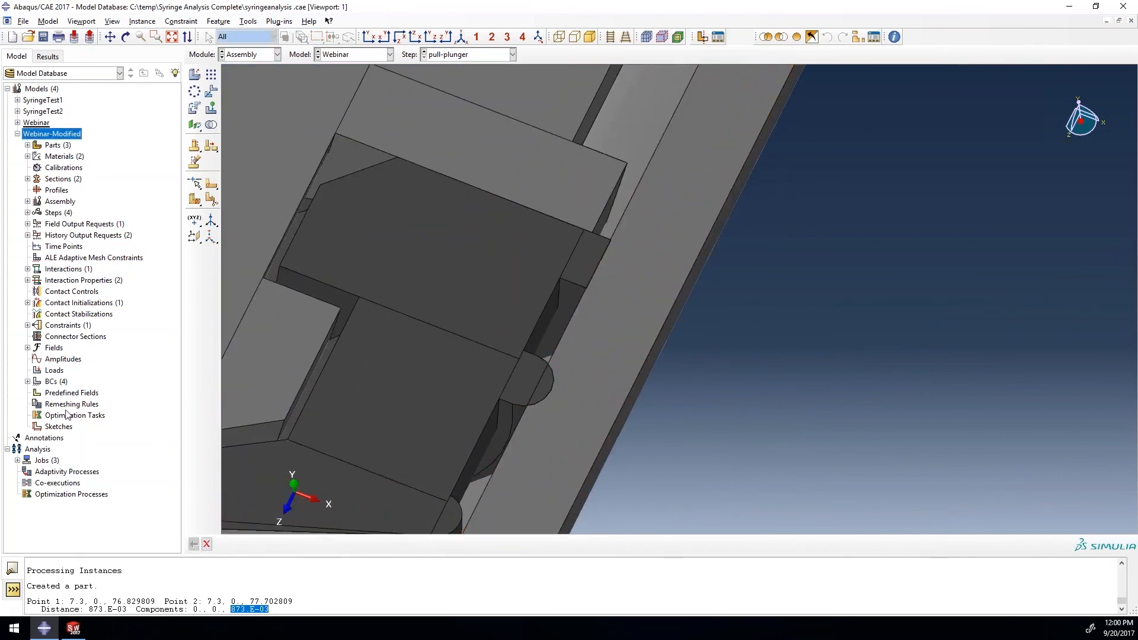
pyautogui.click(19, 120)
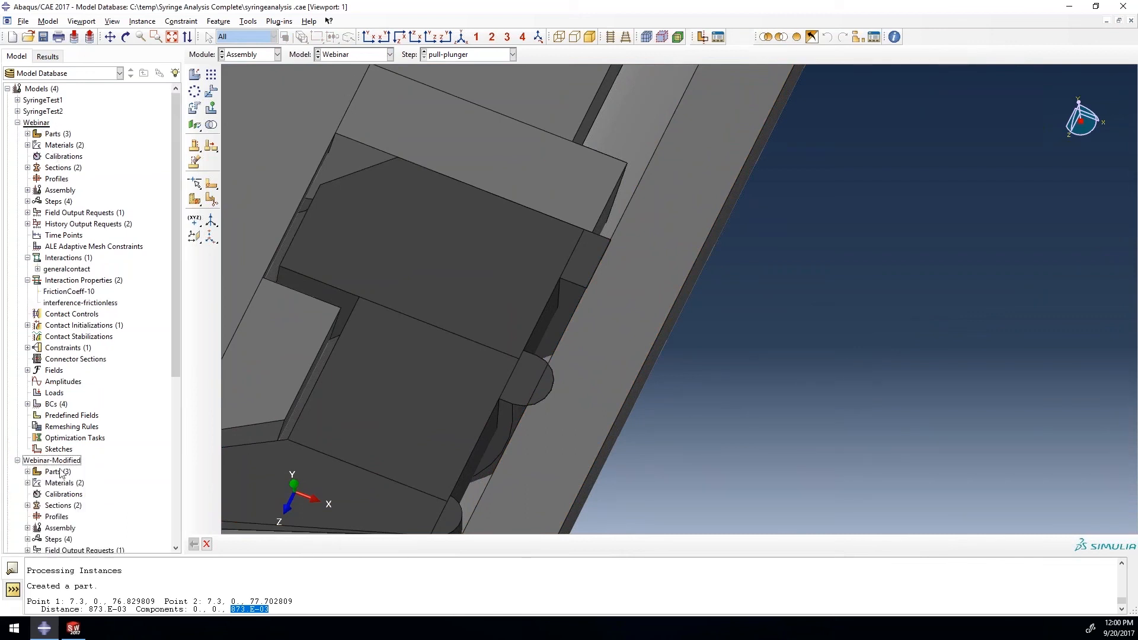
pyautogui.scroll(-4, 82, 468)
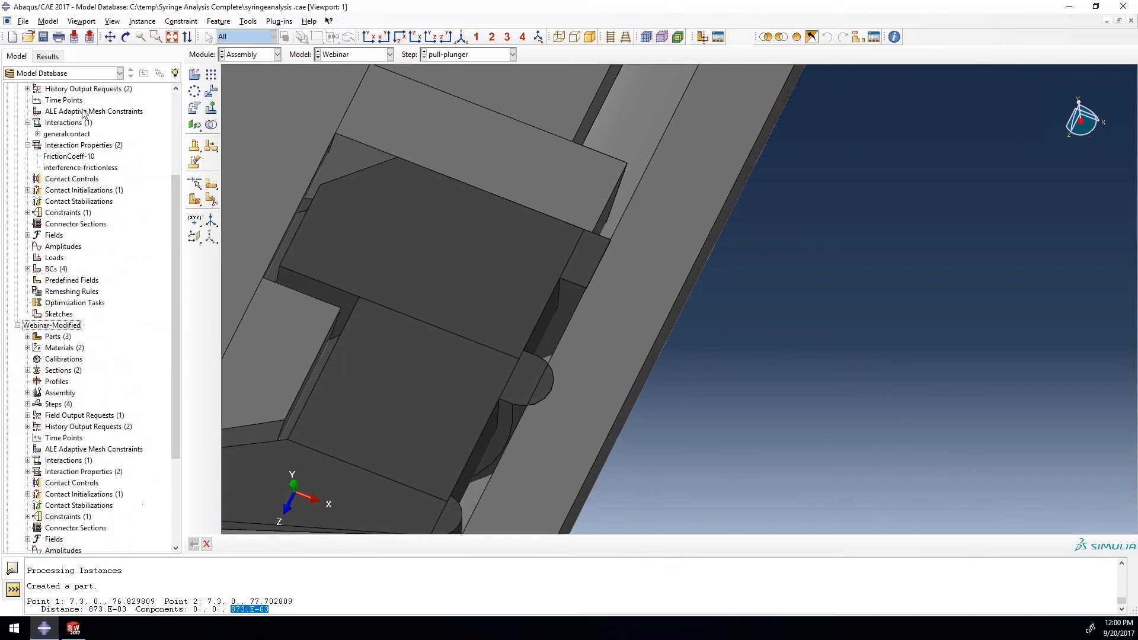
pyautogui.scroll(-2, 80, 290)
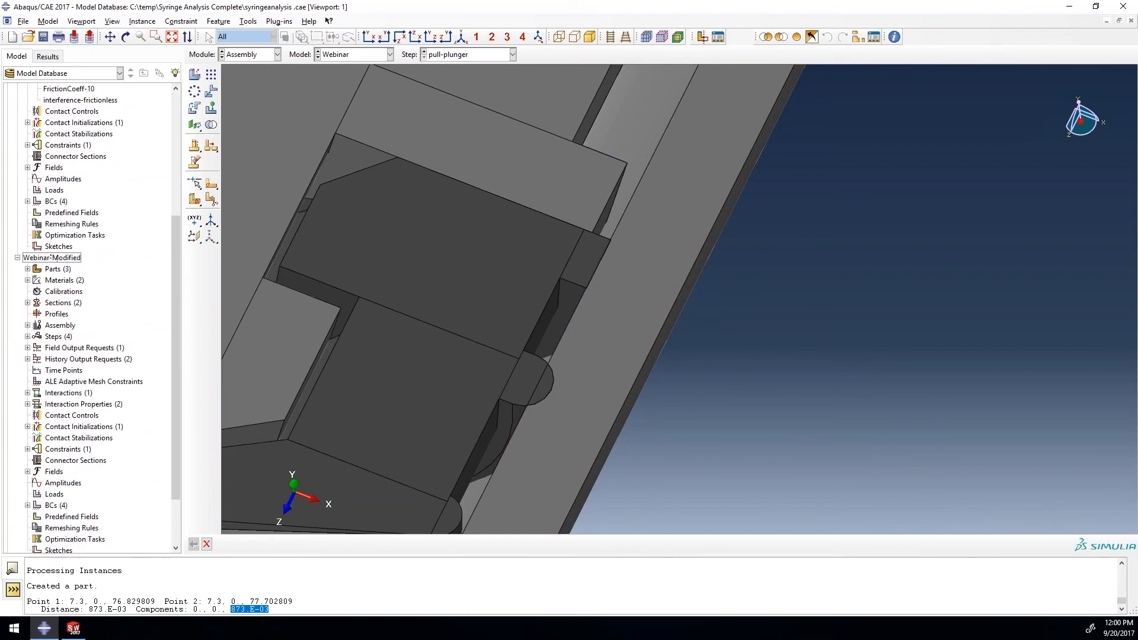
pyautogui.click(53, 261)
# Display the Webinar-Modified model again and expand its analysis steps and boundary conditions in the model tree.
pyautogui.click(350, 54)
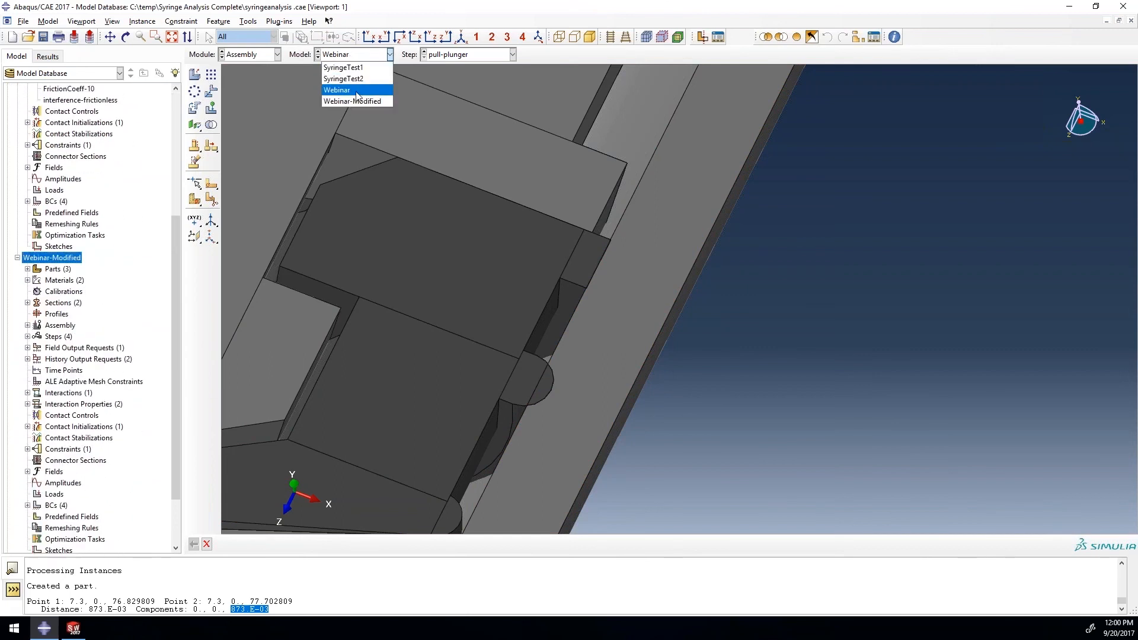
pyautogui.click(357, 101)
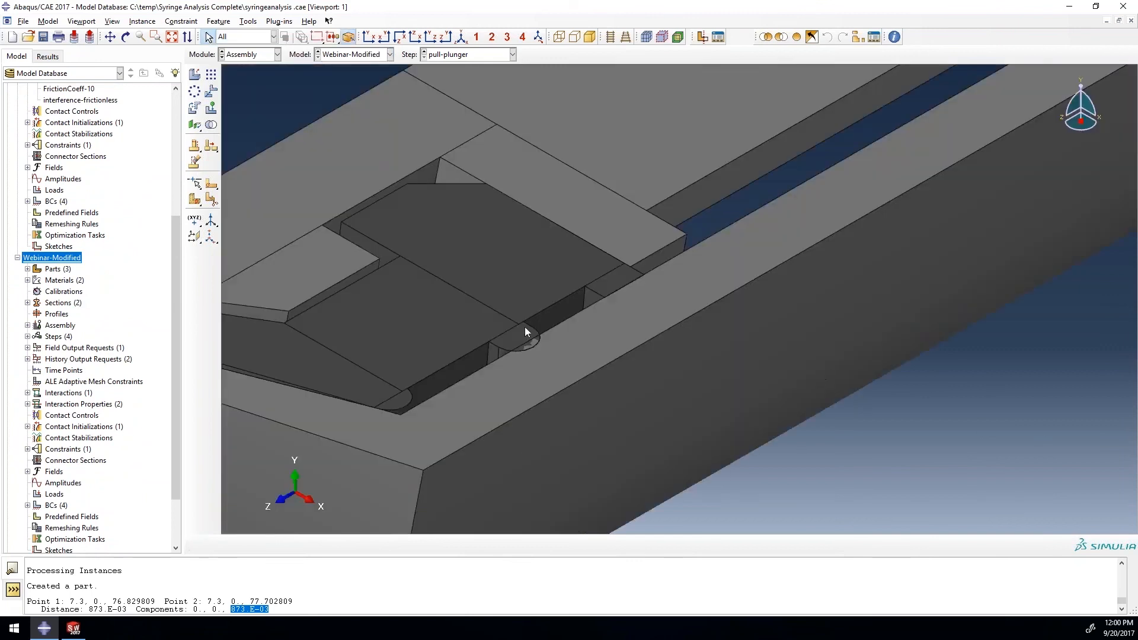
pyautogui.scroll(5, 389, 297)
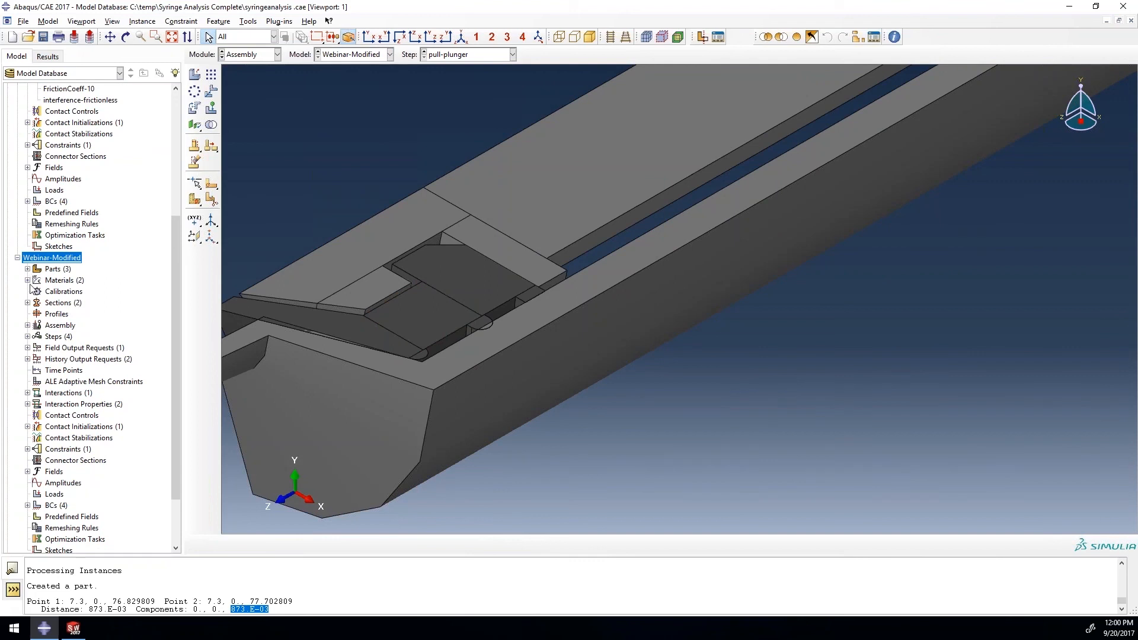
pyautogui.click(28, 336)
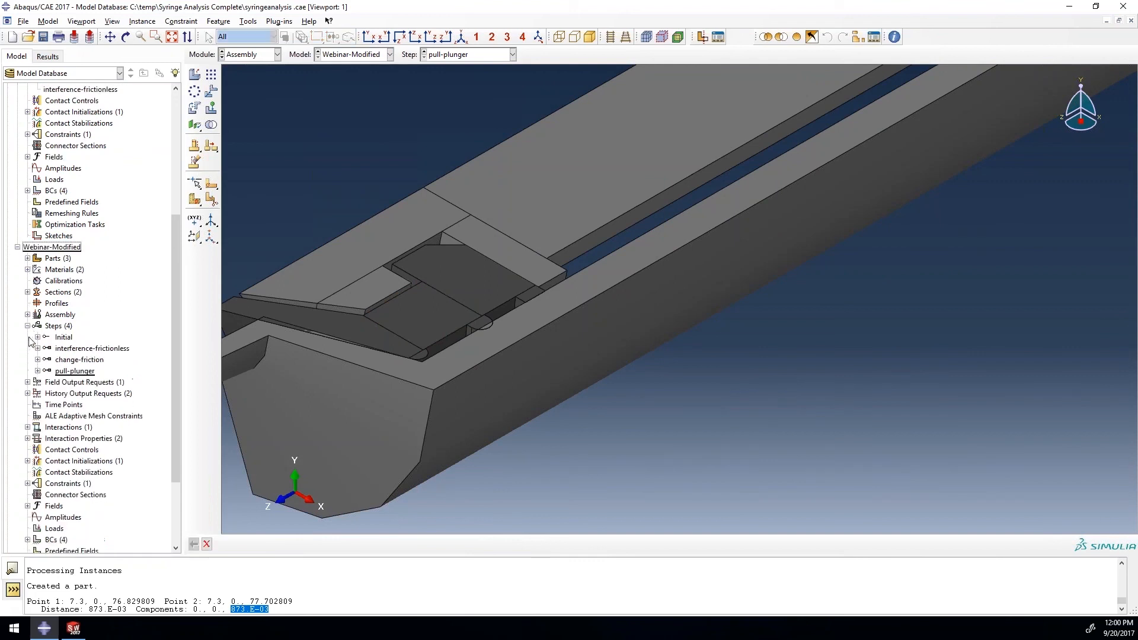
pyautogui.scroll(-3, 29, 342)
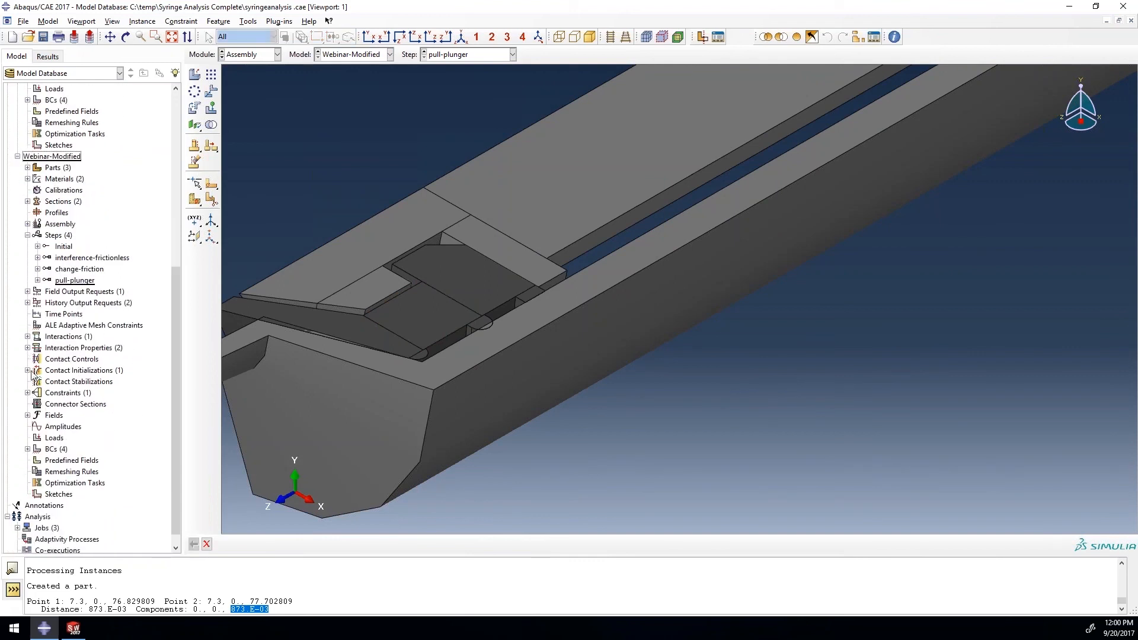
pyautogui.click(28, 449)
# Review the Ysymmetry boundary condition of Webinar-Modified and close it without changes.
pyautogui.click(265, 62)
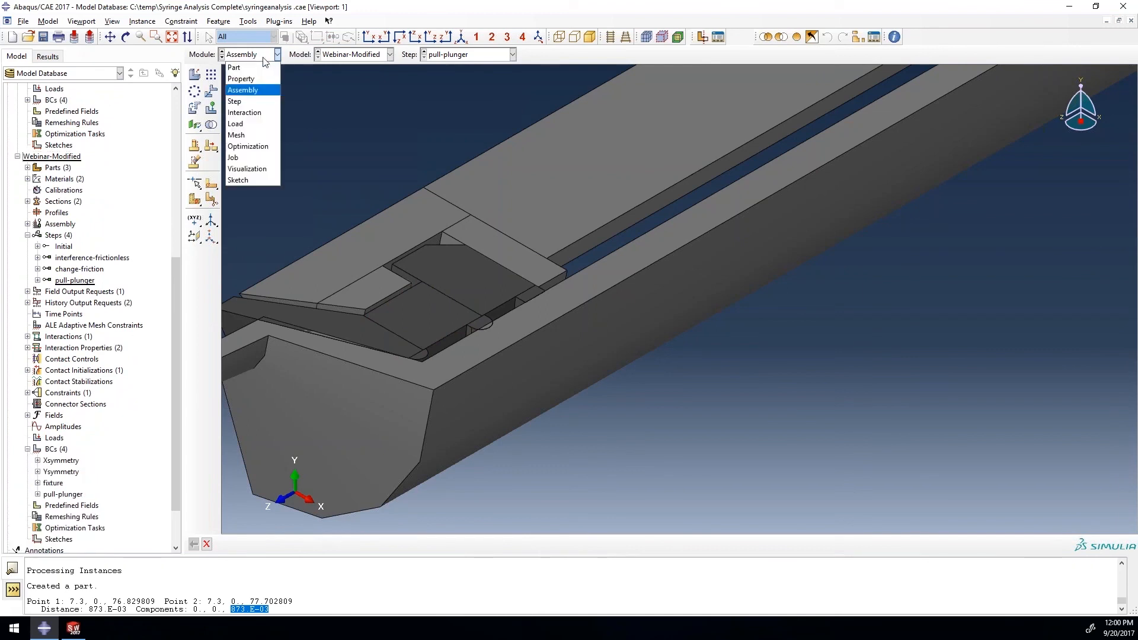
pyautogui.click(233, 157)
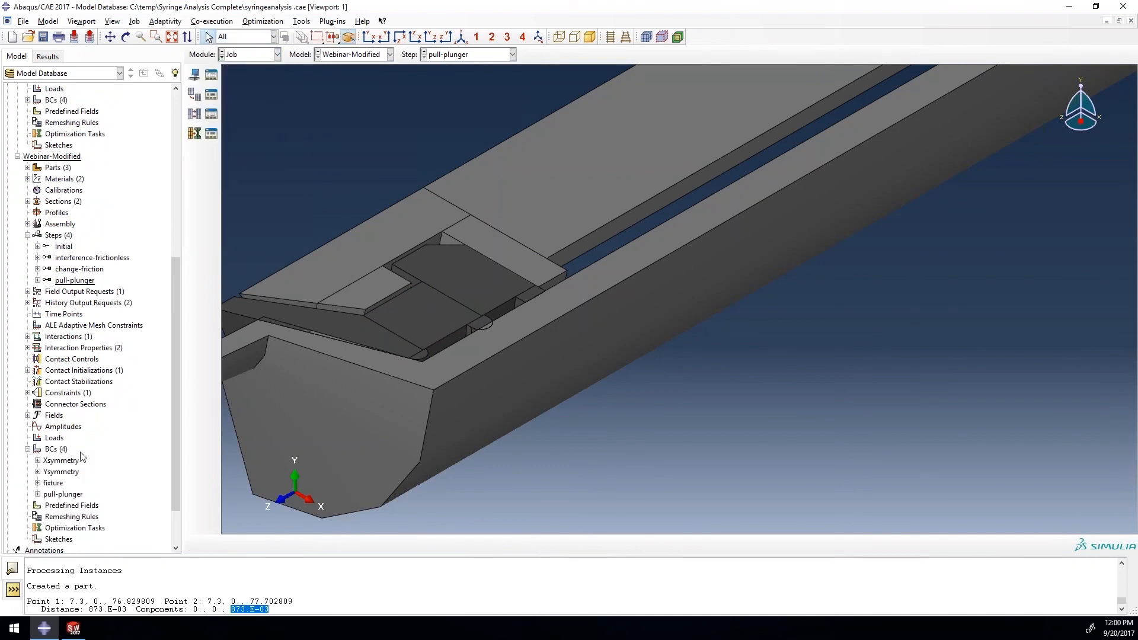
pyautogui.click(63, 462)
pyautogui.rightClick(63, 473)
pyautogui.click(84, 488)
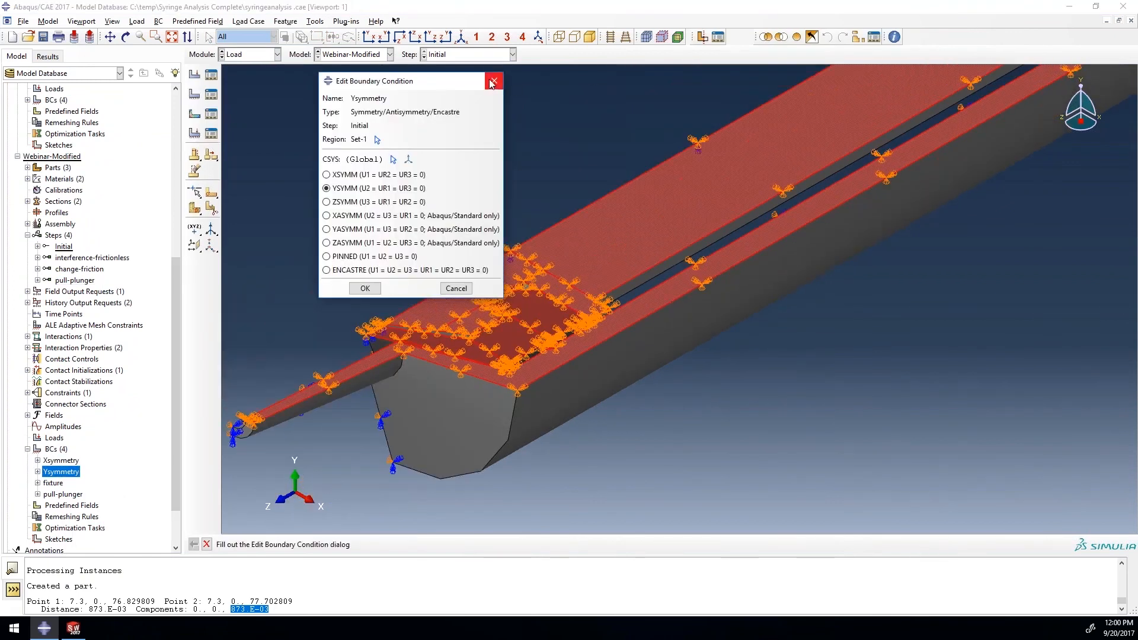
pyautogui.click(492, 83)
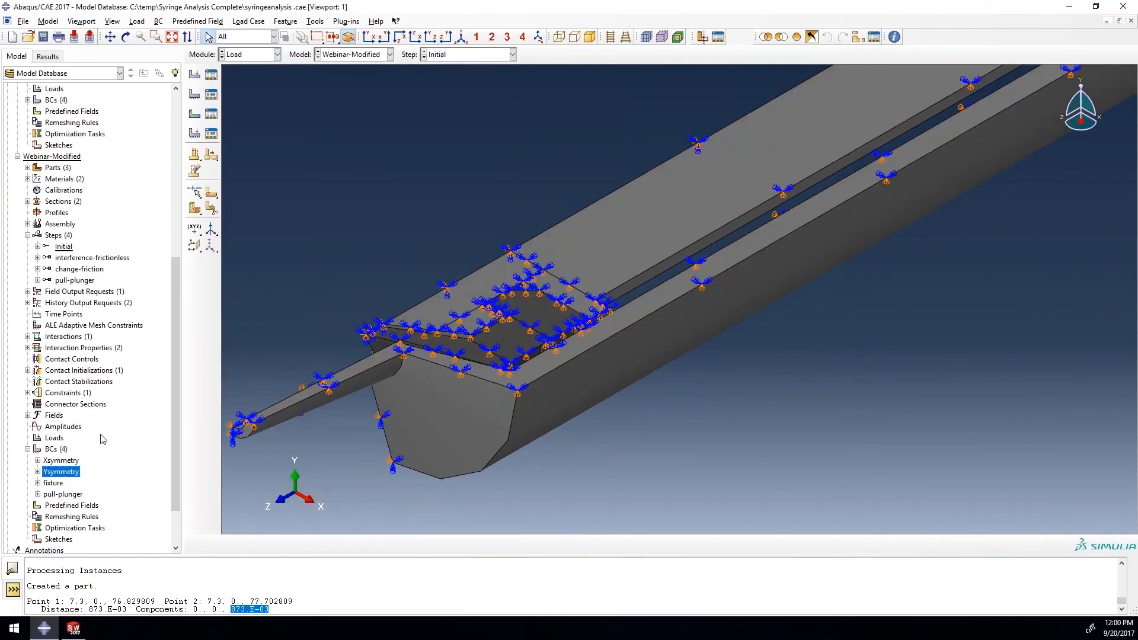
# Display the stopper part of Webinar-Modified in the Mesh module and orient it to show its unmeshed regions.
pyautogui.click(265, 57)
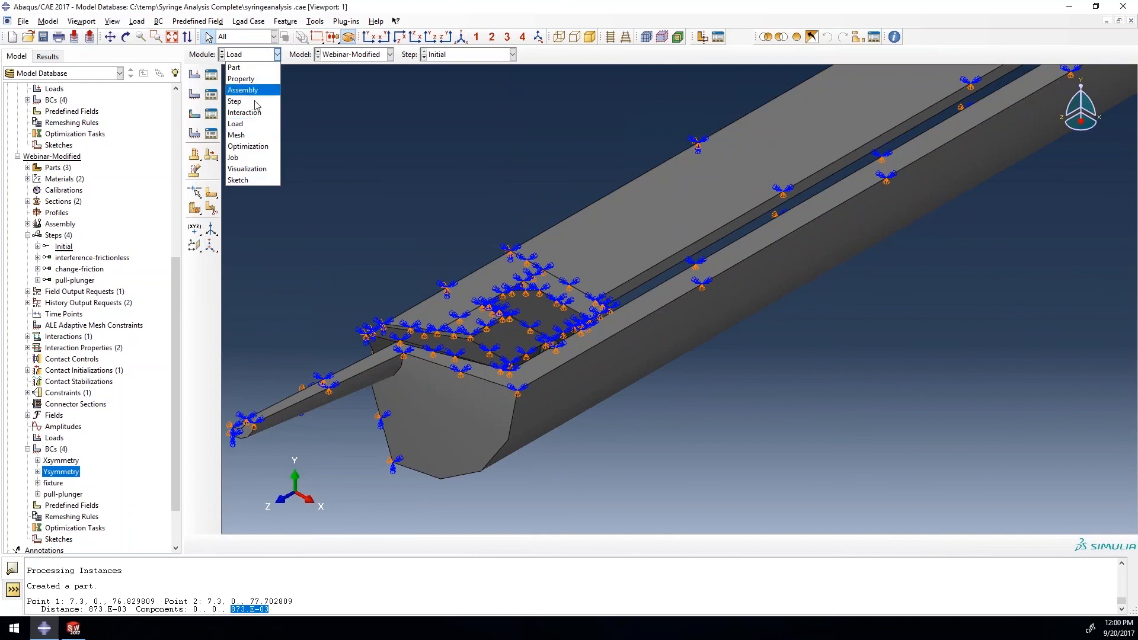
pyautogui.click(236, 135)
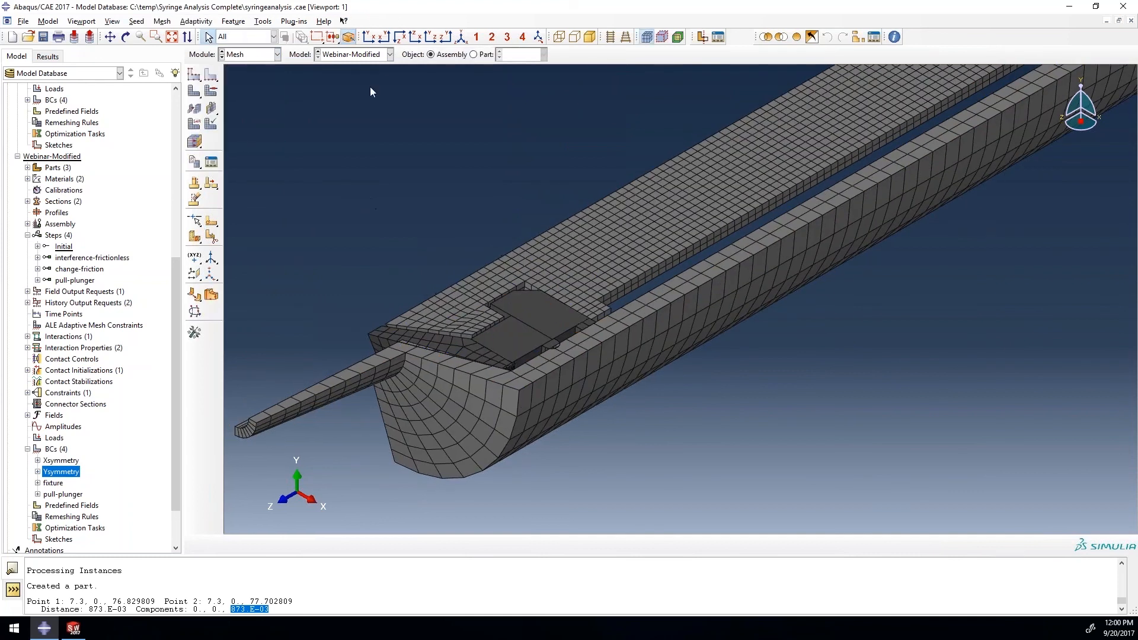
pyautogui.click(485, 55)
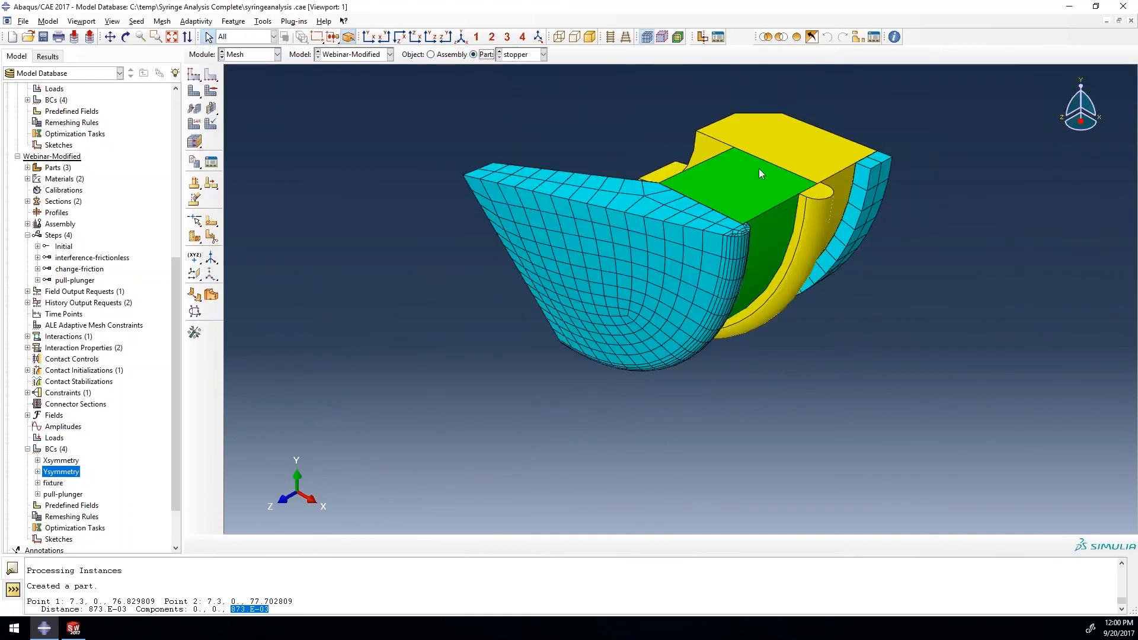
pyautogui.keyDown('ctrl'); pyautogui.keyDown('alt'); pyautogui.moveTo(585, 147); pyautogui.dragTo(611, 266); pyautogui.keyUp('alt'); pyautogui.keyUp('ctrl')
# Review the stopper's global seed sizing and close it without changes.
pyautogui.click(194, 75)
pyautogui.scroll(5, 784, 178)
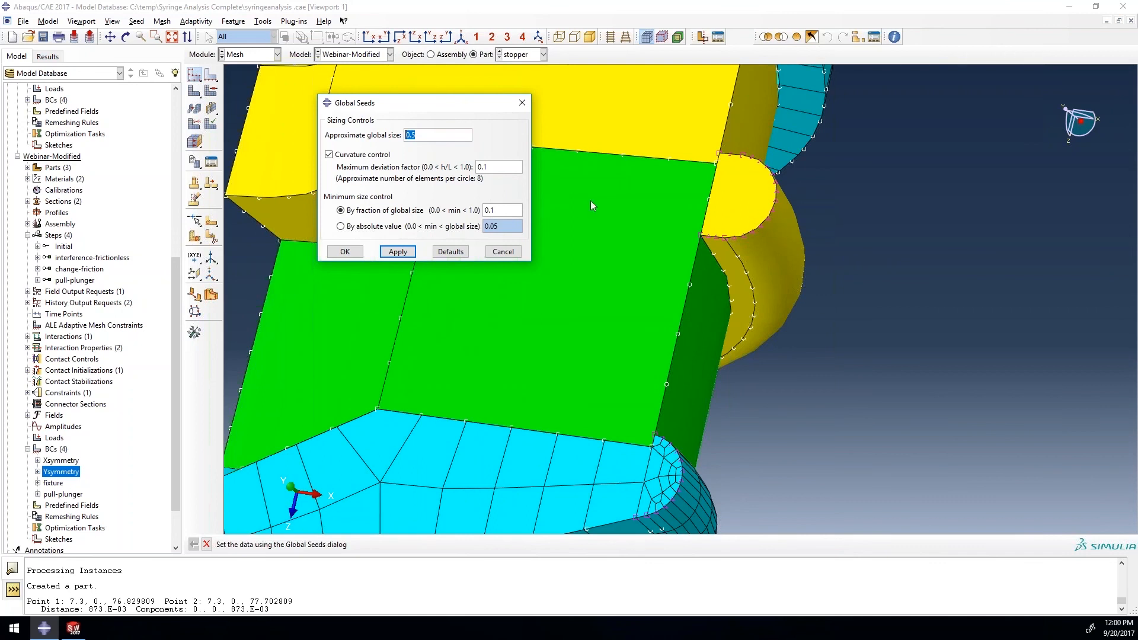
pyautogui.click(502, 254)
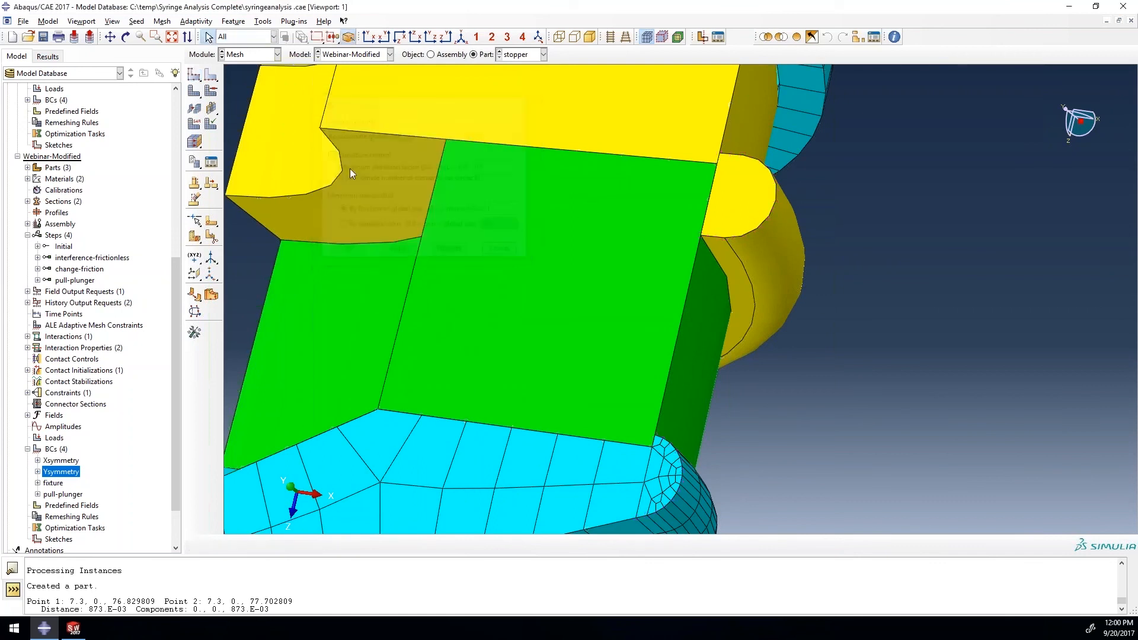
# Mesh the whole stopper part with its existing seeds, inspect the rib mesh, and display the full assembly mesh.
pyautogui.click(195, 91)
pyautogui.click(293, 544)
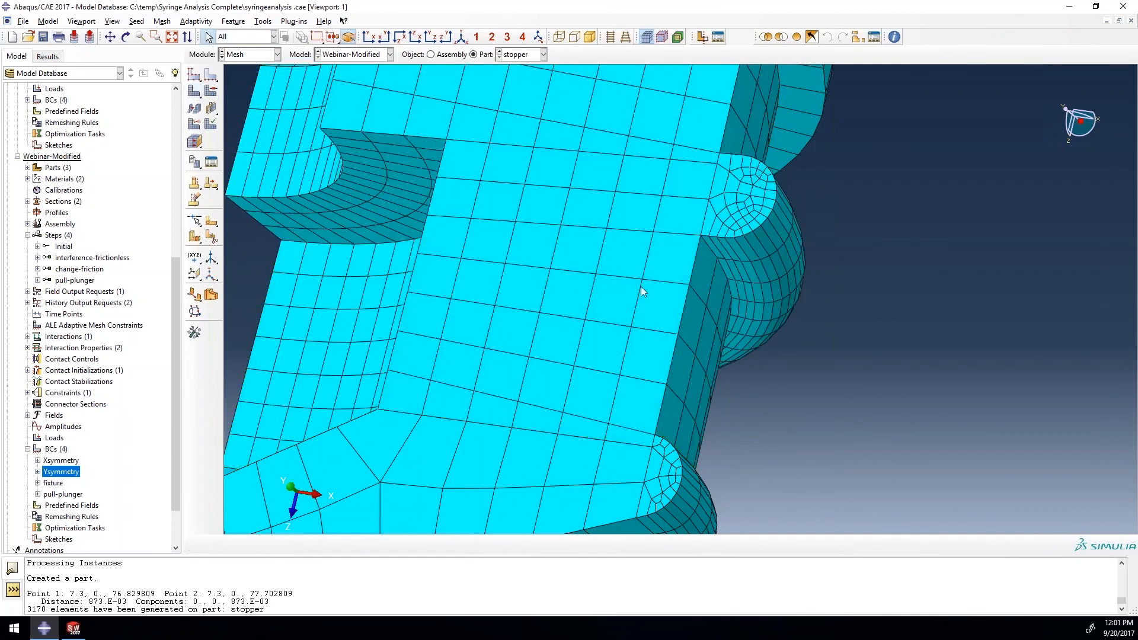
pyautogui.keyDown('ctrl'); pyautogui.keyDown('alt'); pyautogui.moveTo(655, 201); pyautogui.dragTo(602, 238); pyautogui.keyUp('alt'); pyautogui.keyUp('ctrl')
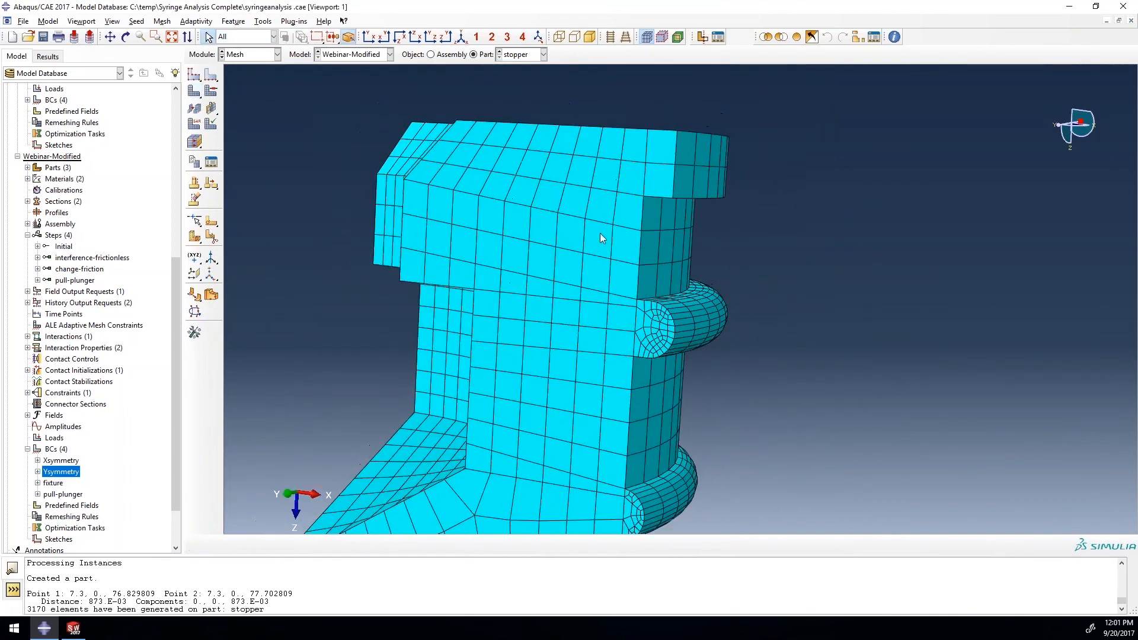
pyautogui.click(446, 55)
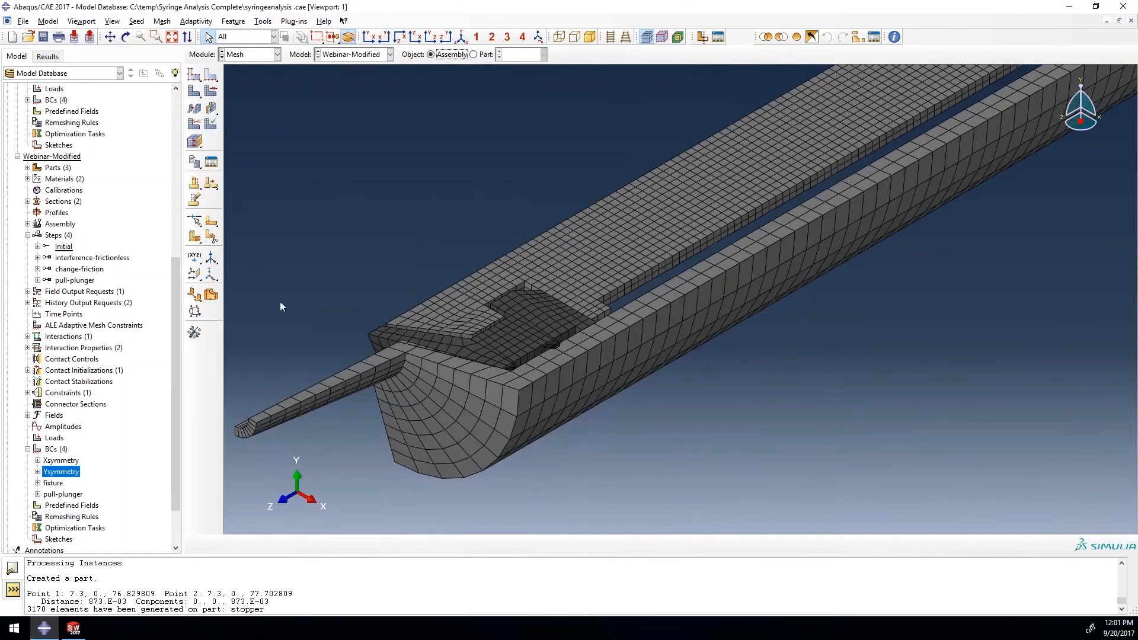
# Create a full-analysis job named Webinar-Modified from the Webinar-Modified model with default settings and select it in the job list.
pyautogui.scroll(-2, 169, 429)
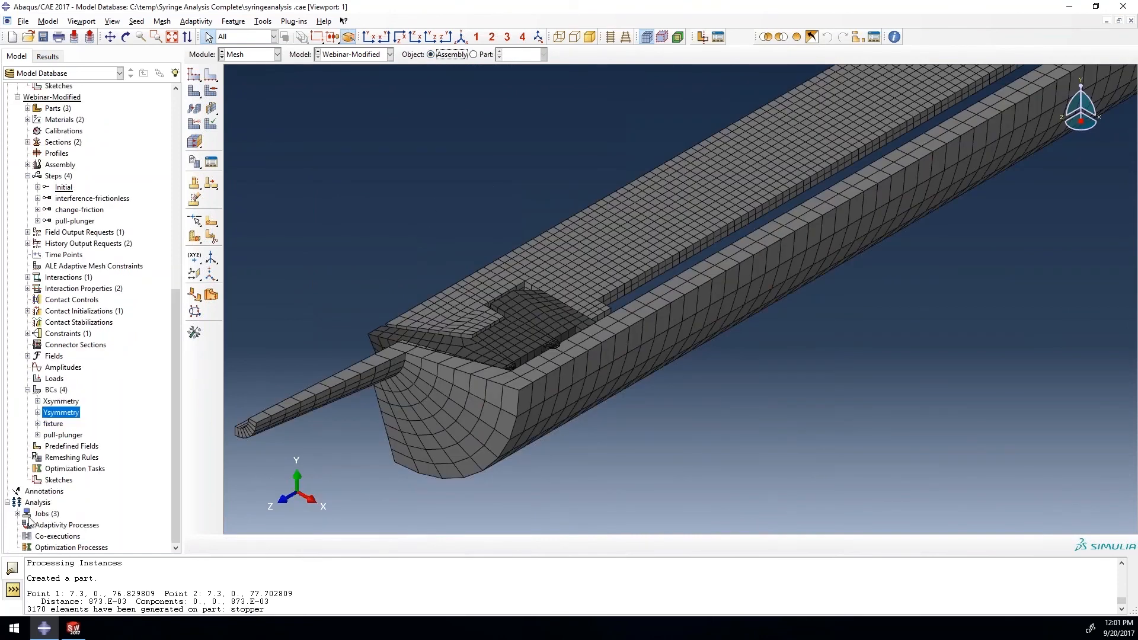
pyautogui.click(17, 513)
pyautogui.click(18, 514)
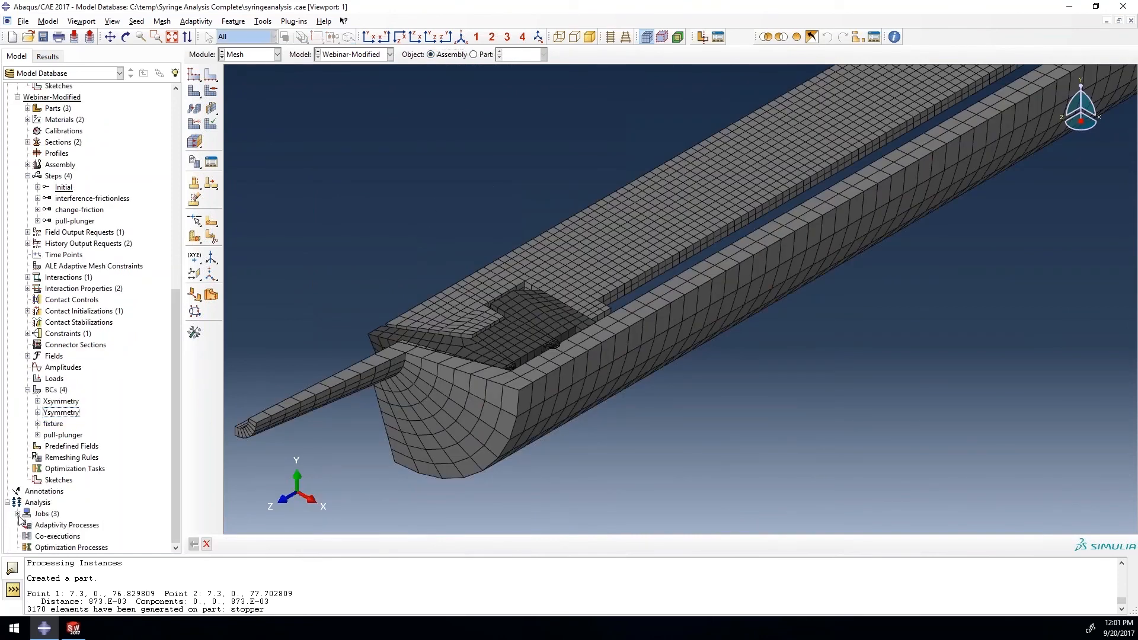
pyautogui.click(18, 514)
pyautogui.rightClick(42, 514)
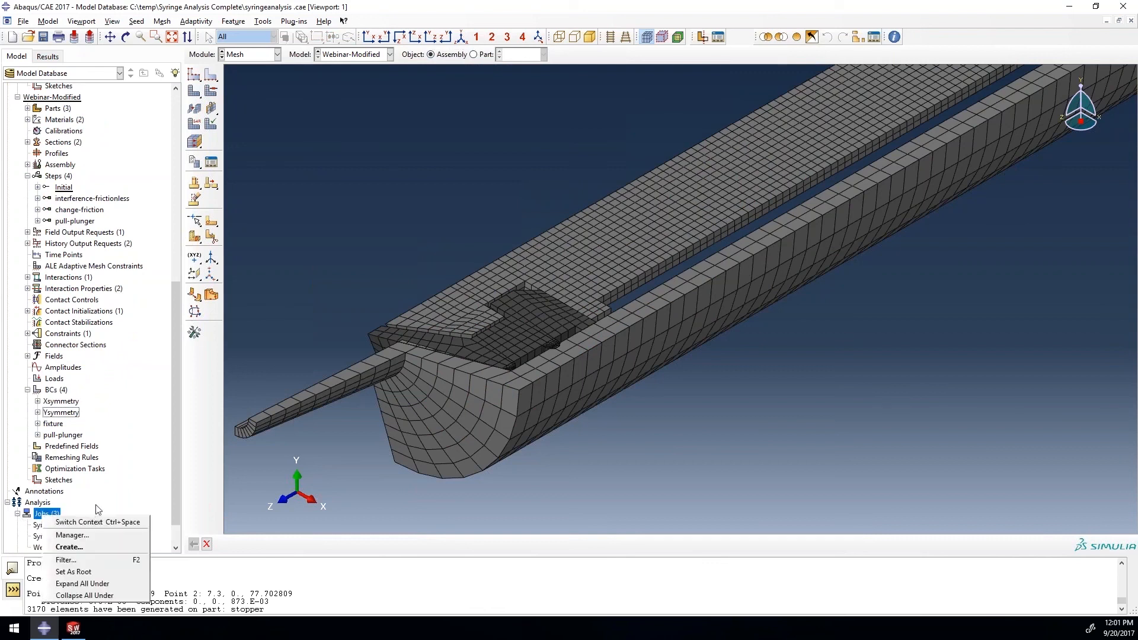
pyautogui.click(73, 548)
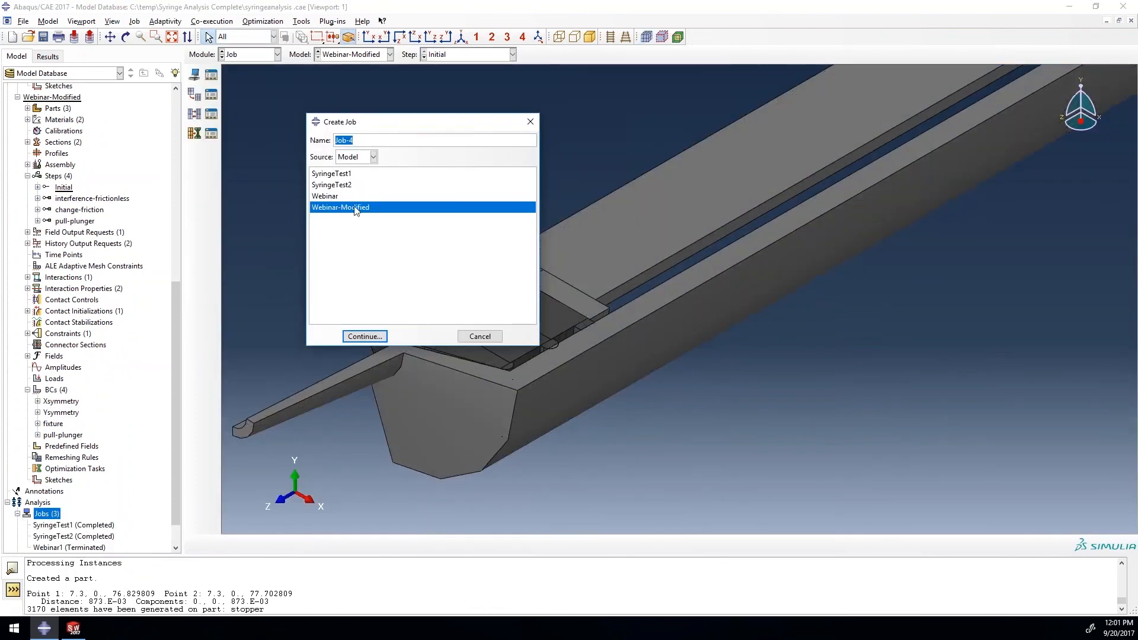
pyautogui.write('Webinar-Modified')
pyautogui.press('Return')
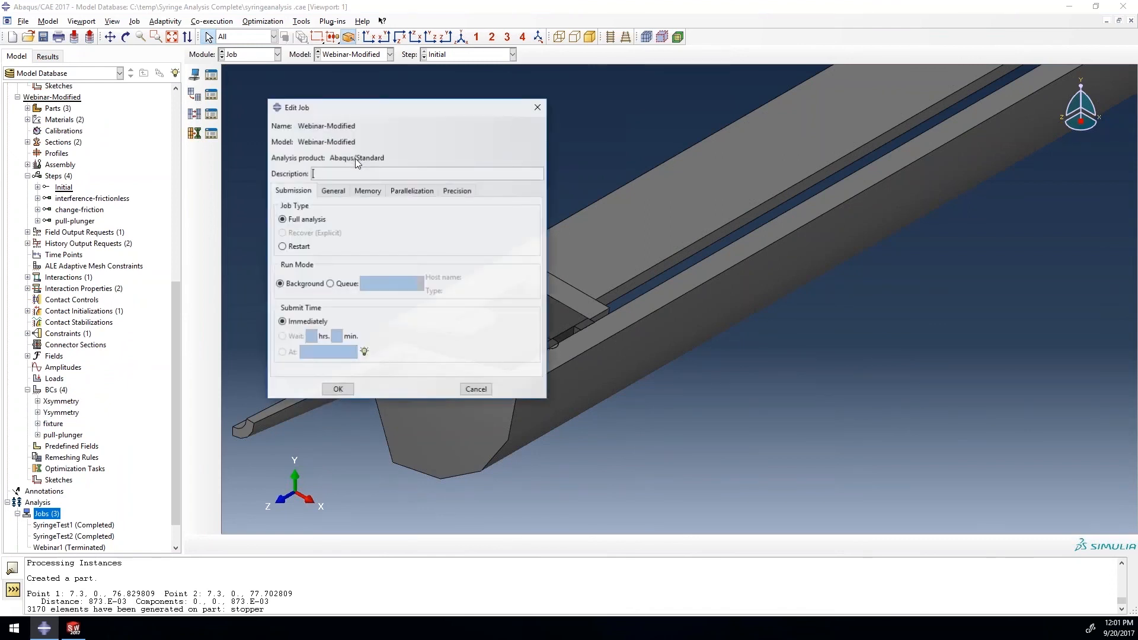
pyautogui.click(339, 389)
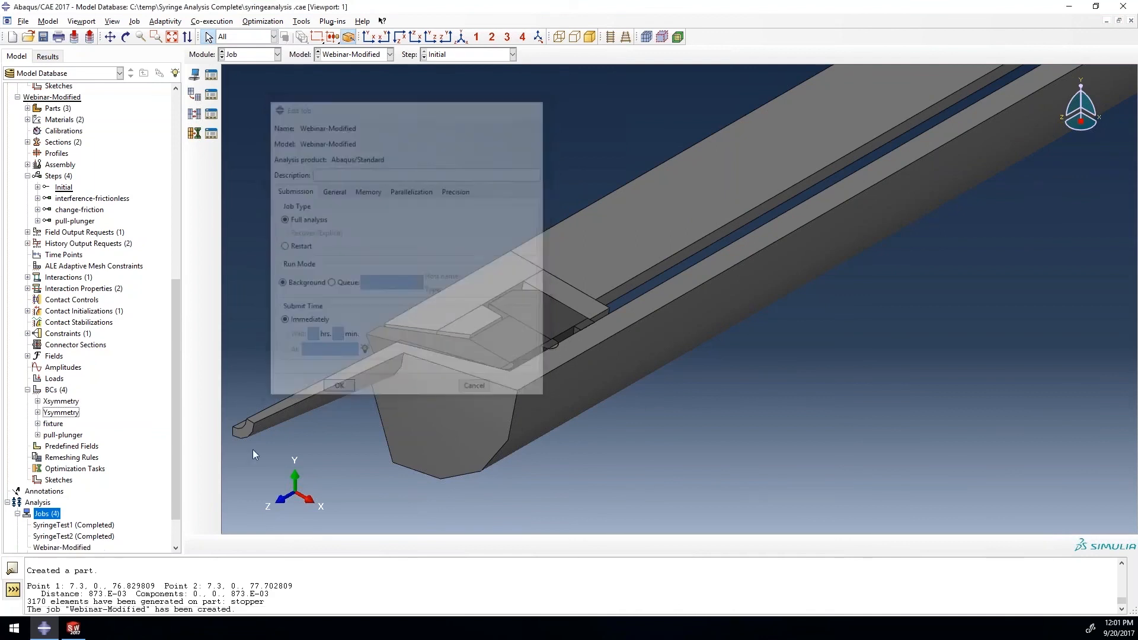
pyautogui.scroll(-2, 106, 514)
pyautogui.doubleClick(76, 514)
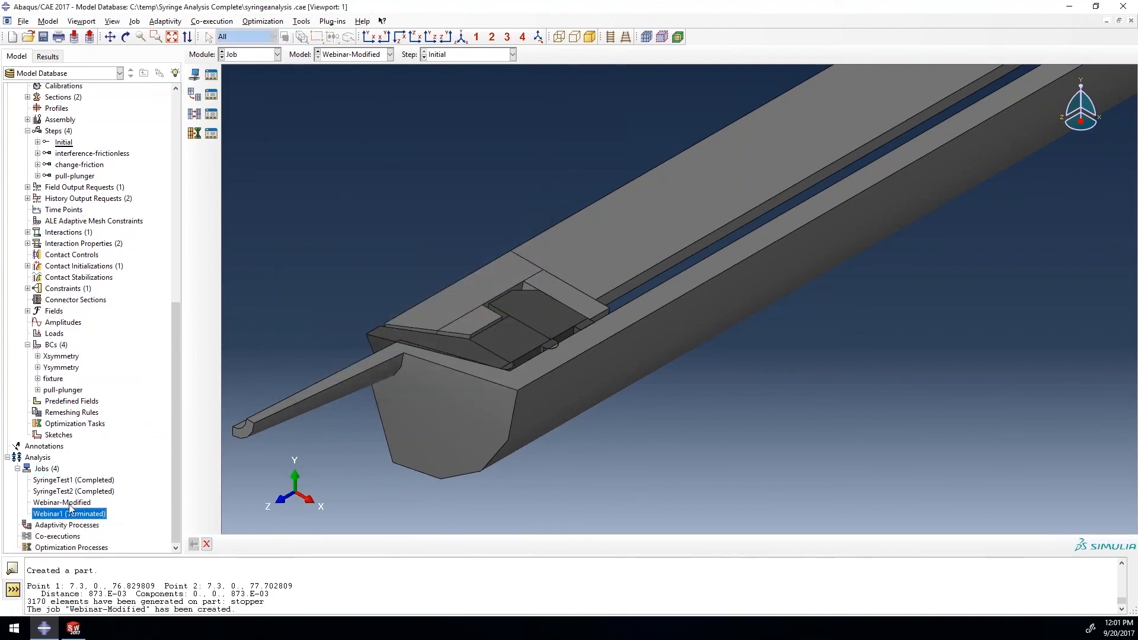
pyautogui.click(70, 503)
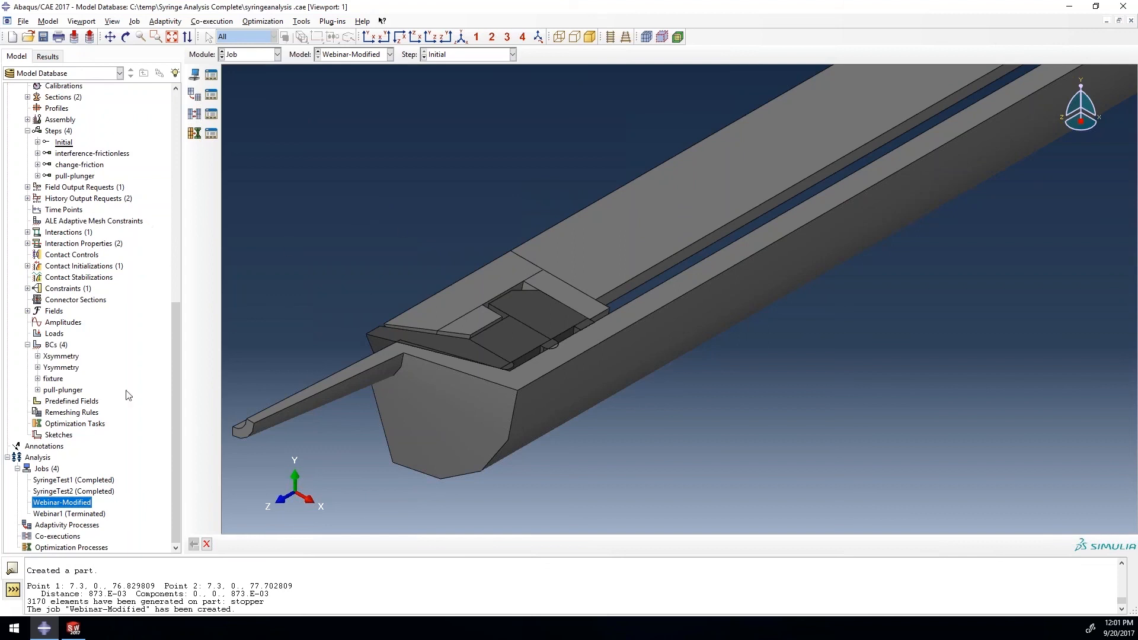
# Open the results of the completed SyringeTest2 job and plot its von Mises stress contours on the deformed shape.
pyautogui.click(78, 493)
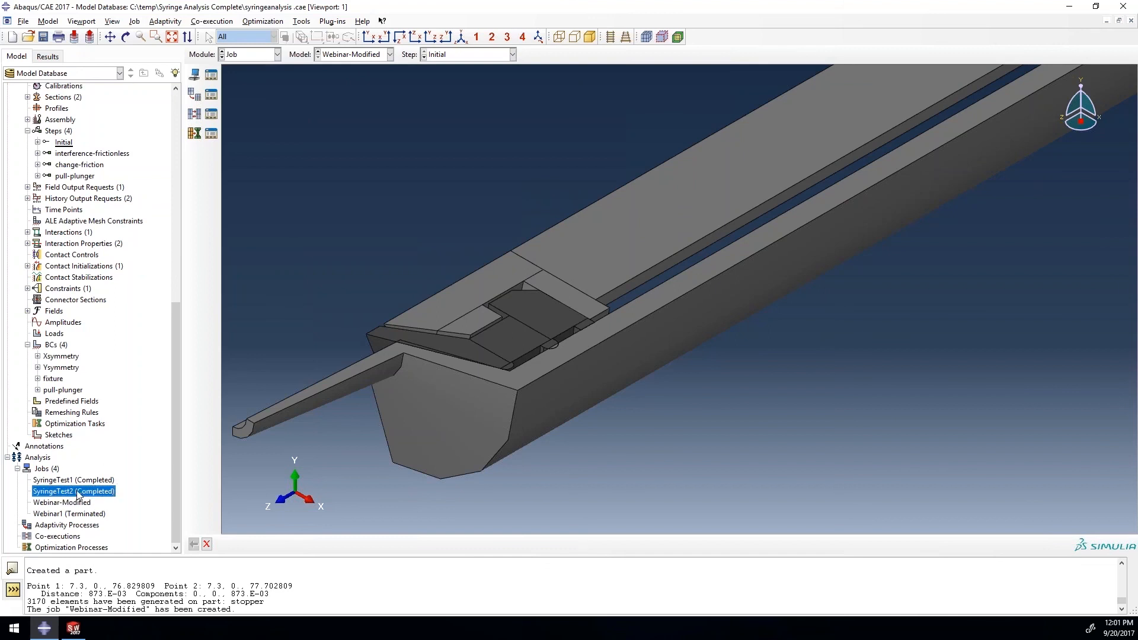
pyautogui.rightClick(73, 494)
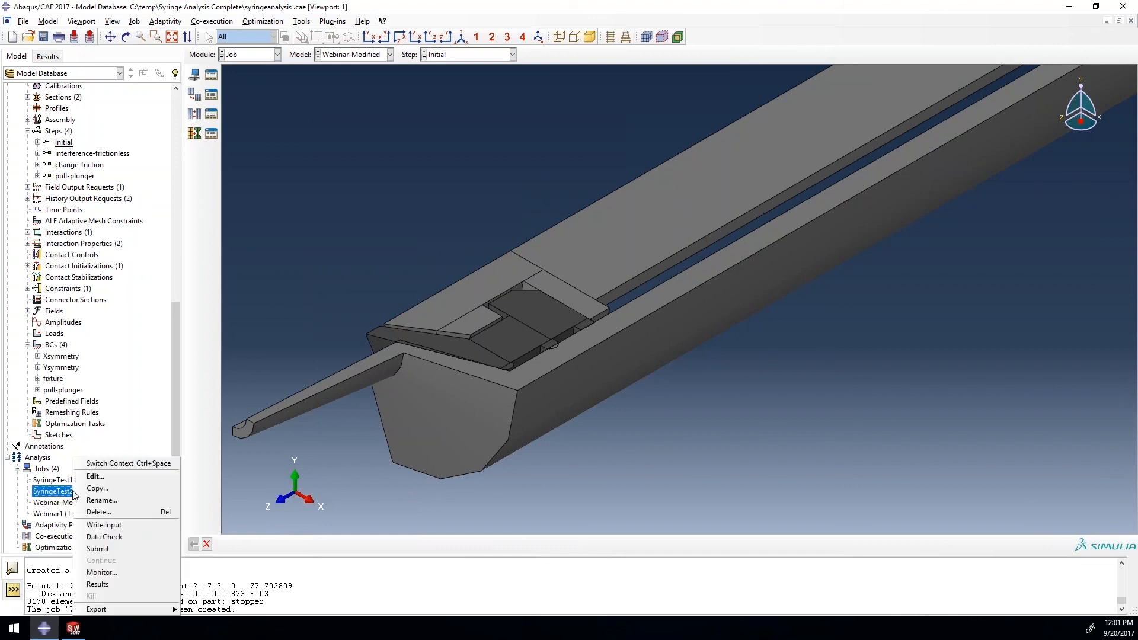
pyautogui.click(102, 584)
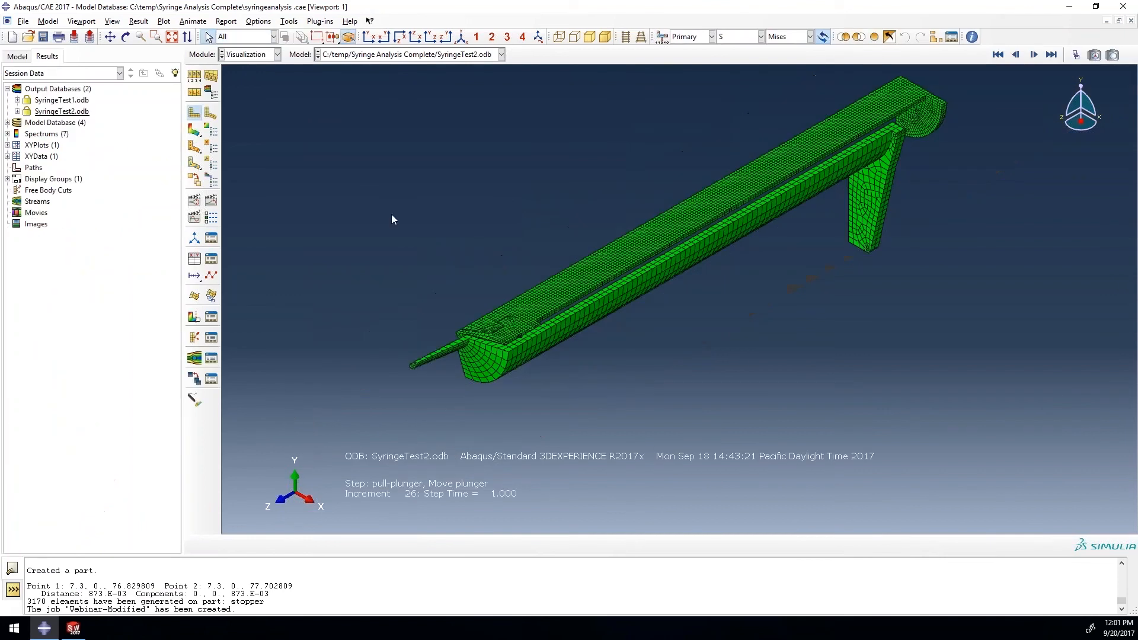
pyautogui.click(194, 129)
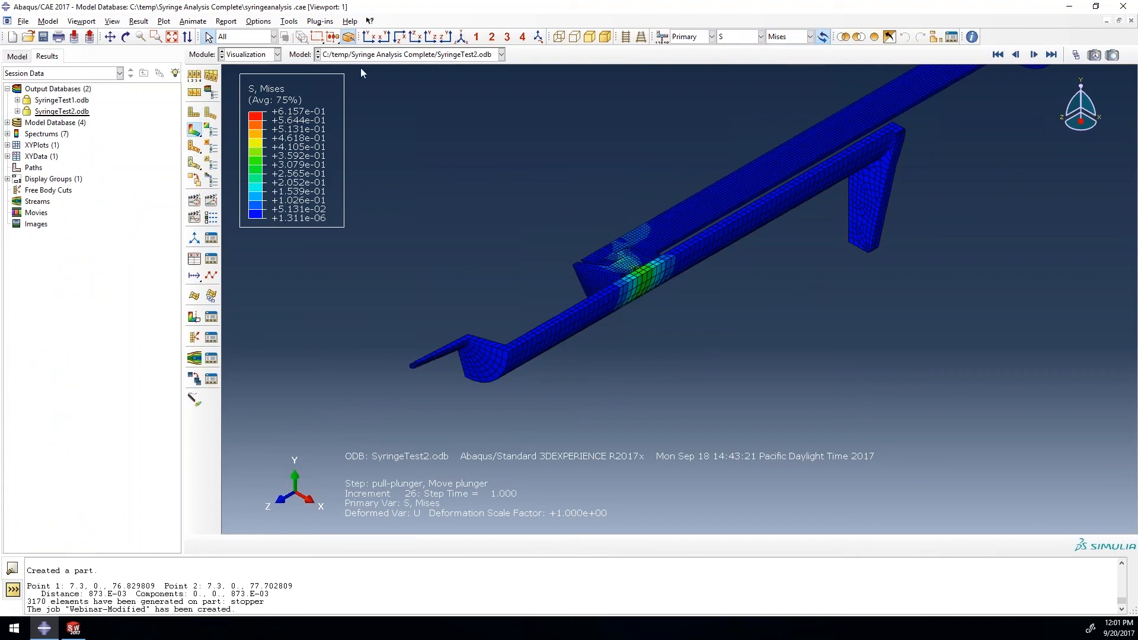
# Switch to the SyringeTest1.odb results, plot the von Mises stress contours, and examine the stress around the stopper's ribs.
pyautogui.click(392, 54)
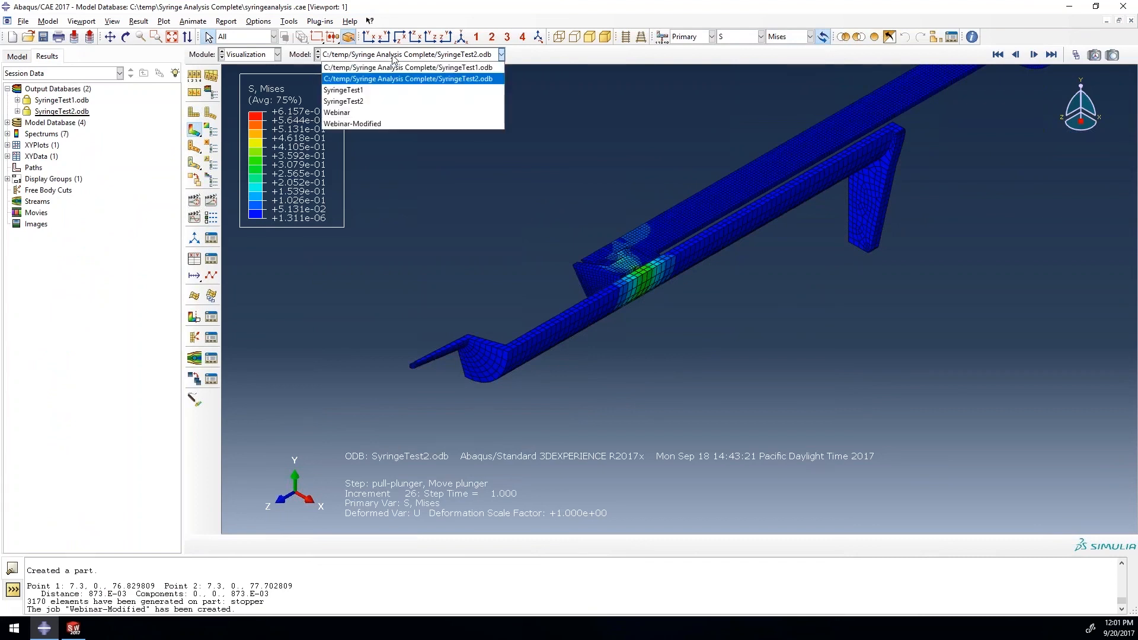
pyautogui.click(396, 97)
pyautogui.click(195, 130)
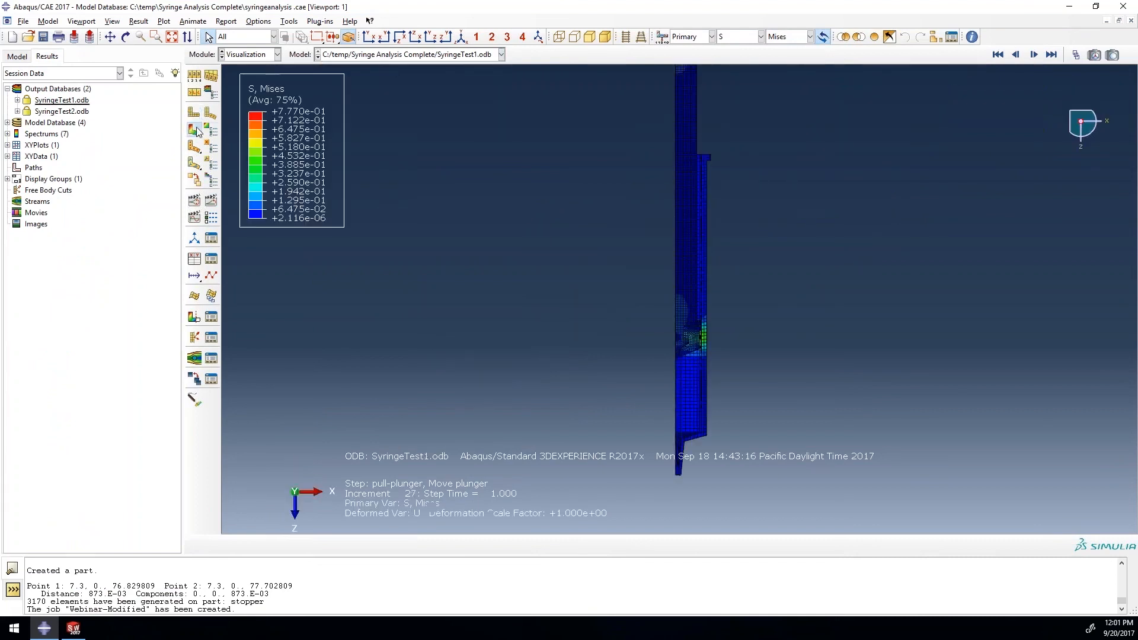
pyautogui.scroll(10, 706, 337)
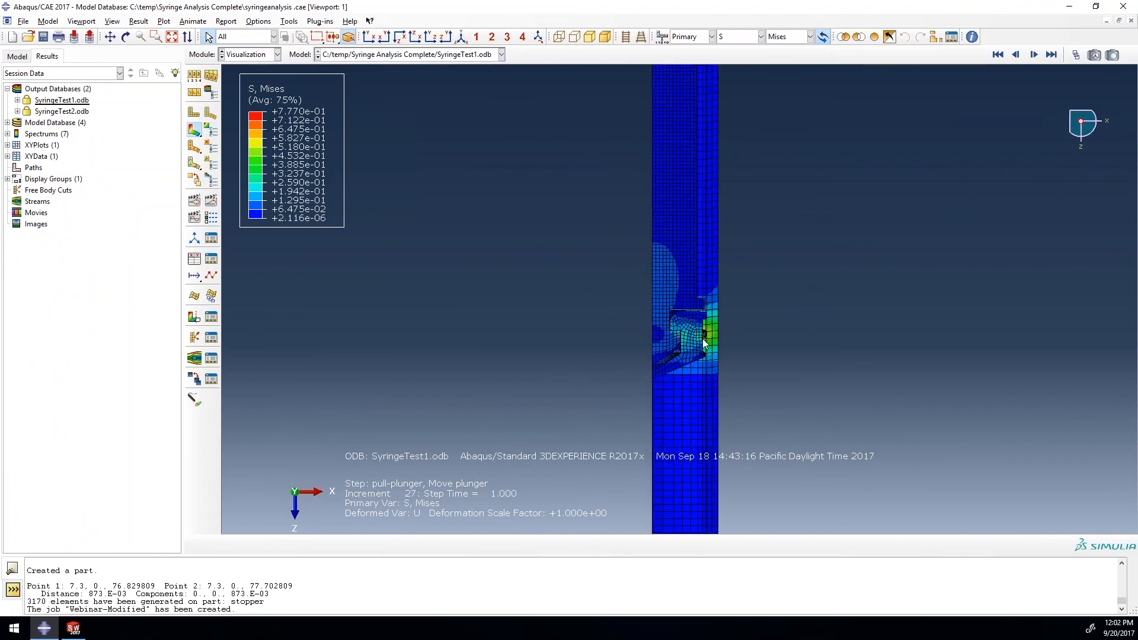
pyautogui.scroll(2, 714, 334)
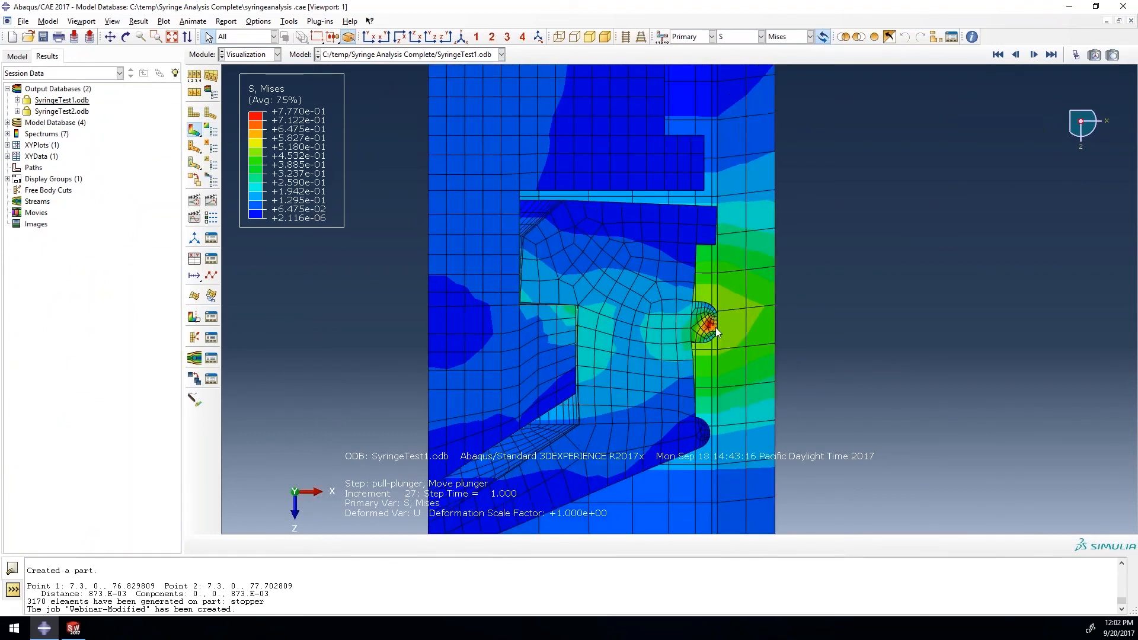
pyautogui.scroll(-5, 572, 343)
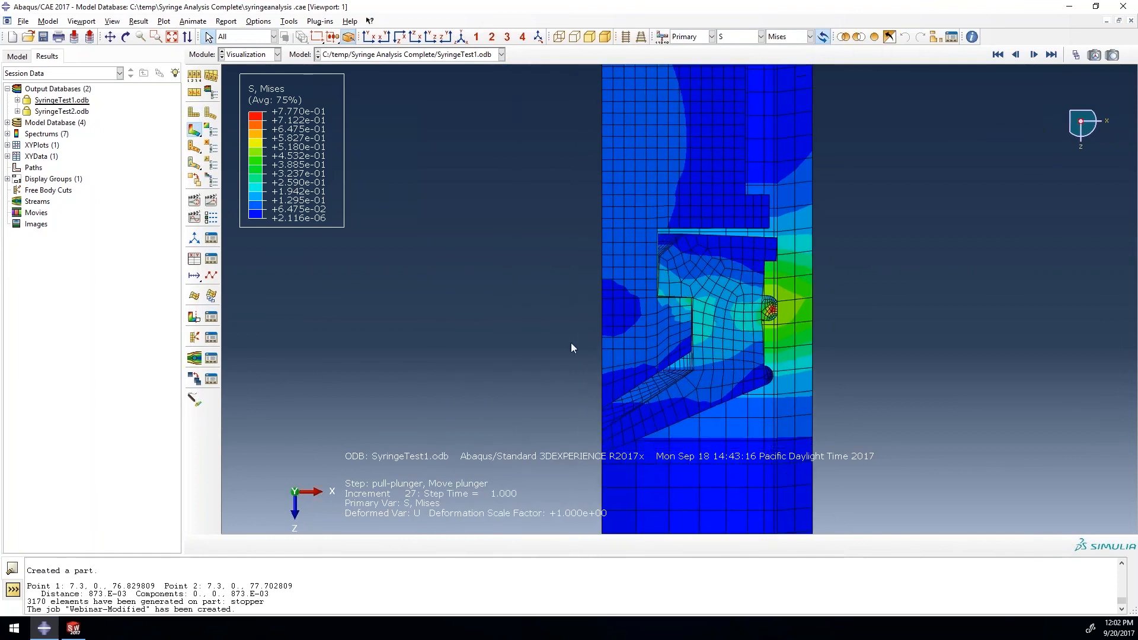
pyautogui.scroll(-2, 576, 345)
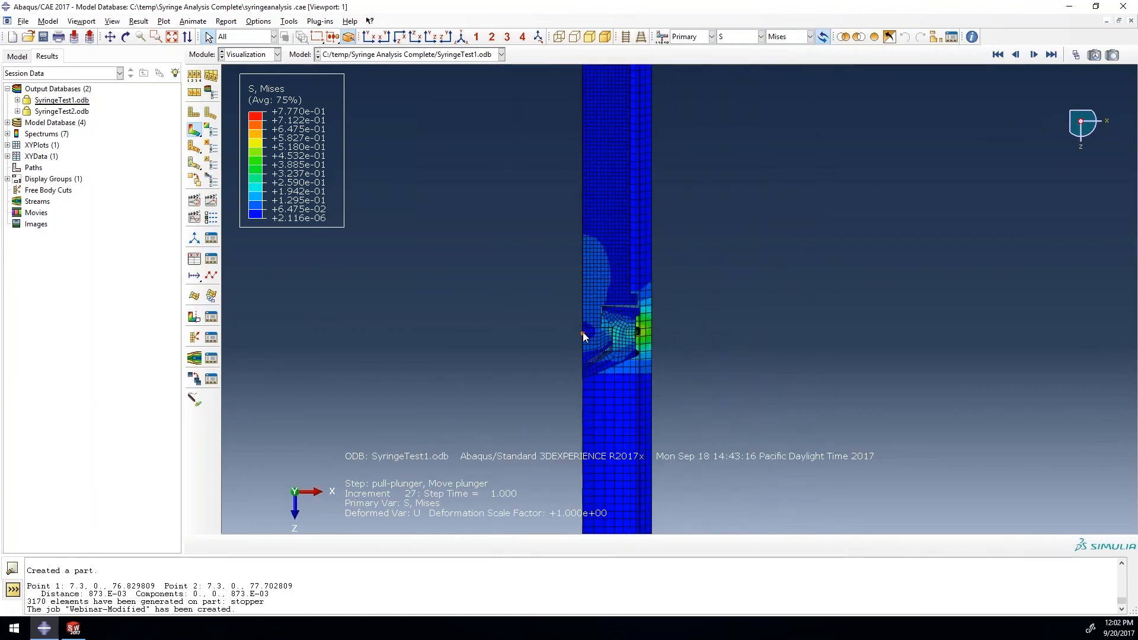
# Save and plot the RF3 reaction force history of SyringeTest1.odb as XY data named PullPlunger1, using the "as is" operation.
pyautogui.click(17, 100)
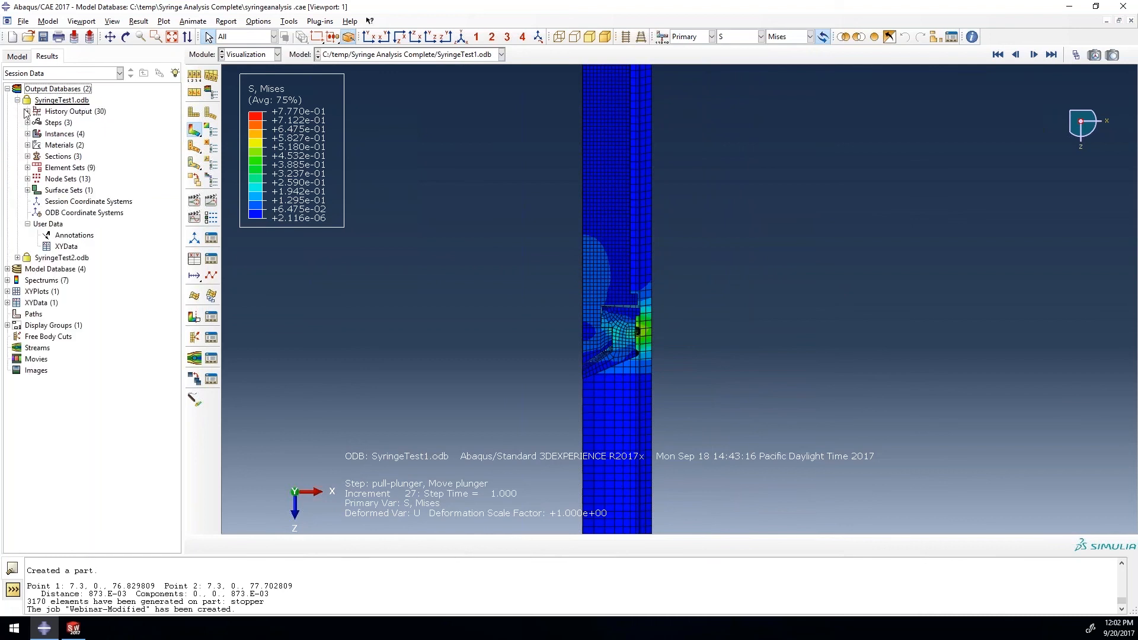
pyautogui.click(27, 111)
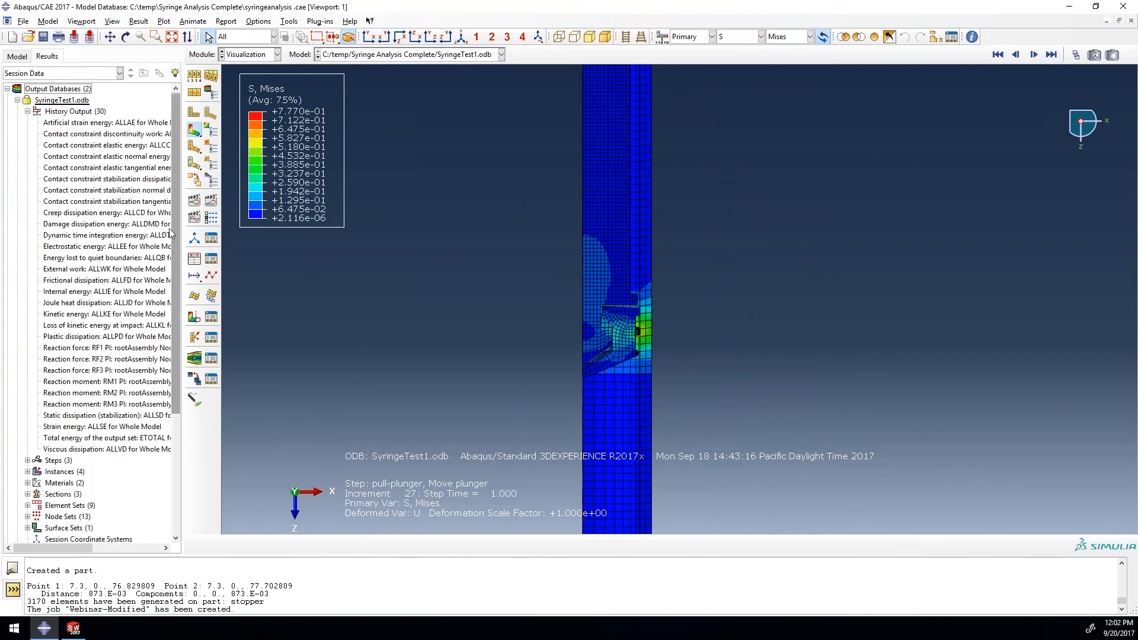
pyautogui.click(105, 371)
pyautogui.doubleClick(104, 371)
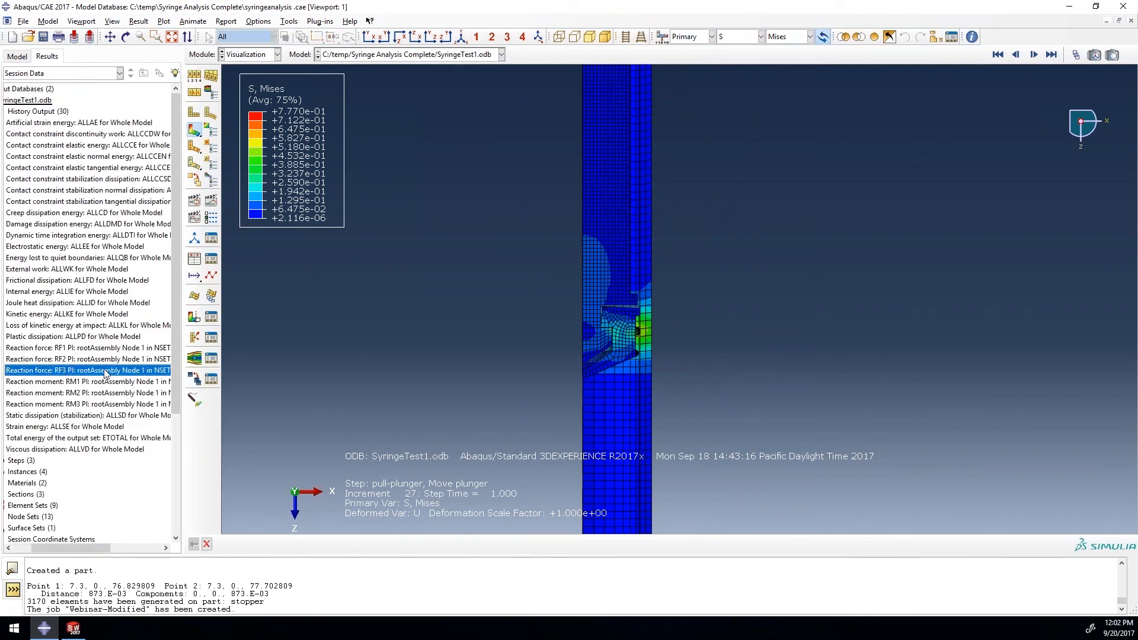
pyautogui.rightClick(100, 374)
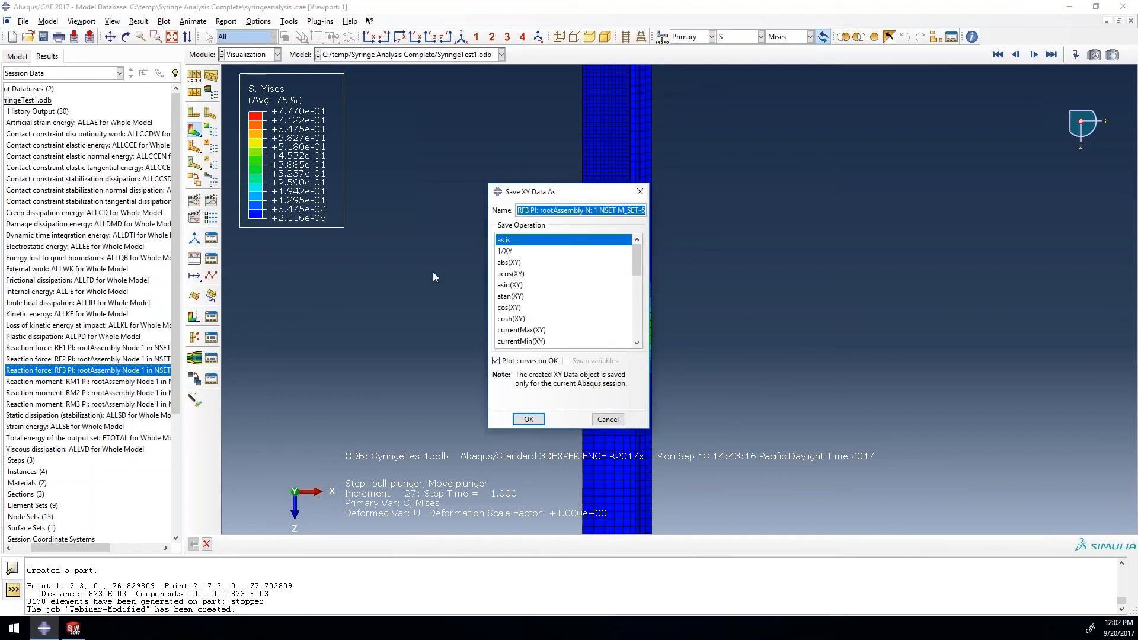
pyautogui.write('Pu')
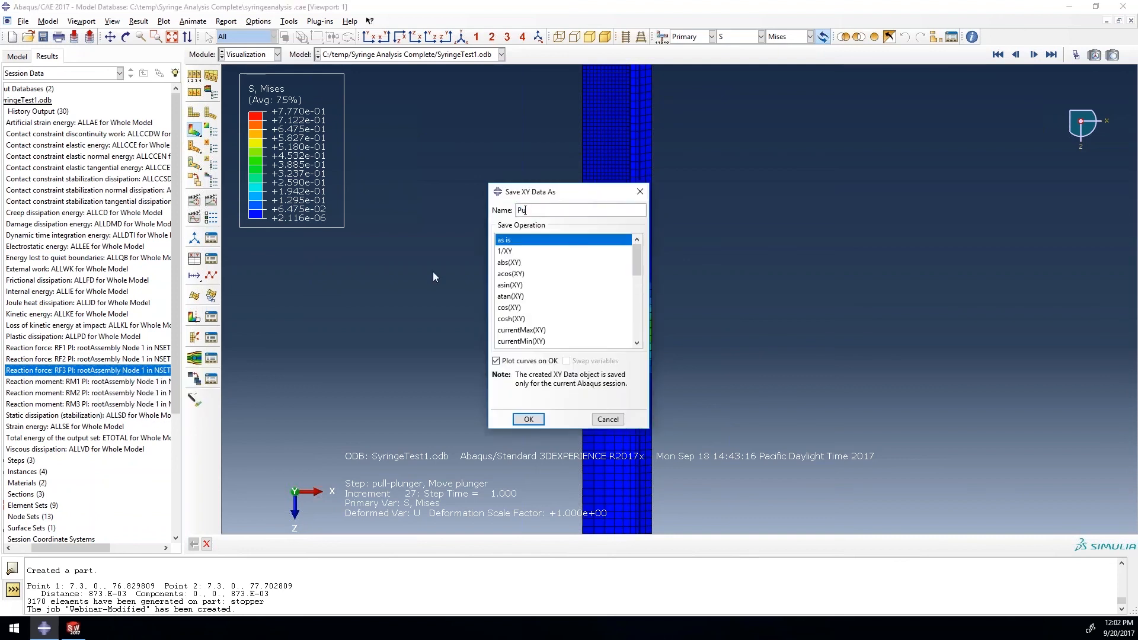
pyautogui.write('llPlunger1')
pyautogui.click(528, 419)
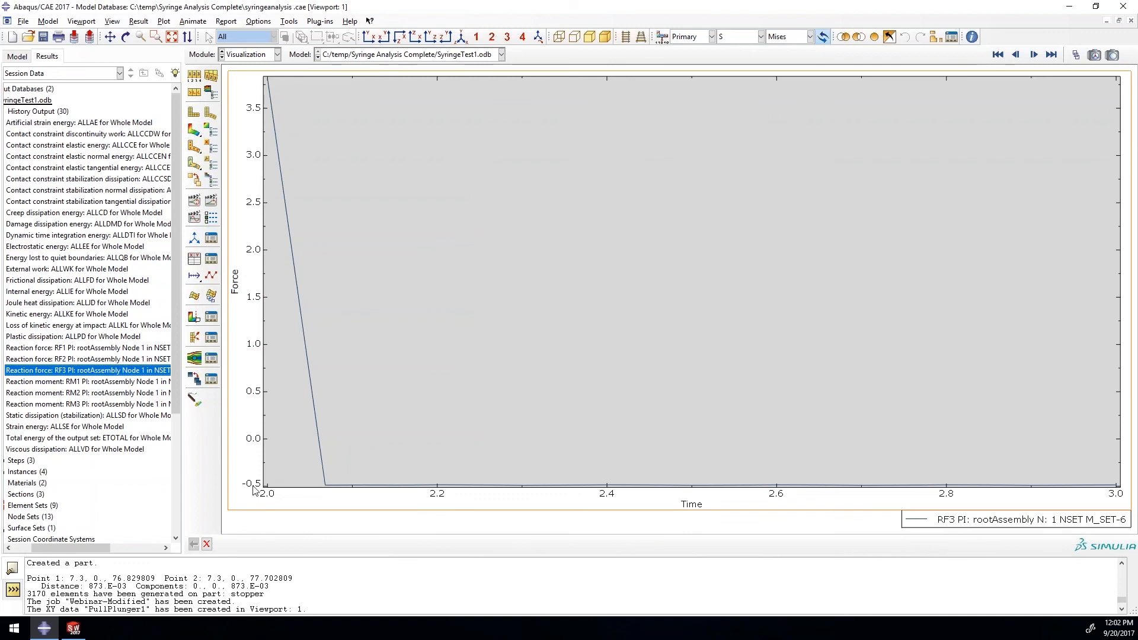
# Examine the time and force values of the PullPlunger1 XY data, leaving them unedited.
pyautogui.moveTo(98, 547); pyautogui.dragTo(75, 547)
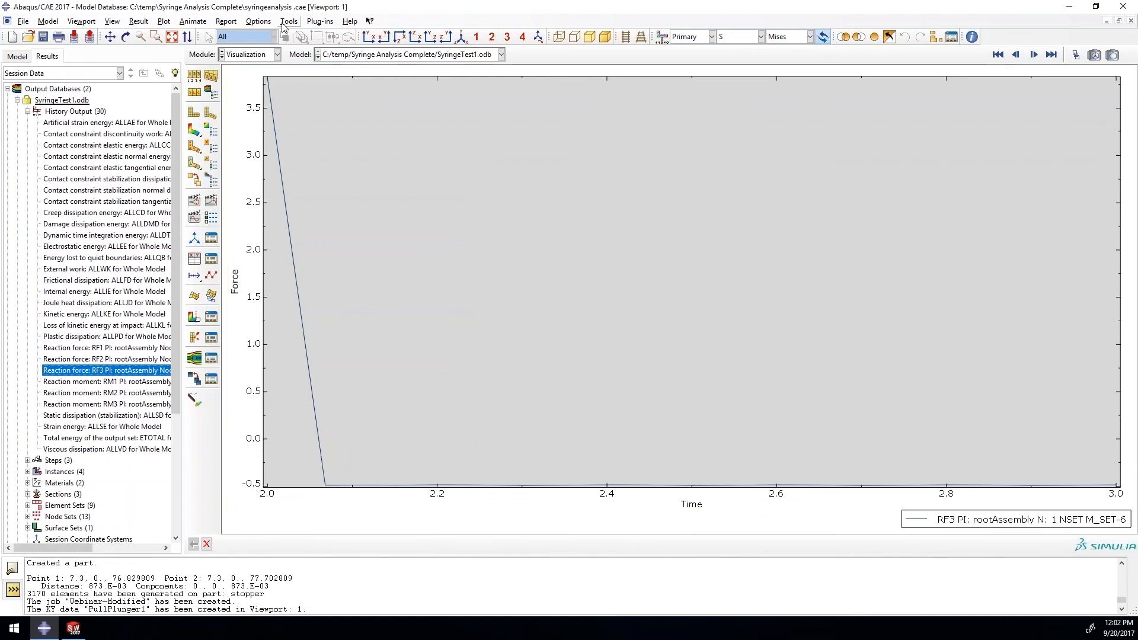
pyautogui.scroll(-5, 94, 389)
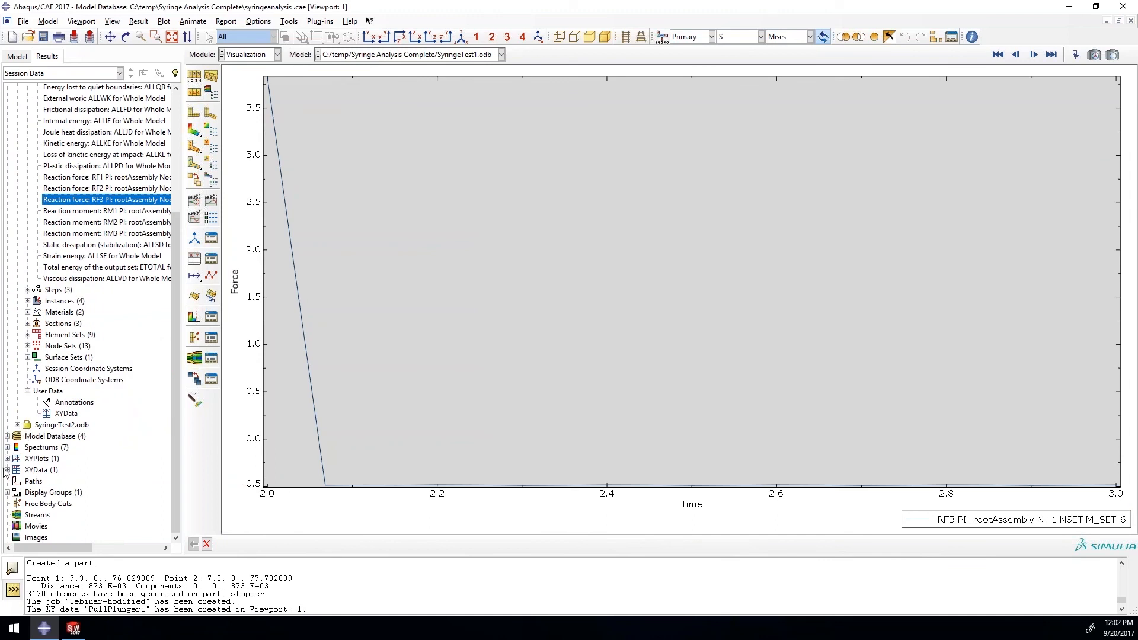
pyautogui.click(8, 470)
pyautogui.rightClick(38, 481)
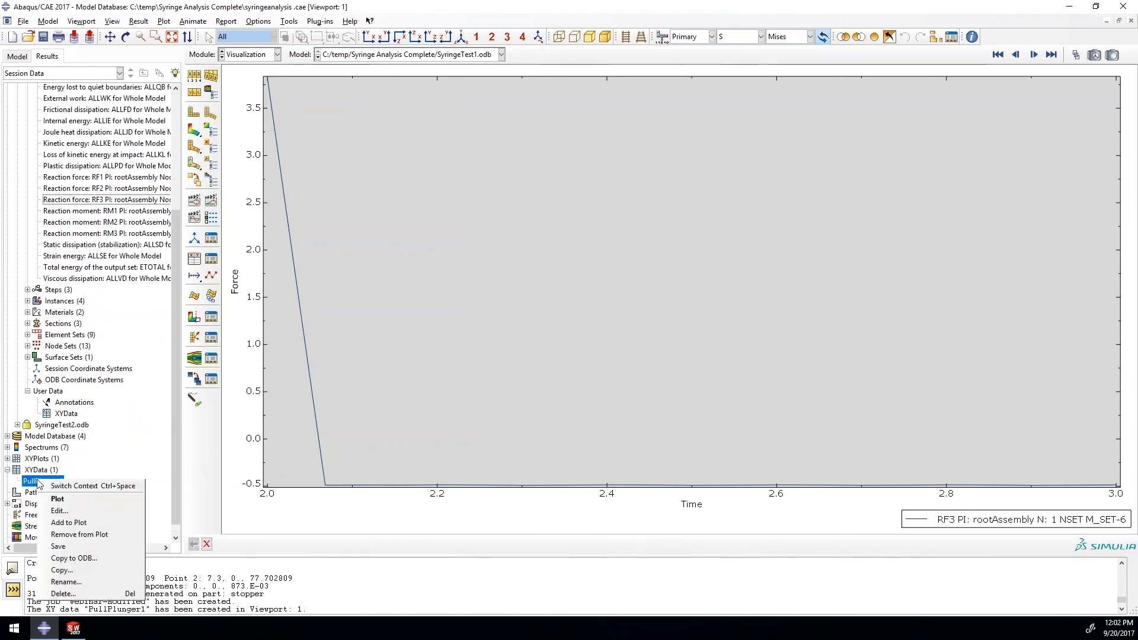
pyautogui.click(65, 500)
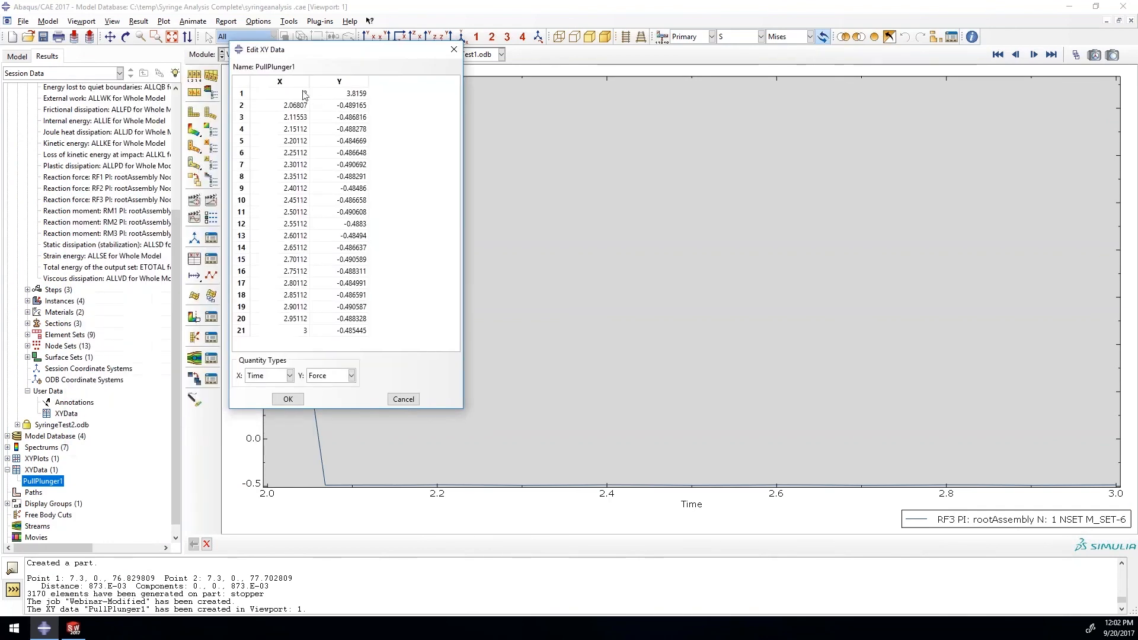
pyautogui.click(405, 399)
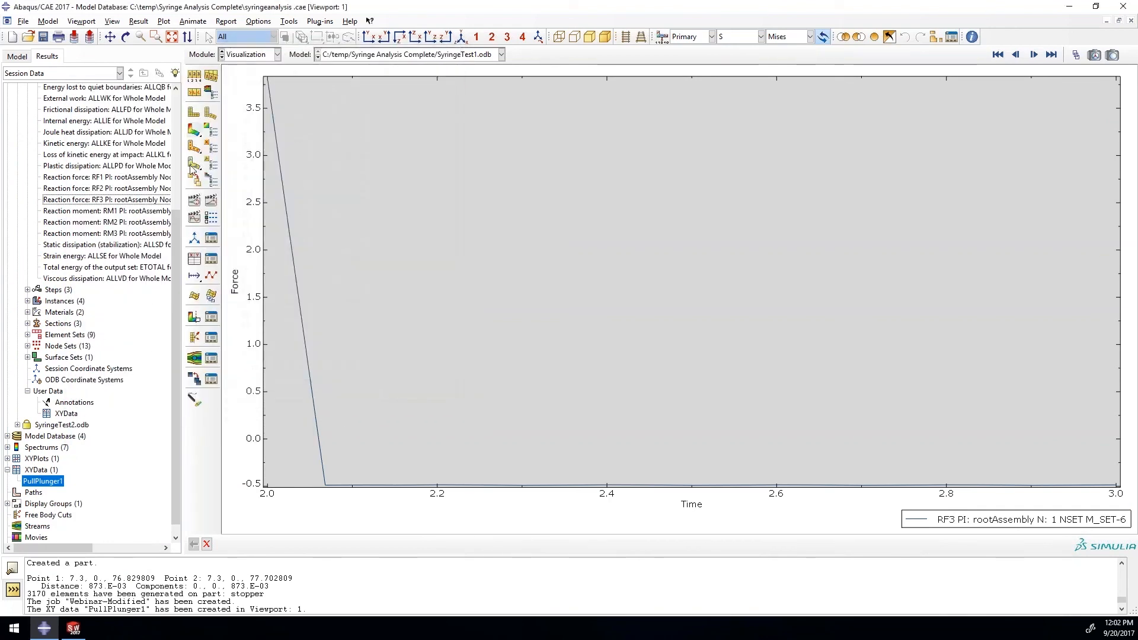
# Operate on XY data with the expression -4*"PullPlunger1" and save the result as FullPlunger1.
pyautogui.click(287, 22)
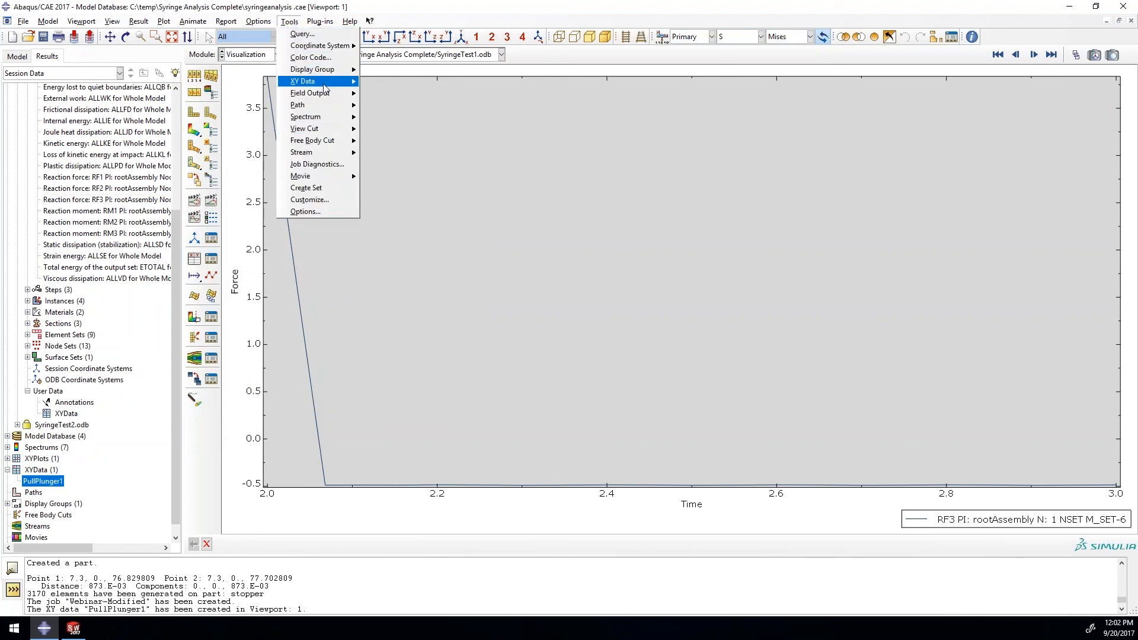
pyautogui.moveTo(324, 87)
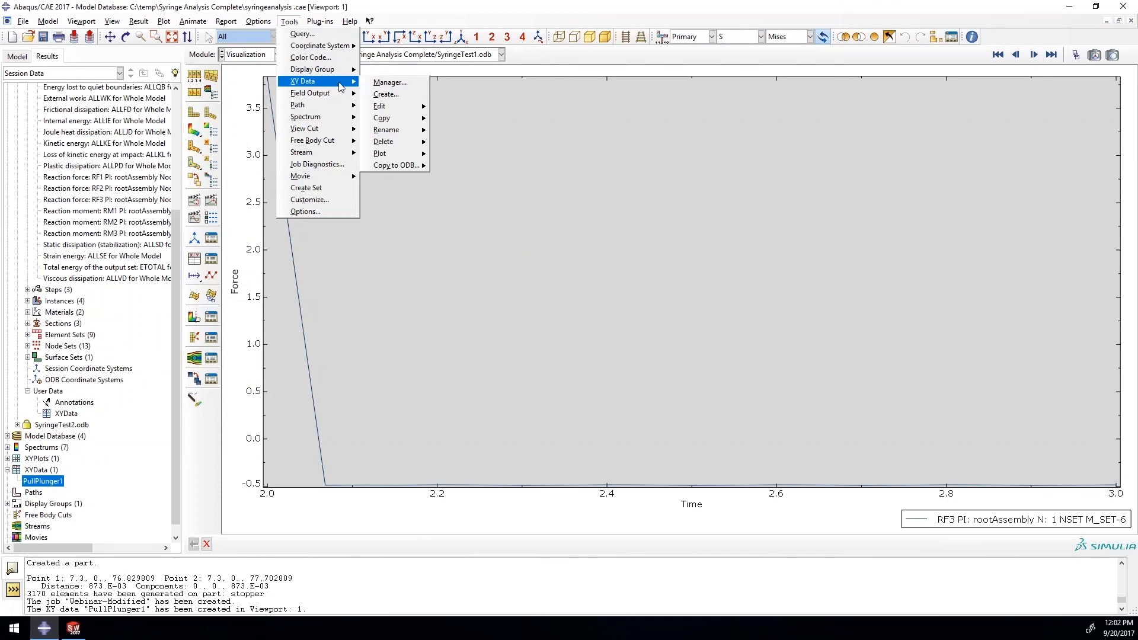
pyautogui.click(385, 94)
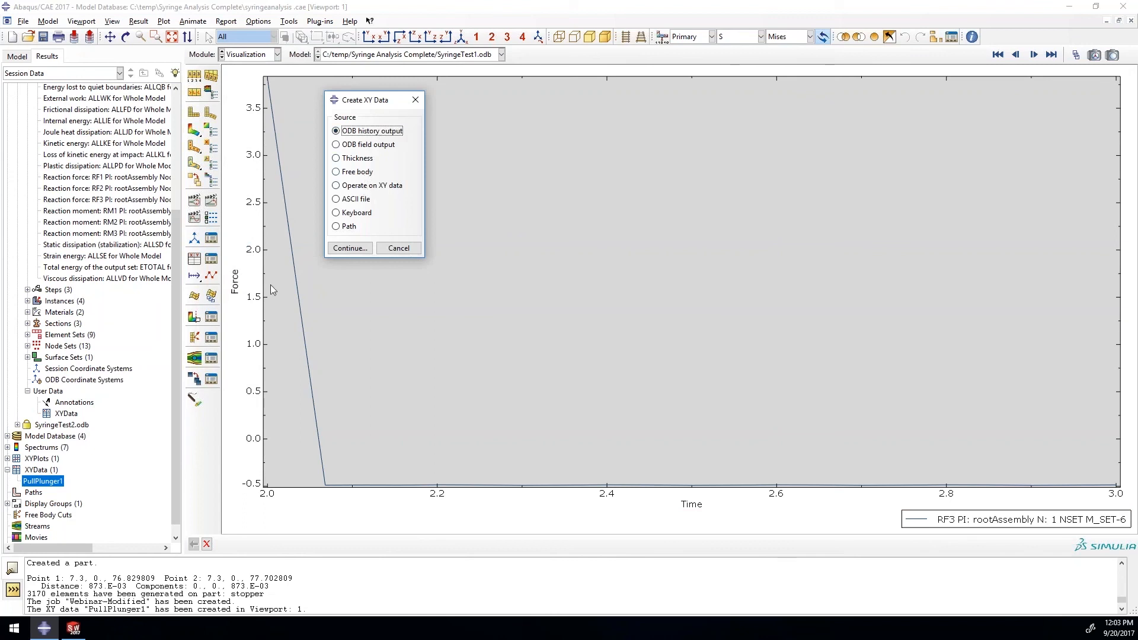
pyautogui.click(356, 187)
pyautogui.click(350, 249)
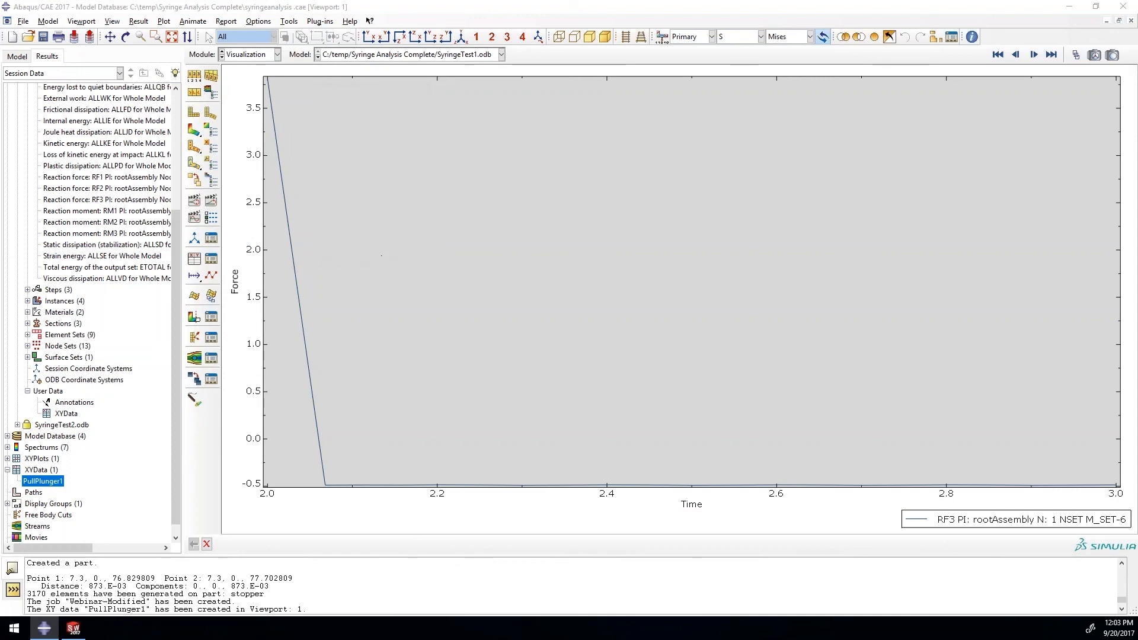
pyautogui.moveTo(650, 270)
pyautogui.mouseDown()
pyautogui.moveTo(649, 371)
pyautogui.moveTo(648, 258)
pyautogui.mouseUp()
pyautogui.click(340, 153)
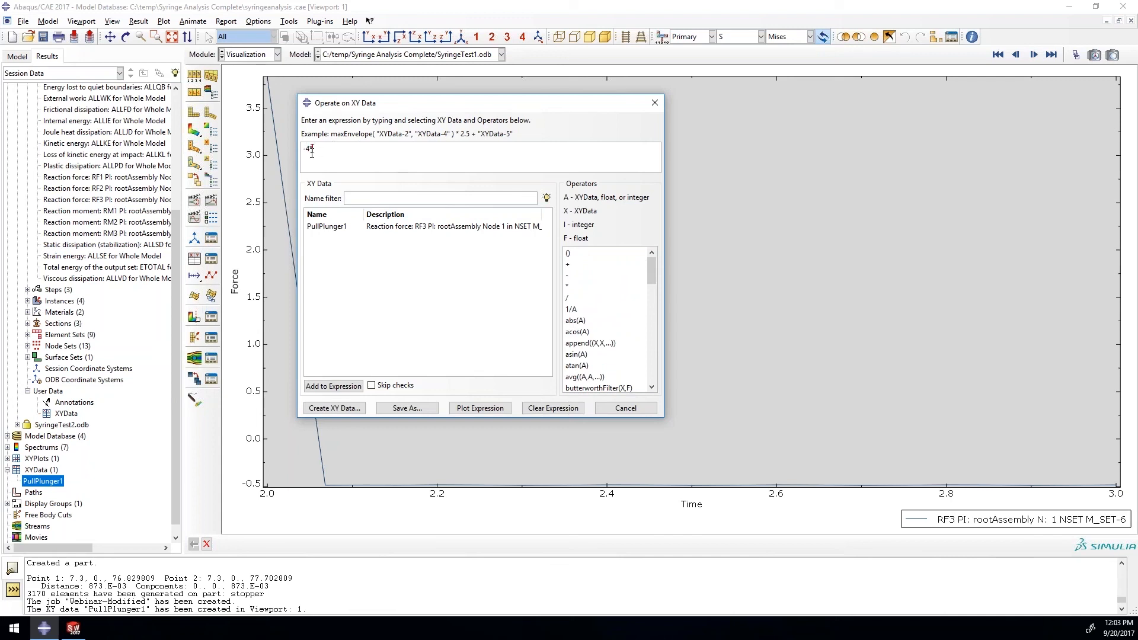
pyautogui.write('-4*')
pyautogui.doubleClick(395, 231)
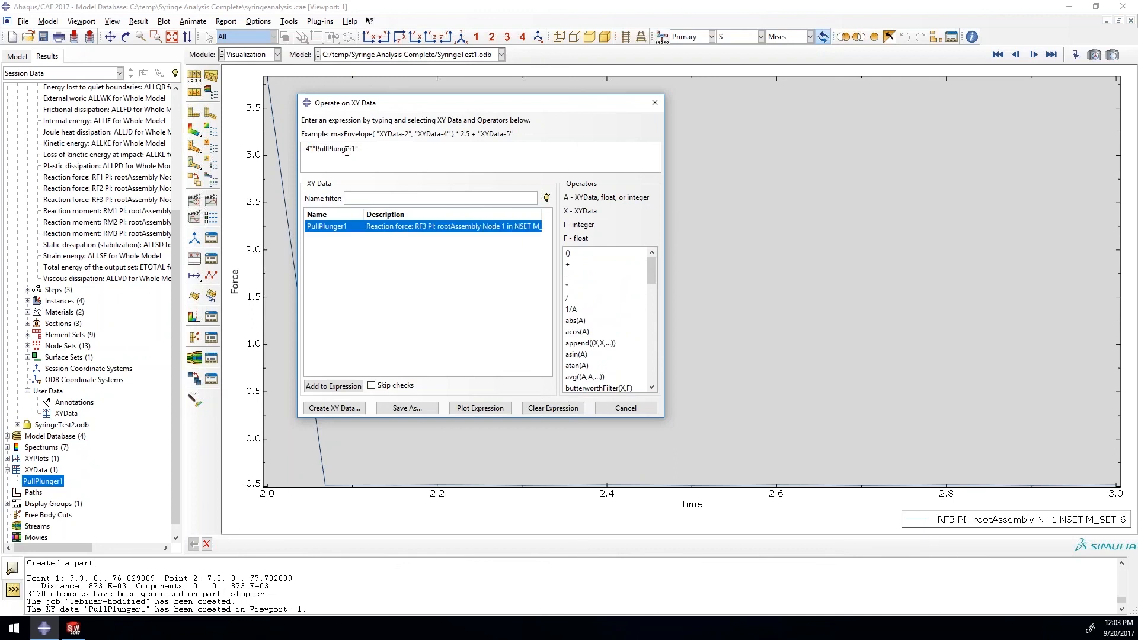
pyautogui.click(407, 408)
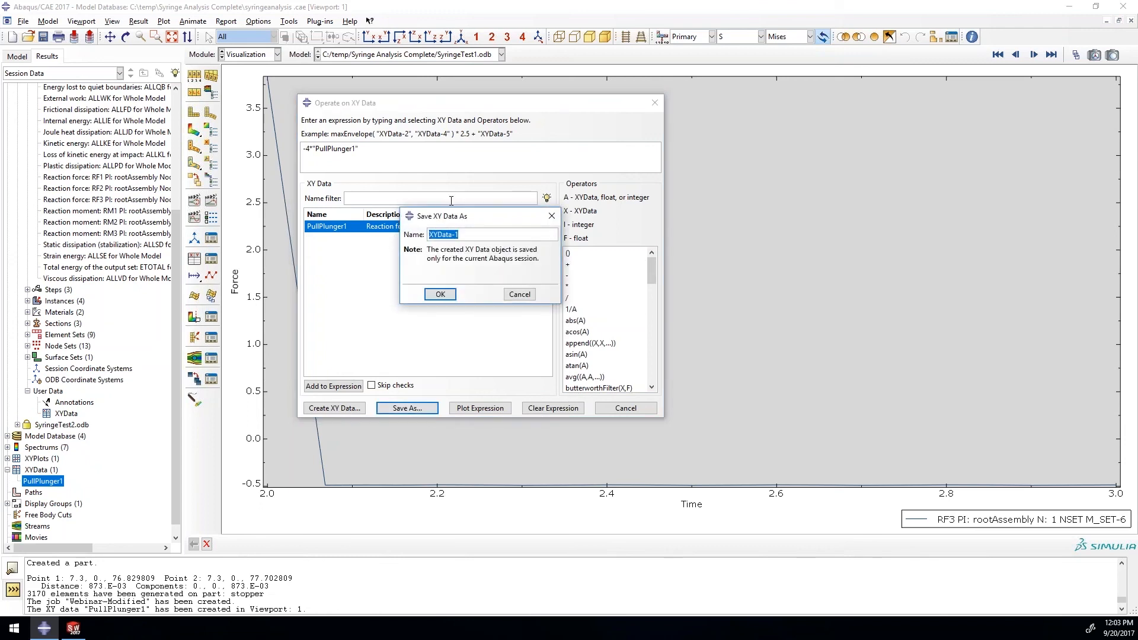
pyautogui.write('FullPlunger1')
pyautogui.click(440, 294)
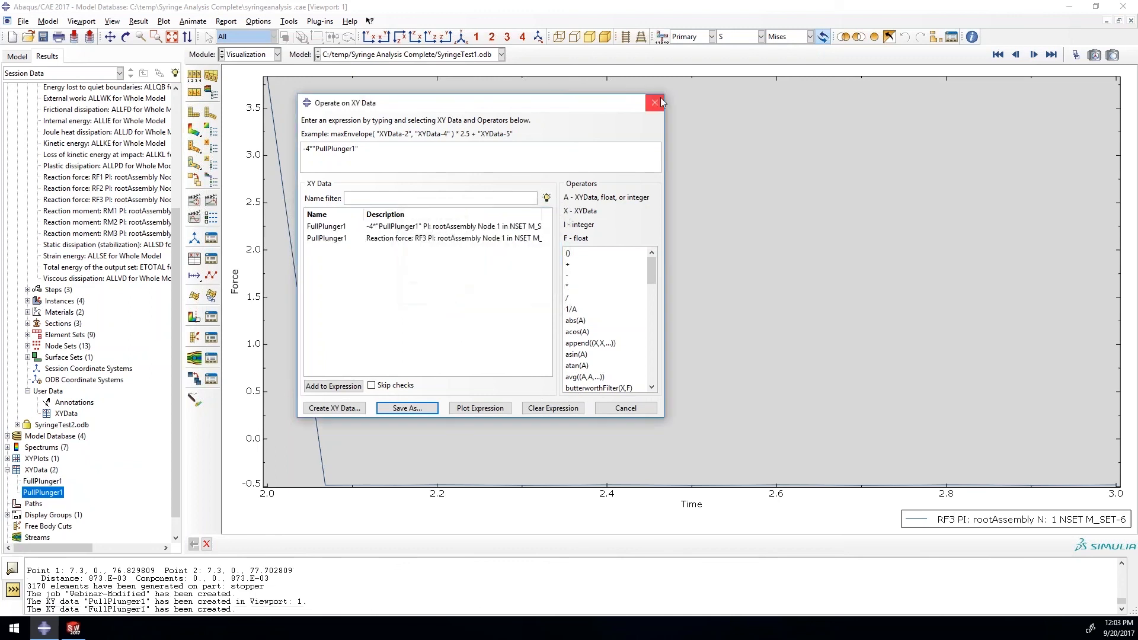
pyautogui.click(650, 103)
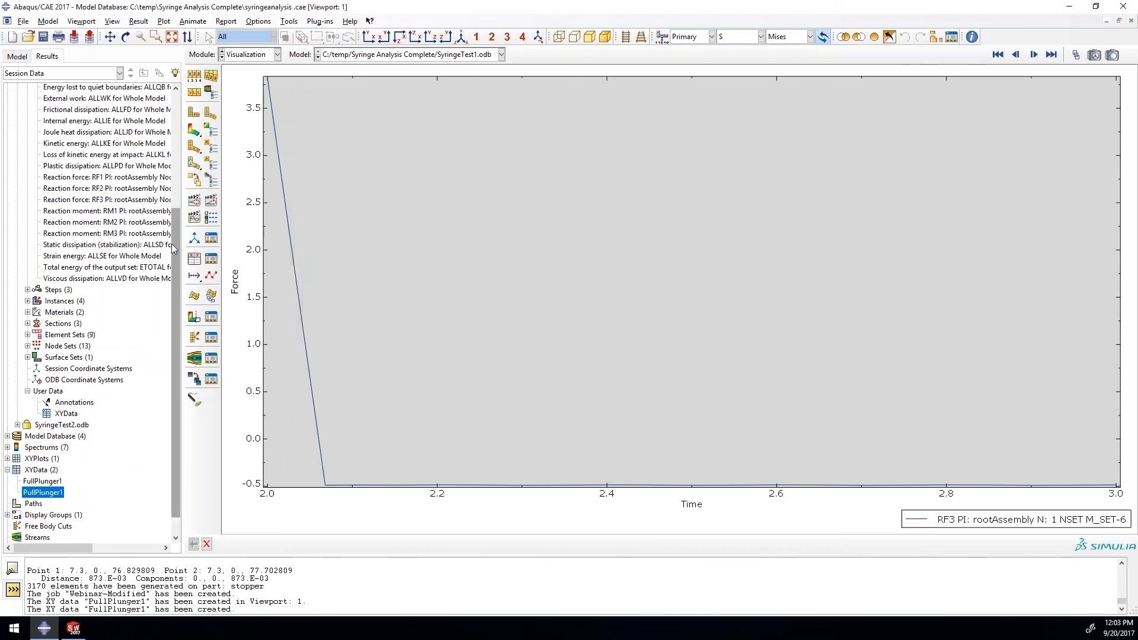
# Switch to the SyringeTest2.odb results and save and plot their RF3 reaction force history "as is" as XY data named PullPlunger2.
pyautogui.moveTo(175, 245); pyautogui.dragTo(179, 109)
pyautogui.click(360, 56)
pyautogui.click(362, 78)
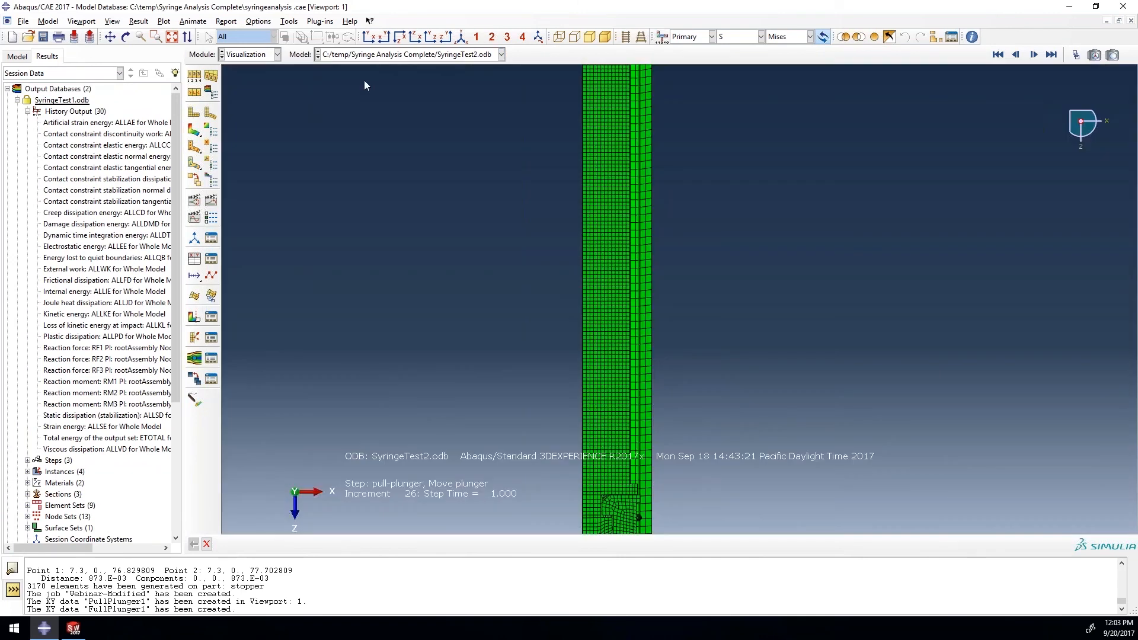
pyautogui.click(28, 111)
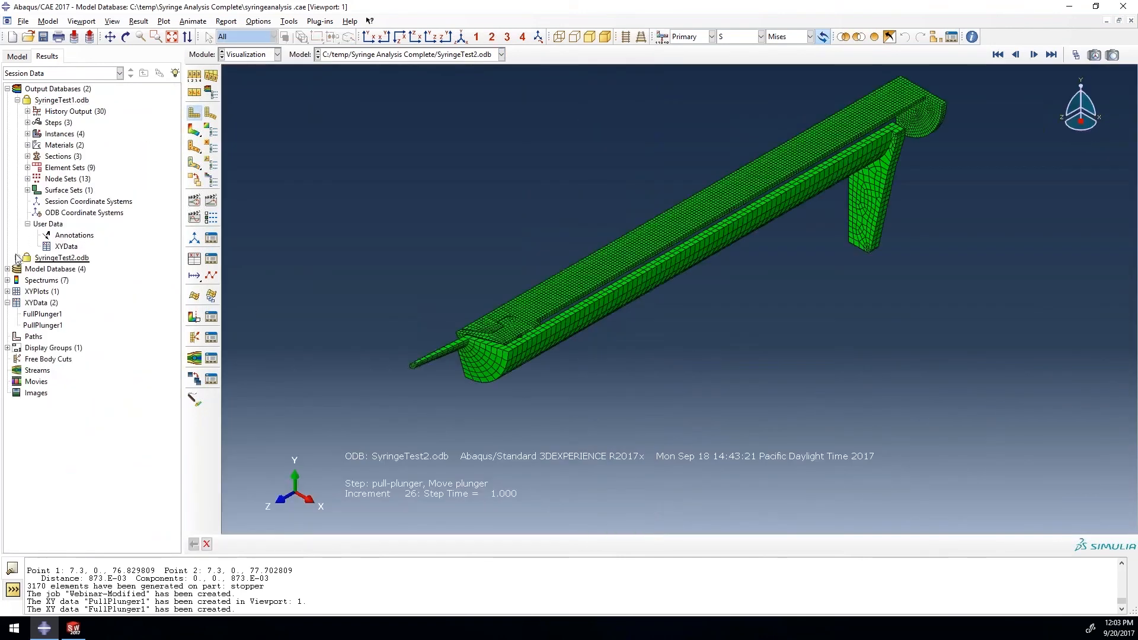
pyautogui.click(17, 257)
pyautogui.click(28, 270)
pyautogui.scroll(-3, 119, 414)
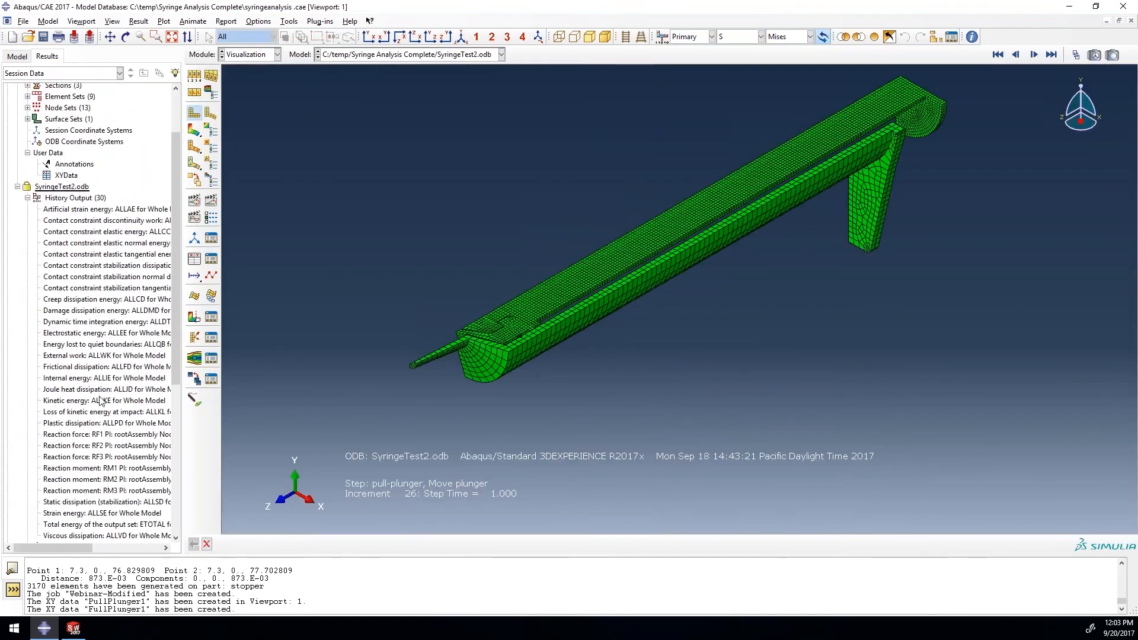
pyautogui.rightClick(128, 429)
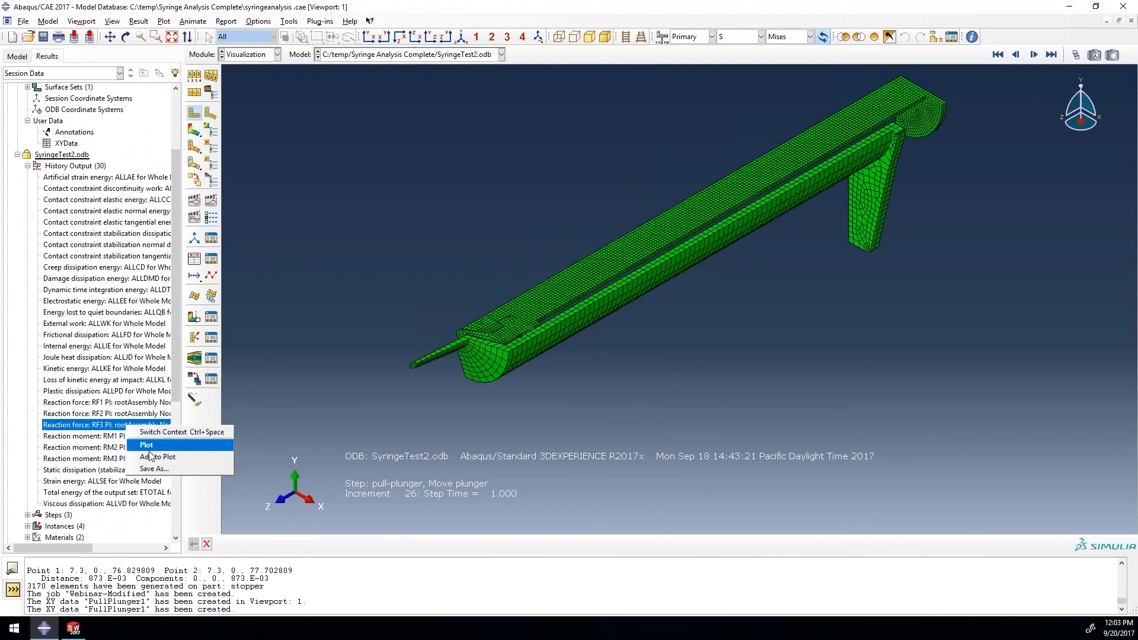
pyautogui.click(213, 464)
pyautogui.write('P')
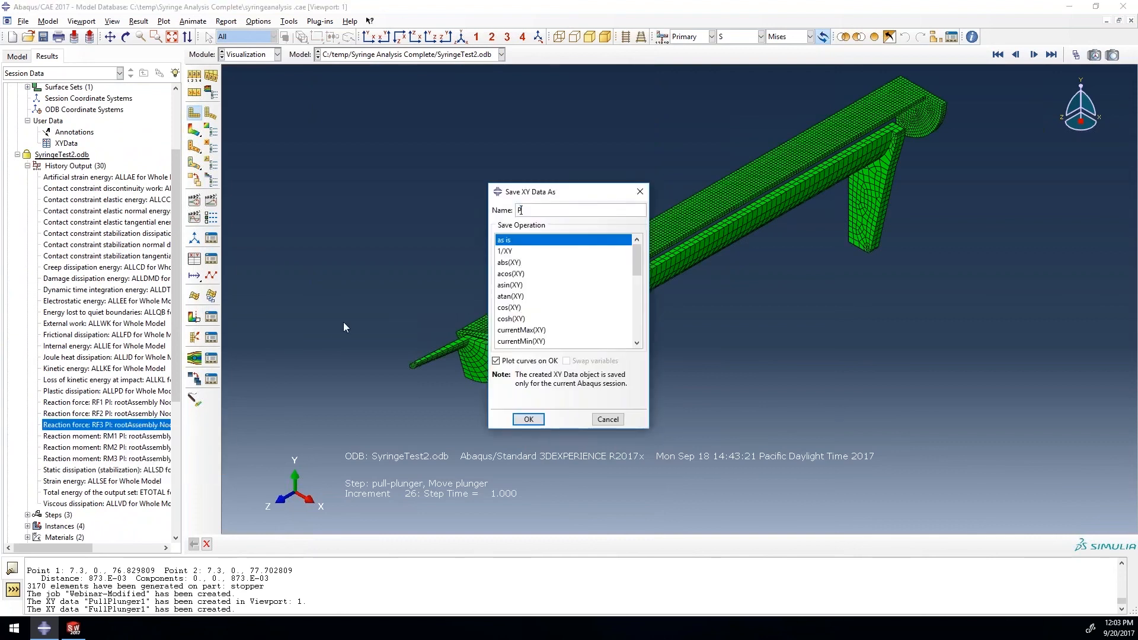
pyautogui.write('ullPlunger2')
pyautogui.press('Return')
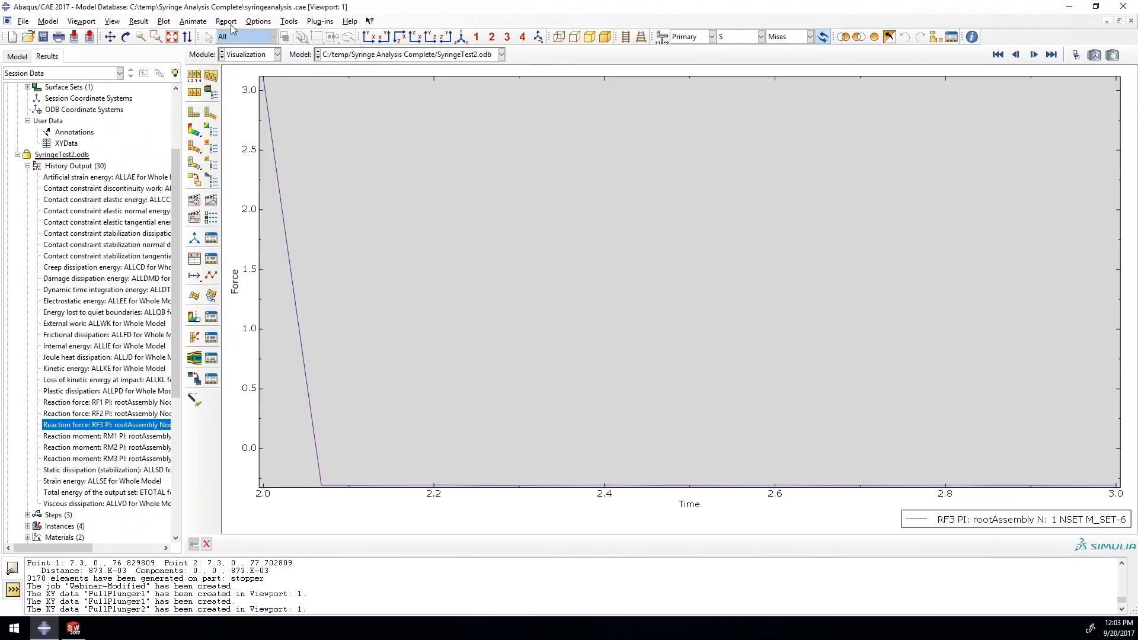
# Operate on XY data with the expression -4*"PullPlunger2" and save the result as FullPlunger2.
pyautogui.click(289, 21)
pyautogui.moveTo(318, 83)
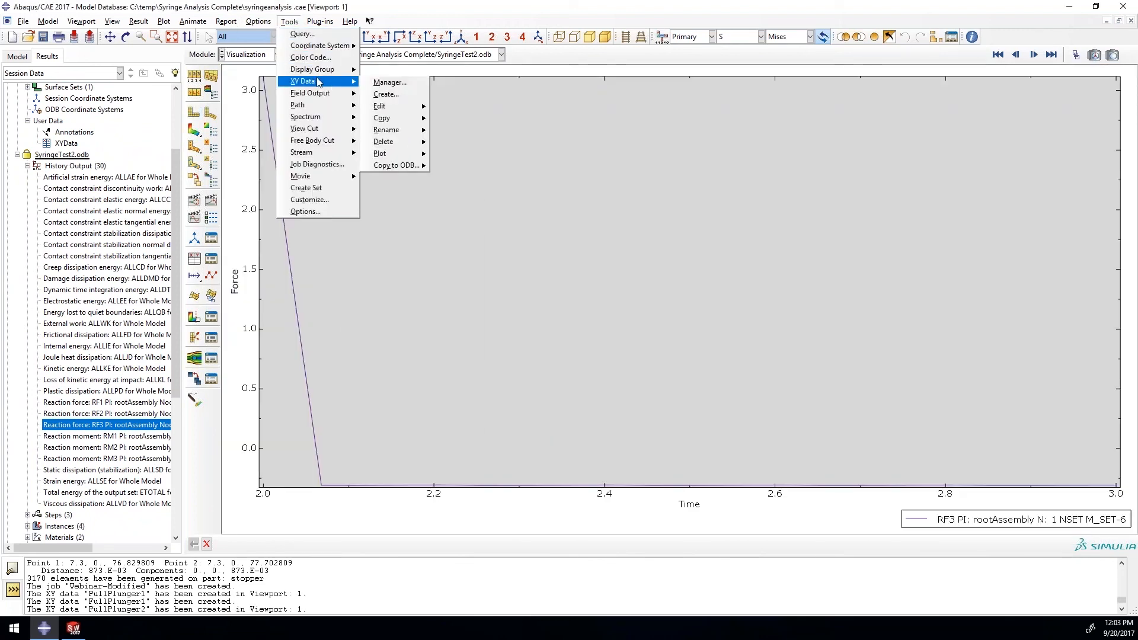
pyautogui.click(387, 95)
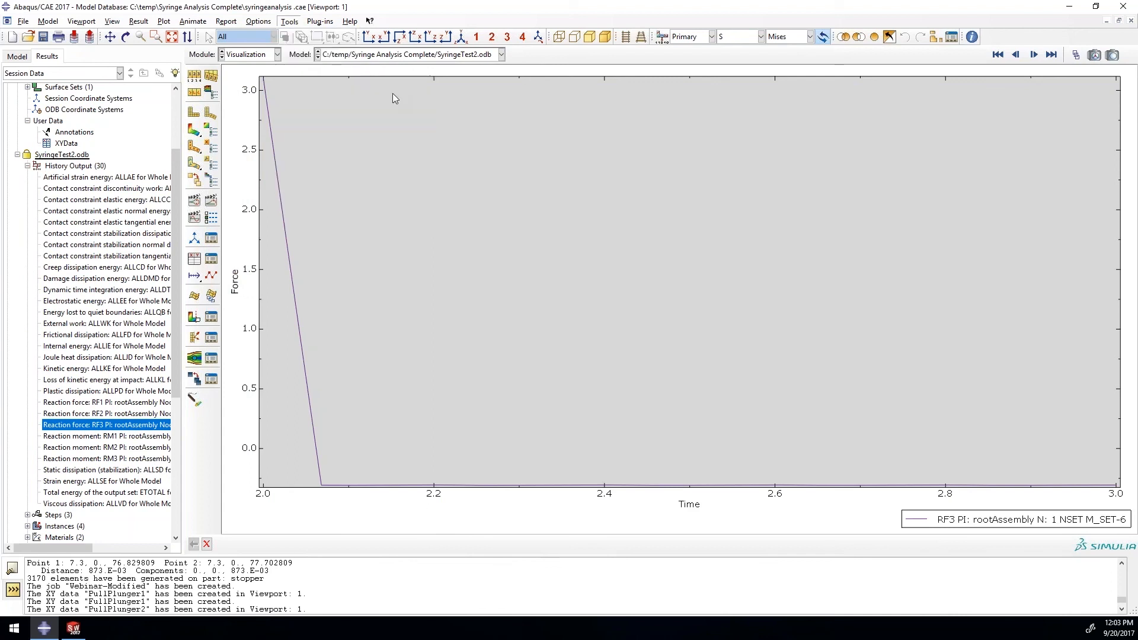
pyautogui.click(349, 247)
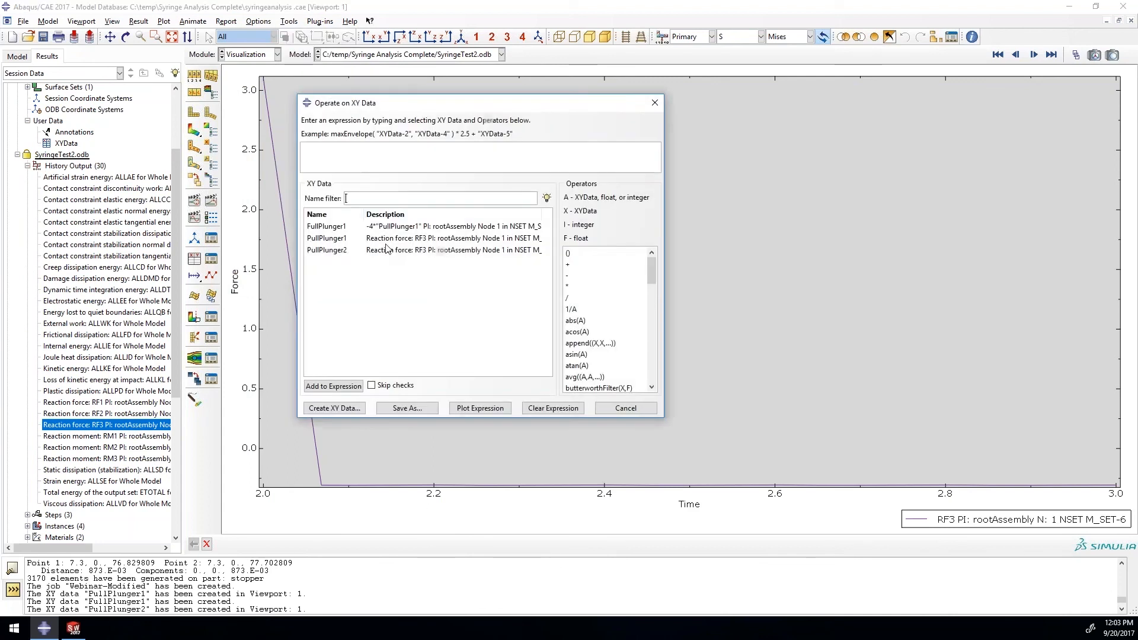
pyautogui.click(341, 160)
pyautogui.write('-4*')
pyautogui.click(336, 253)
pyautogui.doubleClick(337, 253)
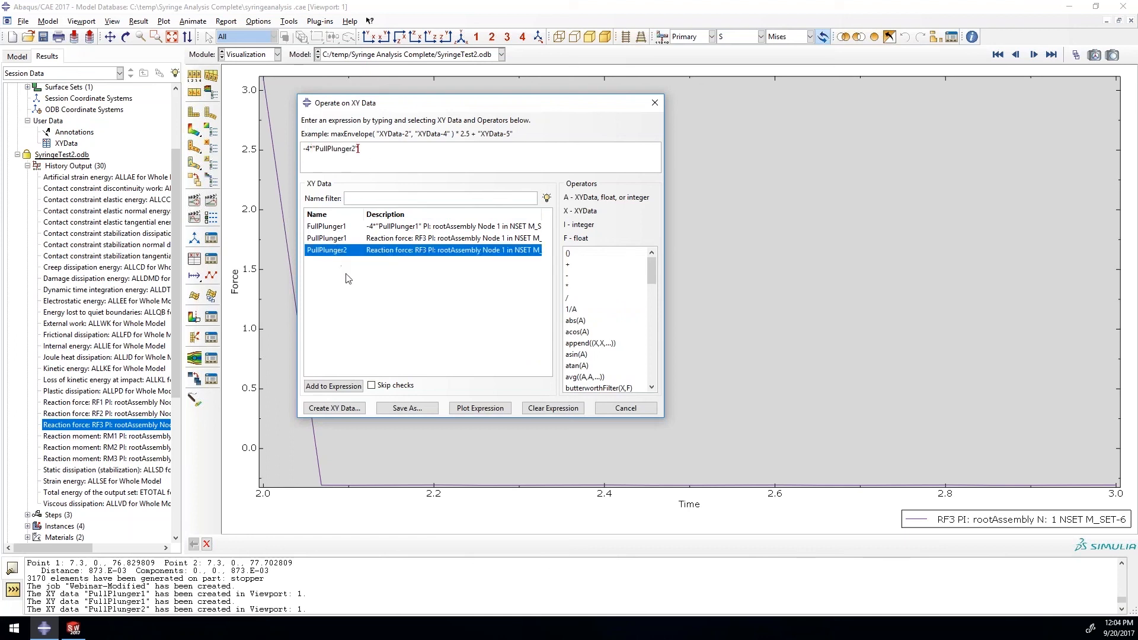
pyautogui.click(408, 408)
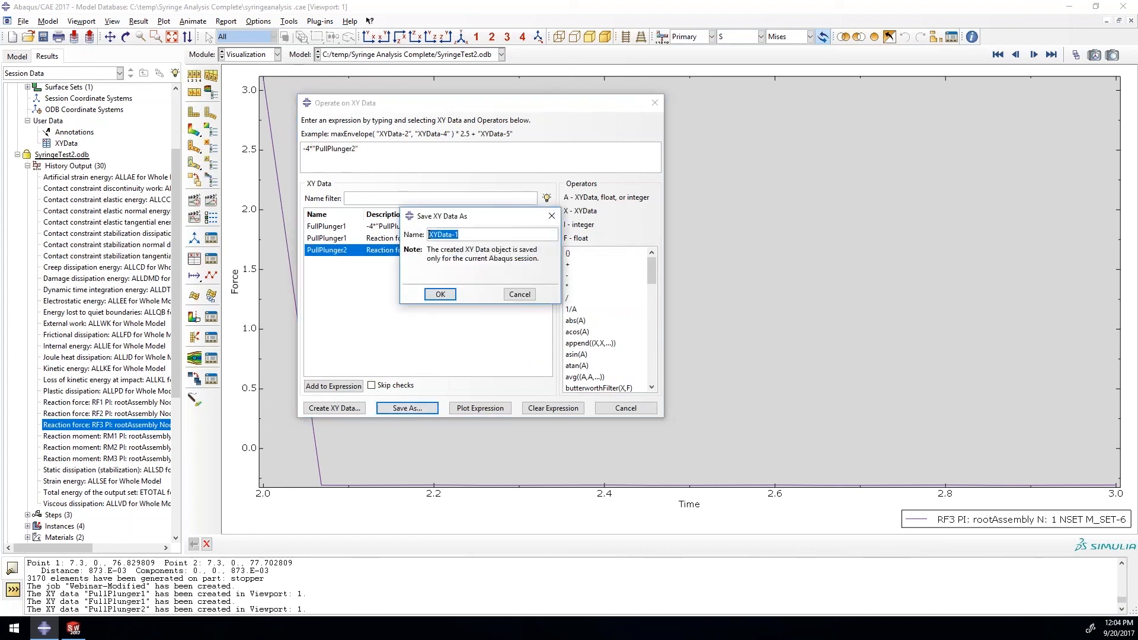
pyautogui.write('FullPlunger2')
pyautogui.press('Return')
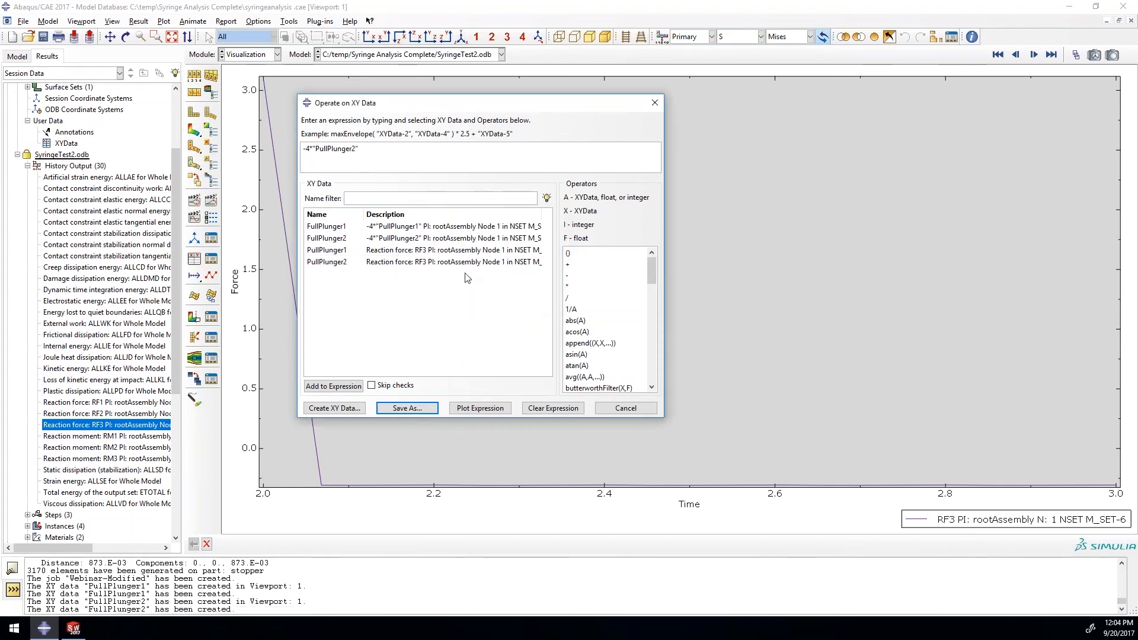
pyautogui.click(655, 102)
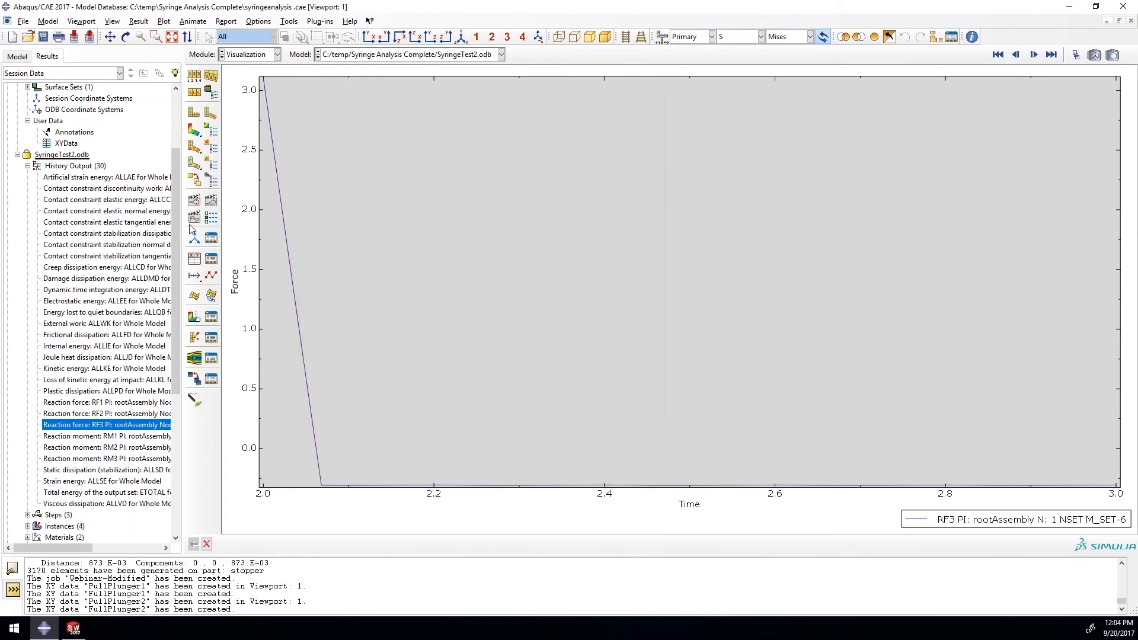
# Plot the FullPlunger1 and FullPlunger2 XY data together in one graph to compare the pull forces.
pyautogui.scroll(-1, 183, 274)
pyautogui.scroll(-5, 183, 274)
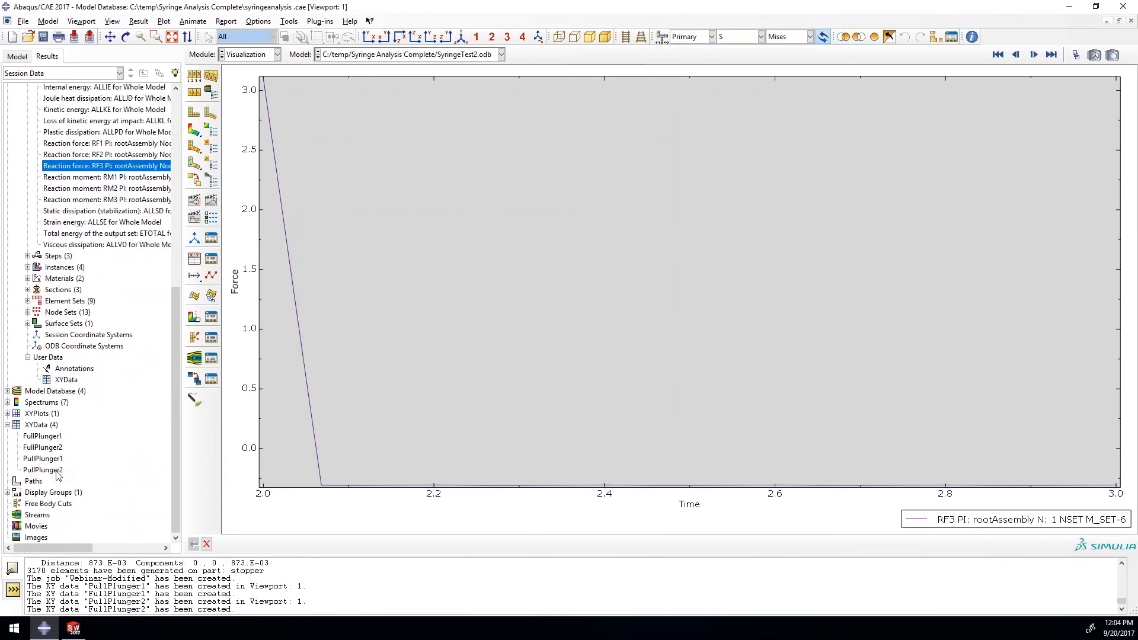
pyautogui.click(46, 449)
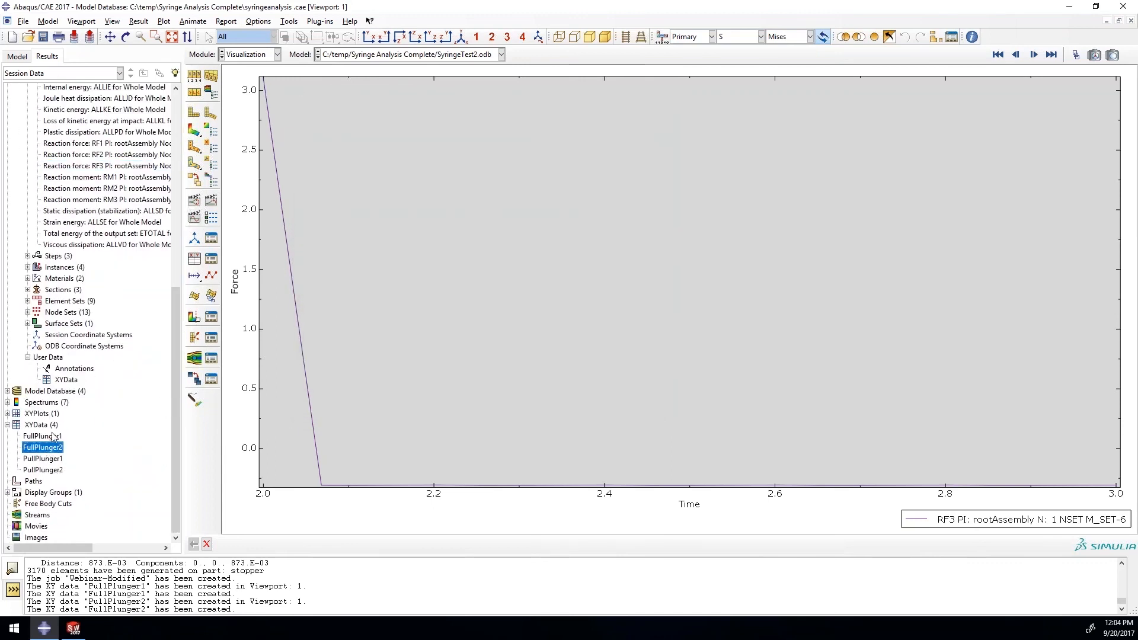
pyautogui.keyDown('ctrl'); pyautogui.click(51, 439); pyautogui.keyUp('ctrl')
pyautogui.rightClick(50, 440)
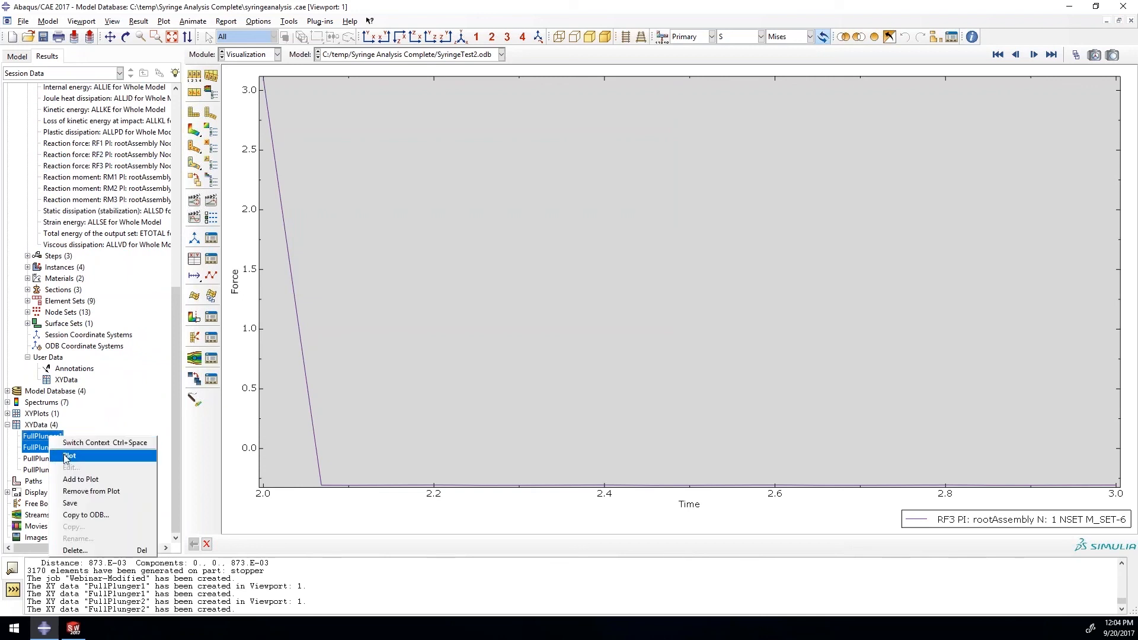
pyautogui.click(68, 456)
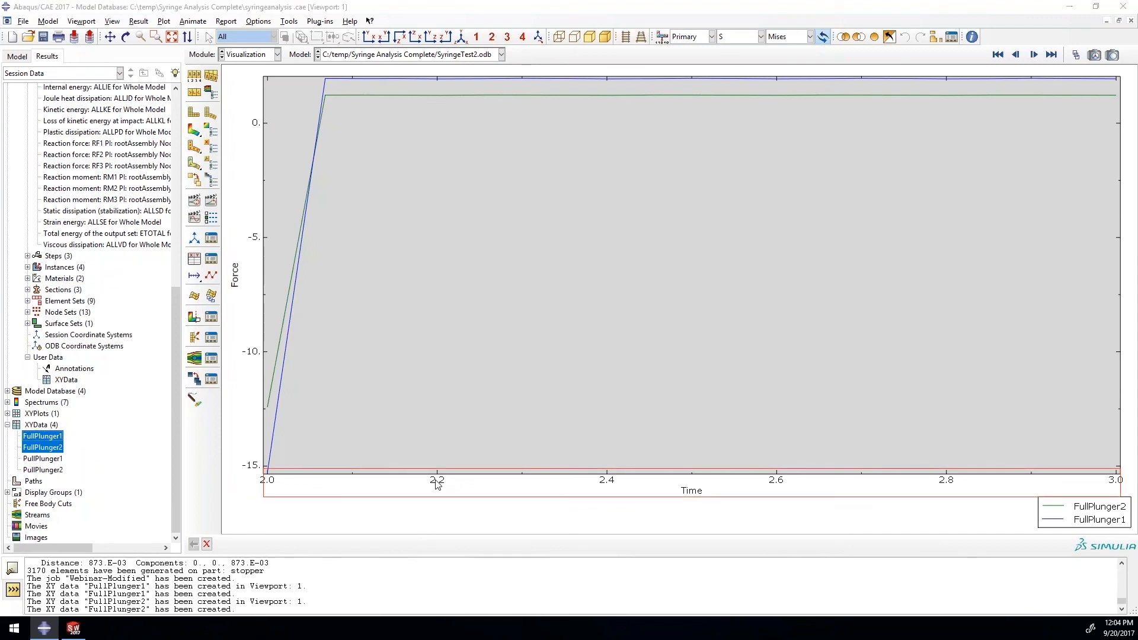
pyautogui.rightClick(433, 485)
pyautogui.click(430, 483)
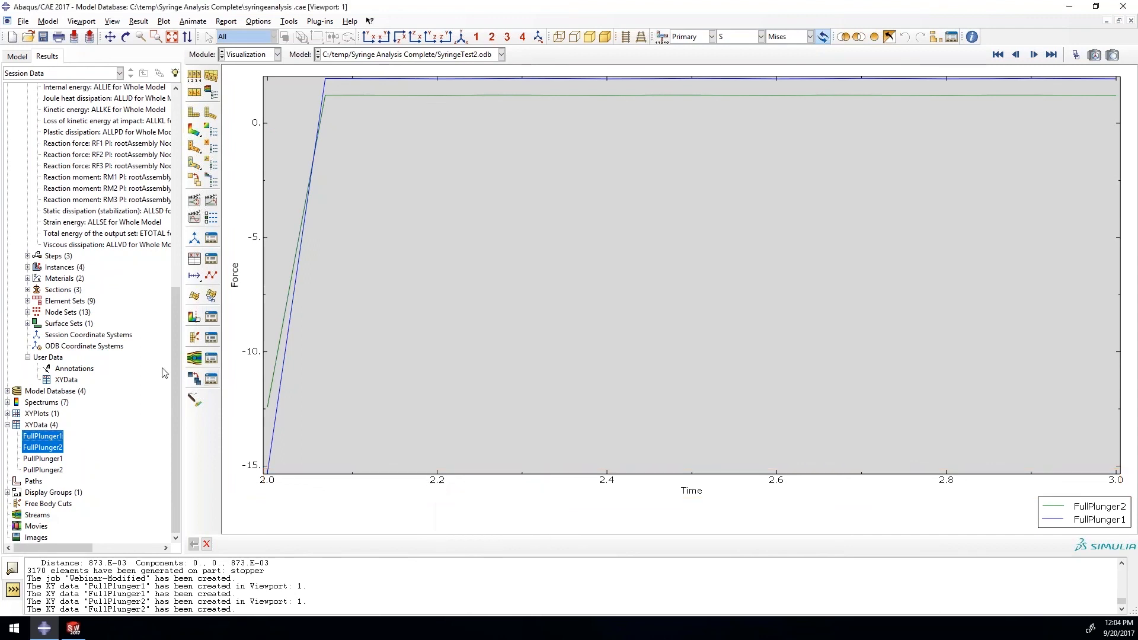
pyautogui.click(439, 486)
pyautogui.click(427, 492)
pyautogui.click(367, 367)
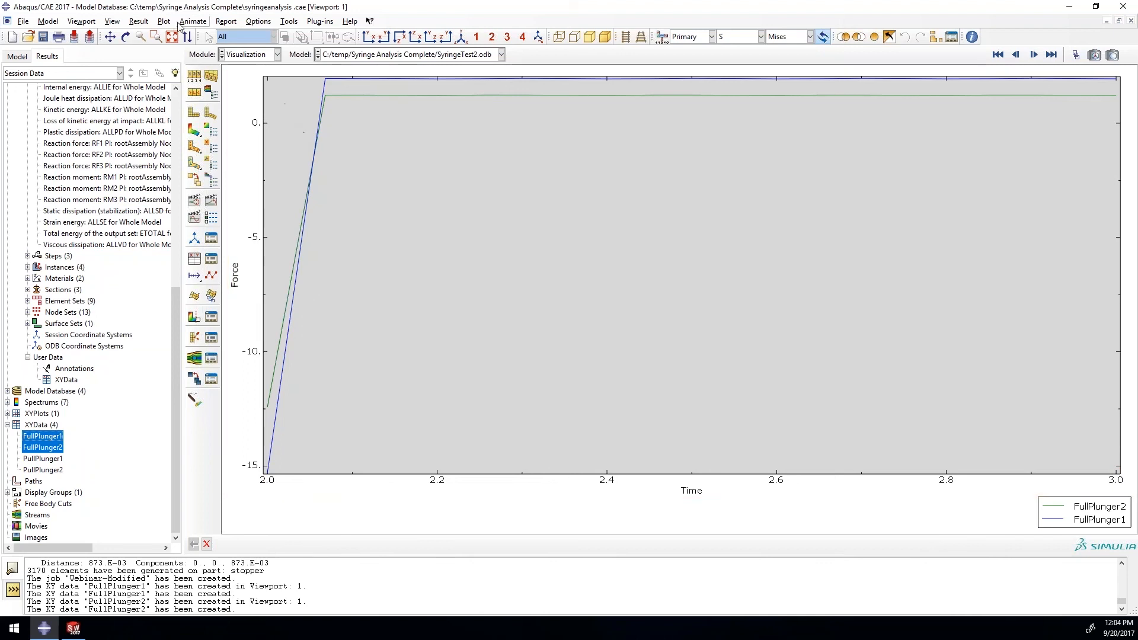
# Display the SyringeTest1.odb results, create a second viewport and tile the two viewports vertically.
pyautogui.click(353, 54)
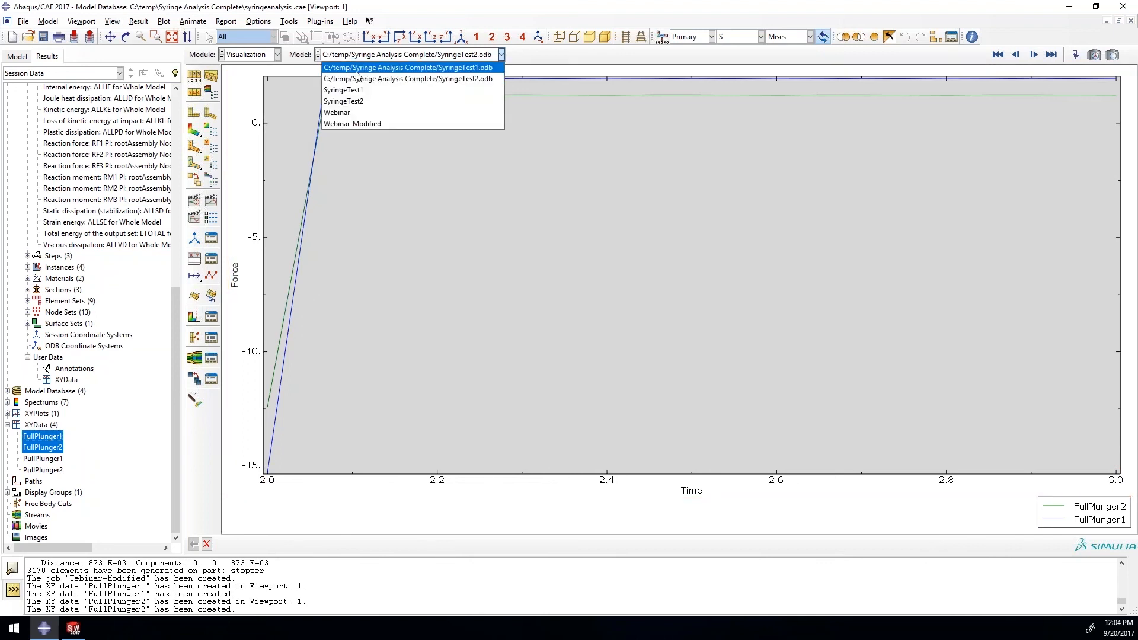
pyautogui.click(357, 70)
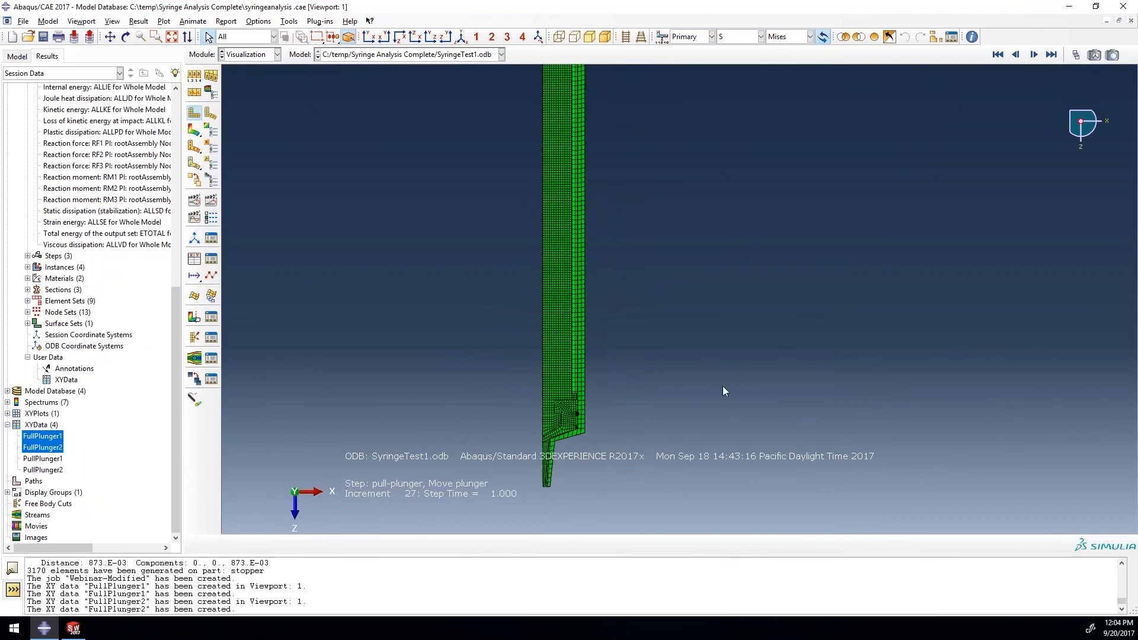
pyautogui.click(83, 21)
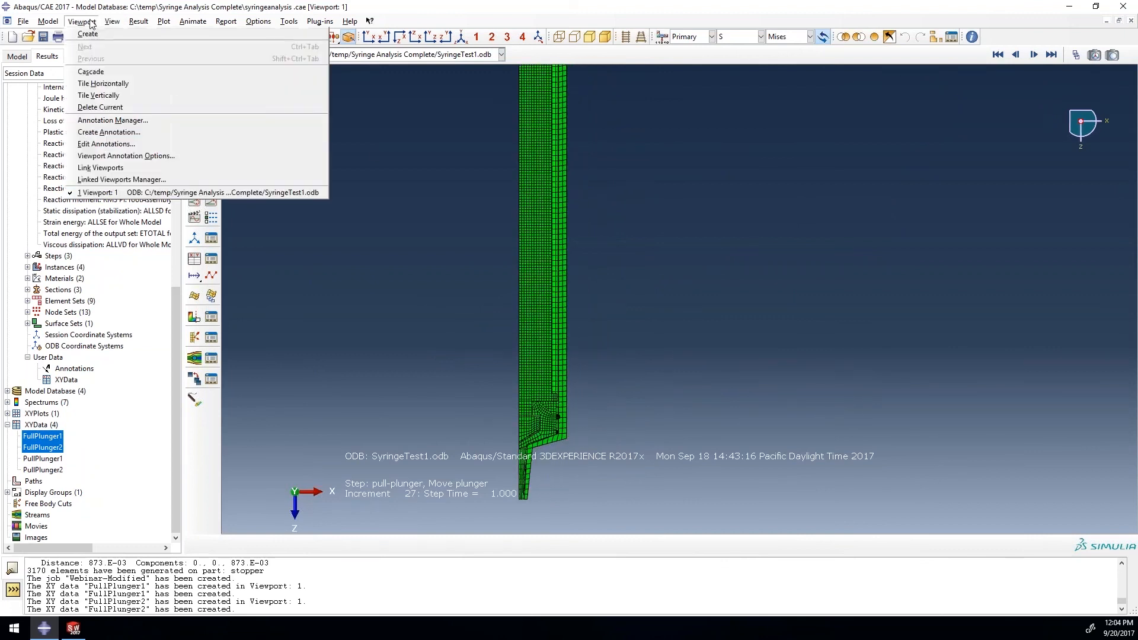
pyautogui.click(89, 34)
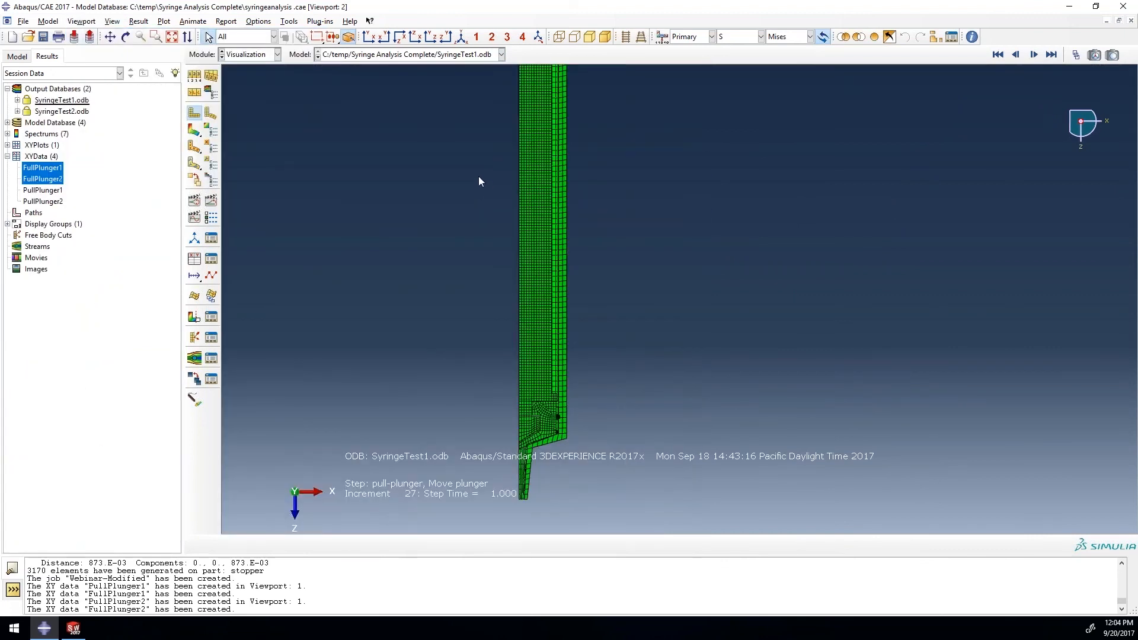
pyautogui.click(93, 26)
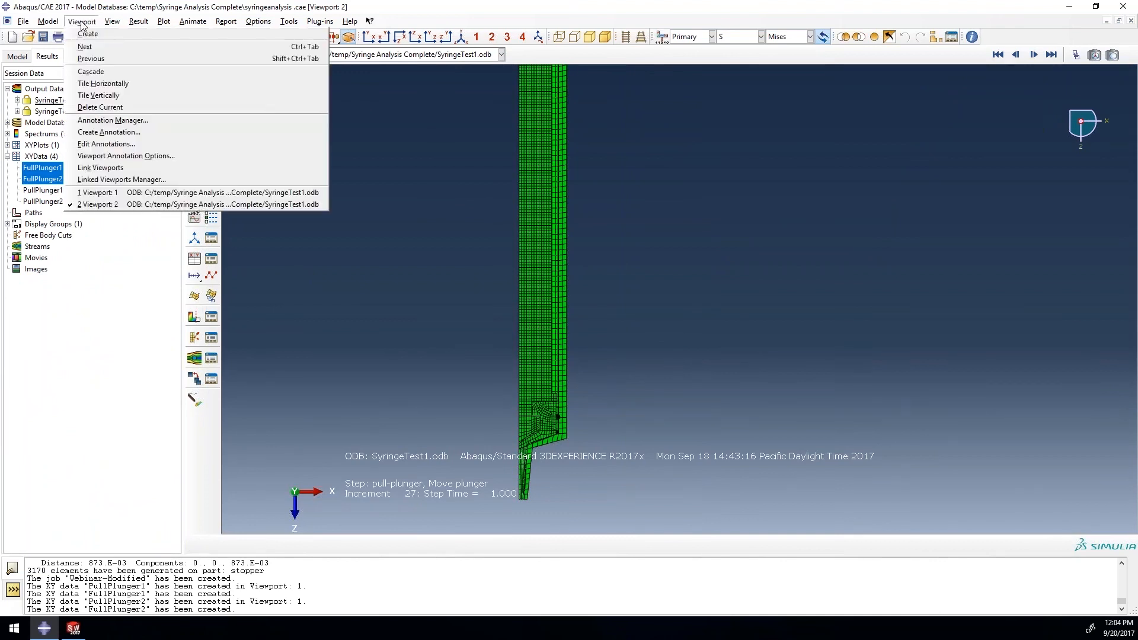
pyautogui.click(113, 95)
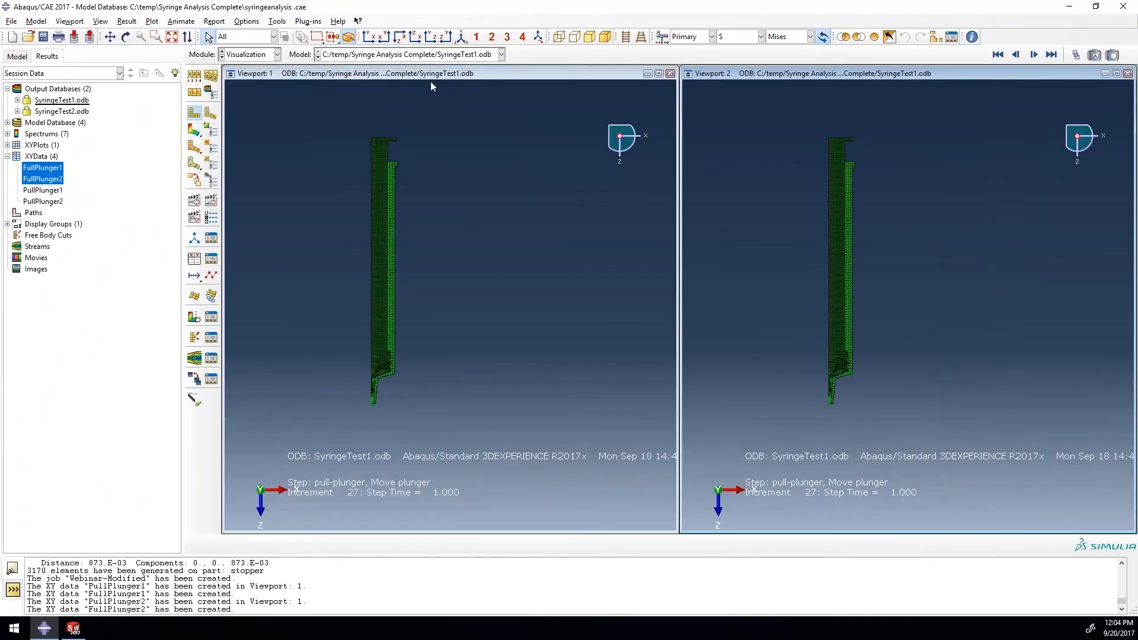
# Load the SyringeTest2.odb results into Viewport 2, keeping SyringeTest1.odb in Viewport 1.
pyautogui.click(439, 54)
pyautogui.click(455, 70)
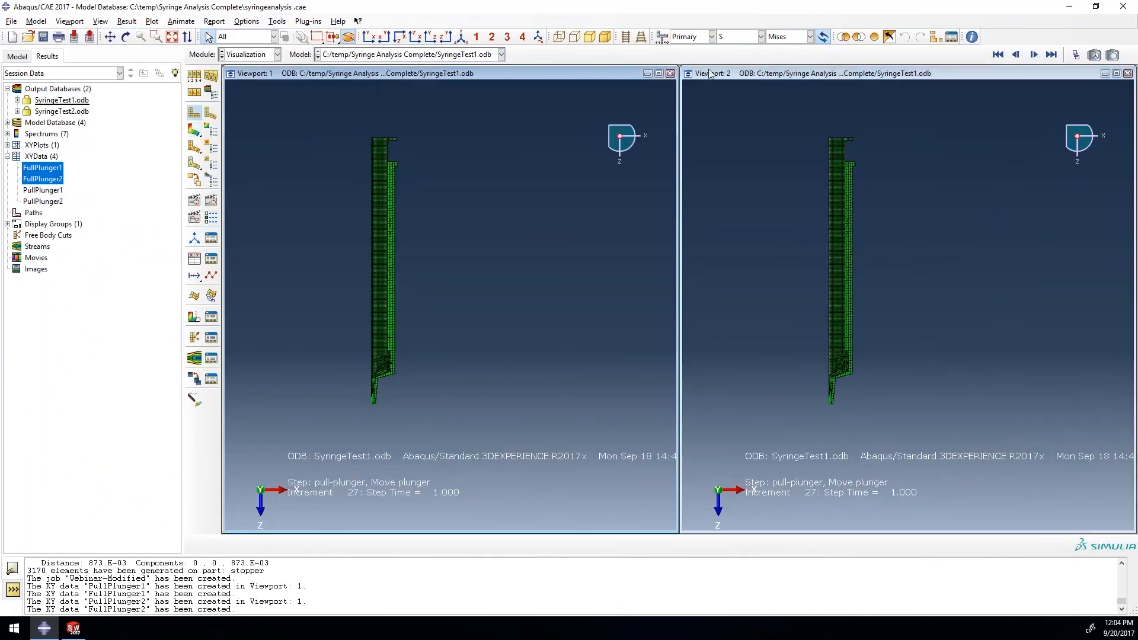
pyautogui.click(710, 71)
pyautogui.click(439, 54)
pyautogui.click(806, 74)
pyautogui.click(450, 55)
pyautogui.click(425, 79)
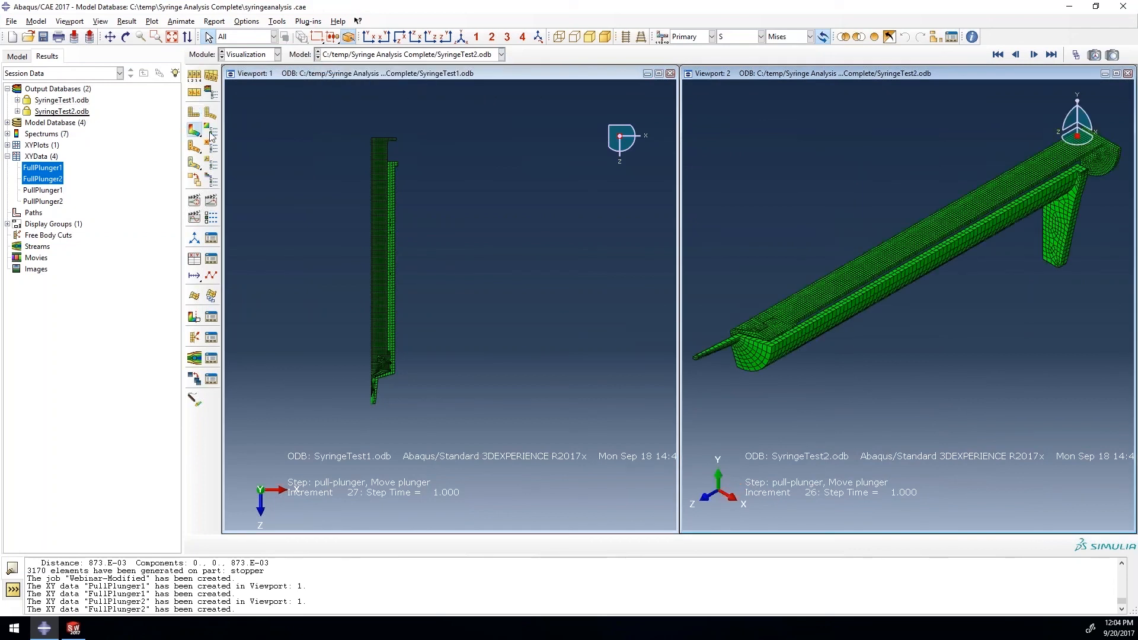
# Plot CPRESS contact pressure contours on the deformed SyringeTest1 model in Viewport 1, viewed in the X-Z plane.
pyautogui.click(417, 76)
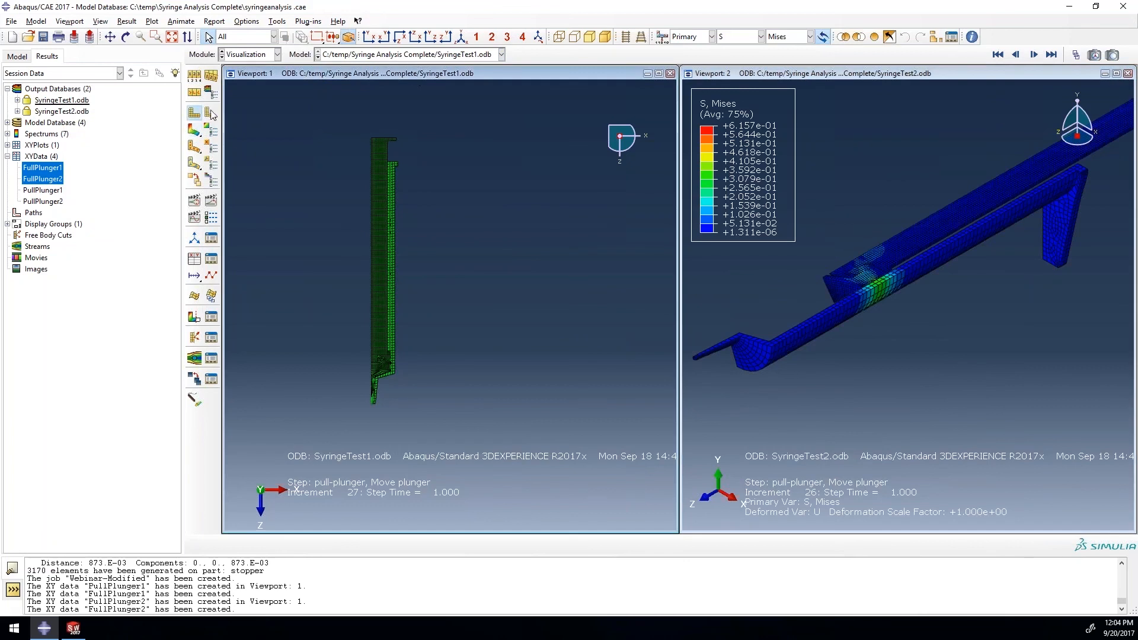
pyautogui.click(196, 129)
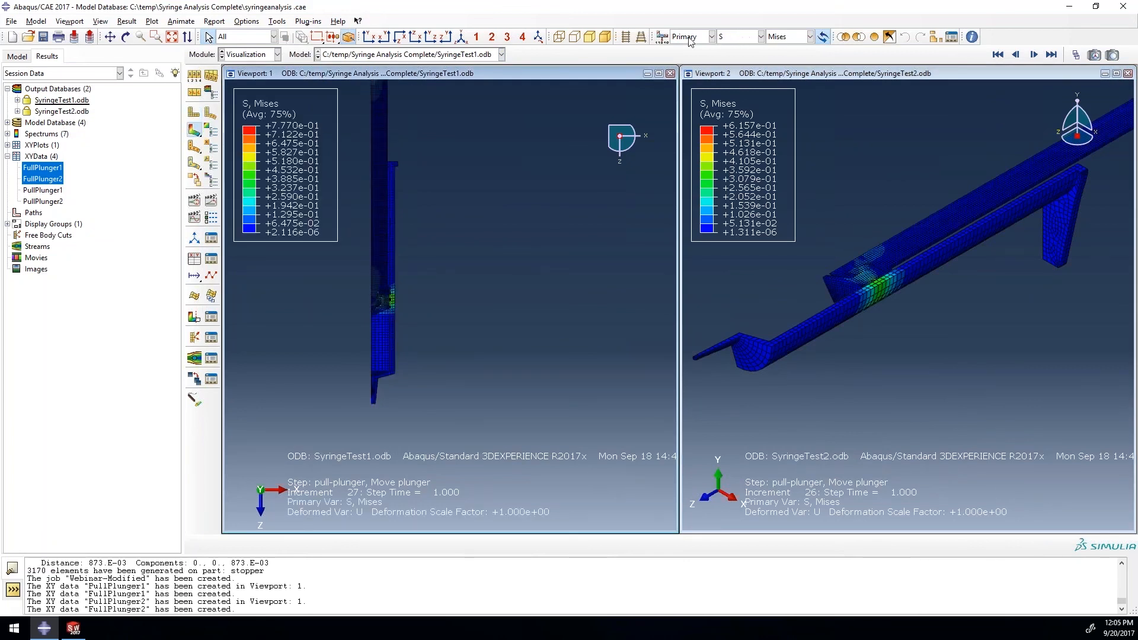
pyautogui.click(734, 38)
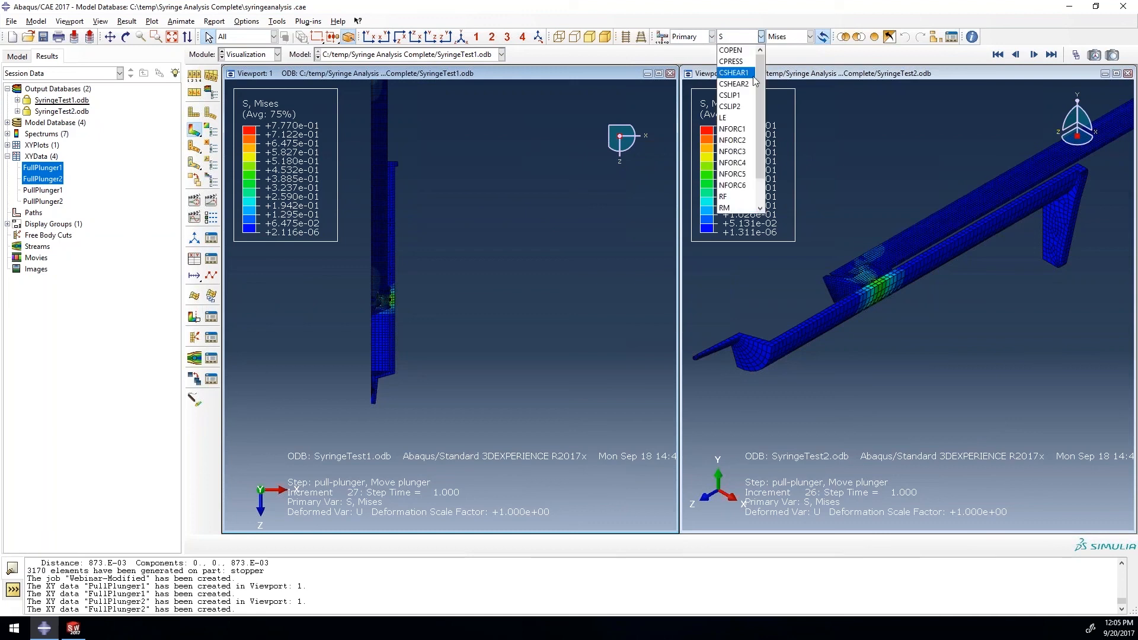
pyautogui.scroll(3, 761, 129)
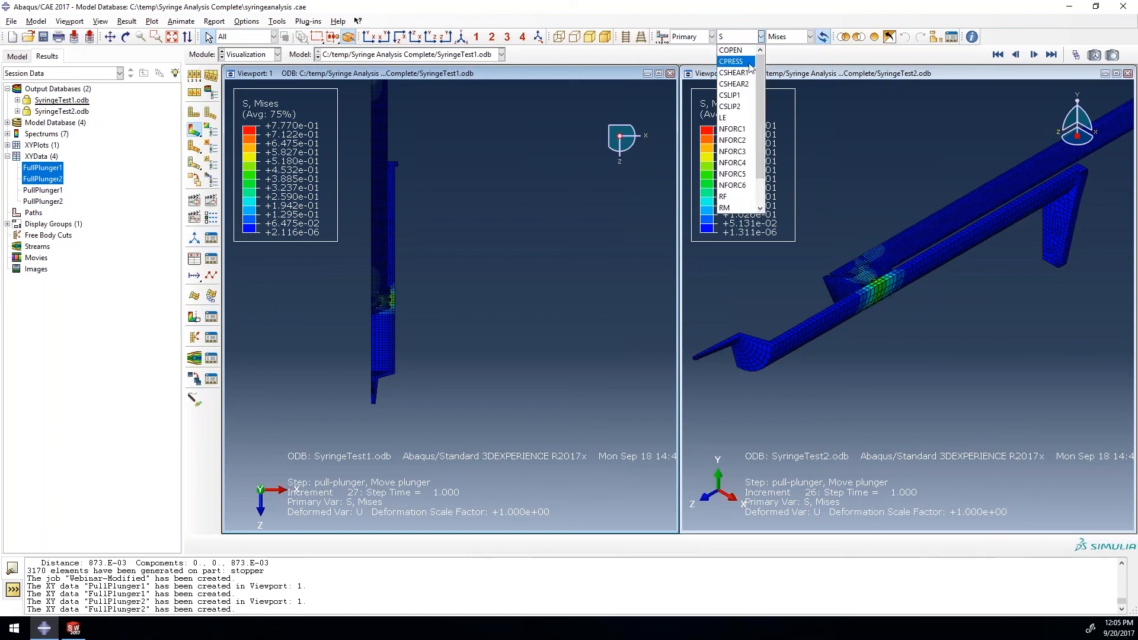
pyautogui.click(735, 67)
pyautogui.scroll(5, 396, 316)
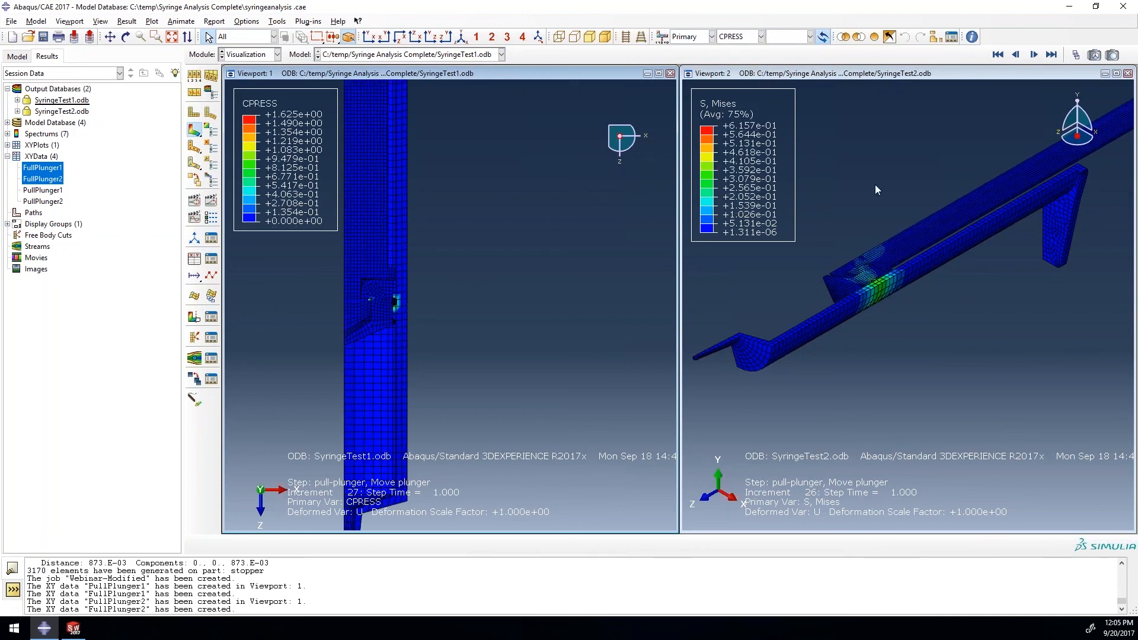
pyautogui.click(397, 38)
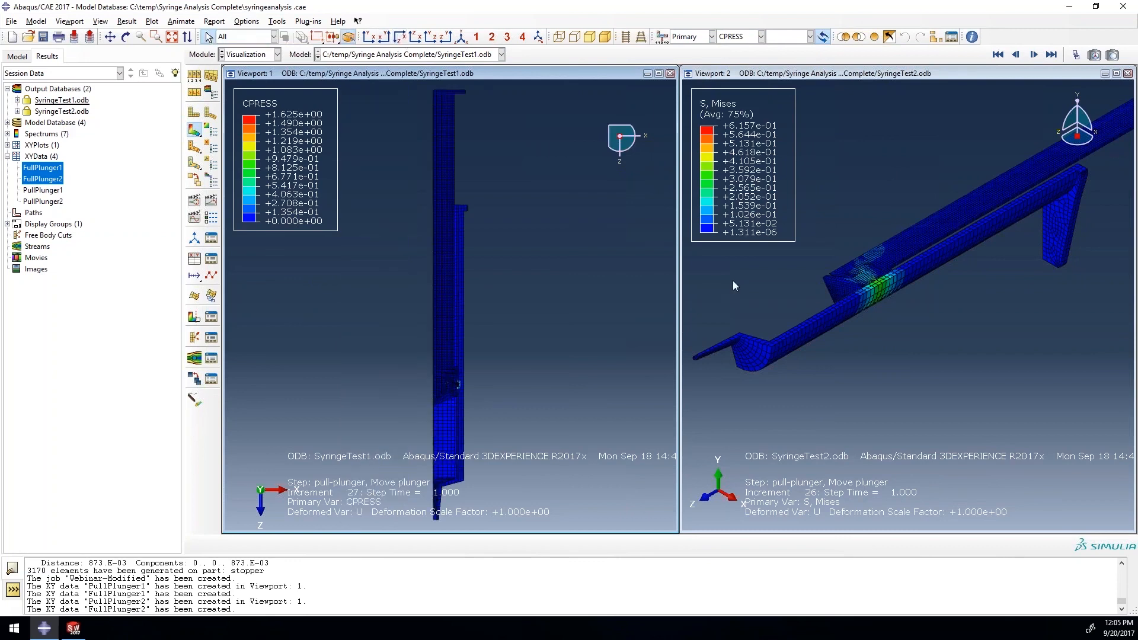
# Match Viewport 2 to the X-Z plane view and plot the CPRESS contours of SyringeTest2 around the stopper for comparison.
pyautogui.click(806, 75)
pyautogui.click(397, 39)
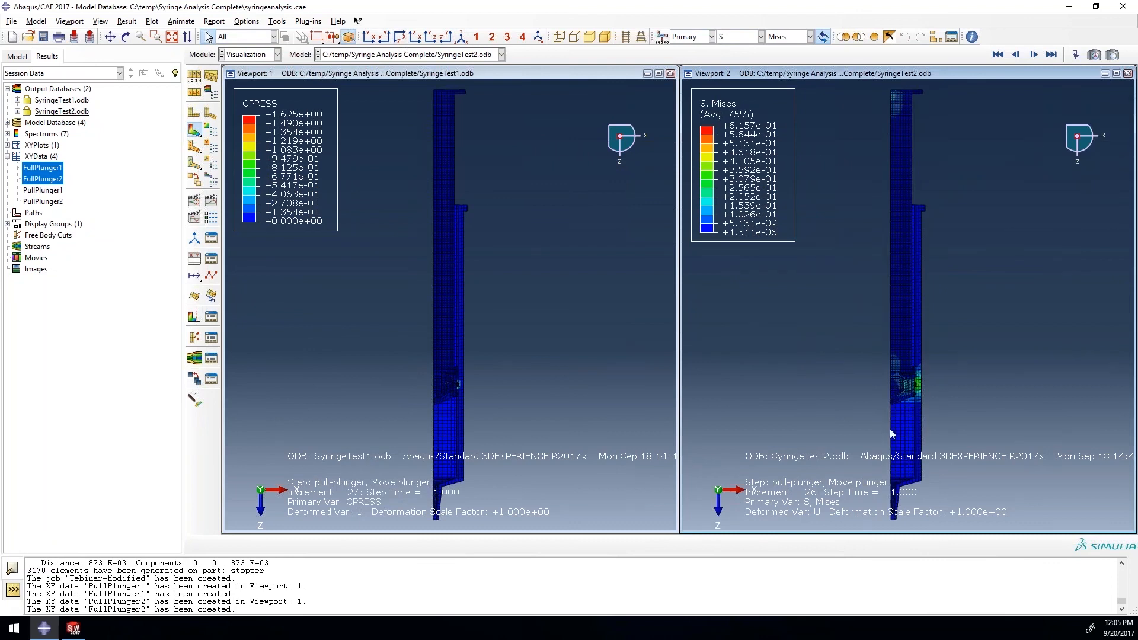
pyautogui.scroll(6, 920, 387)
pyautogui.scroll(3, 909, 350)
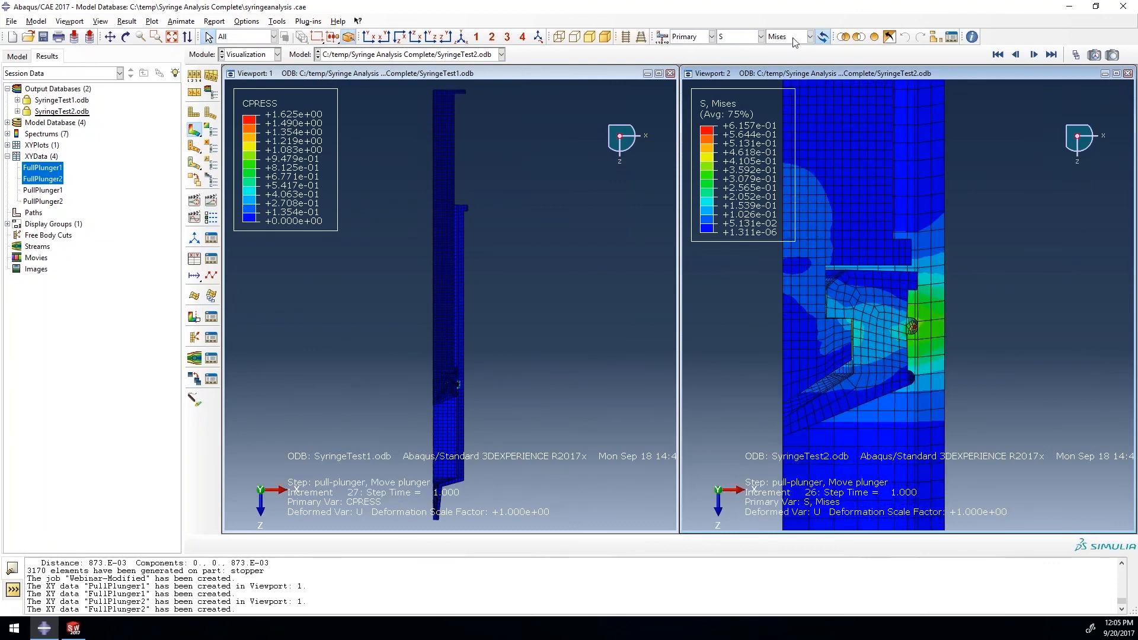
pyautogui.click(760, 36)
pyautogui.click(741, 61)
pyautogui.scroll(2, 907, 326)
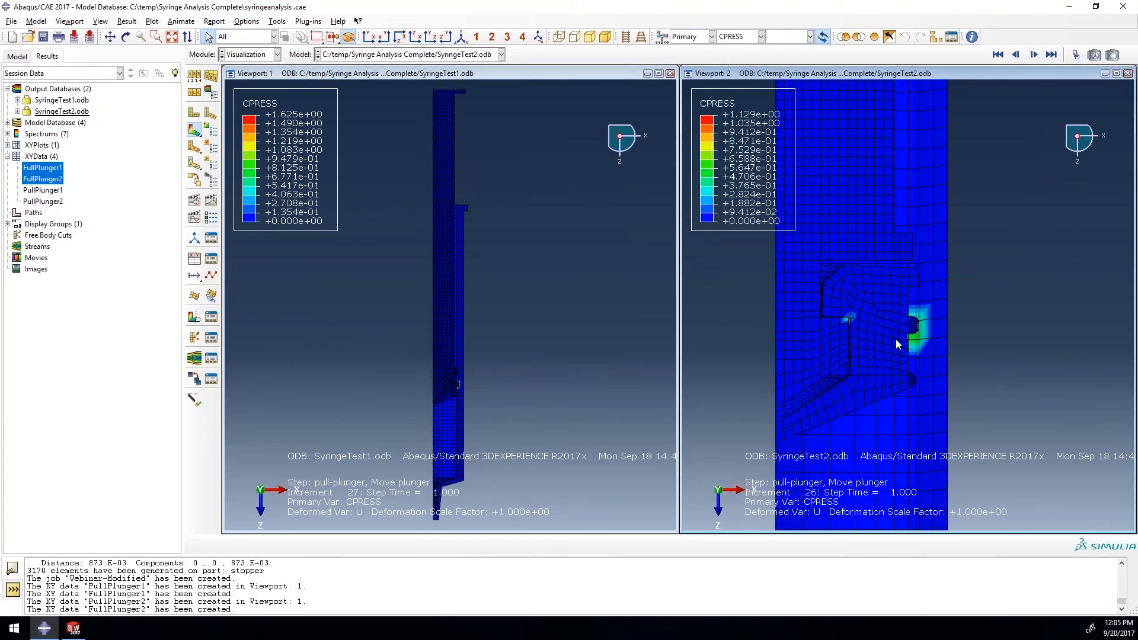
pyautogui.scroll(1, 446, 390)
pyautogui.scroll(5, 447, 390)
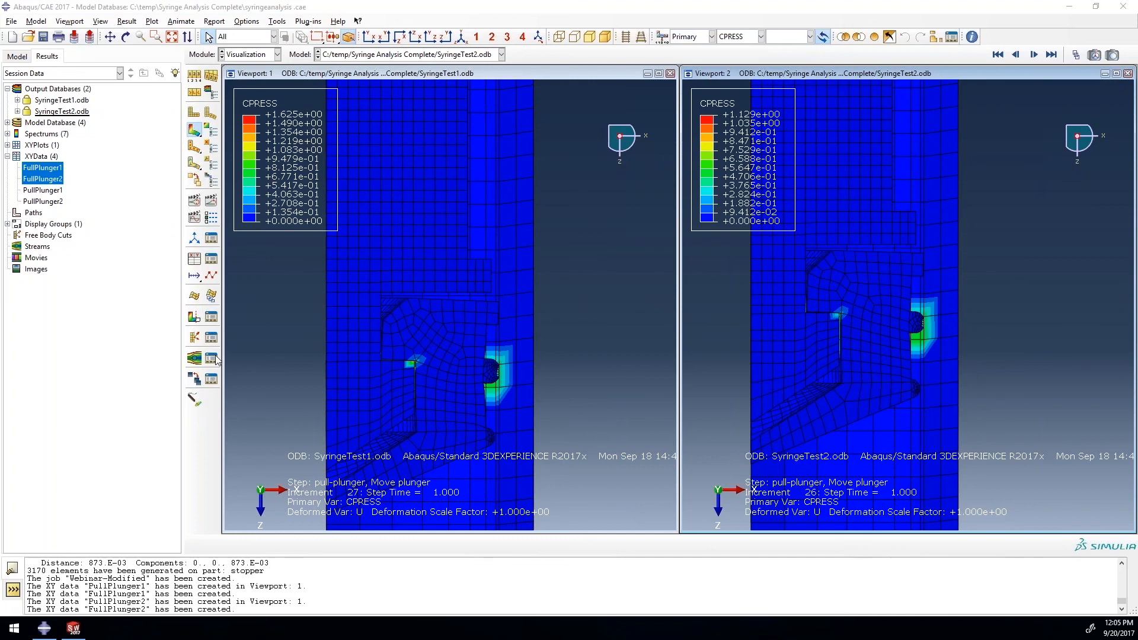
pyautogui.hotkey('shift', 'F5')
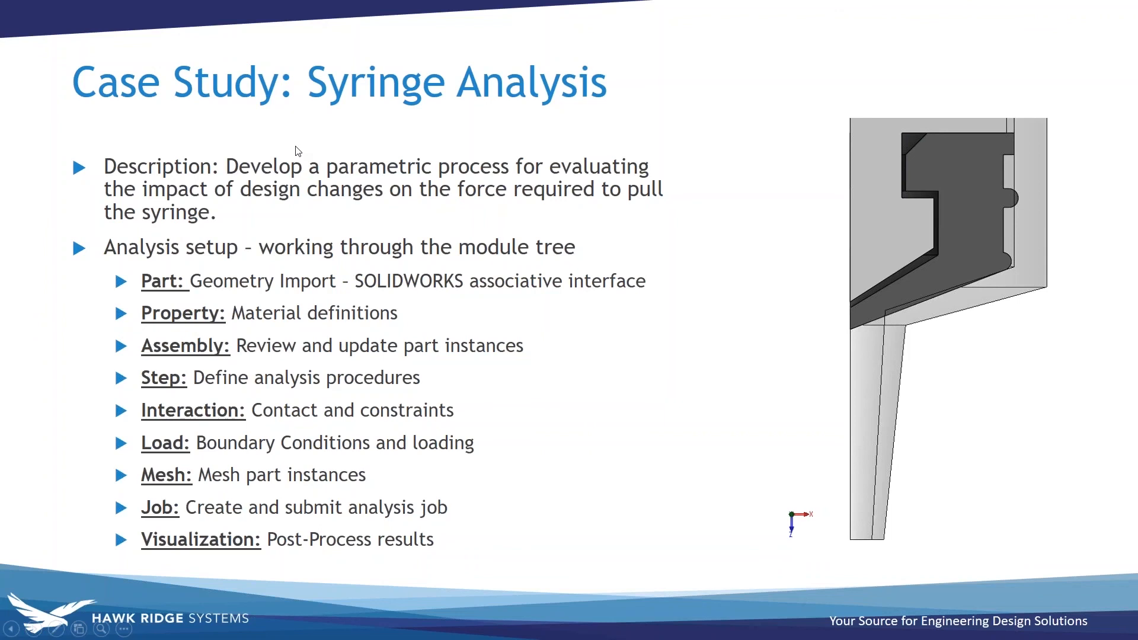
pyautogui.click(297, 151)
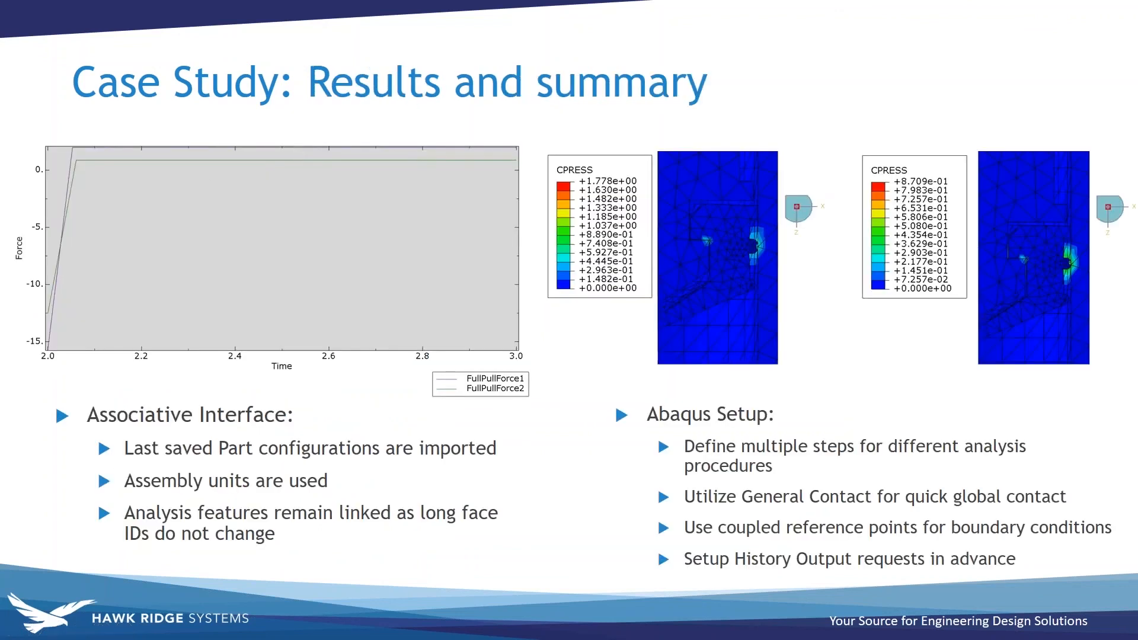